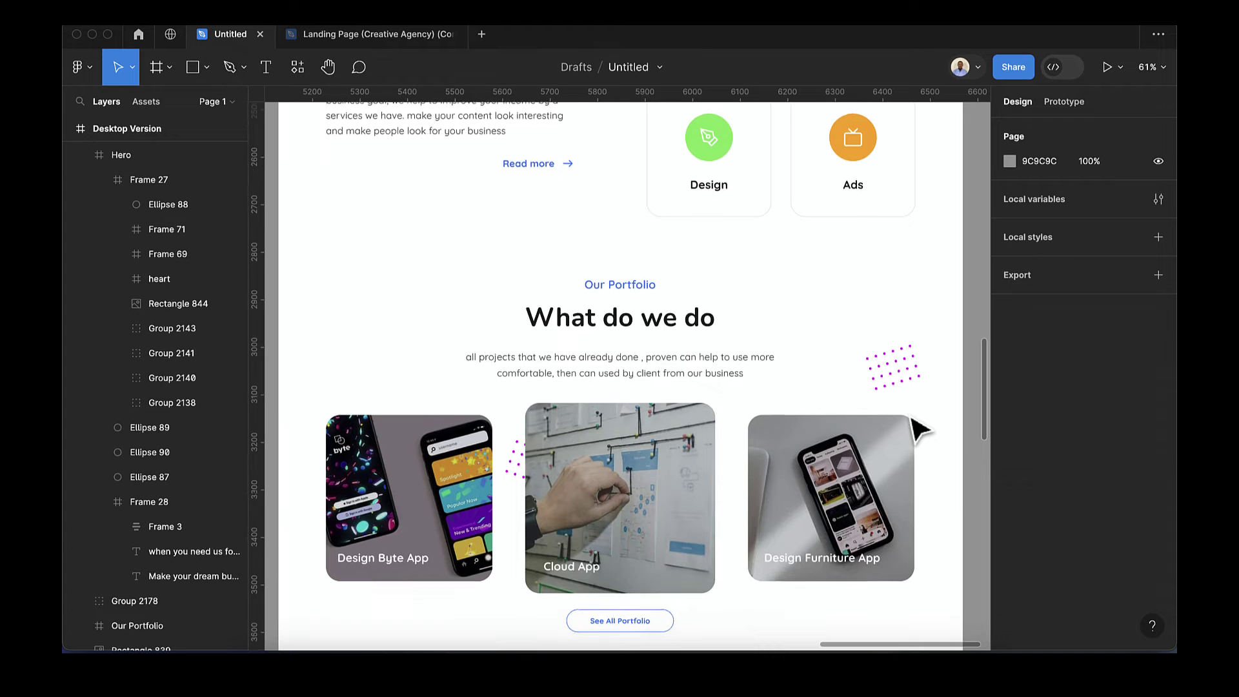
Review the reference landing page from the portfolio section through the testimonials and collaboration section.
scroll(919, 429, "down", 10)
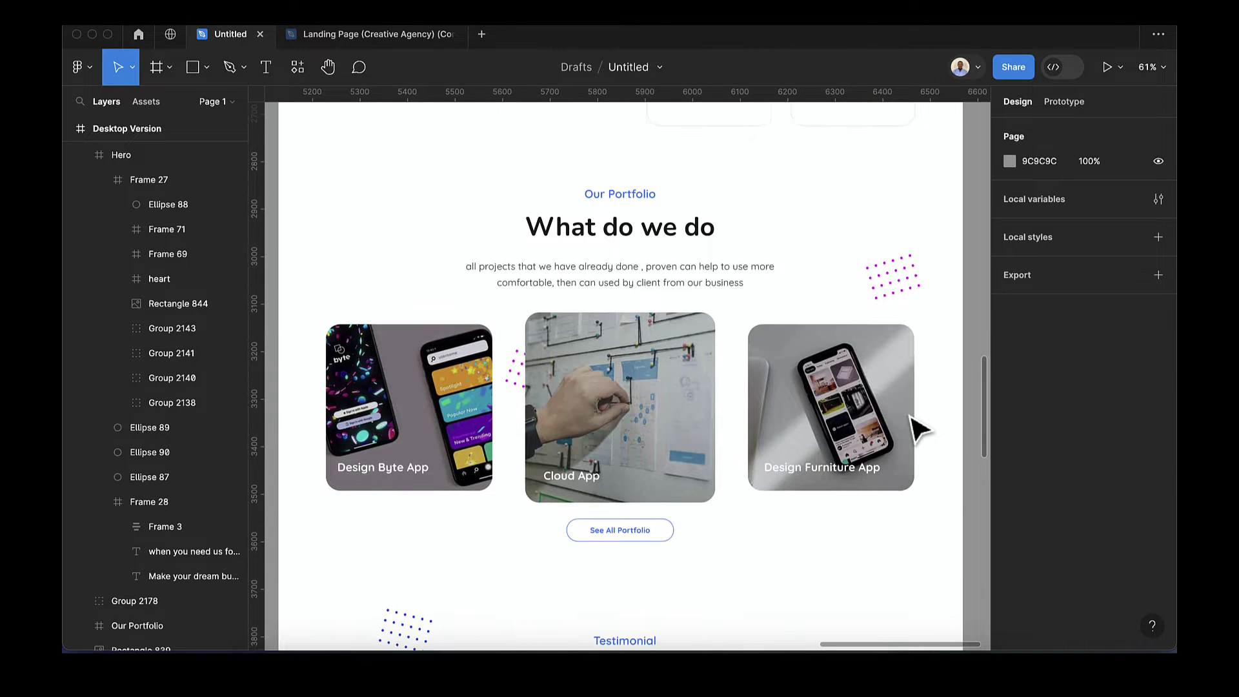
scroll(920, 429, "down", 12)
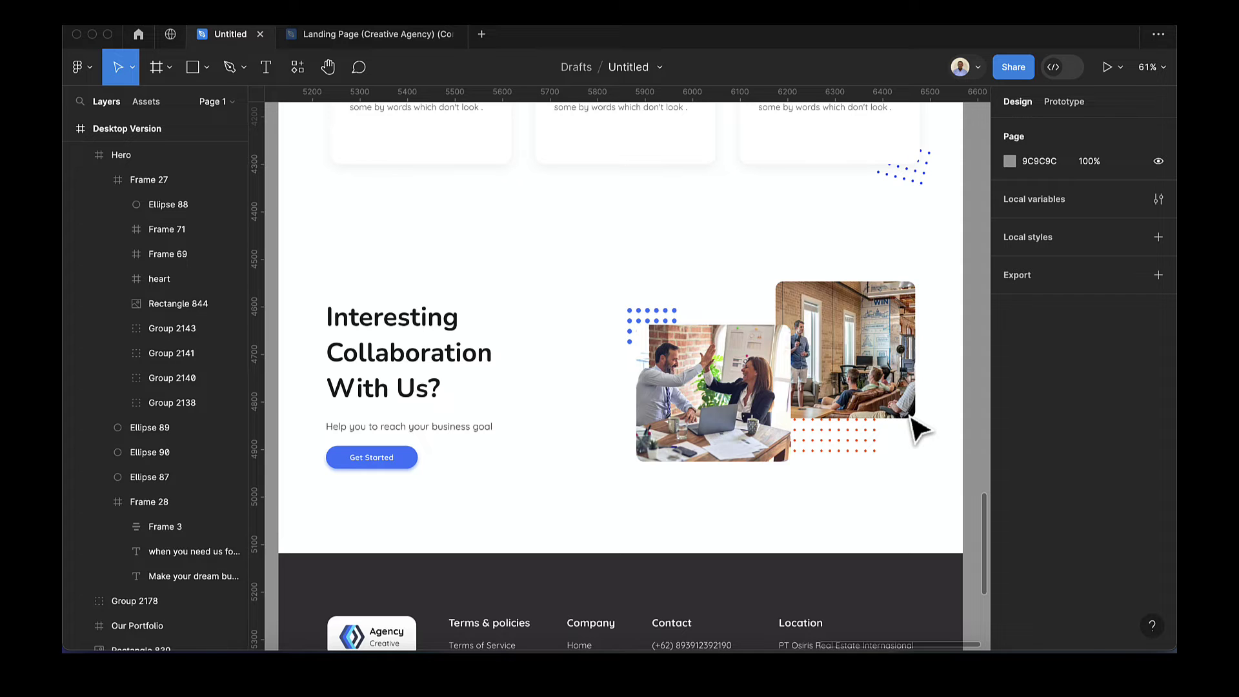
scroll(919, 429, "down", 10)
scroll(920, 429, "up", 20)
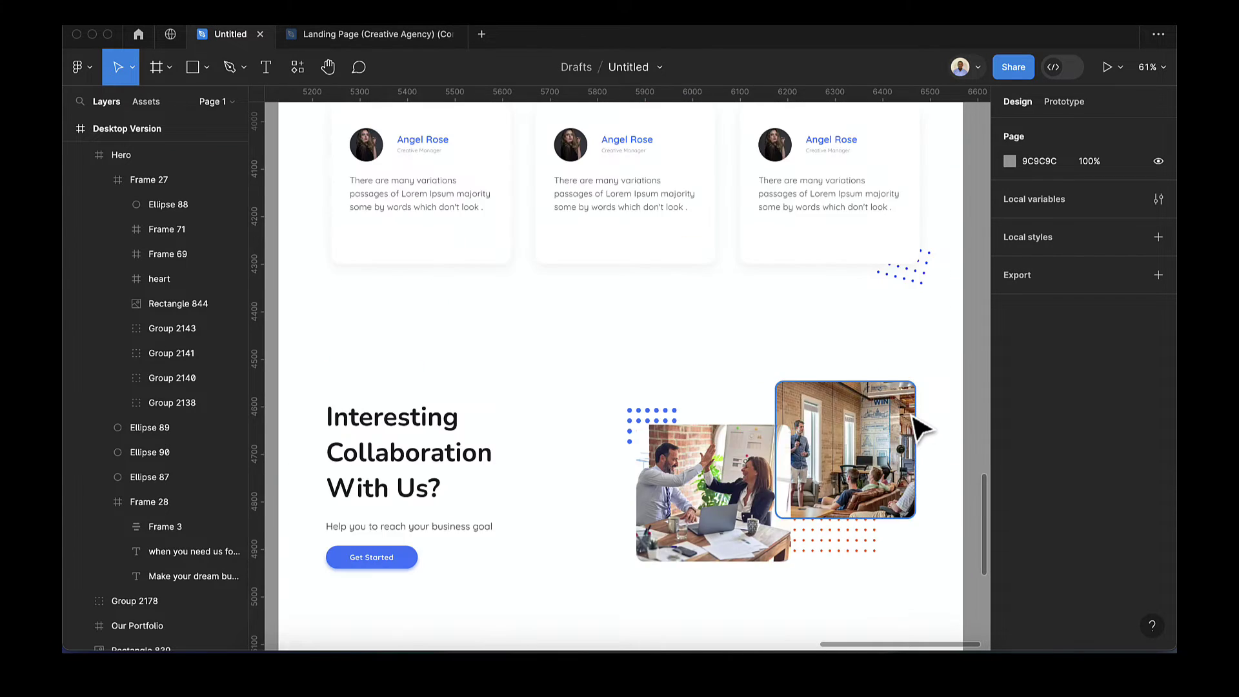
scroll(919, 429, "up", 12)
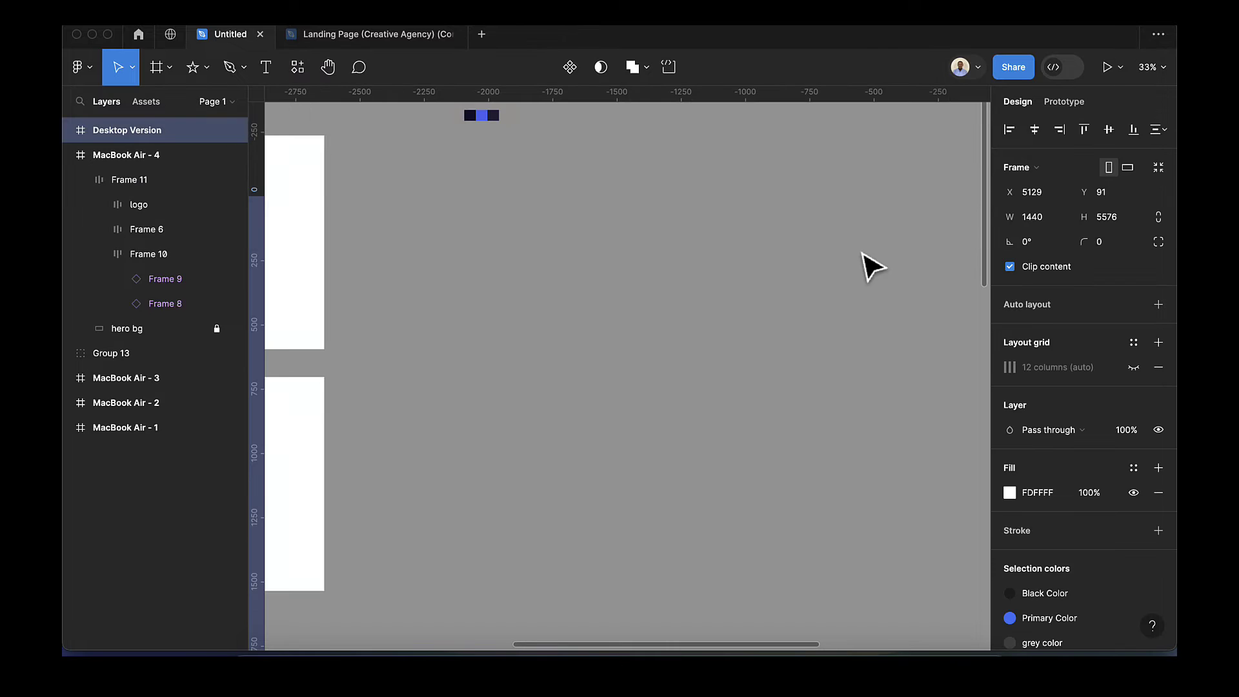
Add a 1440×1024 Desktop preset frame to the canvas and set its height to 5578.
left_click(155, 70)
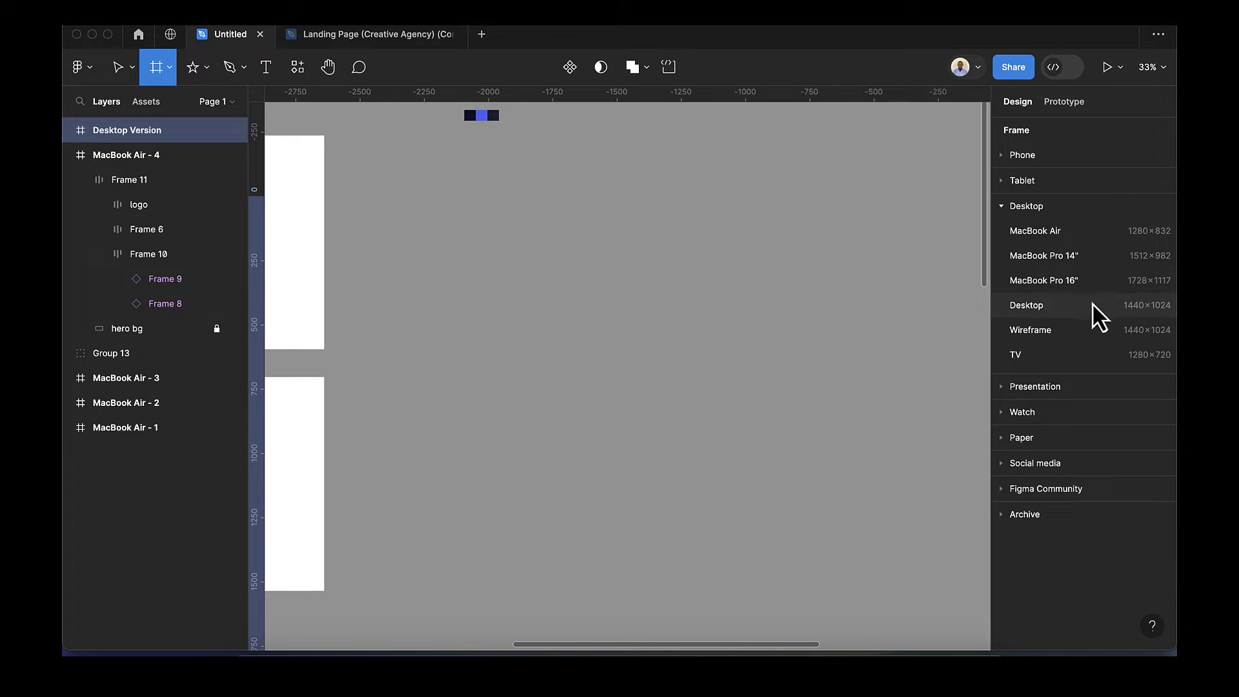
left_click(1026, 305)
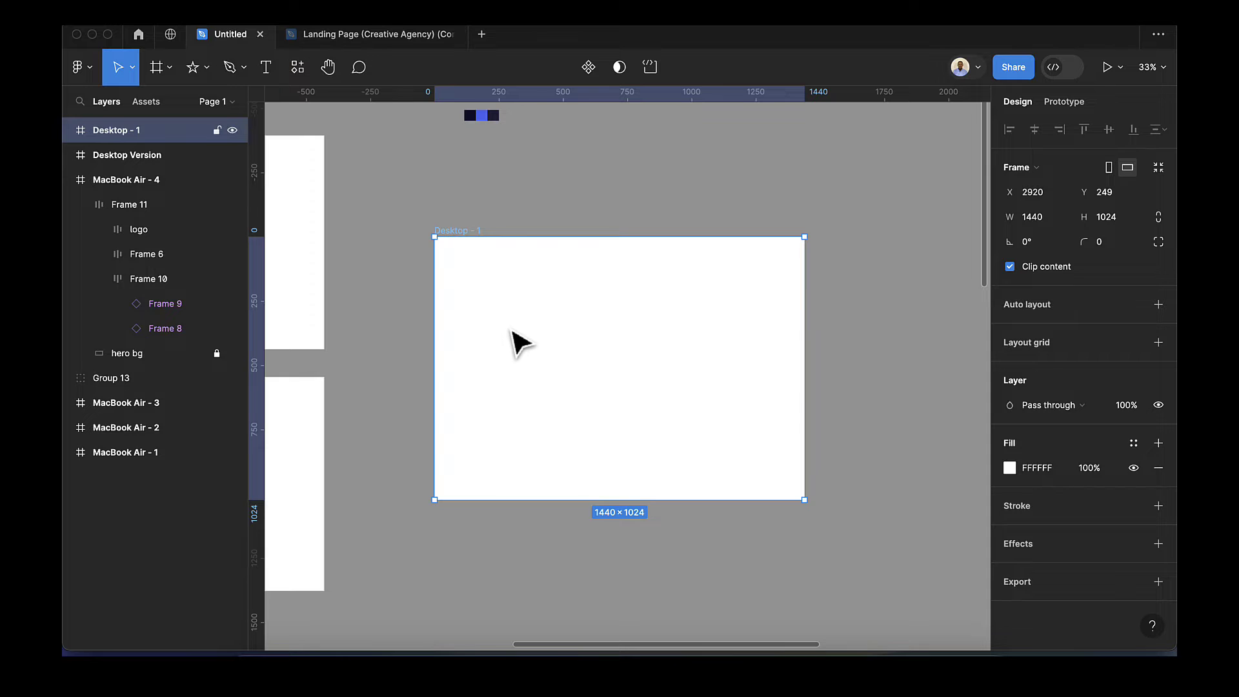
left_click_drag(569, 500, 615, 559)
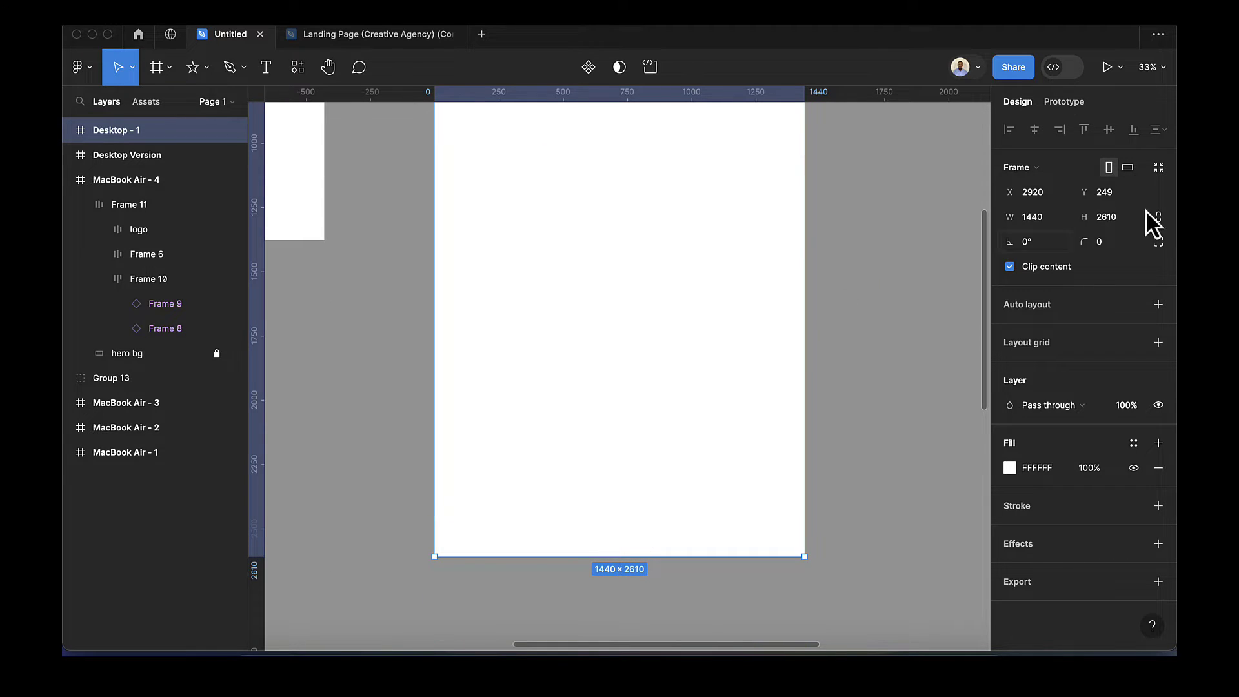
left_click(1111, 219)
type("5578")
key("Return")
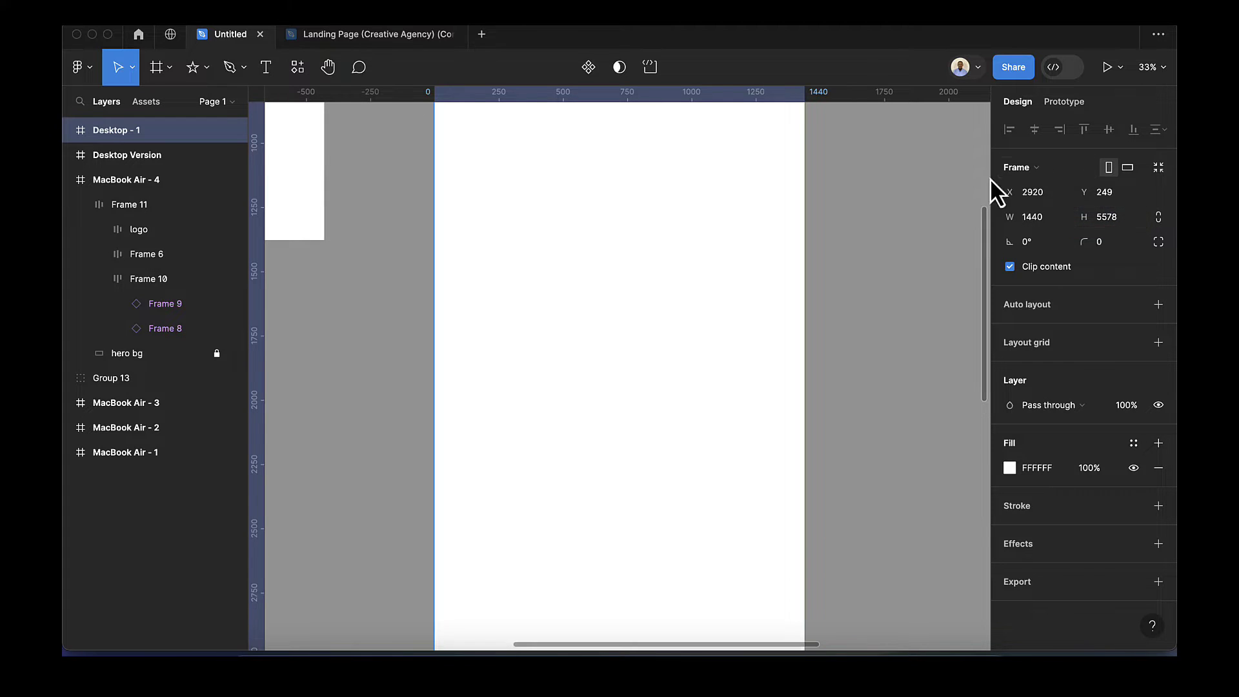
Add a layout grid of 12 columns with a margin of 100 to the new desktop frame.
scroll(629, 381, "up", 5)
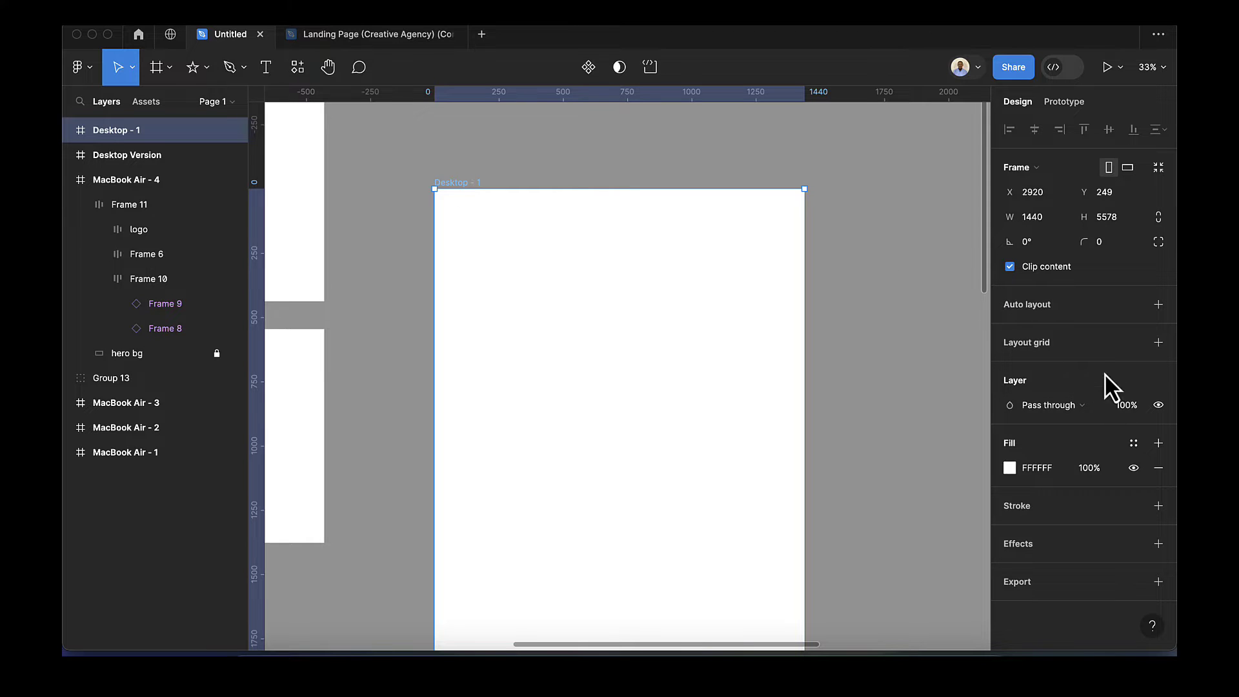
left_click(1157, 342)
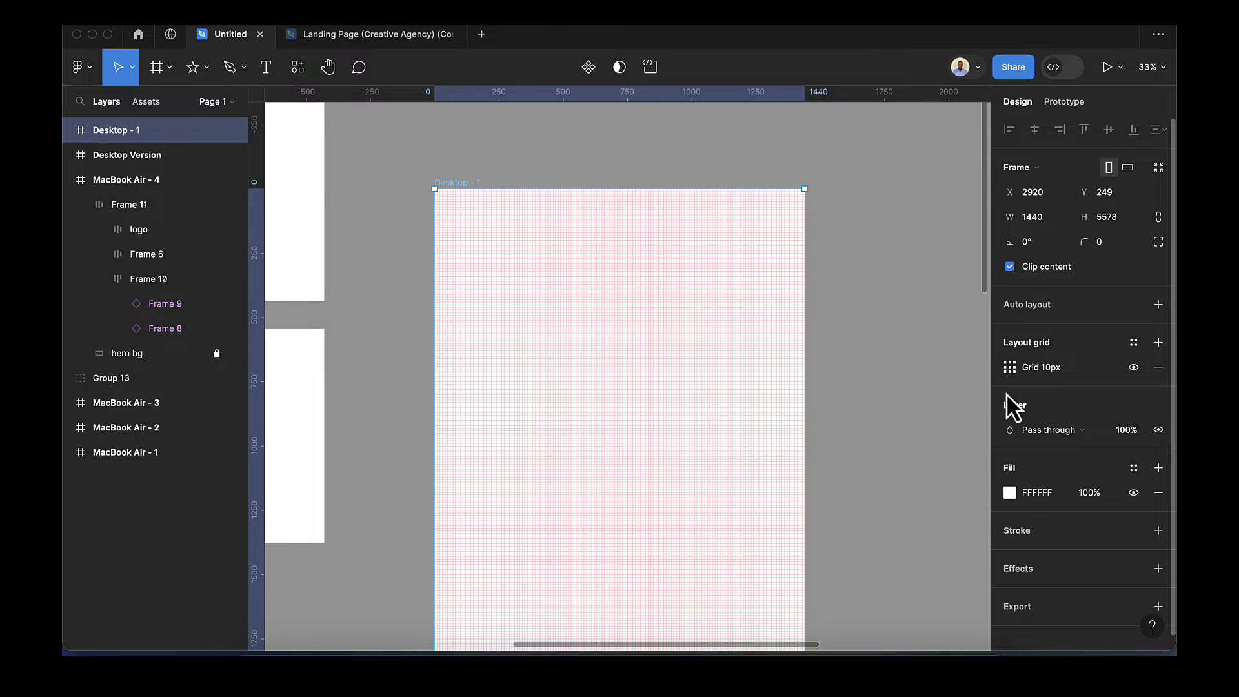
left_click(1009, 369)
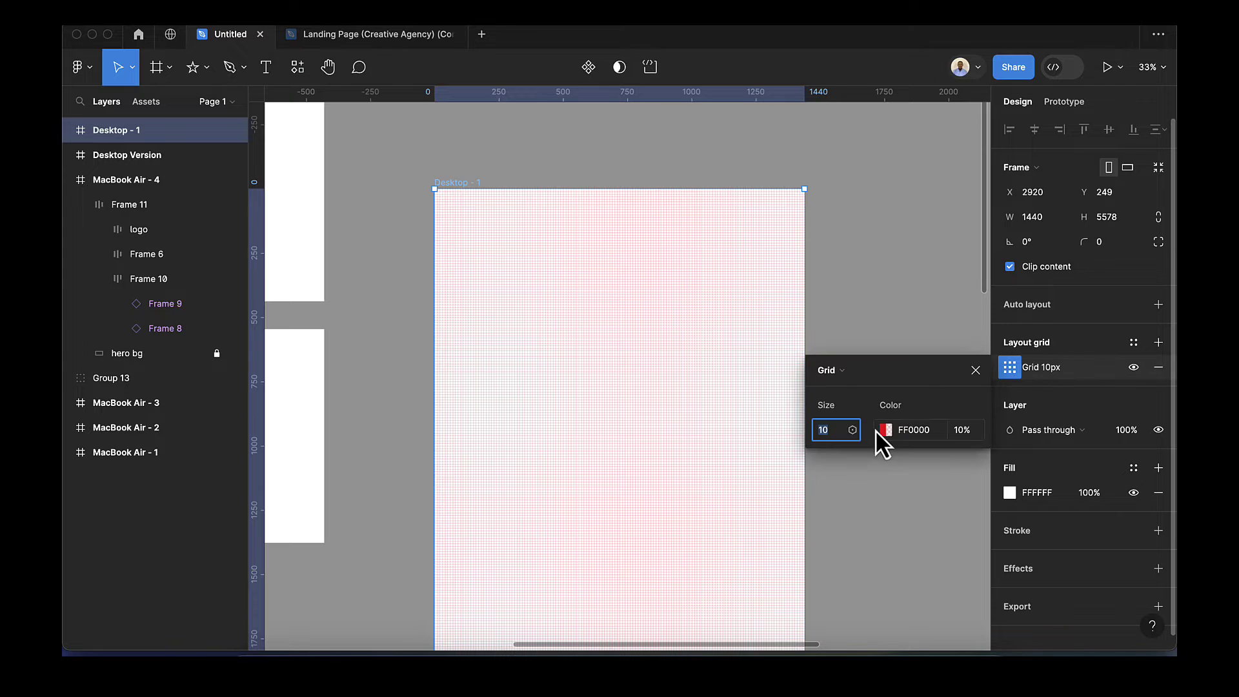
left_click(840, 372)
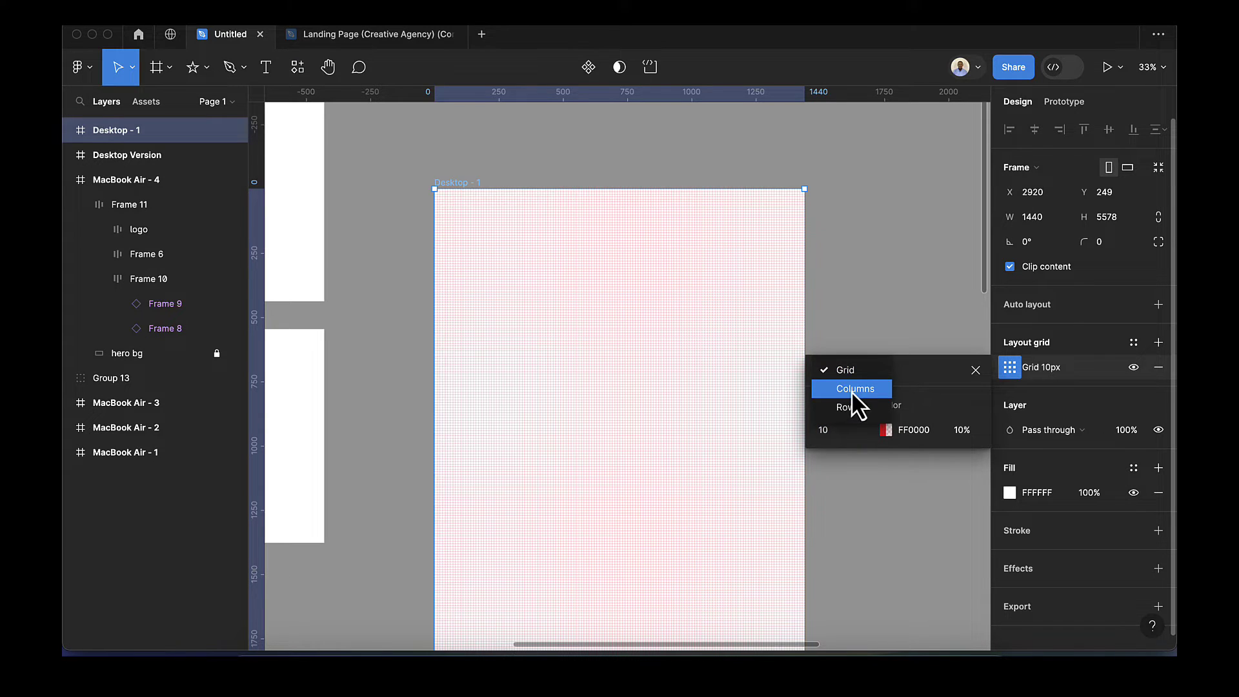
left_click(851, 389)
type("12")
key("Return")
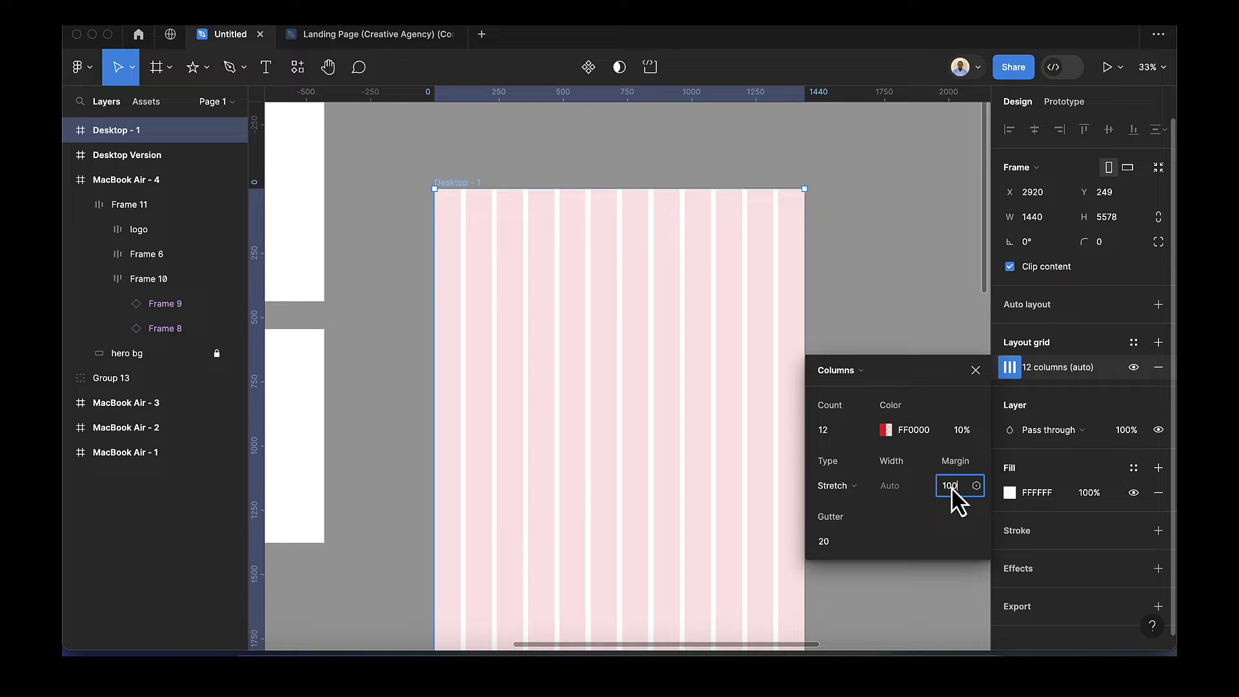
key("Return")
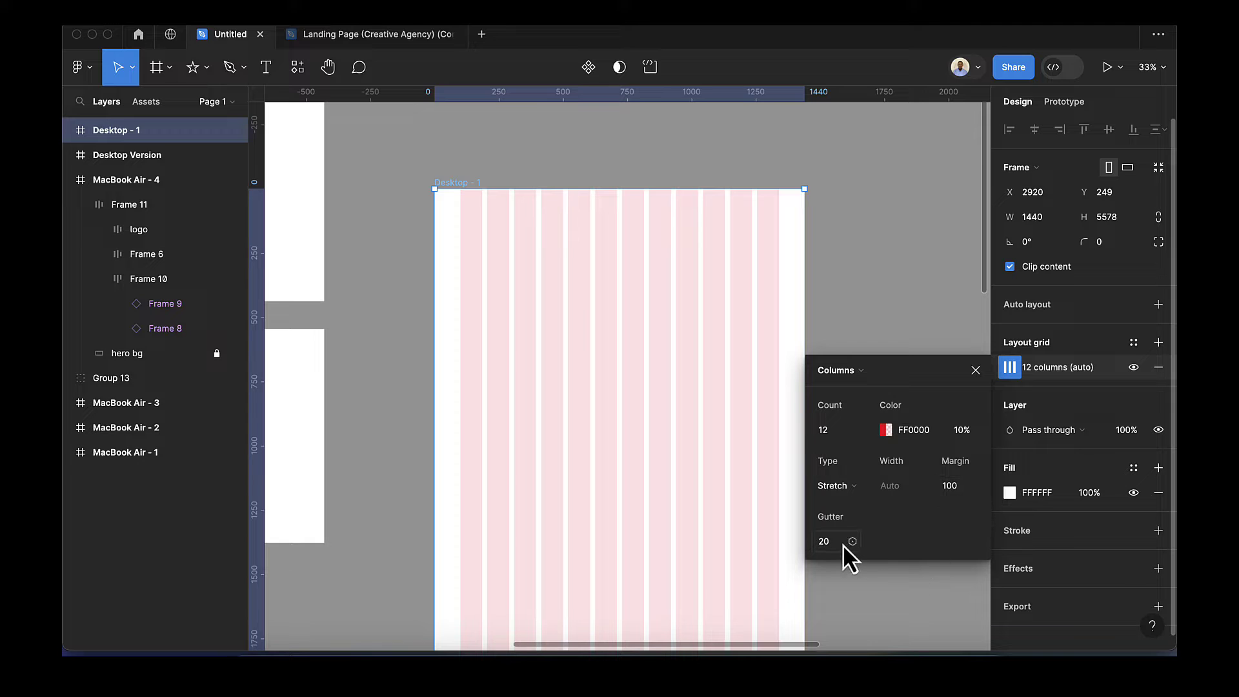
left_click(975, 371)
Check in the view options whether rulers are turned on.
scroll(600, 326, "up", 2)
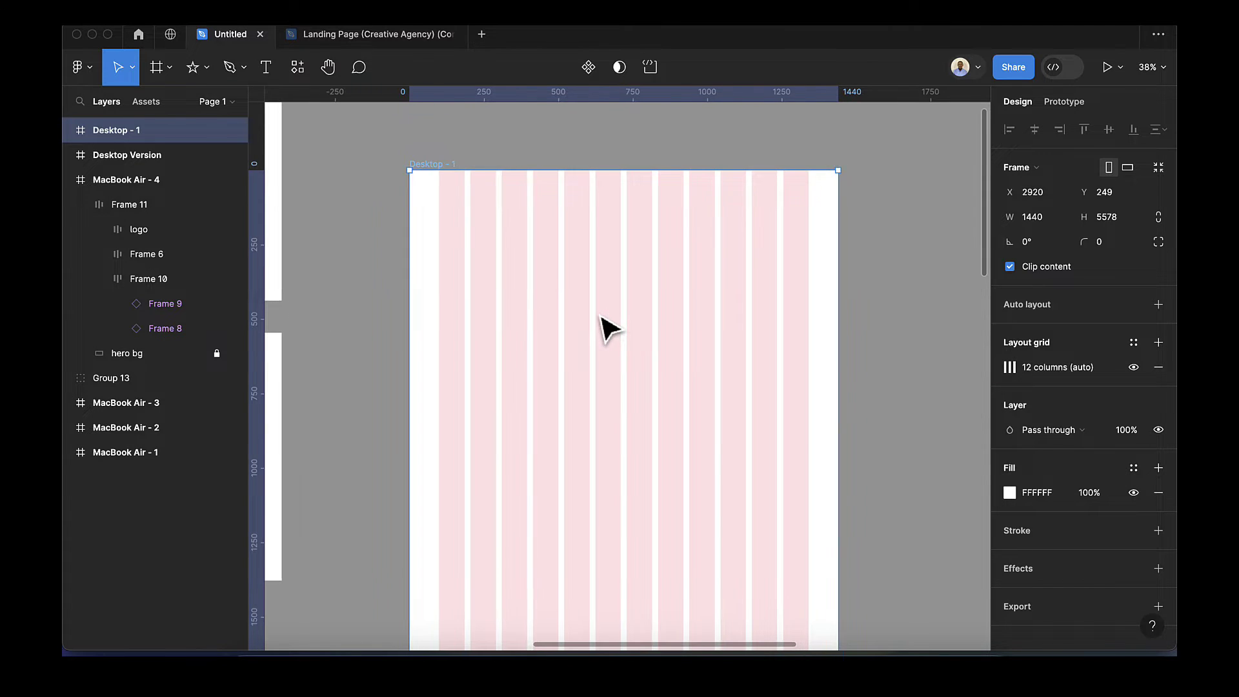
scroll(610, 329, "up", 2)
scroll(609, 329, "up", 1)
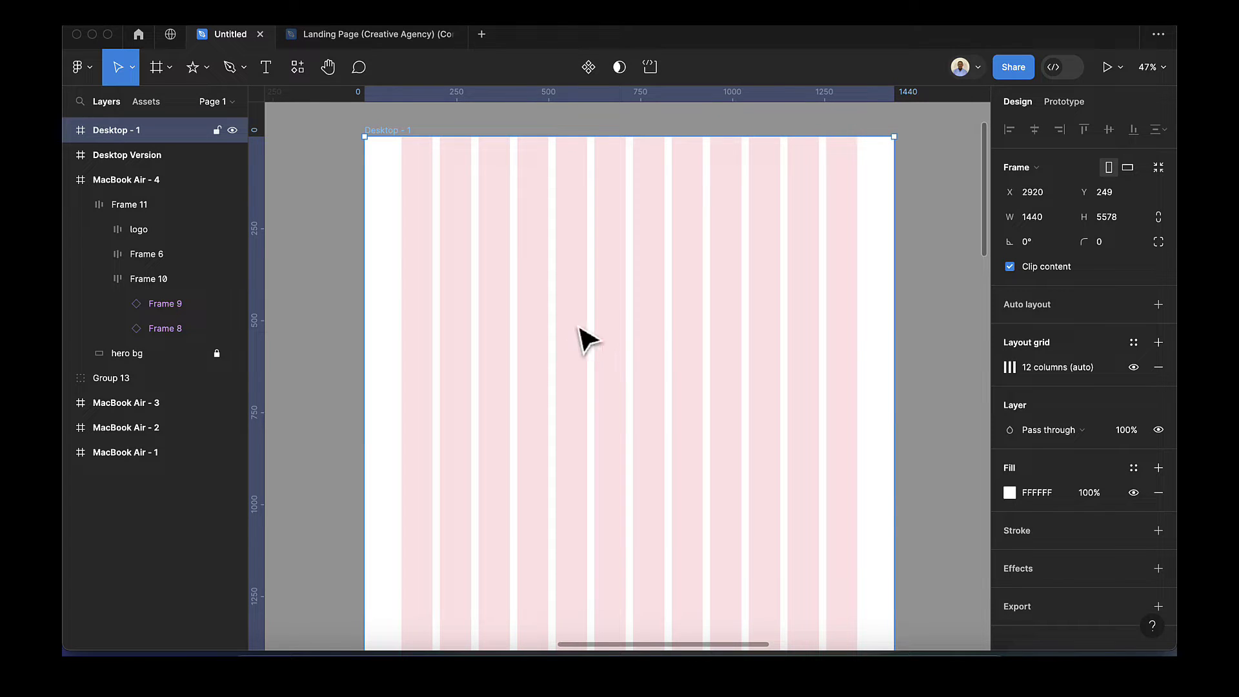
left_click(93, 75)
mouse_move(103, 165)
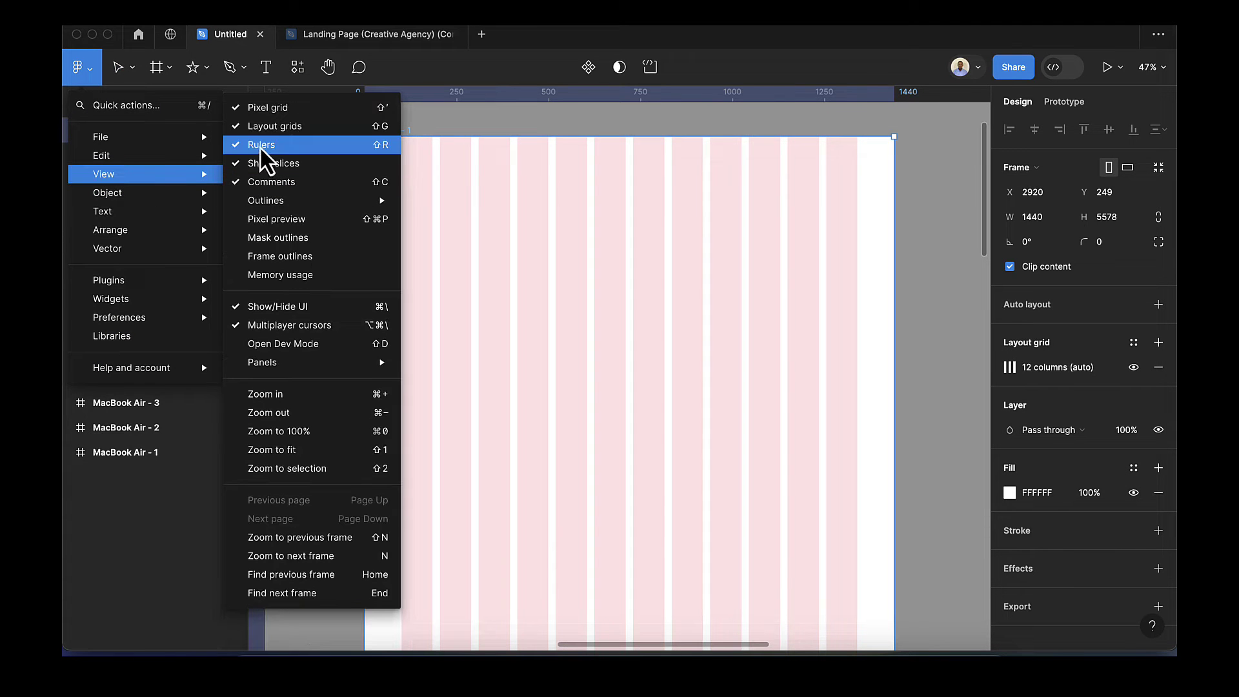
left_click(506, 173)
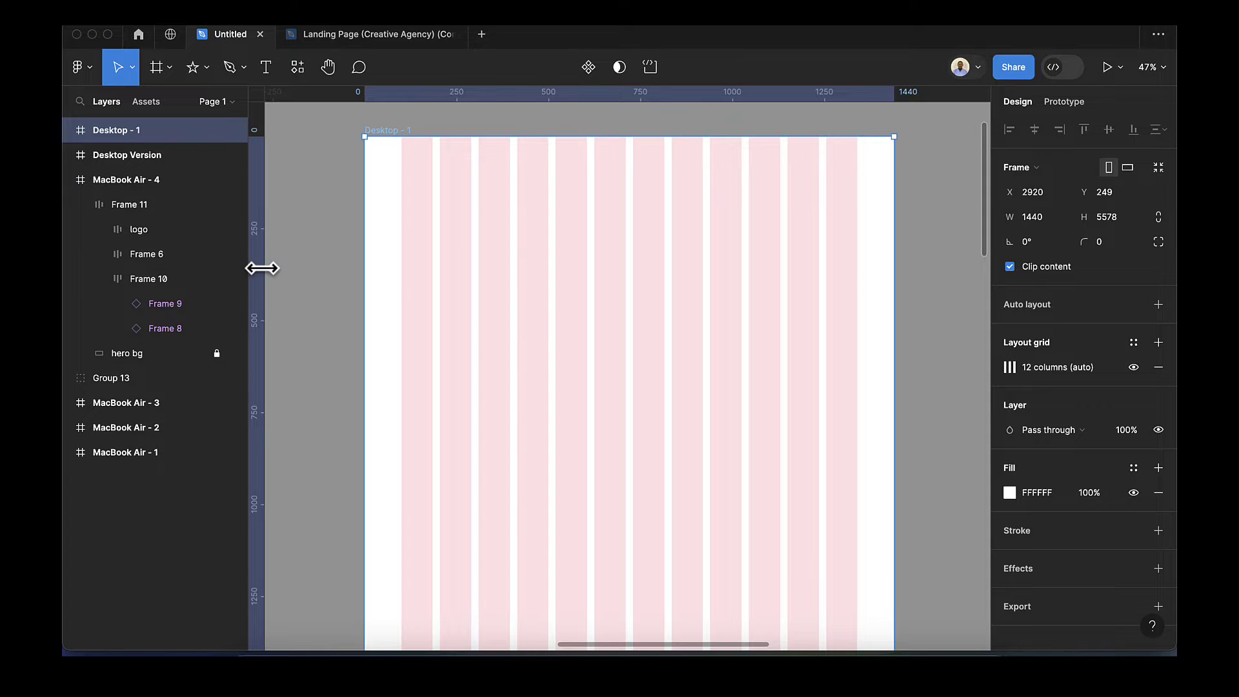
Place a vertical guide at 100 on the outer edge of the frame's first column.
scroll(342, 278, "up", 5)
scroll(400, 284, "up", 3)
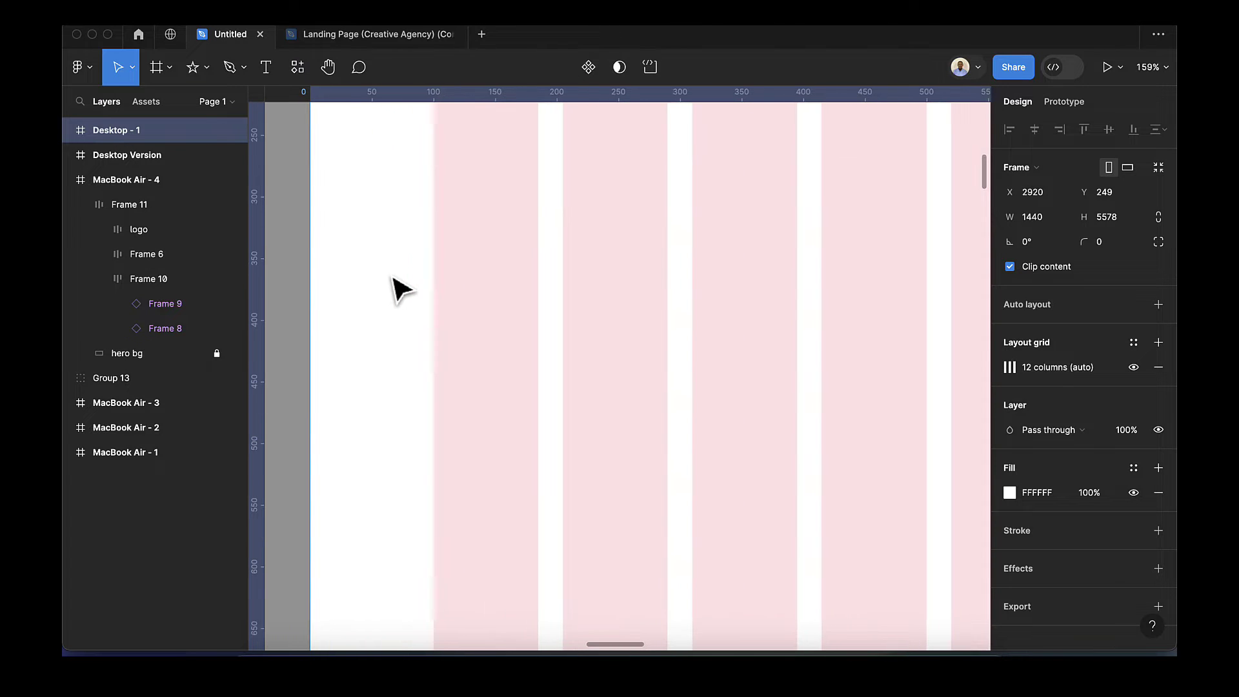
left_click_drag(255, 291, 434, 301)
scroll(434, 301, "up", 15)
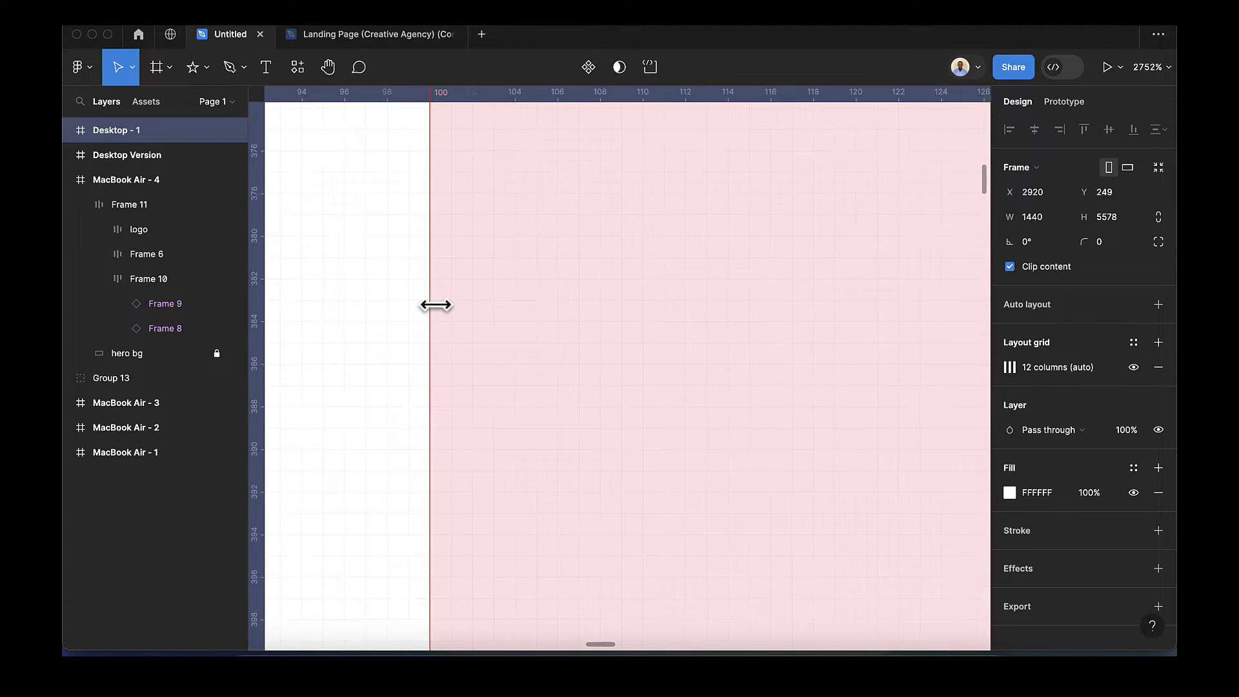
scroll(432, 305, "down", 15)
scroll(437, 309, "down", 5)
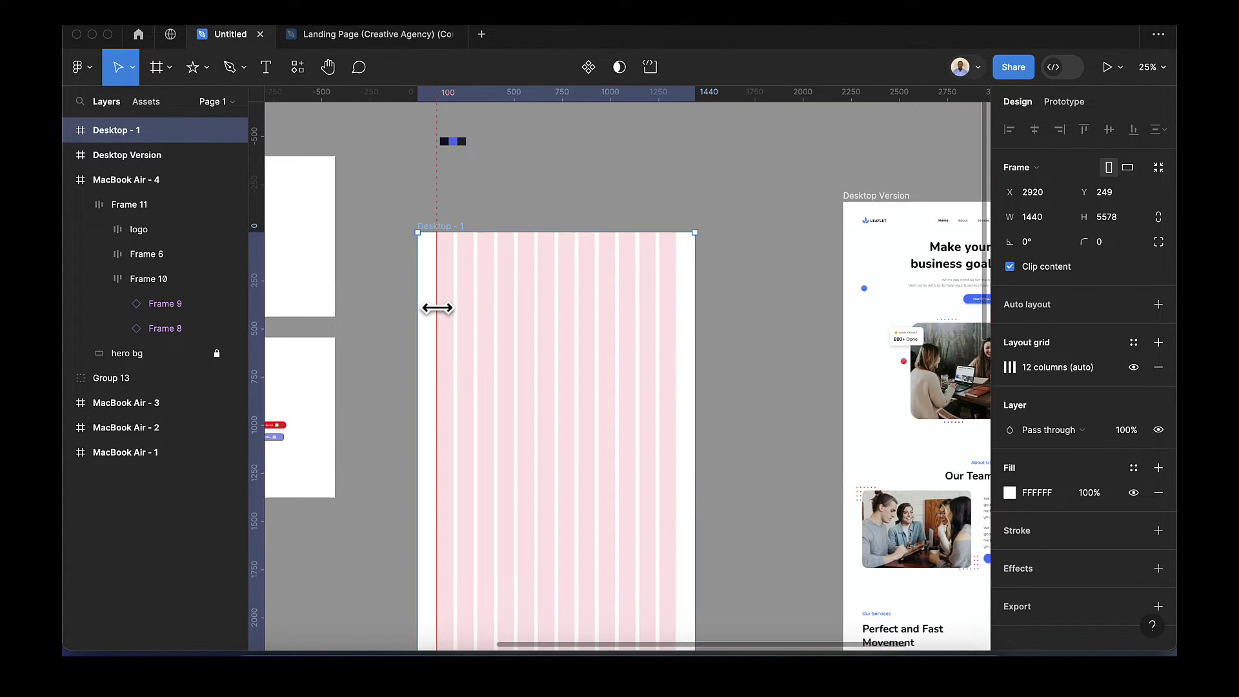
Place a second vertical guide at 1340 on the outer edge of the frame's last column.
scroll(434, 306, "up", 3)
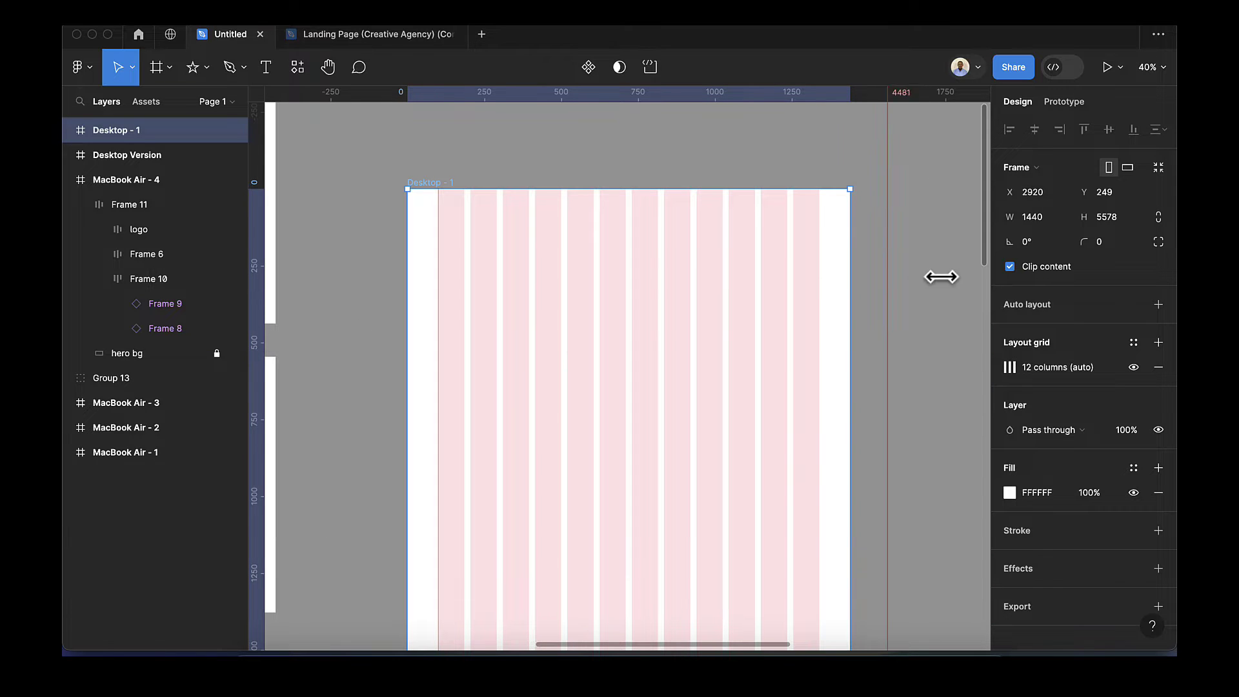
scroll(825, 301, "up", 10)
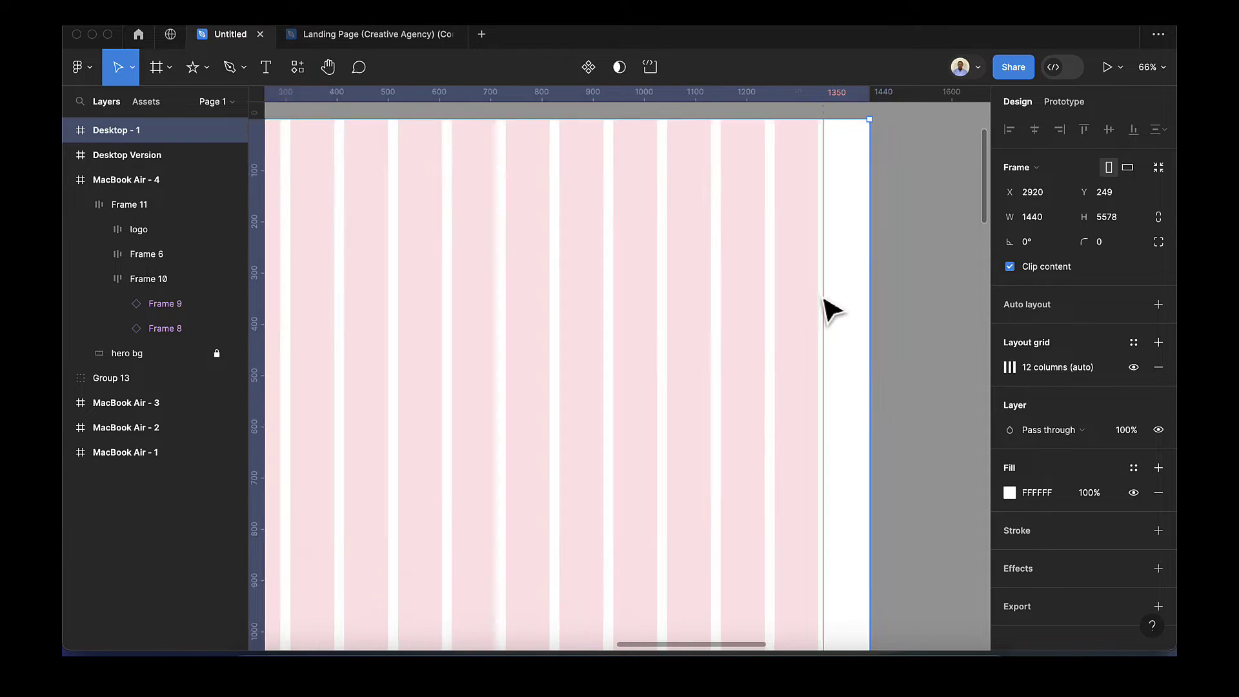
scroll(828, 301, "up", 5)
left_click_drag(816, 304, 621, 328)
scroll(583, 335, "down", 15)
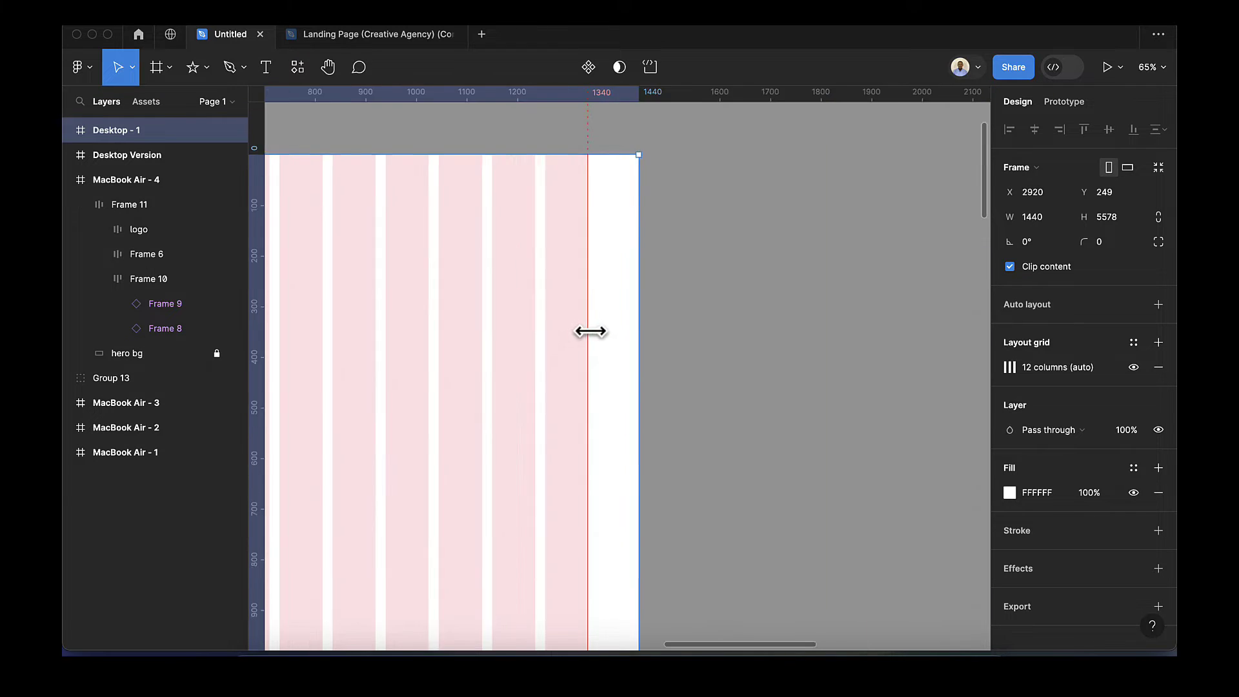
Hide the 12-column layout grid on the new desktop frame.
scroll(588, 340, "left", 6)
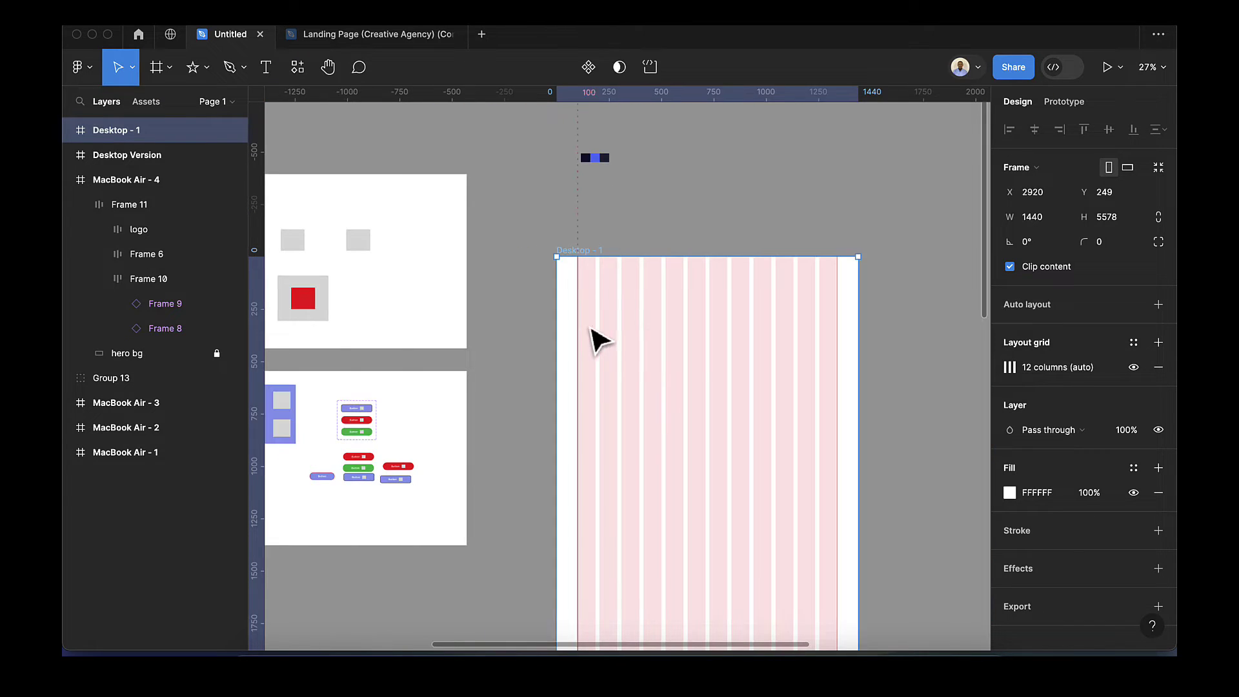
scroll(635, 343, "up", 3)
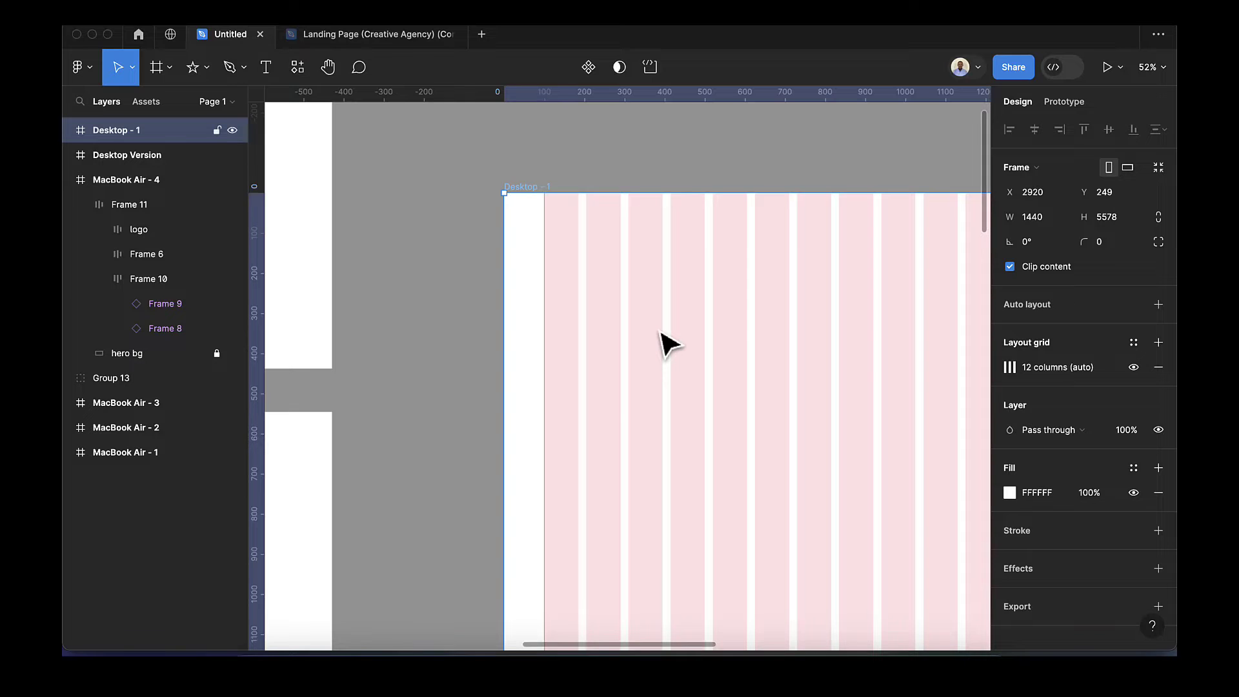
scroll(665, 344, "right", 4)
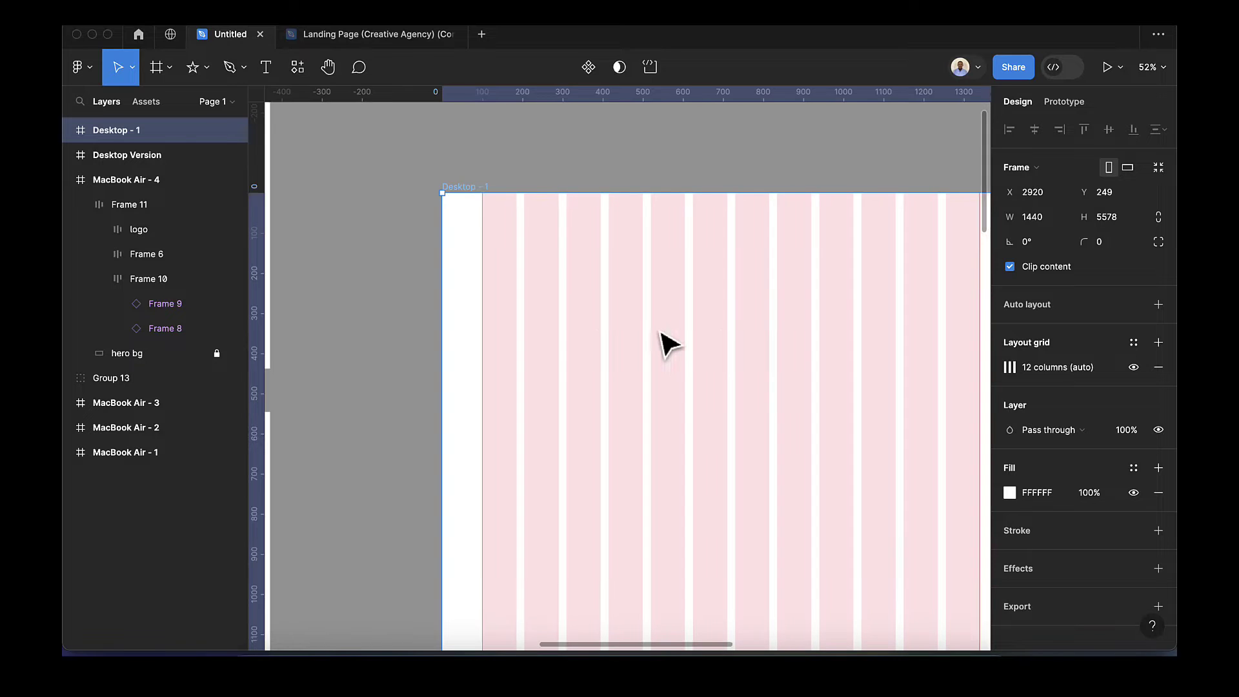
scroll(668, 342, "right", 2)
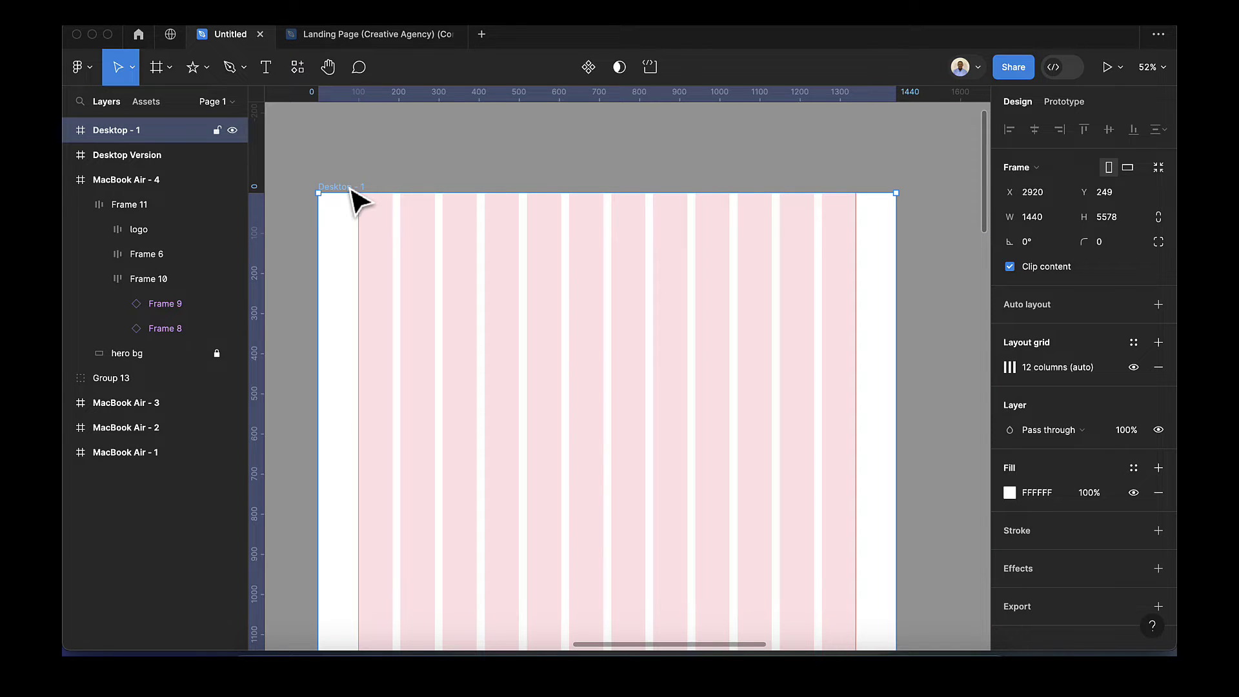
left_click(1133, 367)
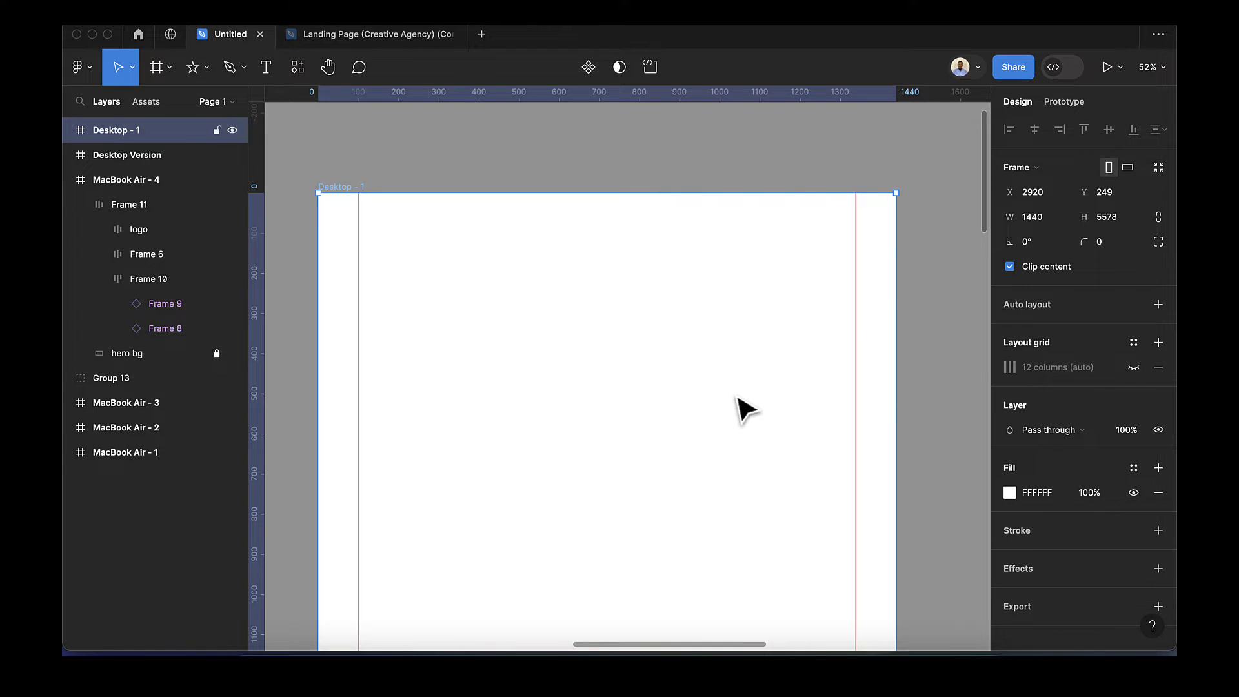
Add the text "LEAFLET" near the upper corner of the new frame, just inside the guide at 100.
left_click(268, 73)
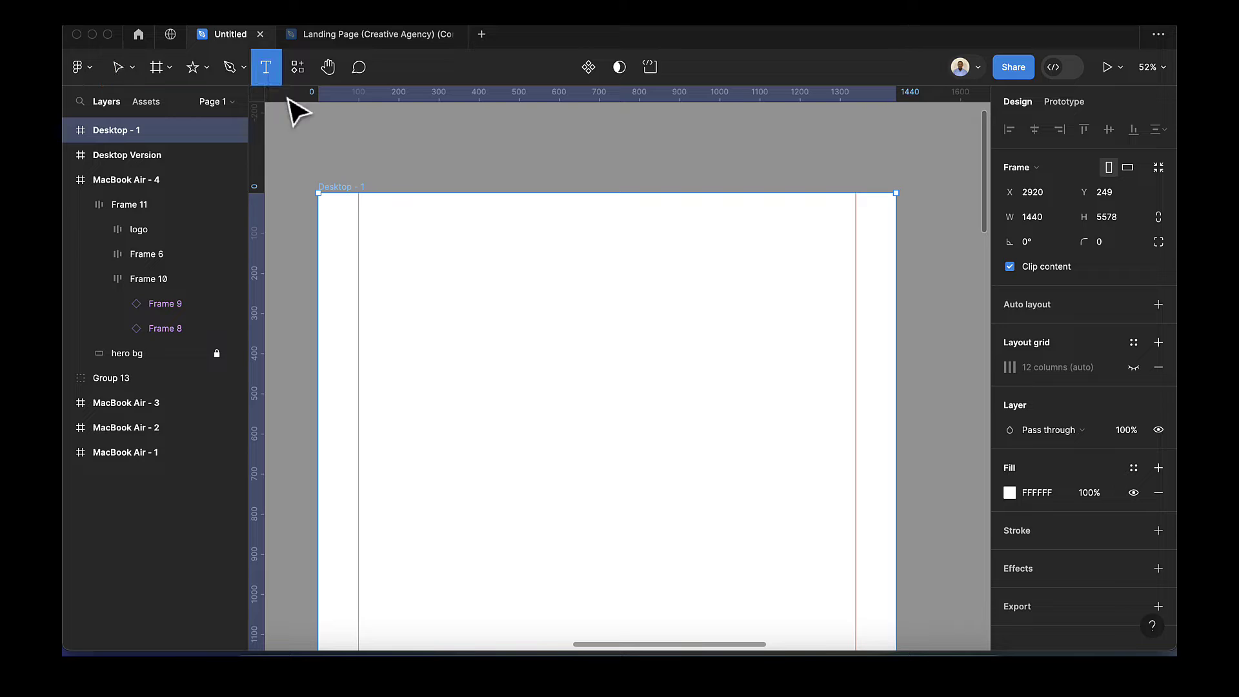
left_click(393, 227)
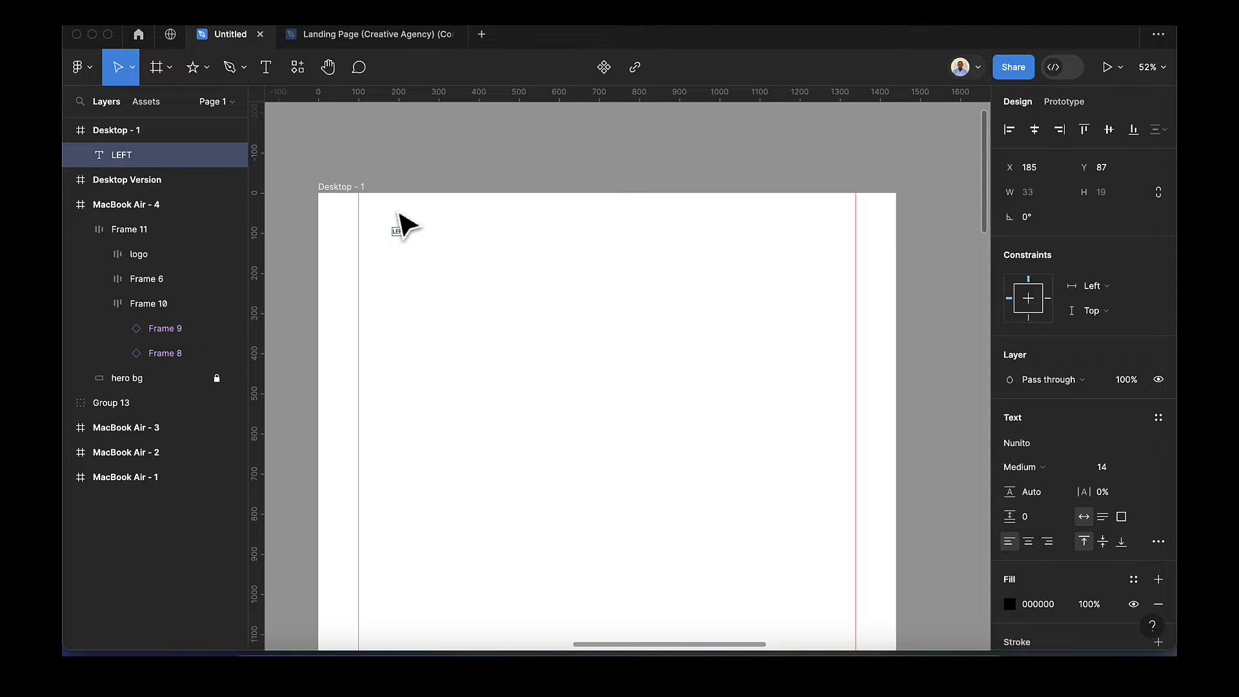
scroll(400, 232, "up", 5)
scroll(400, 237, "up", 10)
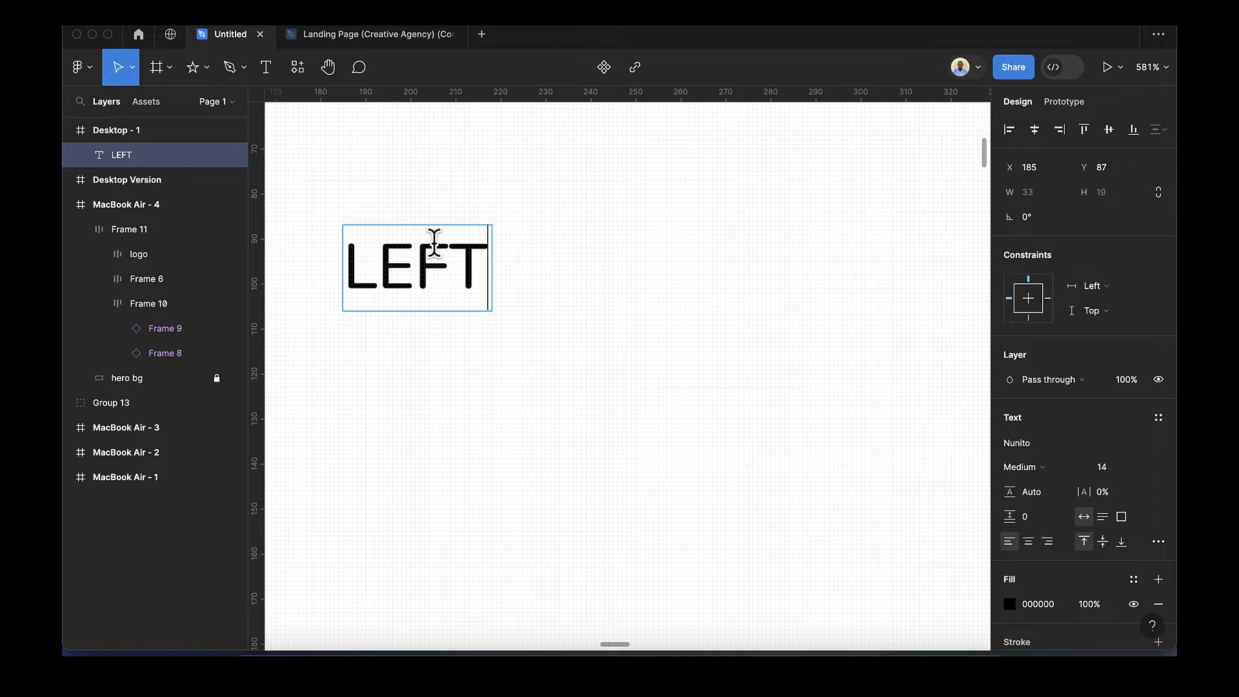
key("BackSpace")
key("BackSpace")
type("AFLET")
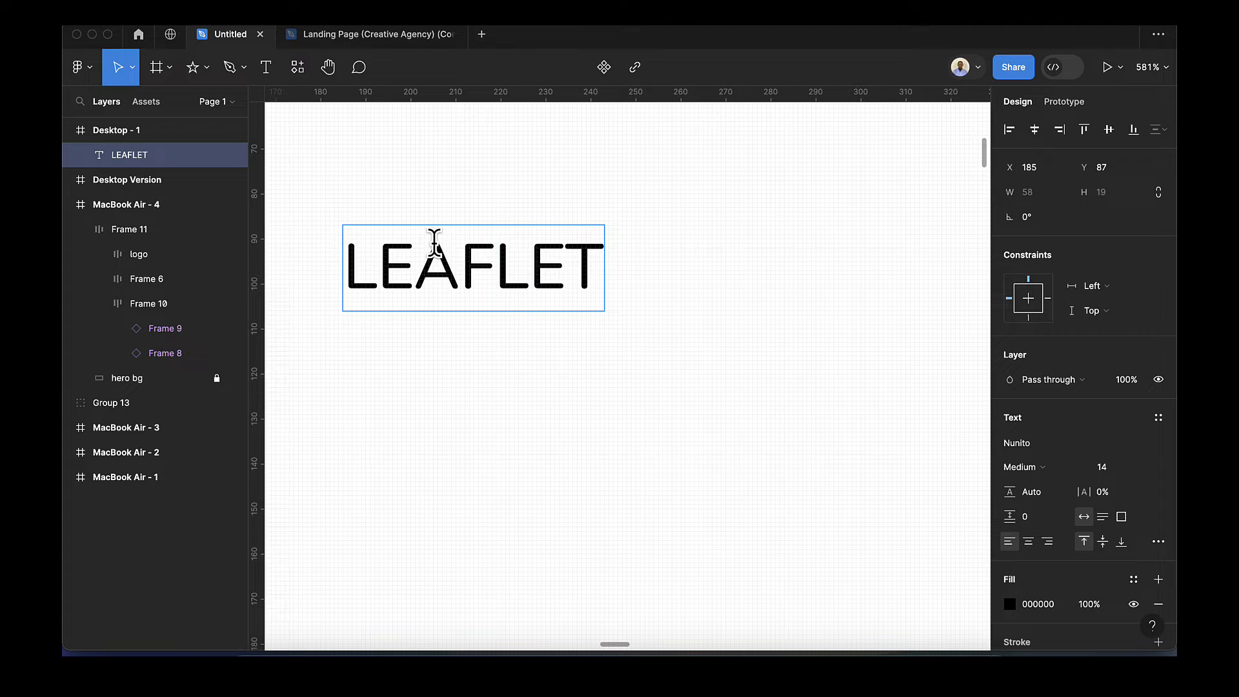
key("Escape")
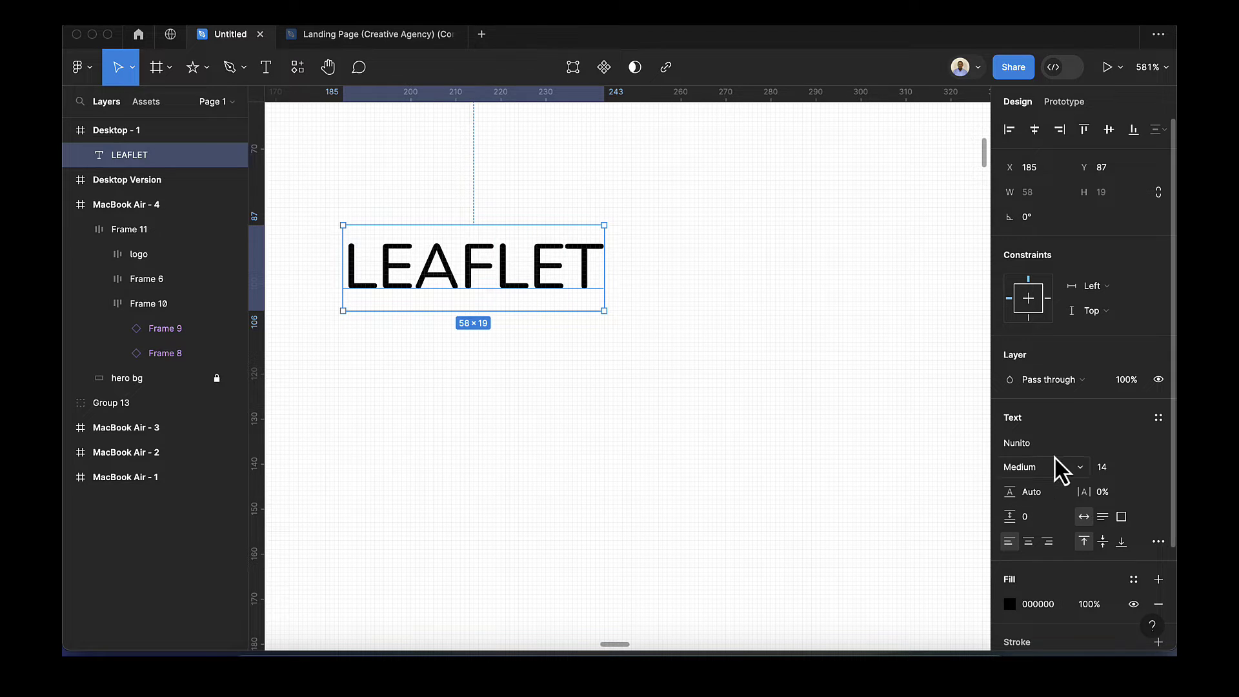
Format the LEAFLET logo text in Nunito Bold at font size 24.
left_click(1037, 445)
type("Nuni")
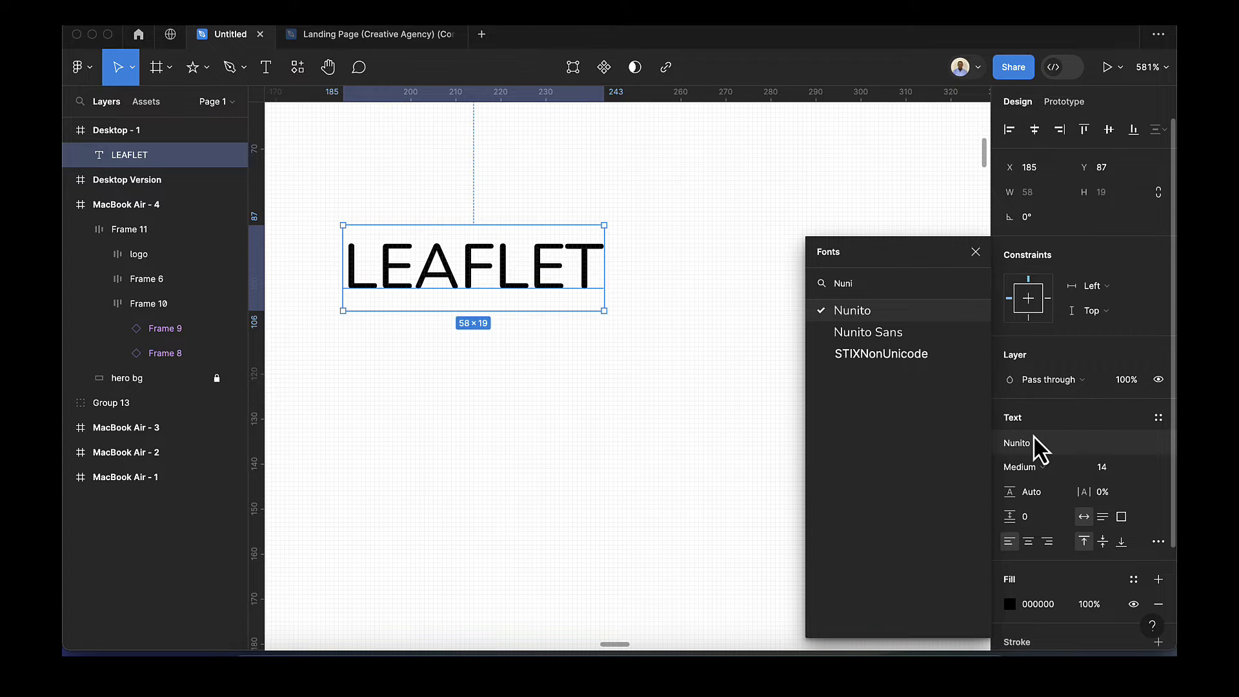
key("Return")
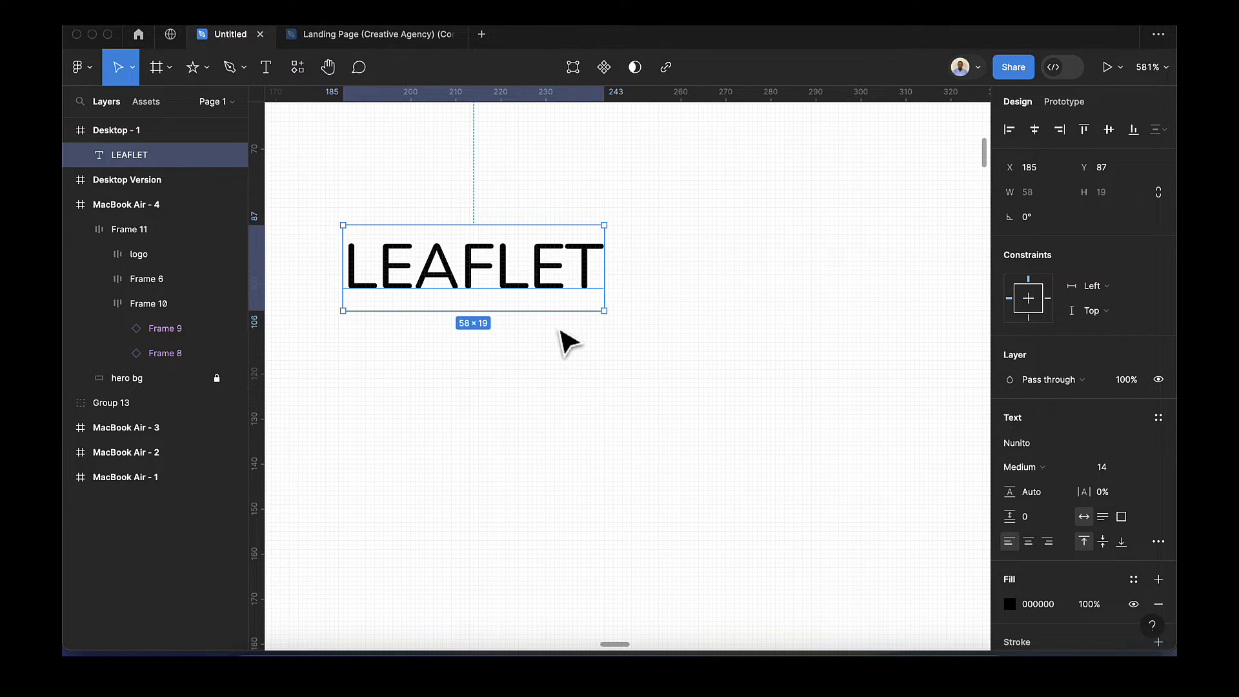
scroll(561, 308, "down", 3, "ctrl")
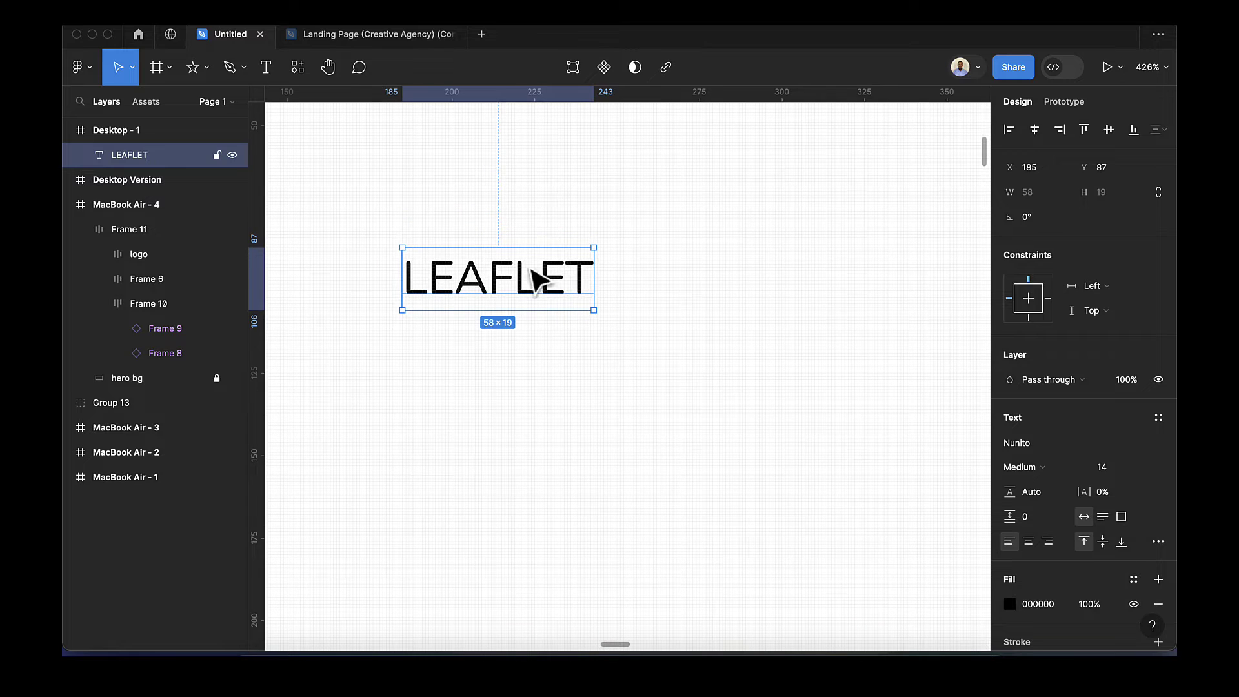
left_click(1112, 468)
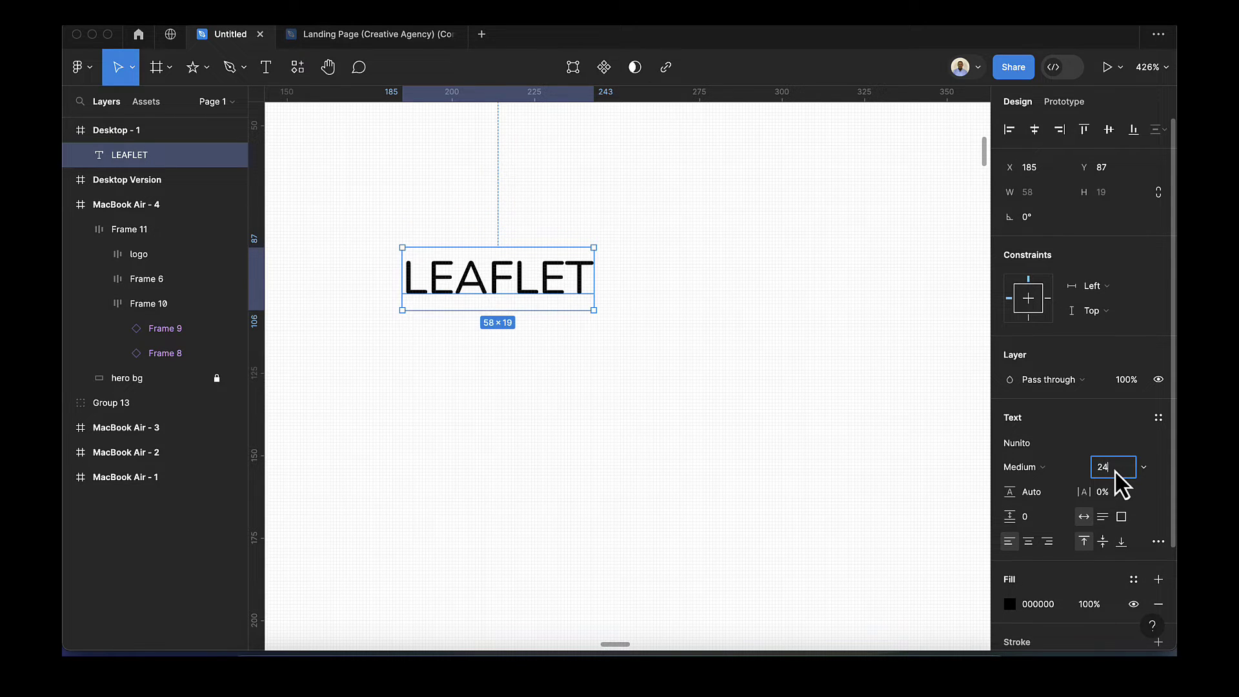
type("24")
key("Return")
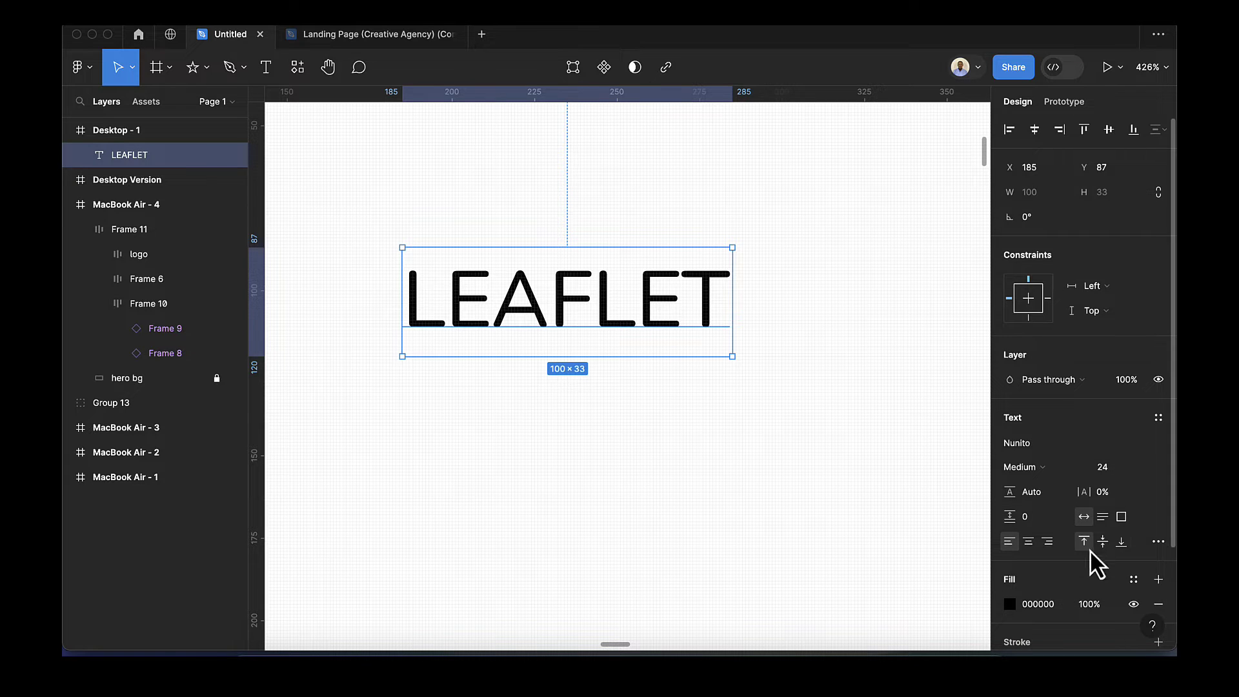
left_click(1037, 468)
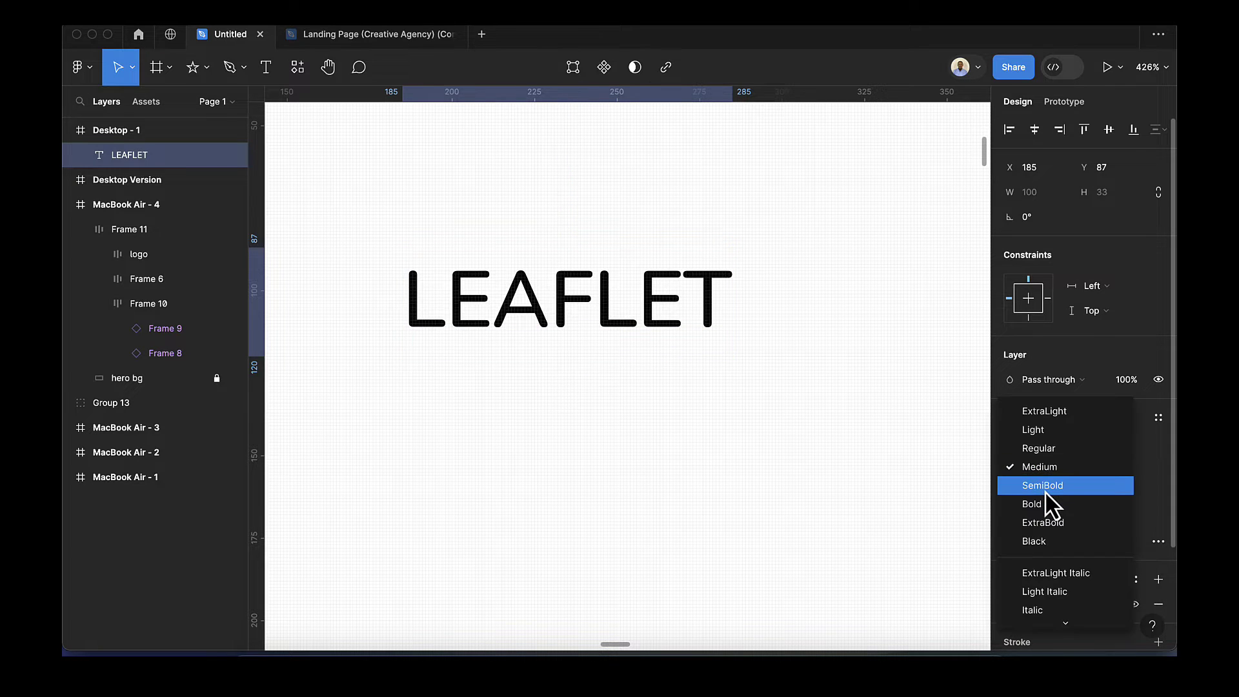
left_click(1032, 512)
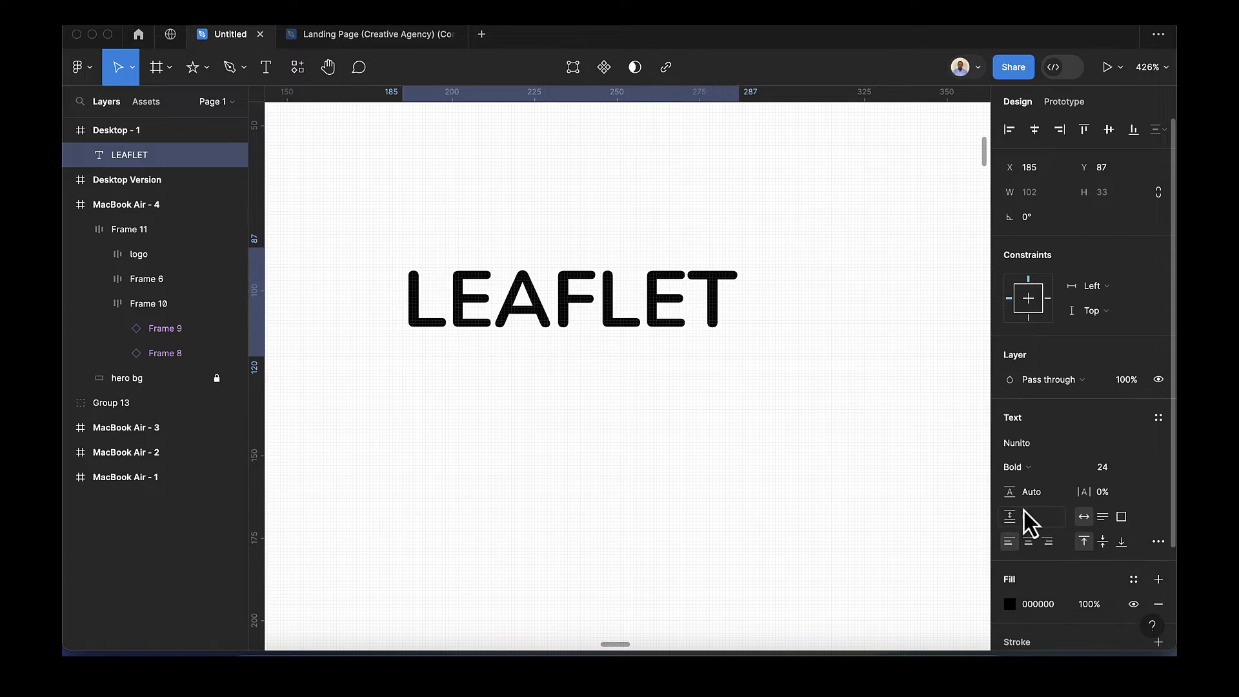
Add the text "Home" to the right of the LEAFLET logo, roughly level with it.
scroll(800, 400, "down", 5)
scroll(705, 351, "right", 2)
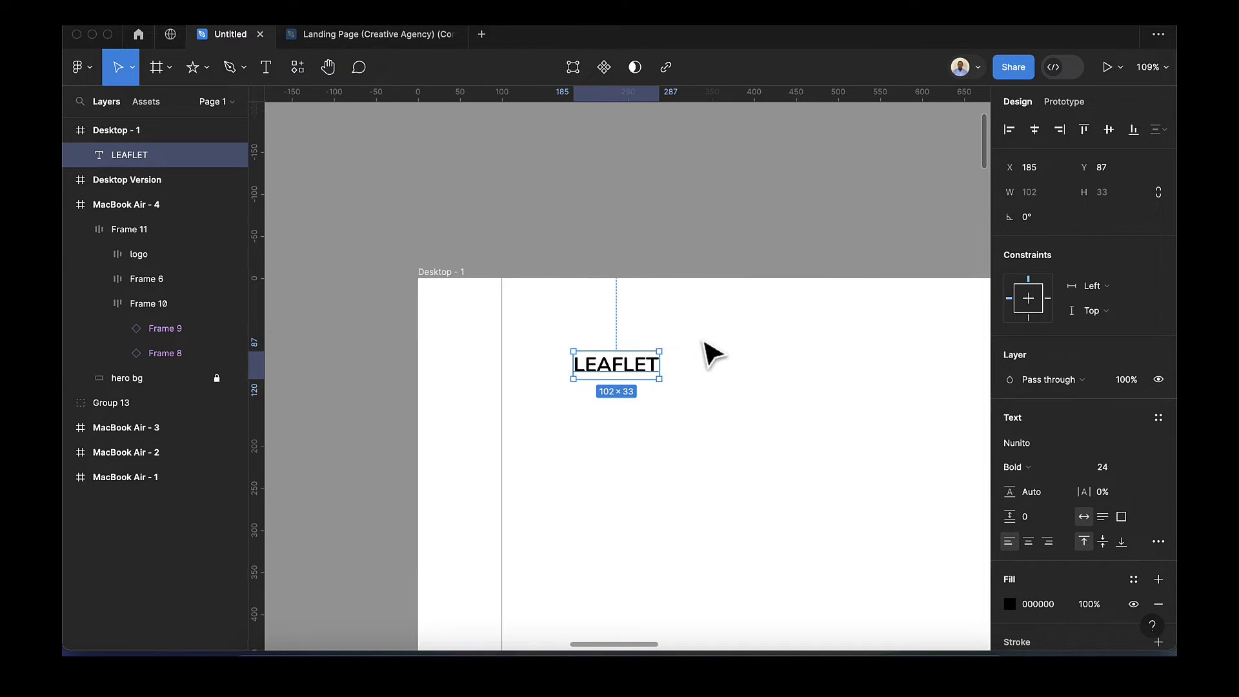
scroll(516, 355, "right", 3)
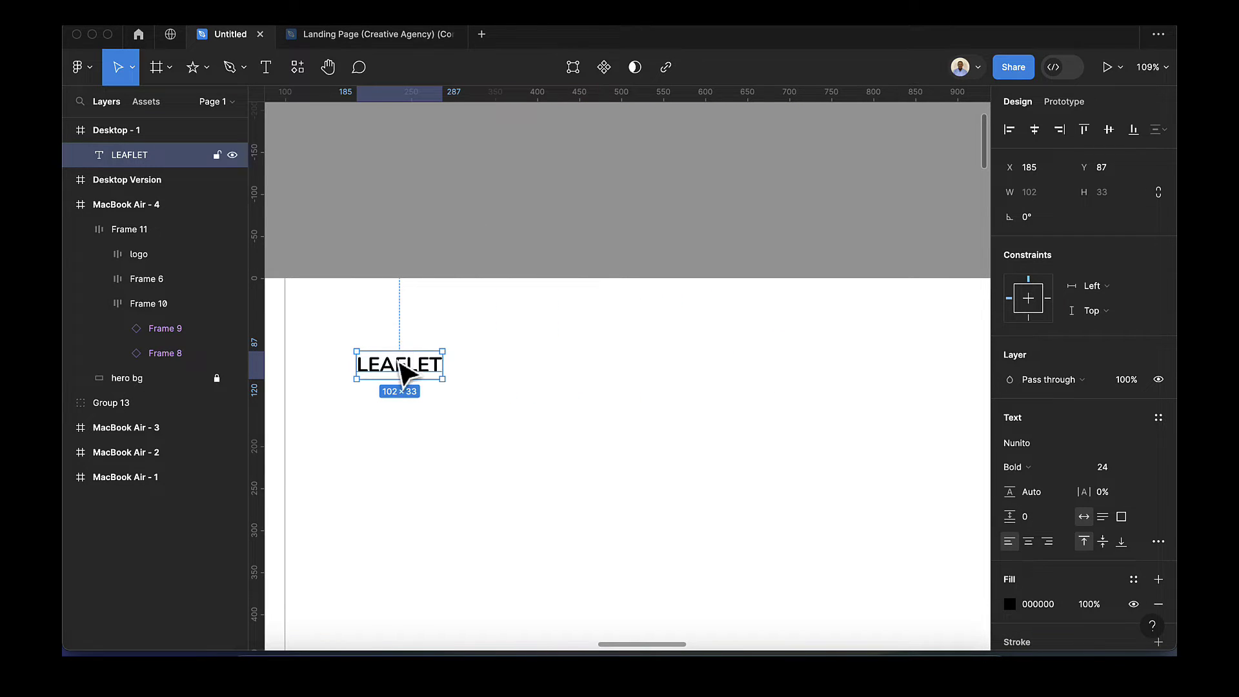
left_click(265, 67)
left_click(646, 354)
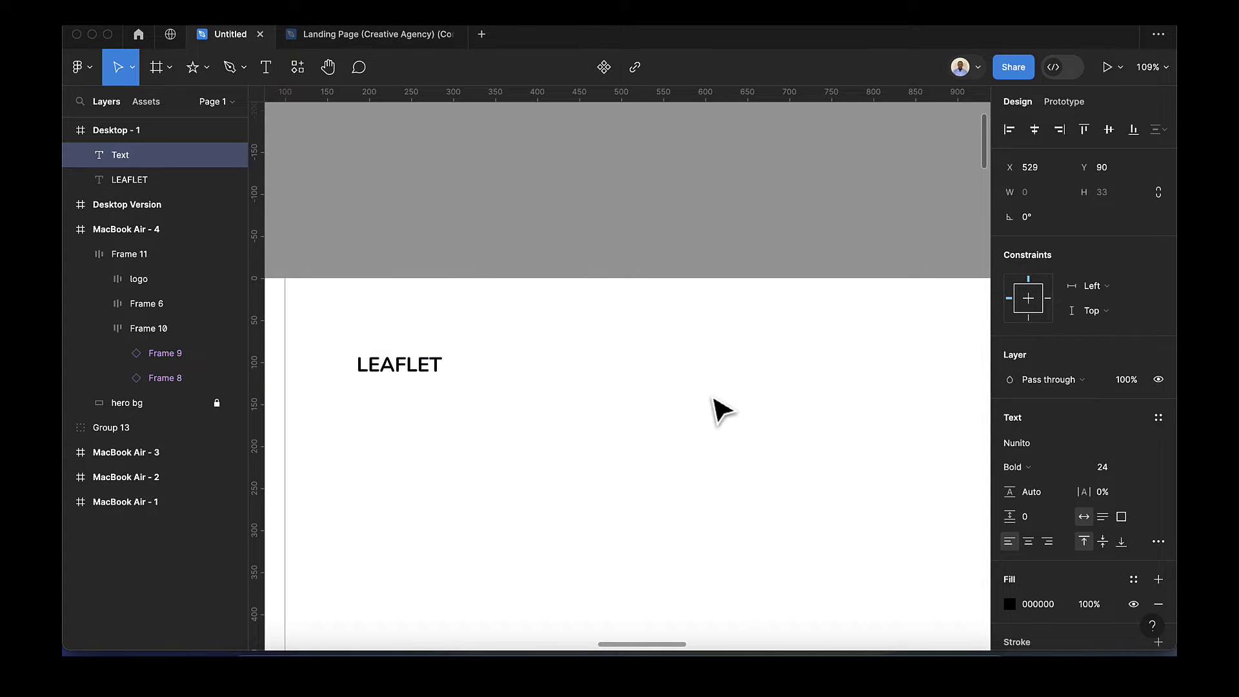
type("Home")
key("Escape")
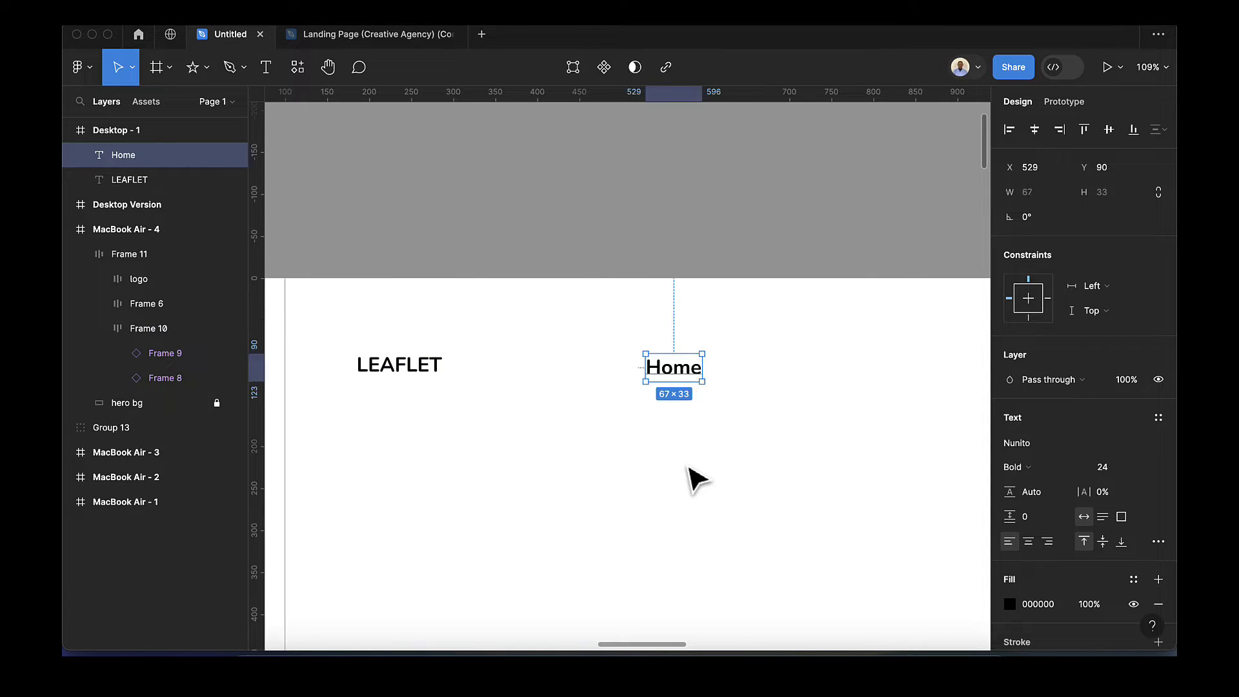
Set the font size of the Home text to 14.
key("Escape")
left_click(668, 374)
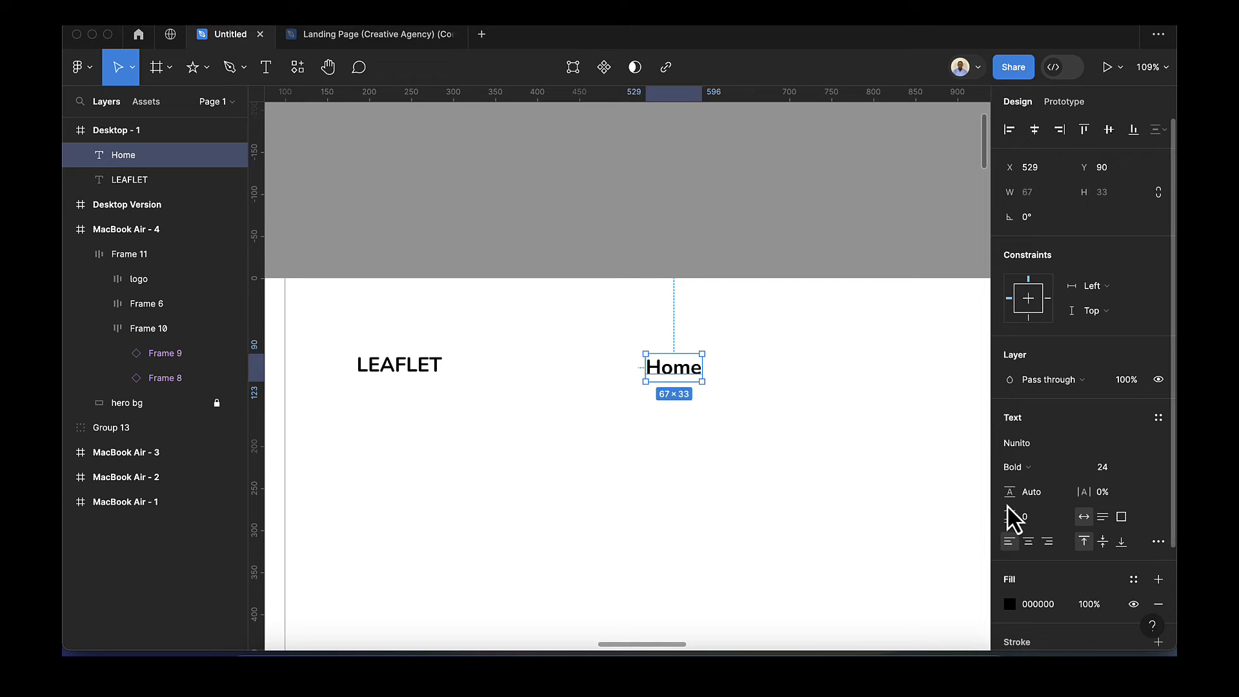
left_click(1109, 469)
type("14")
key("Return")
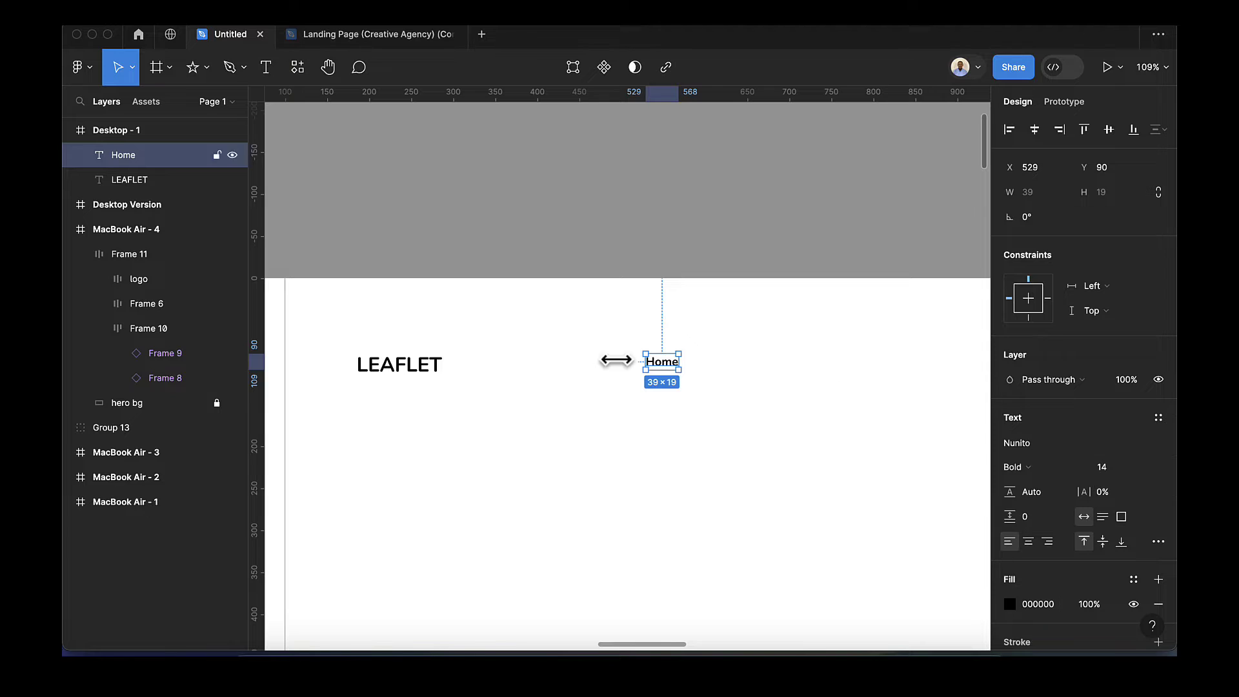
Duplicate the Home text to its right on the same line and change the copy to "About".
scroll(668, 374, "up", 2)
scroll(668, 374, "up", 5)
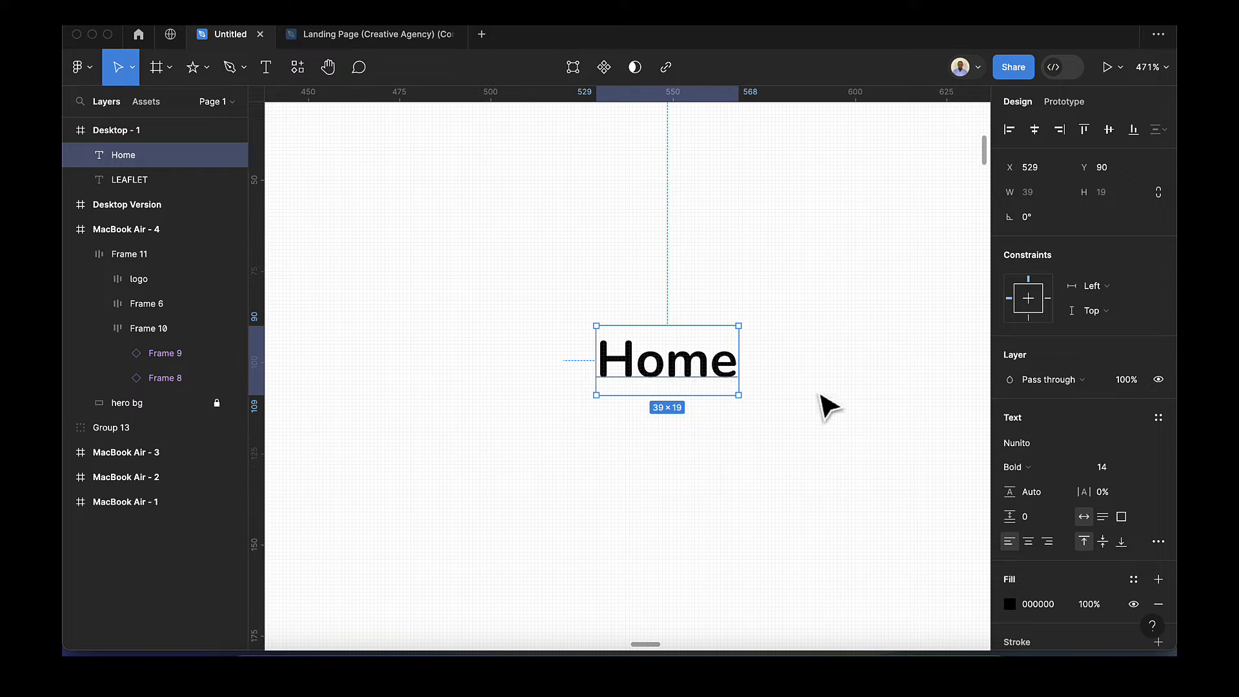
key("super+d")
left_click_drag(706, 390, 903, 380)
double_click(903, 379)
key("BackSpace")
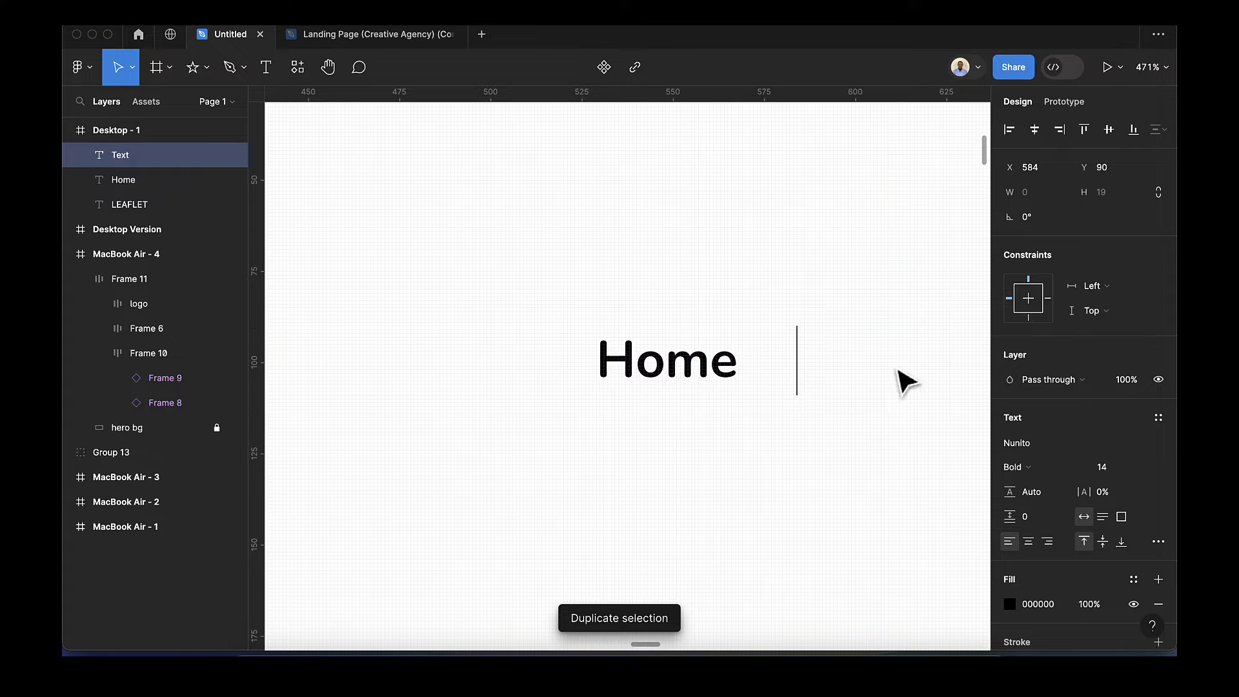
type("About")
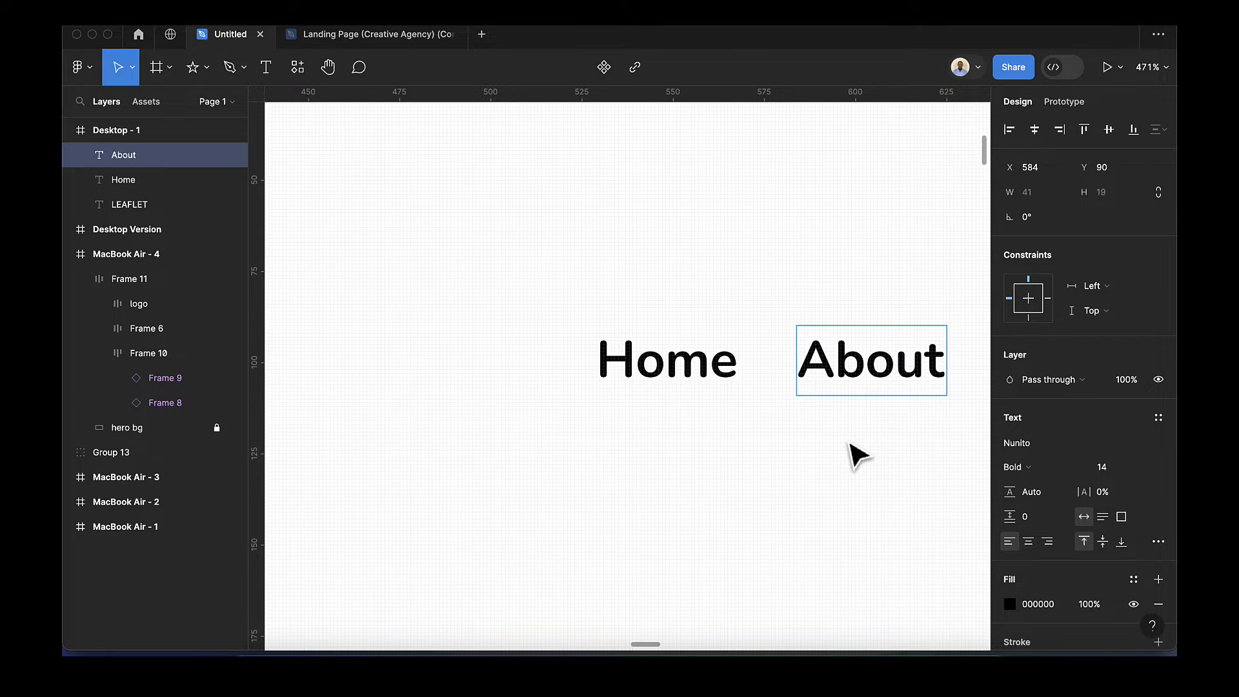
key("Escape")
Set the font weight of the About text to Medium.
scroll(852, 452, "right", 2)
scroll(852, 449, "right", 2)
left_click(1034, 469)
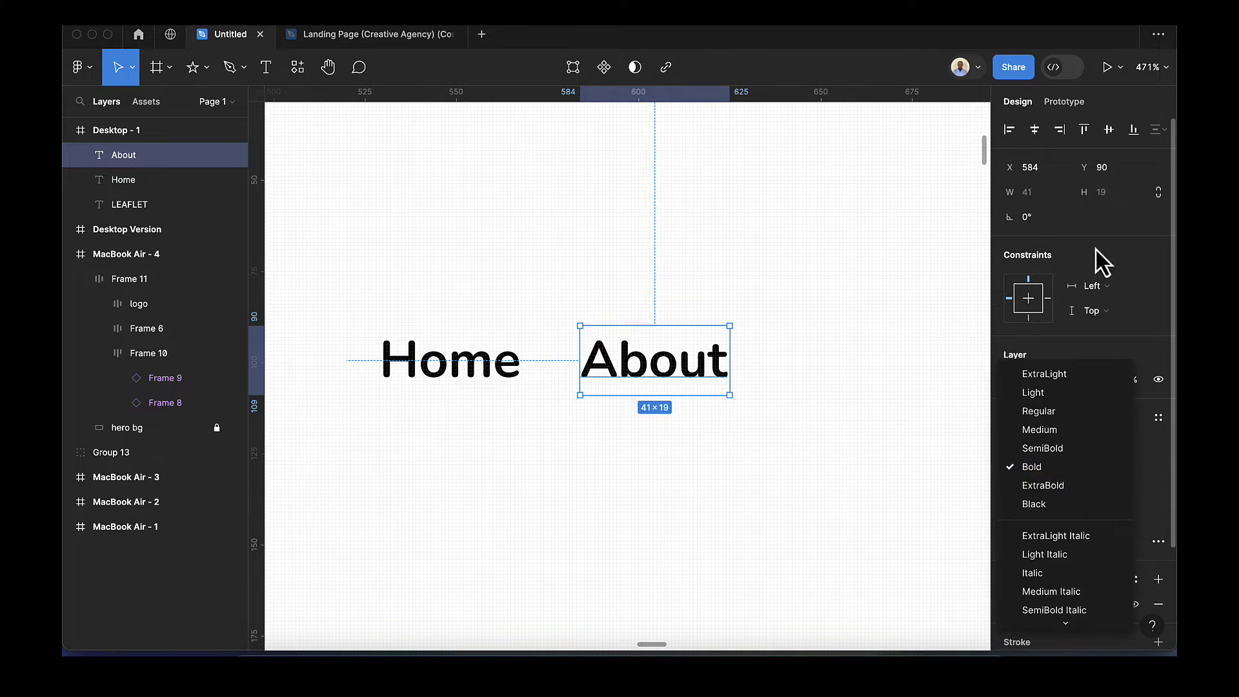
left_click(1042, 429)
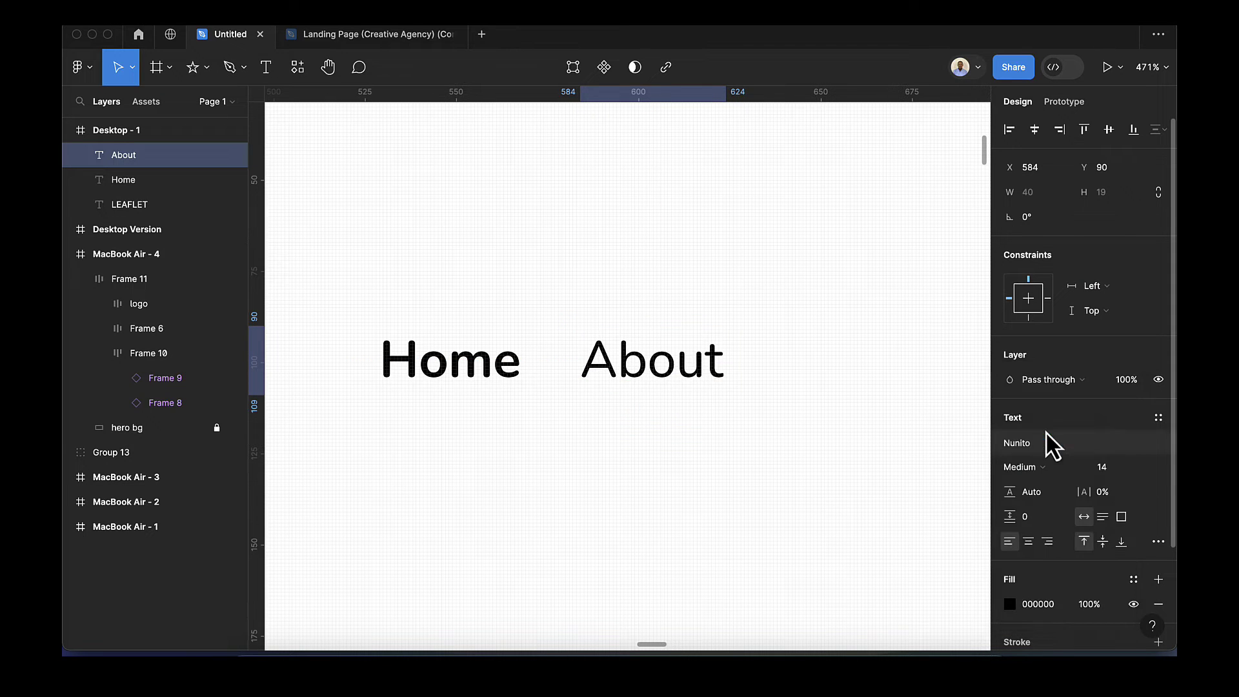
Duplicate the About text to its right on the same line and change the copy to "Services".
key("ctrl+d")
left_click_drag(682, 365, 888, 356)
double_click(885, 354)
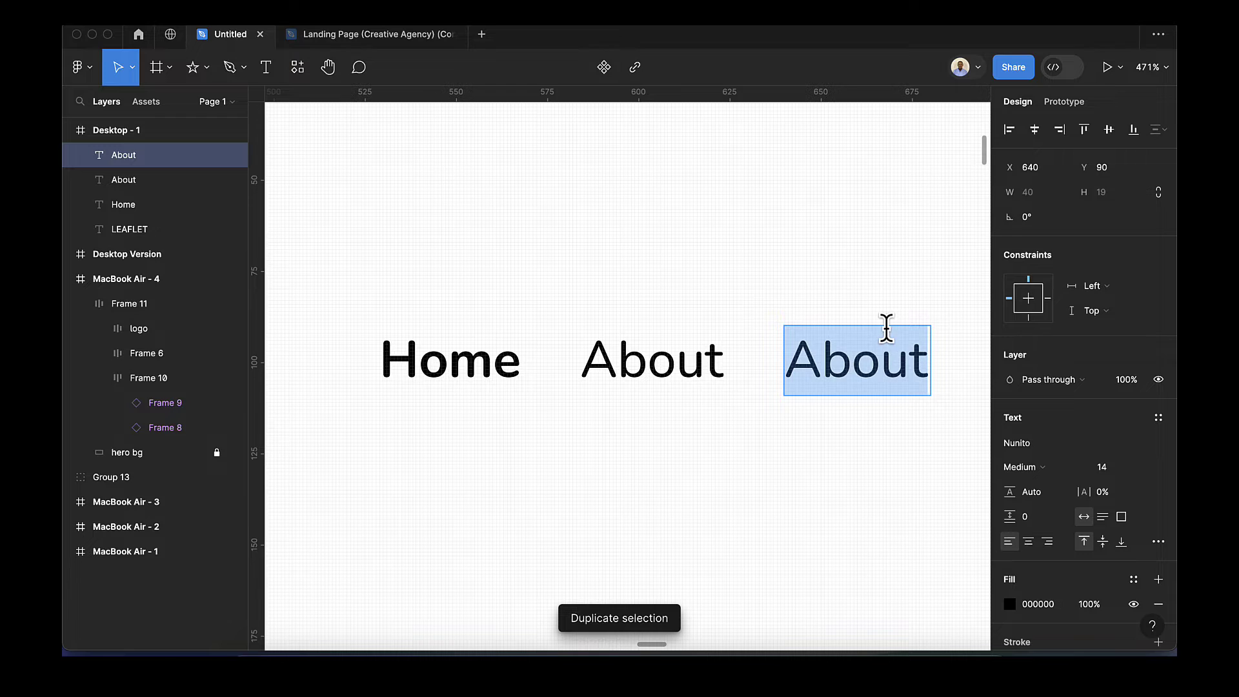
key("BackSpace")
type("COnta")
key("BackSpace")
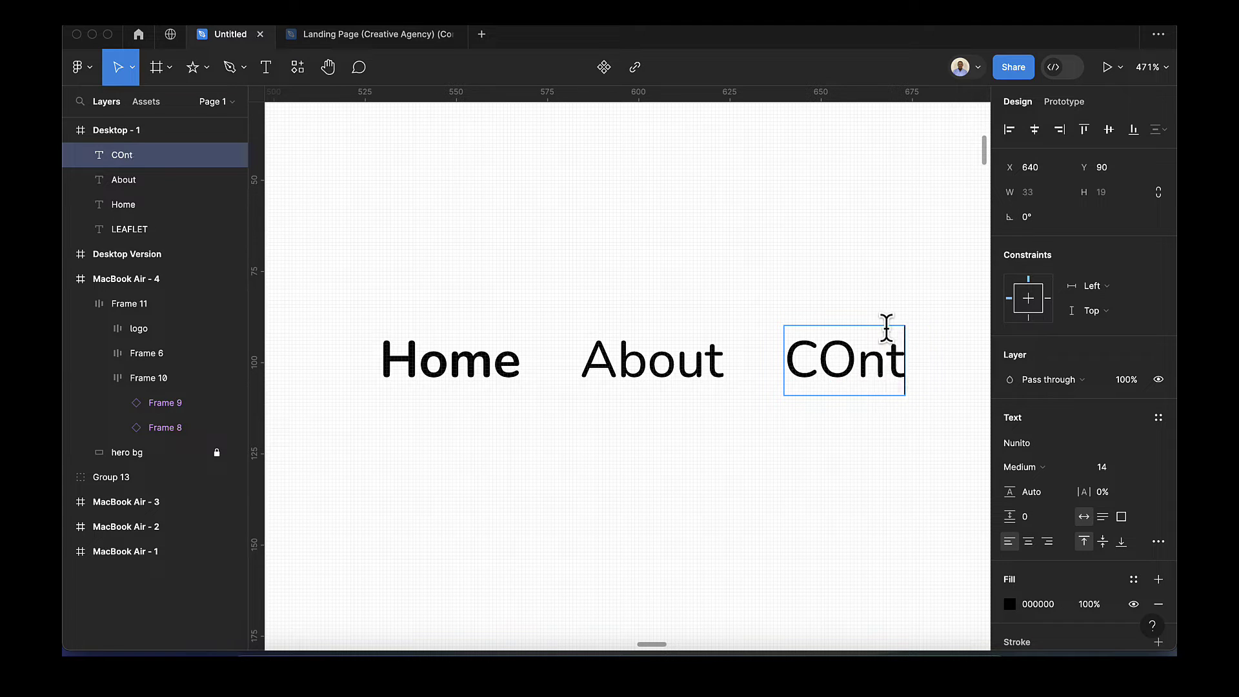
key("BackSpace")
key("BackSpace")
key("BackSpace")
key("BackSpace")
type("Ser")
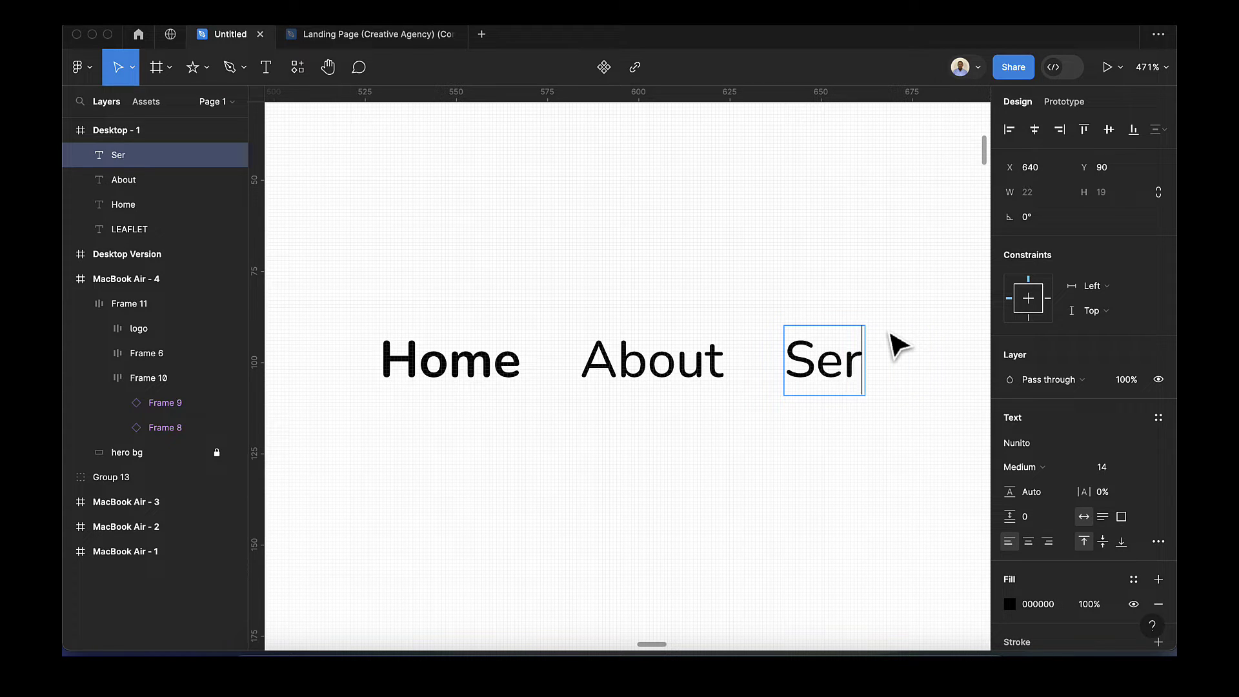
type("vices")
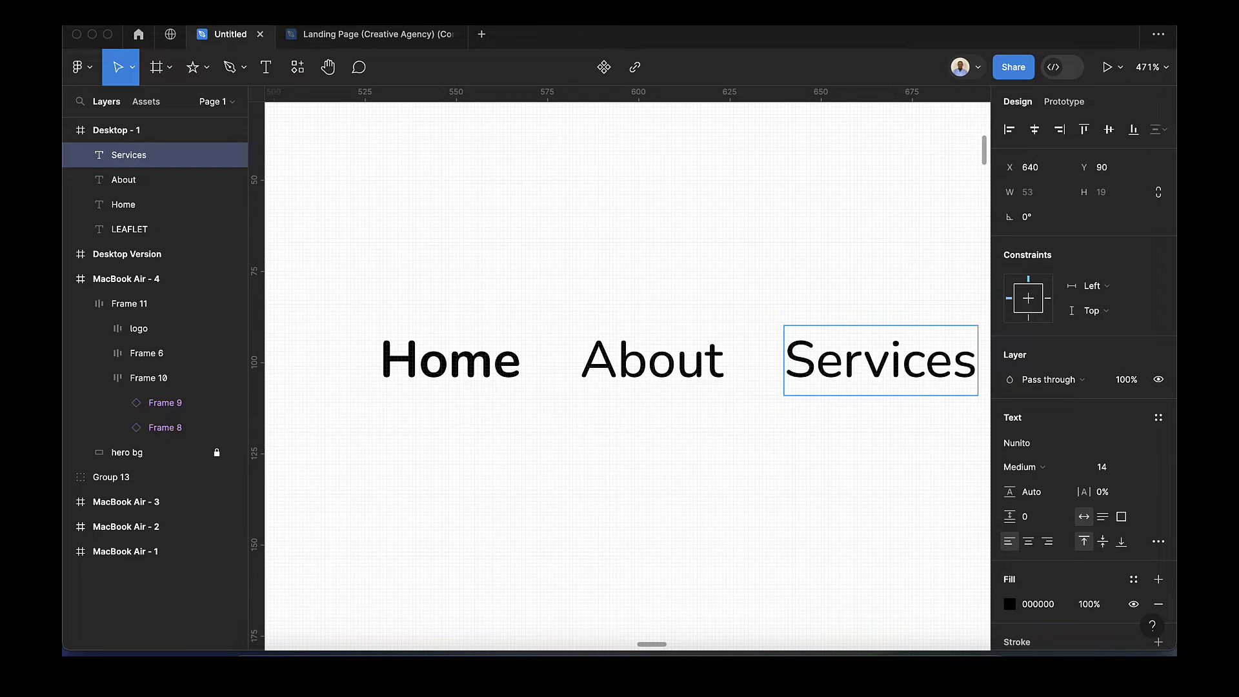
Duplicate the Services text to its right on the same line and change the copy to "Projects".
scroll(623, 373, "right", 5)
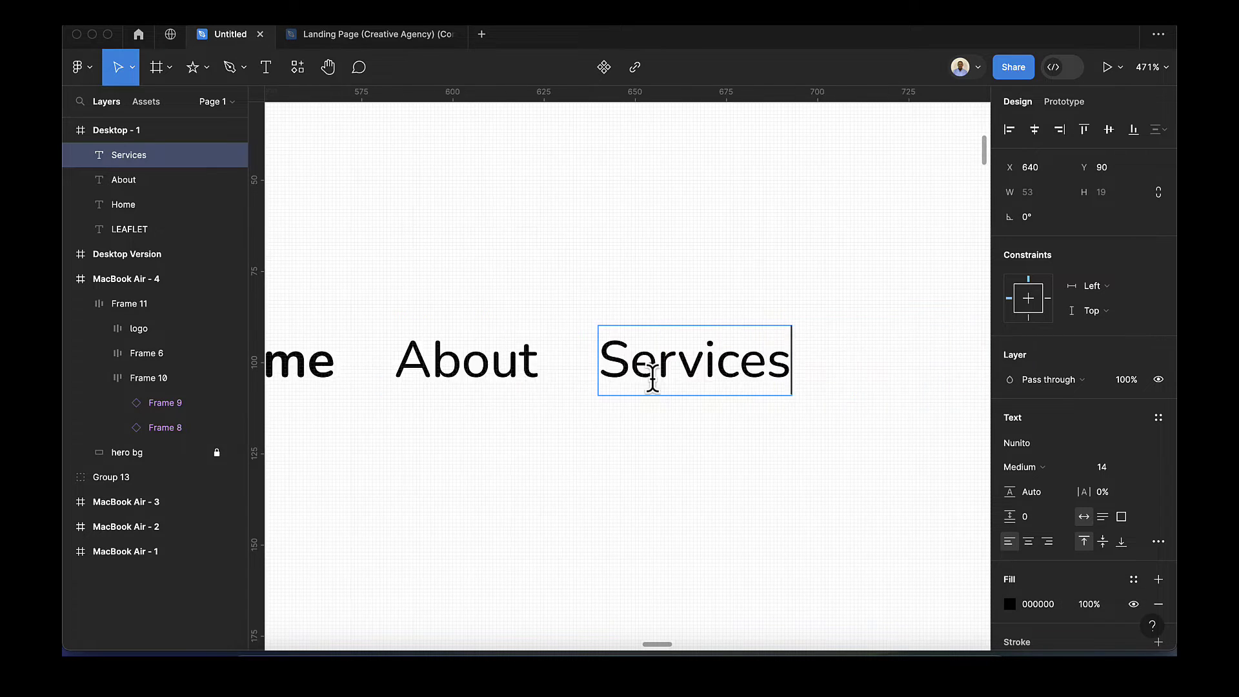
key("Escape")
key("super+d")
left_click_drag(662, 381, 875, 382)
double_click(867, 365)
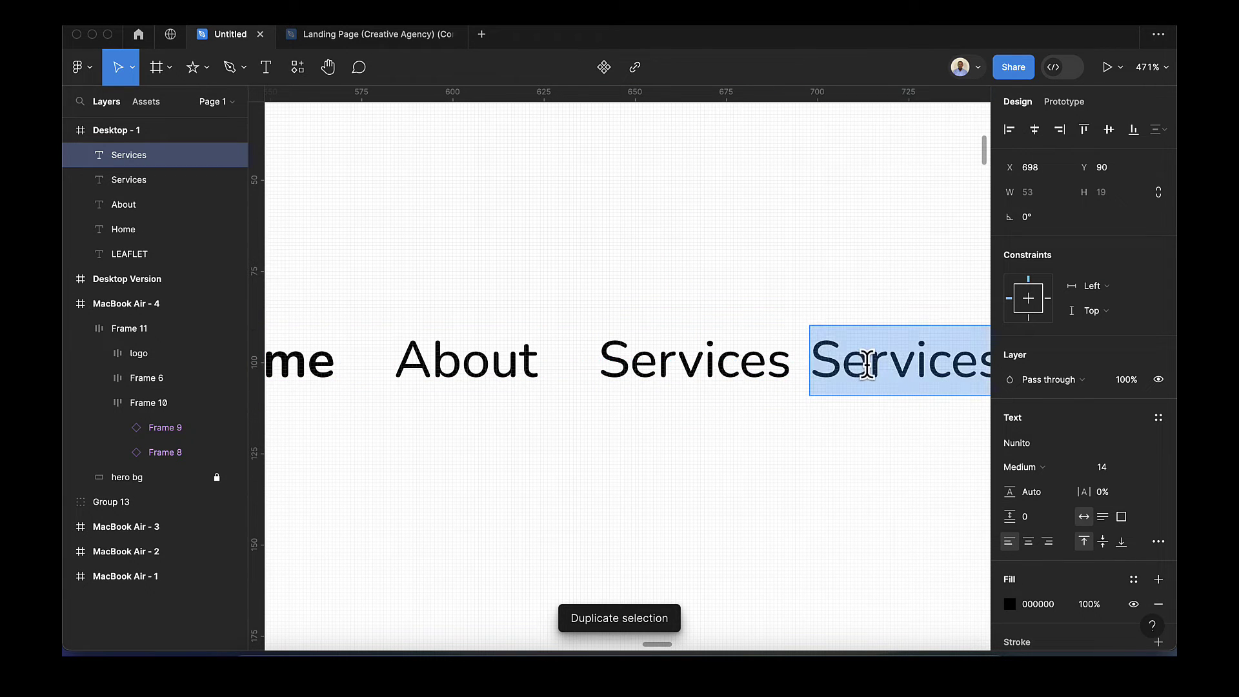
type("Projects")
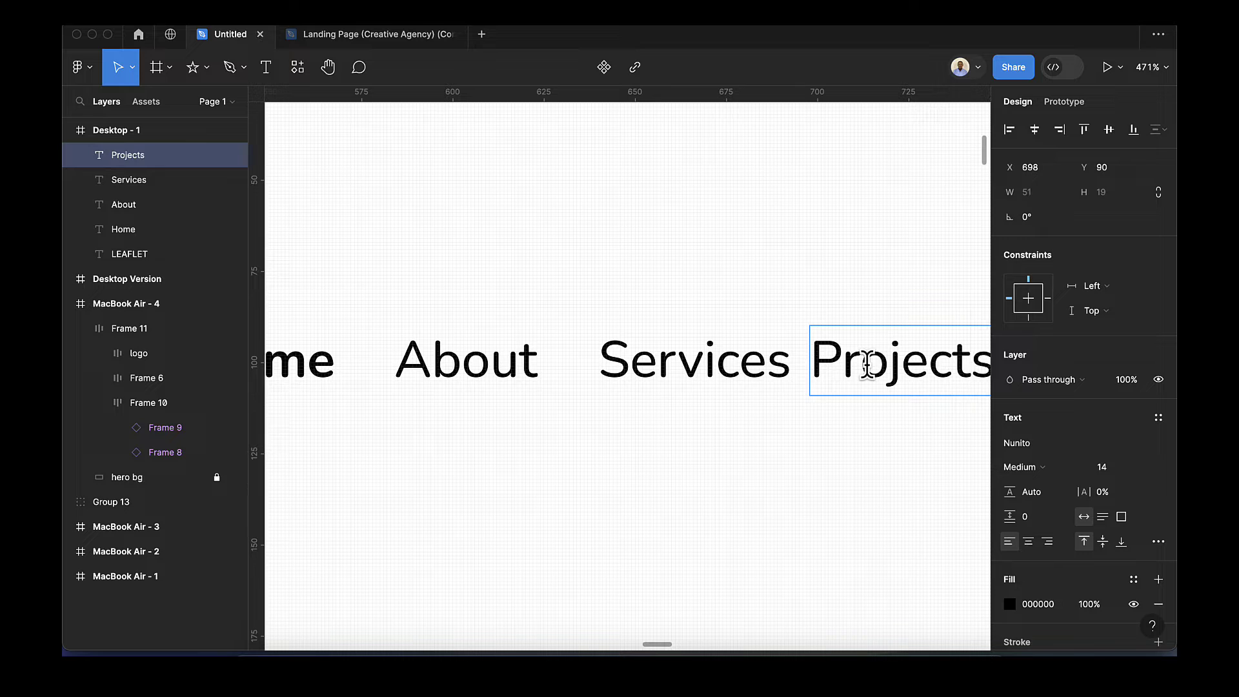
key("Escape")
Combine the Home, About, Services and Projects texts into one horizontal auto layout frame.
scroll(653, 482, "down", 5)
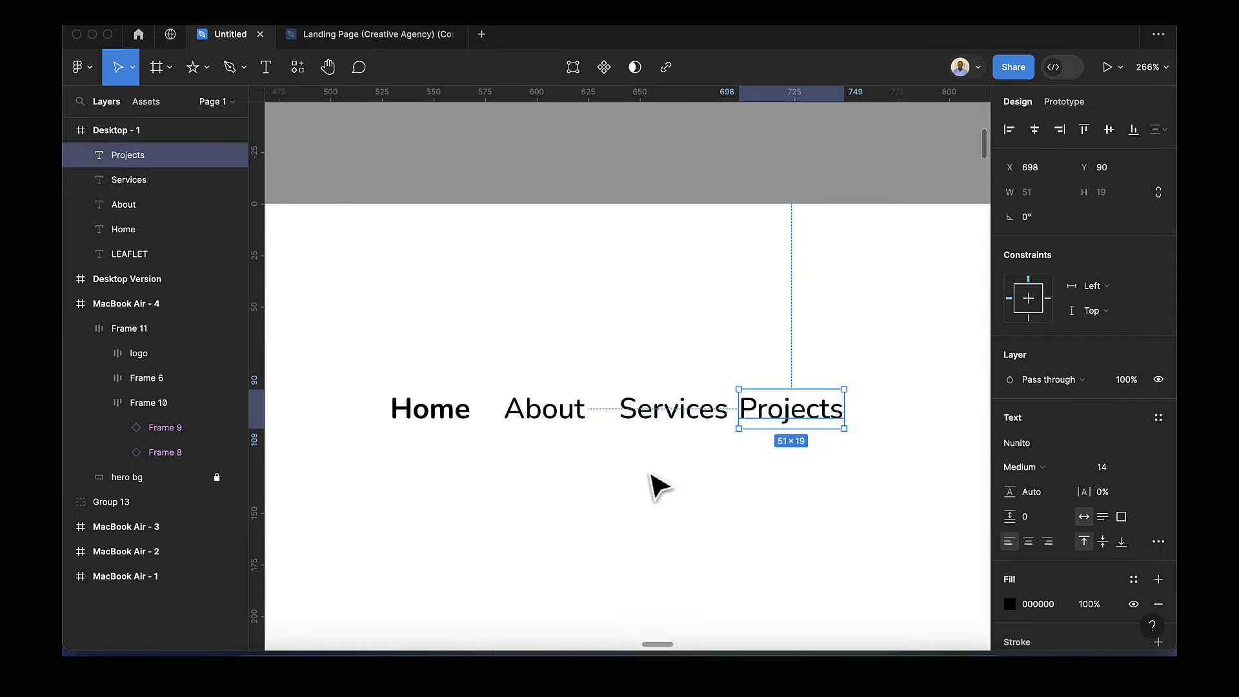
left_click(703, 416, "shift")
left_click(524, 422, "shift")
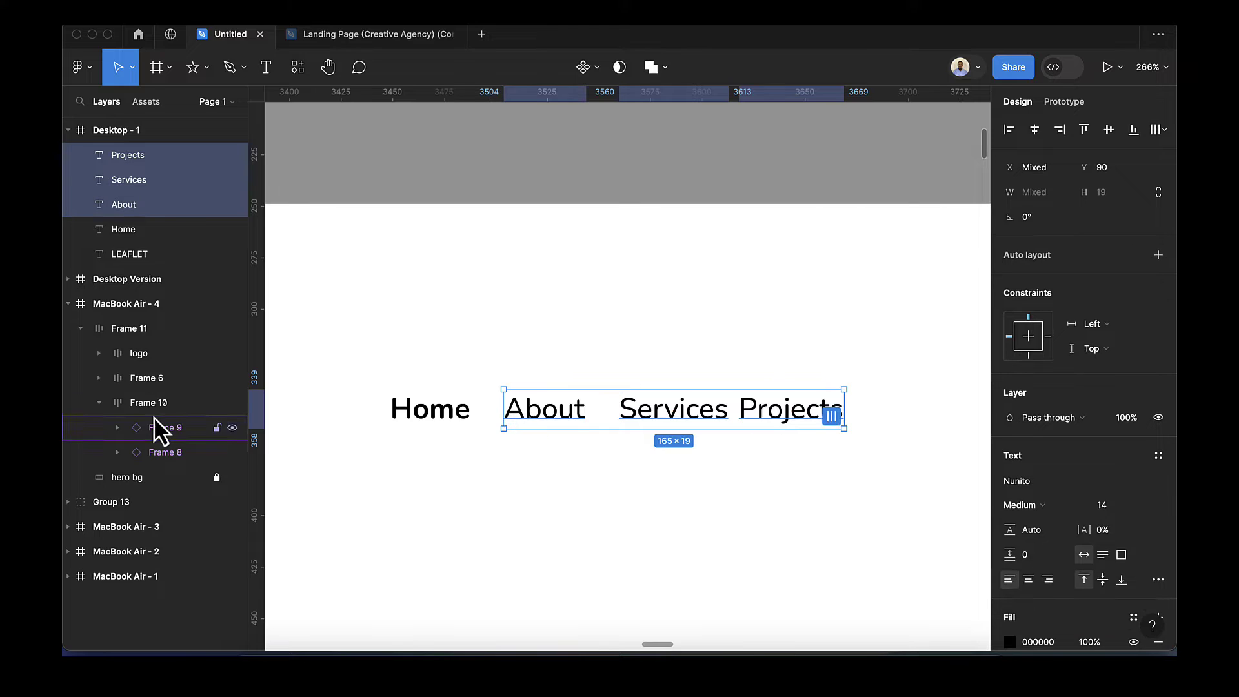
left_click(427, 417, "shift")
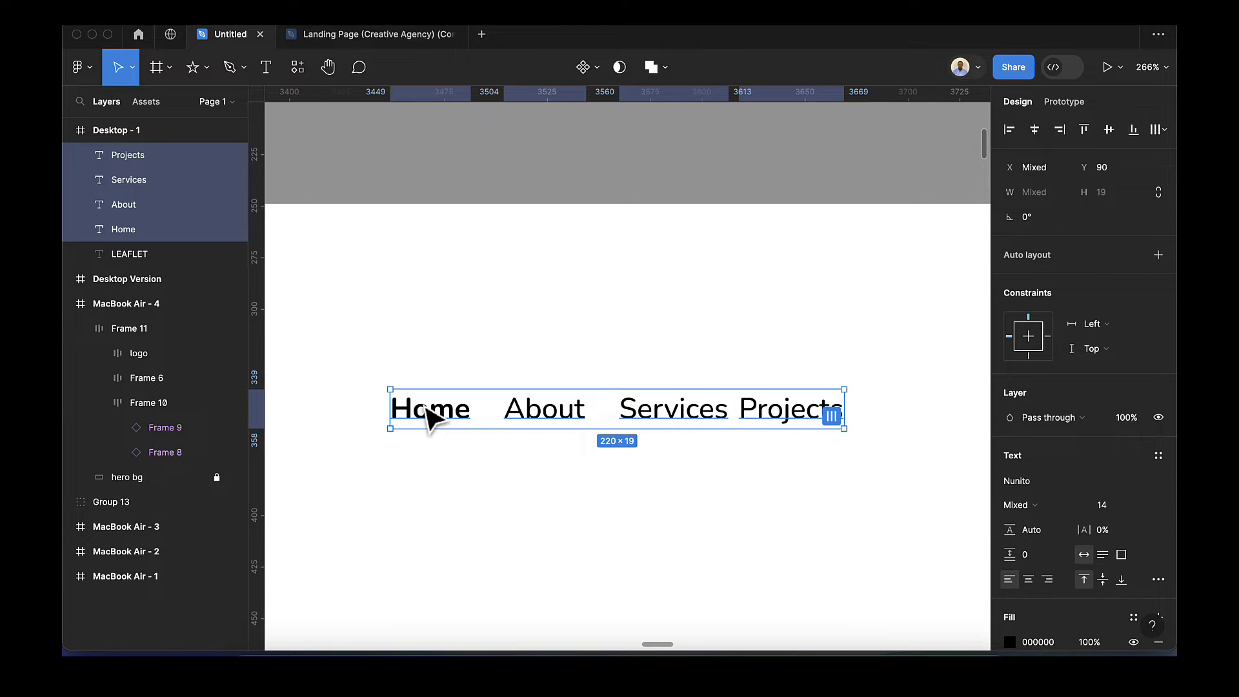
key("shift+a")
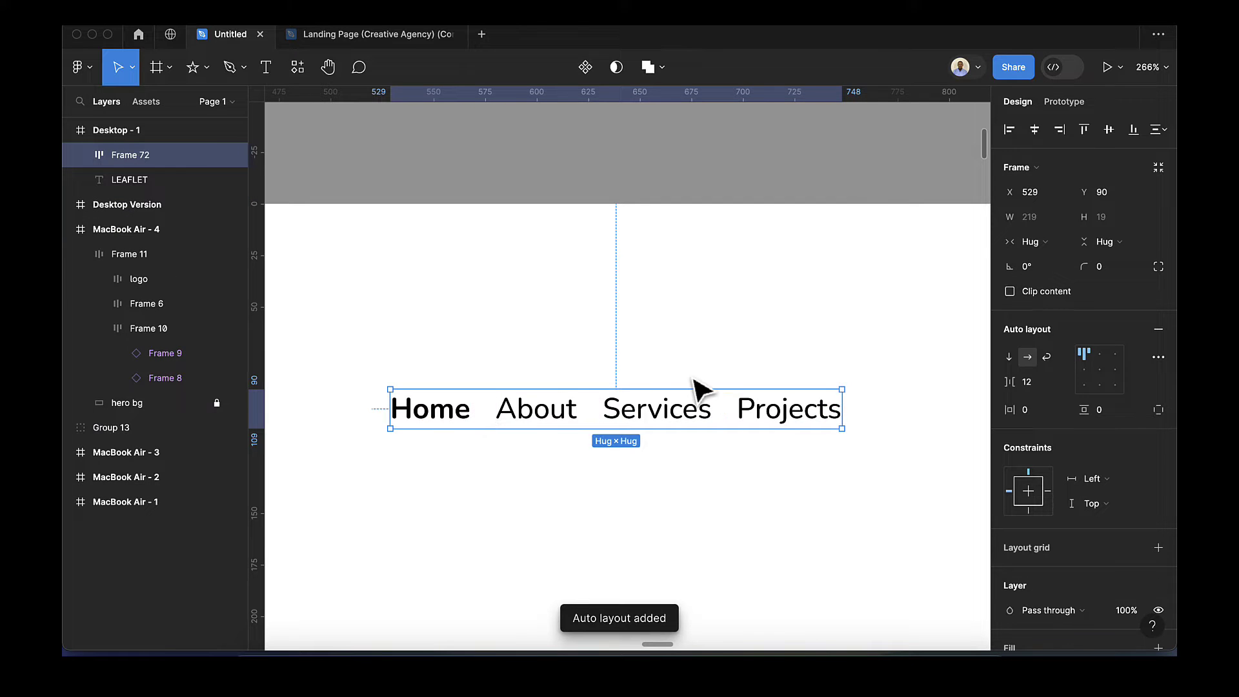
Set the spacing between the navigation links to 24 and align them to the centre of their auto layout frame.
left_click(1033, 385)
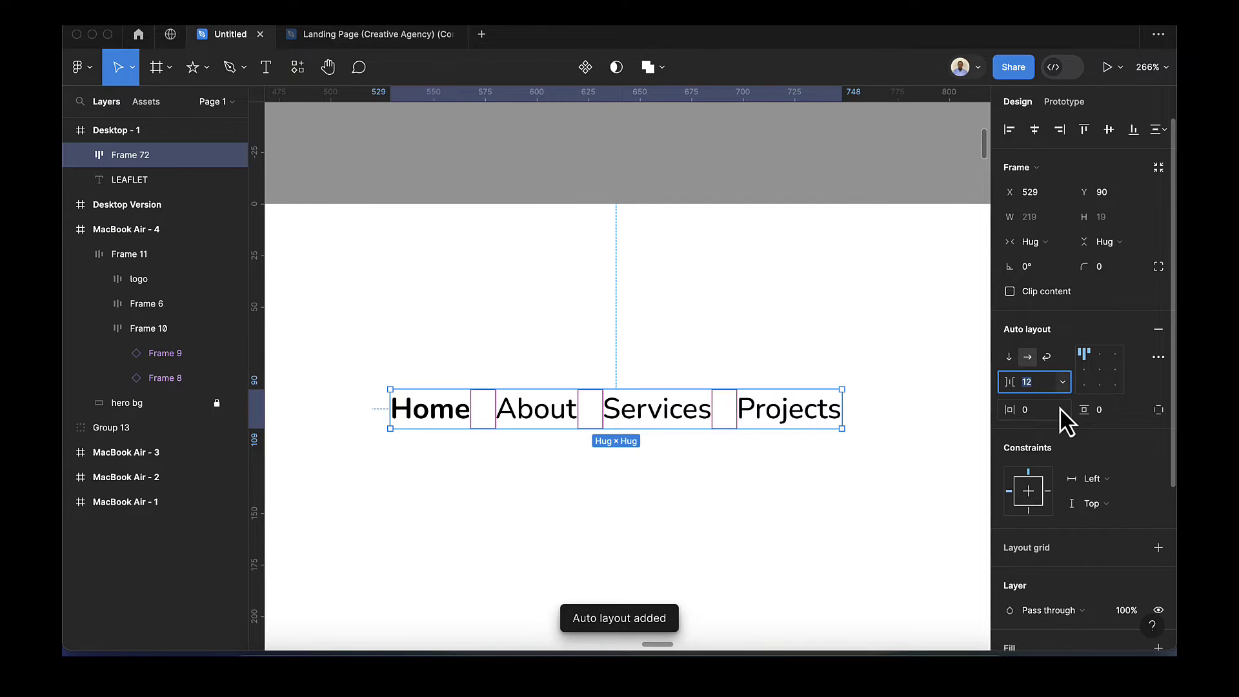
type("24")
key("Tab")
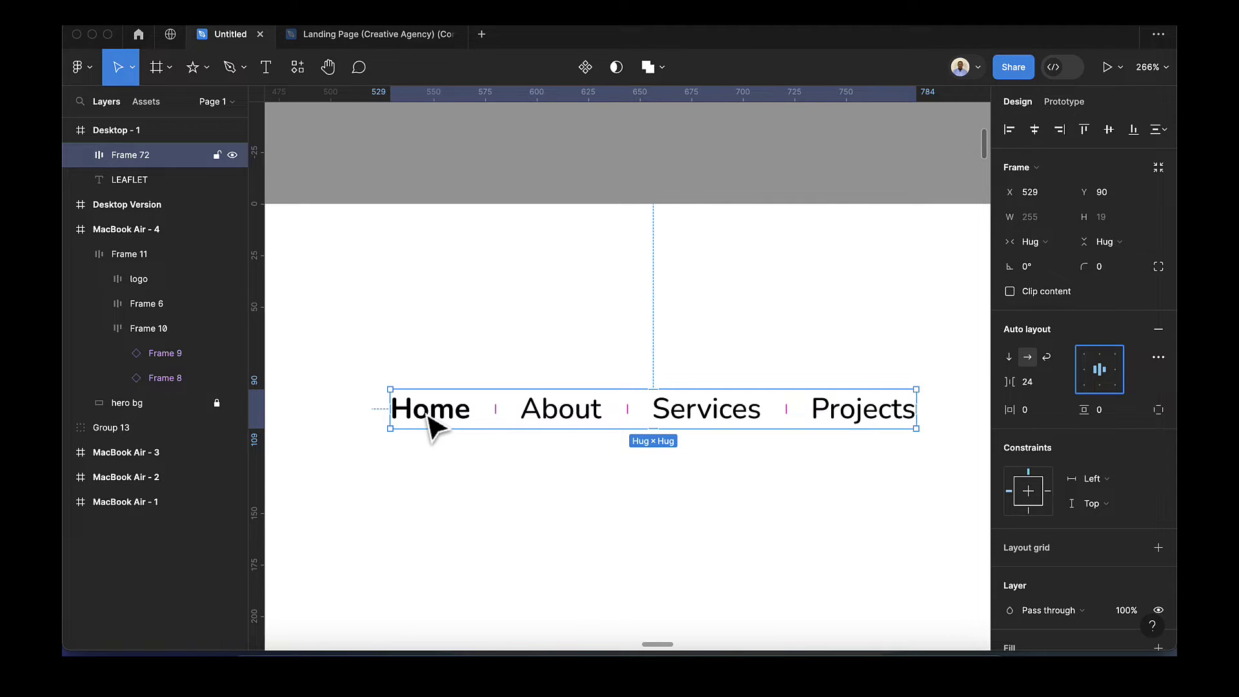
Add the text "Contact us" on the empty canvas above the desktop frame.
scroll(429, 418, "down", 5)
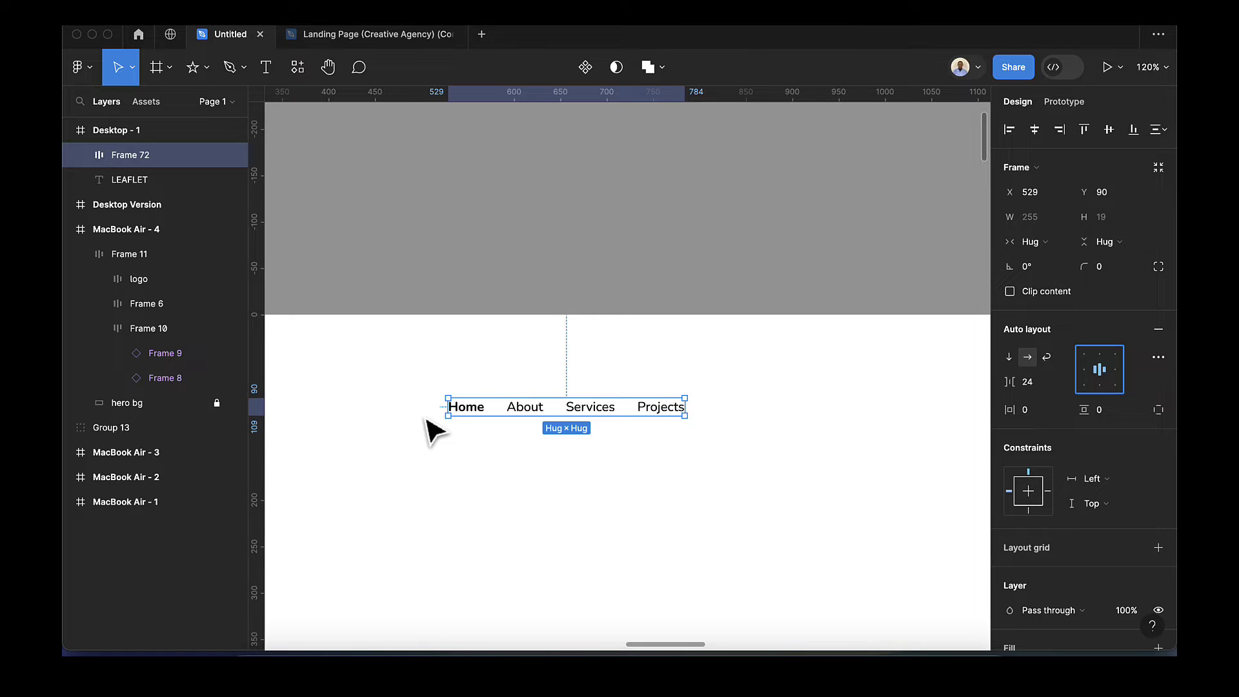
left_click(266, 67)
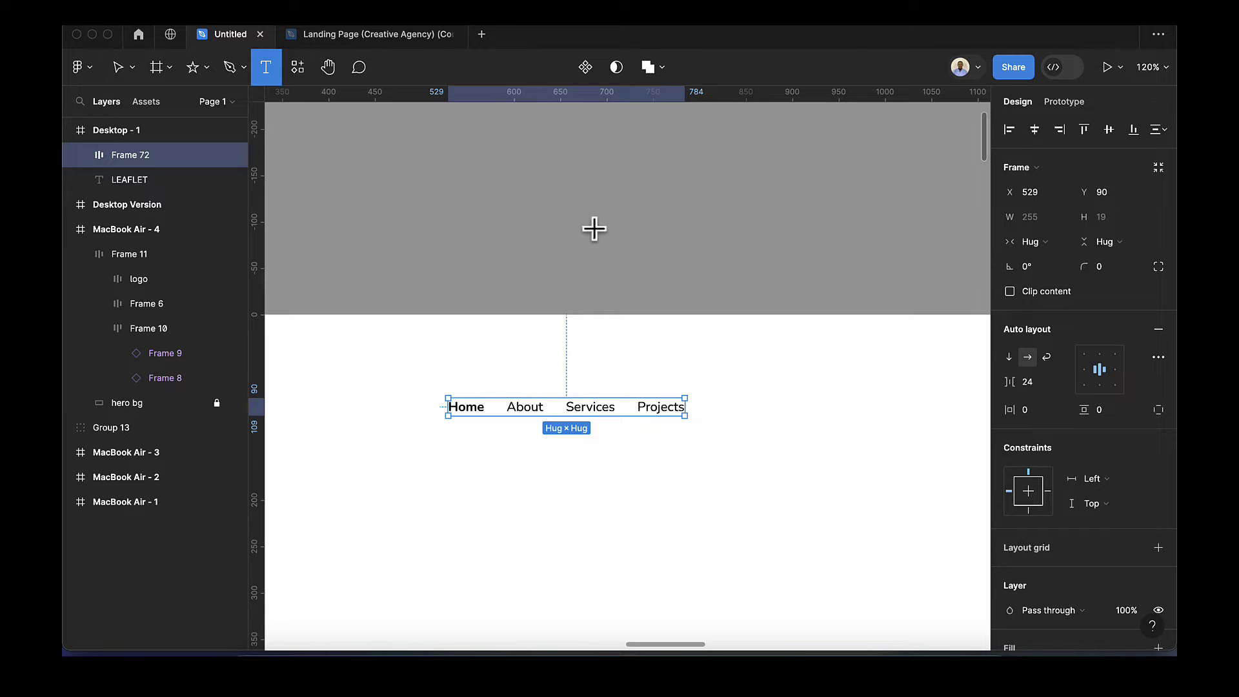
left_click(596, 200)
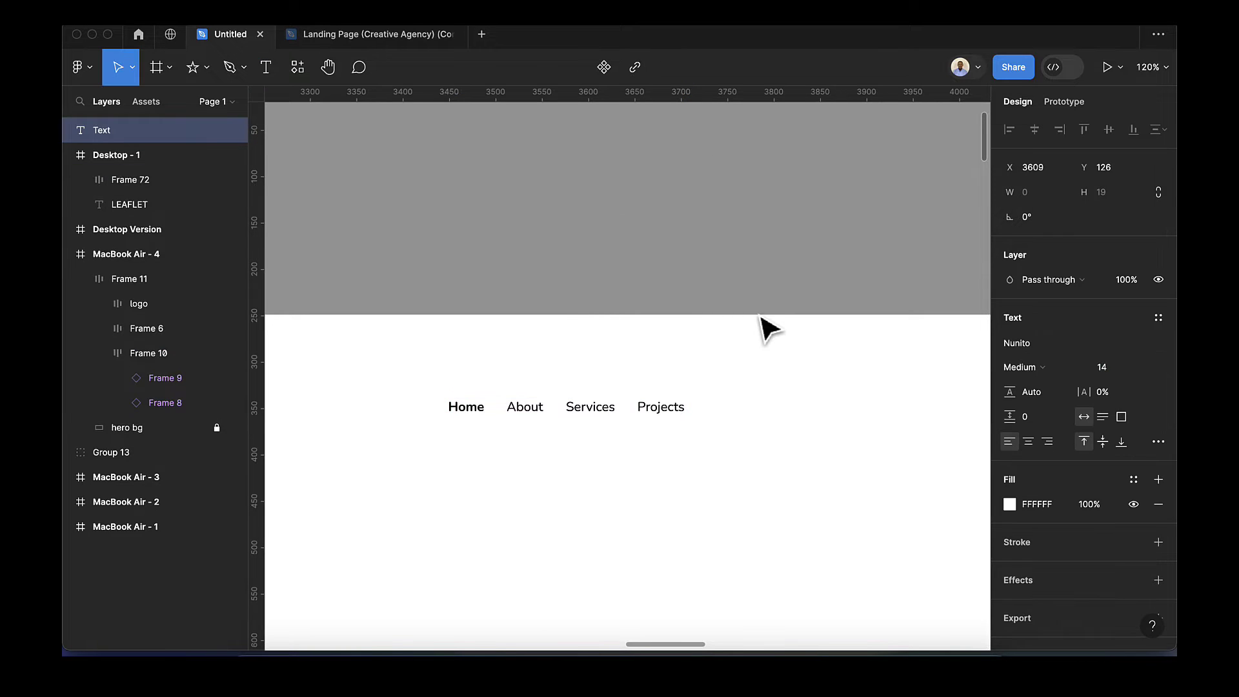
type("Contact us")
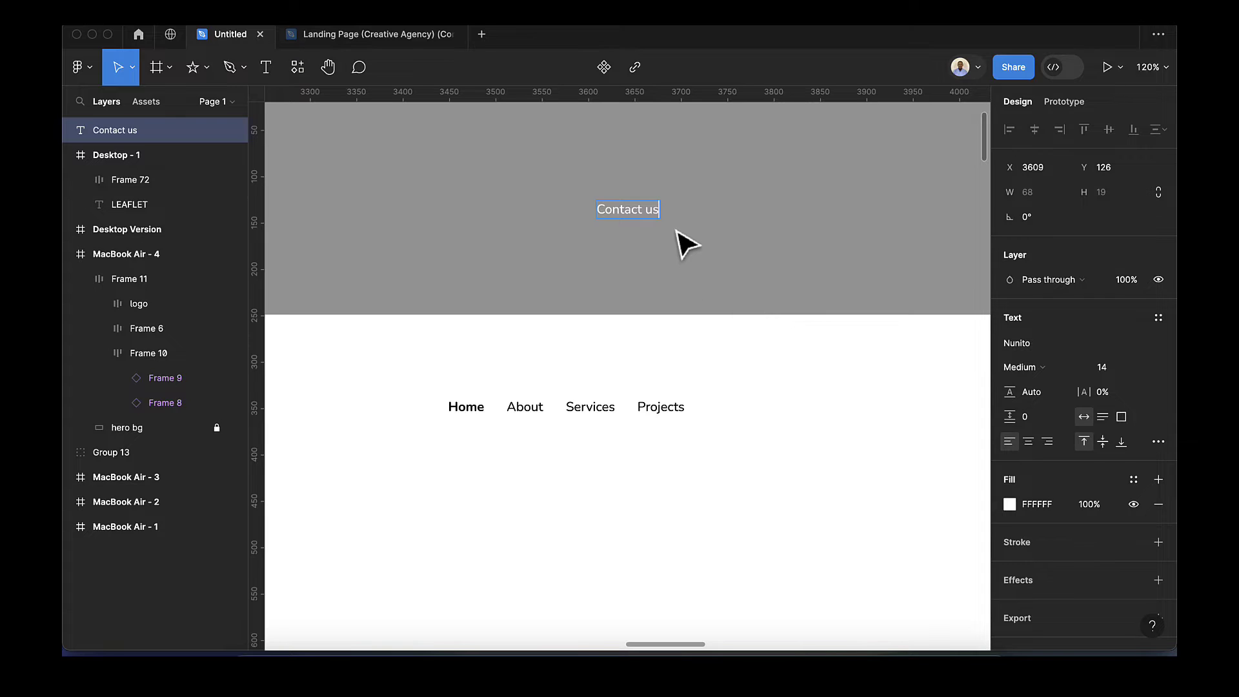
Wrap the Contact us text in an auto layout frame and fill the frame with the blue document colour 377DFF.
key("Escape")
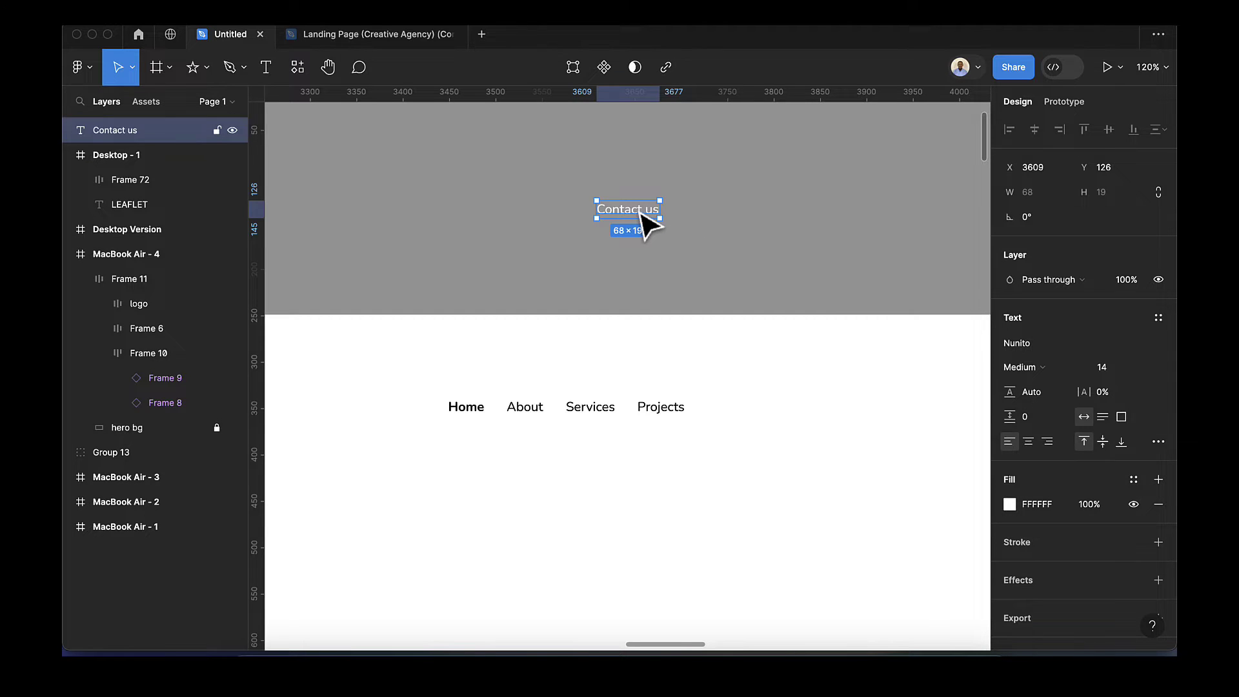
key("shift+a")
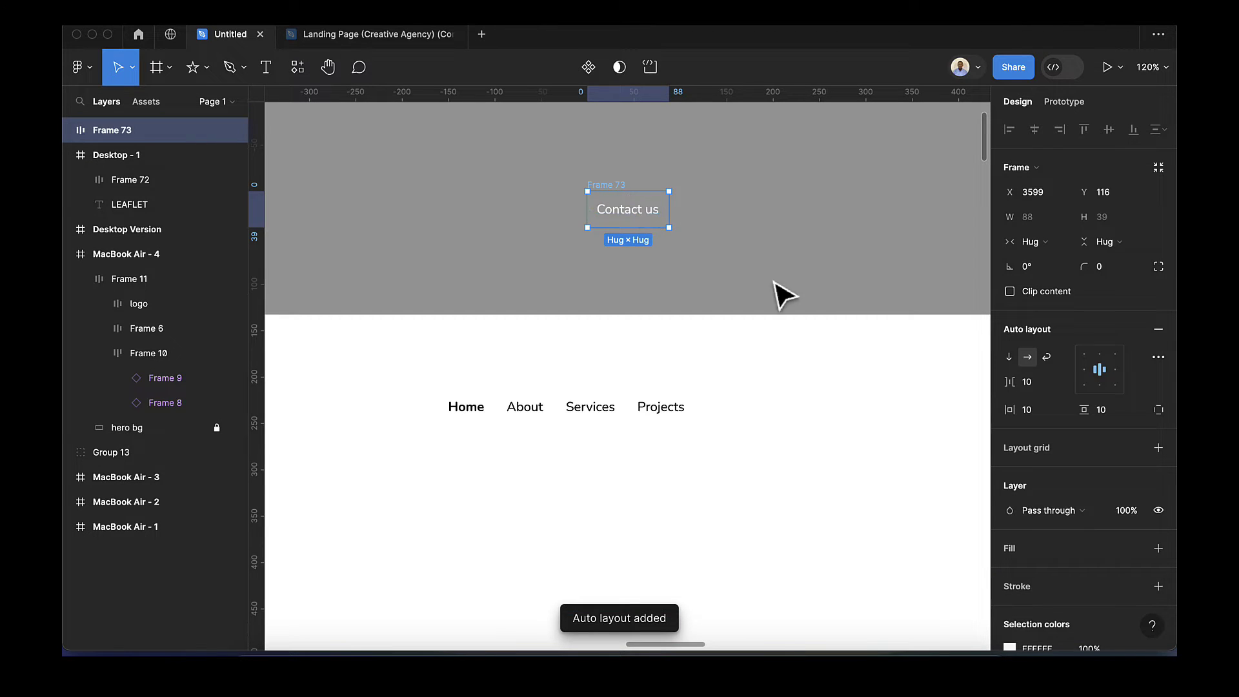
scroll(1094, 569, "down", 1)
scroll(1094, 560, "down", 4)
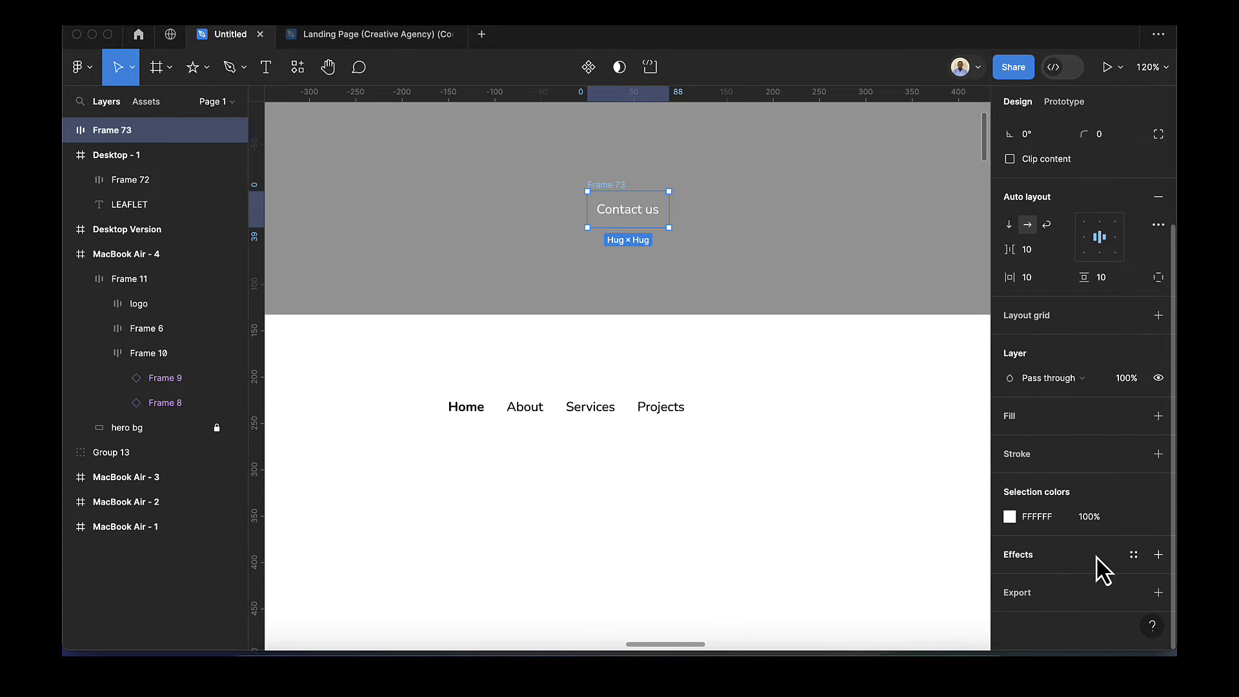
left_click(1159, 416)
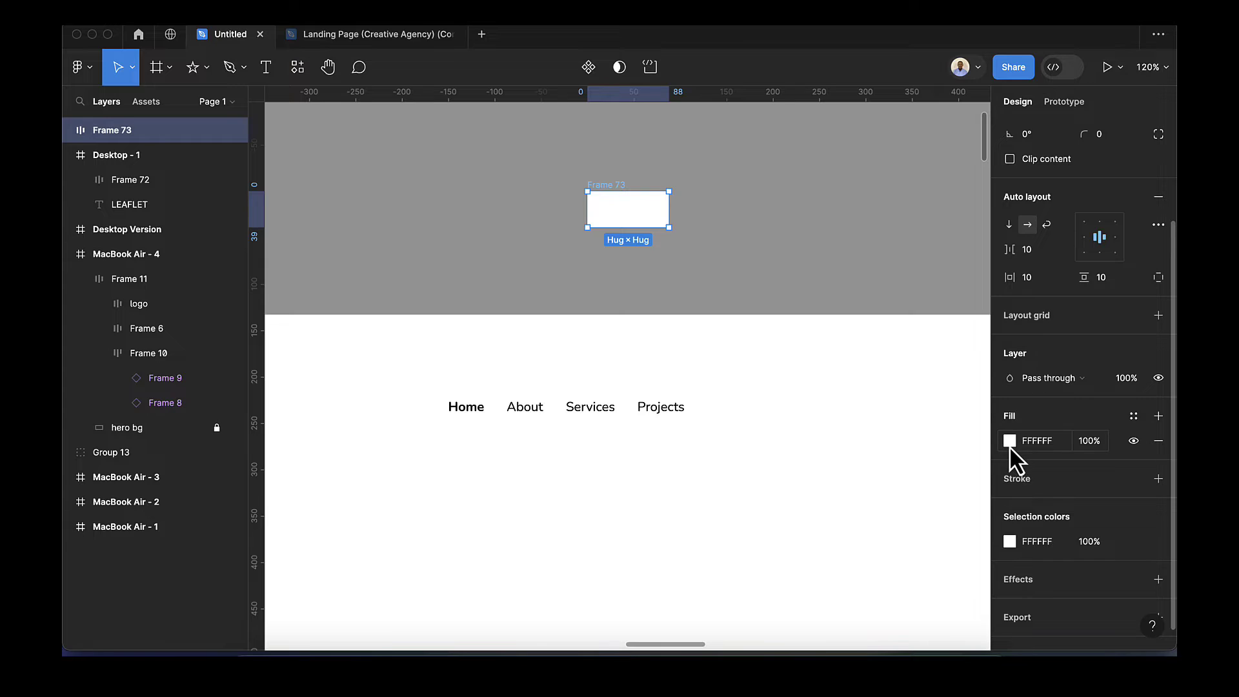
left_click(1009, 442)
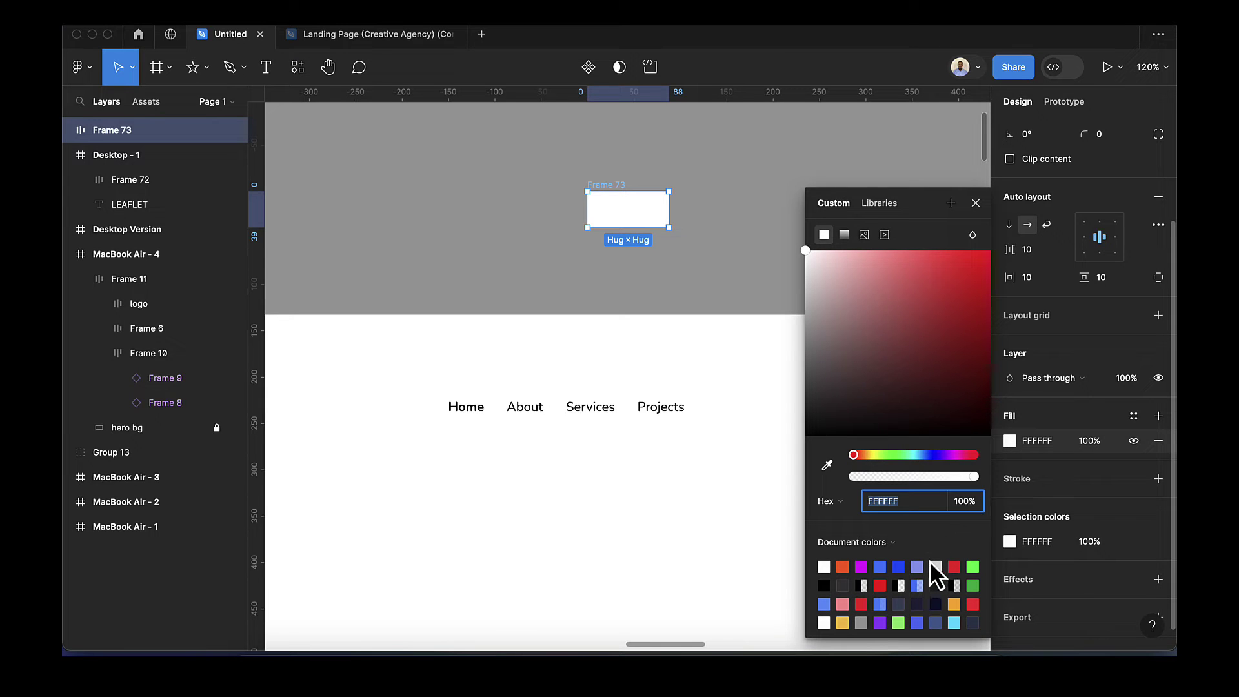
left_click(885, 566)
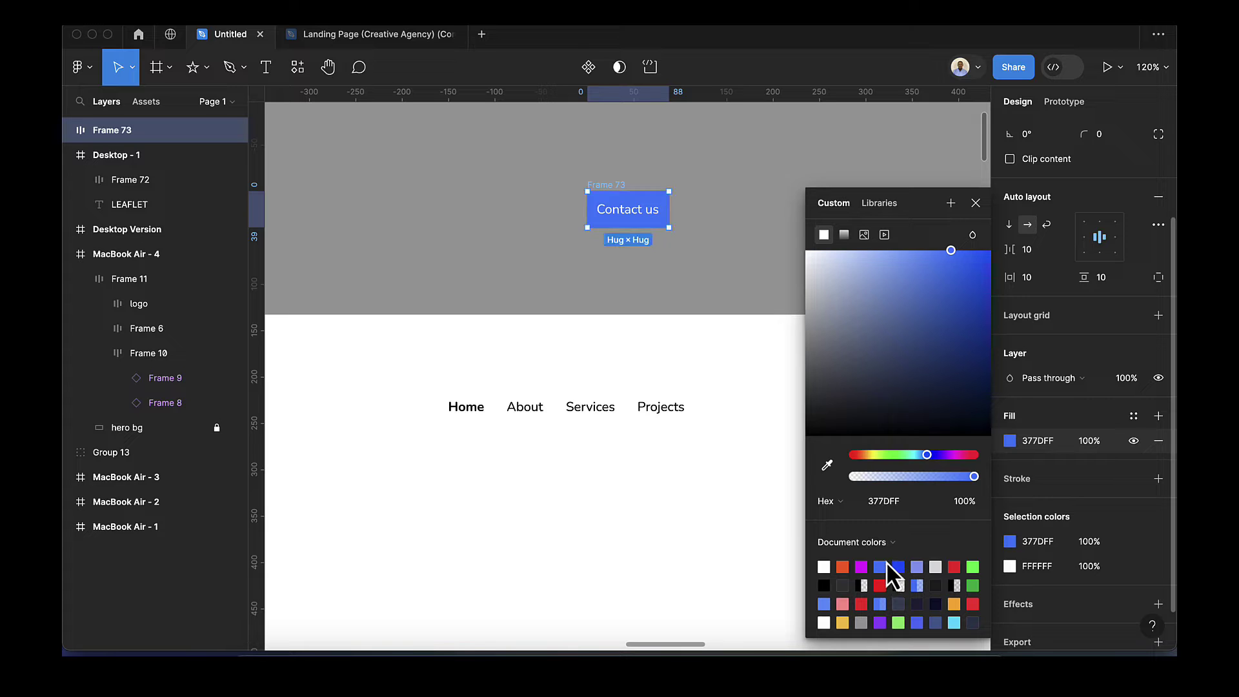
left_click(968, 206)
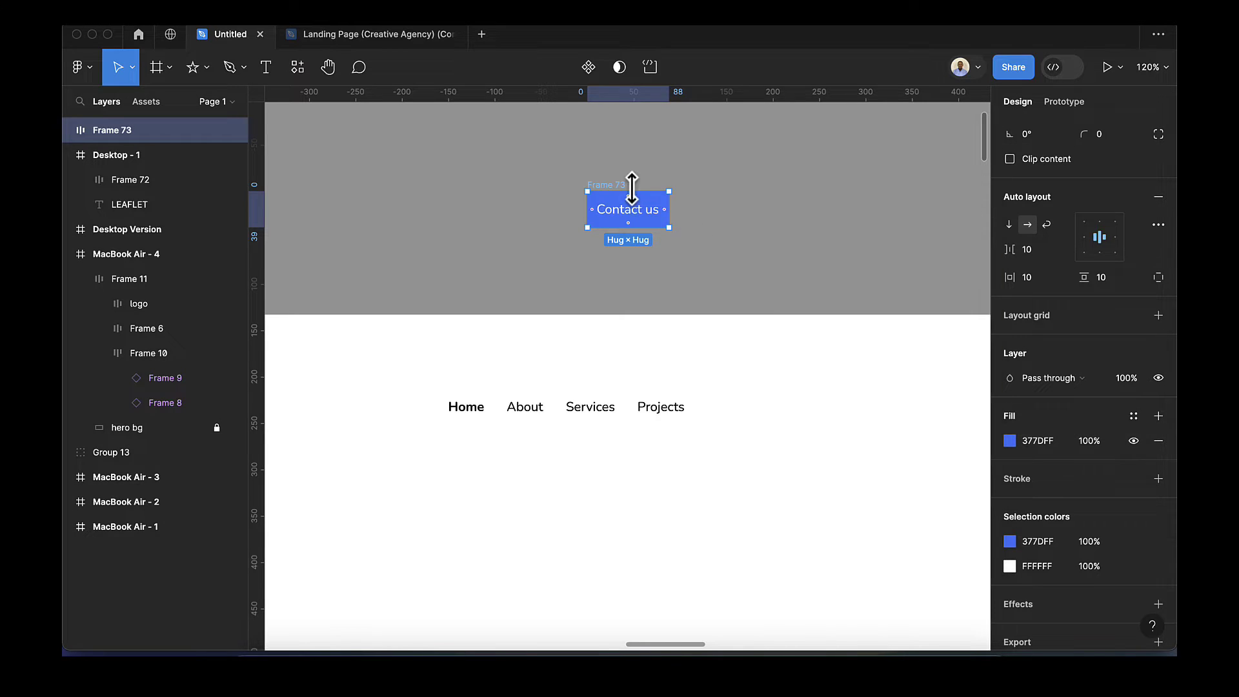
Set the Contact us button's horizontal padding to 50 and its vertical padding to 12.
scroll(630, 186, "up", 5)
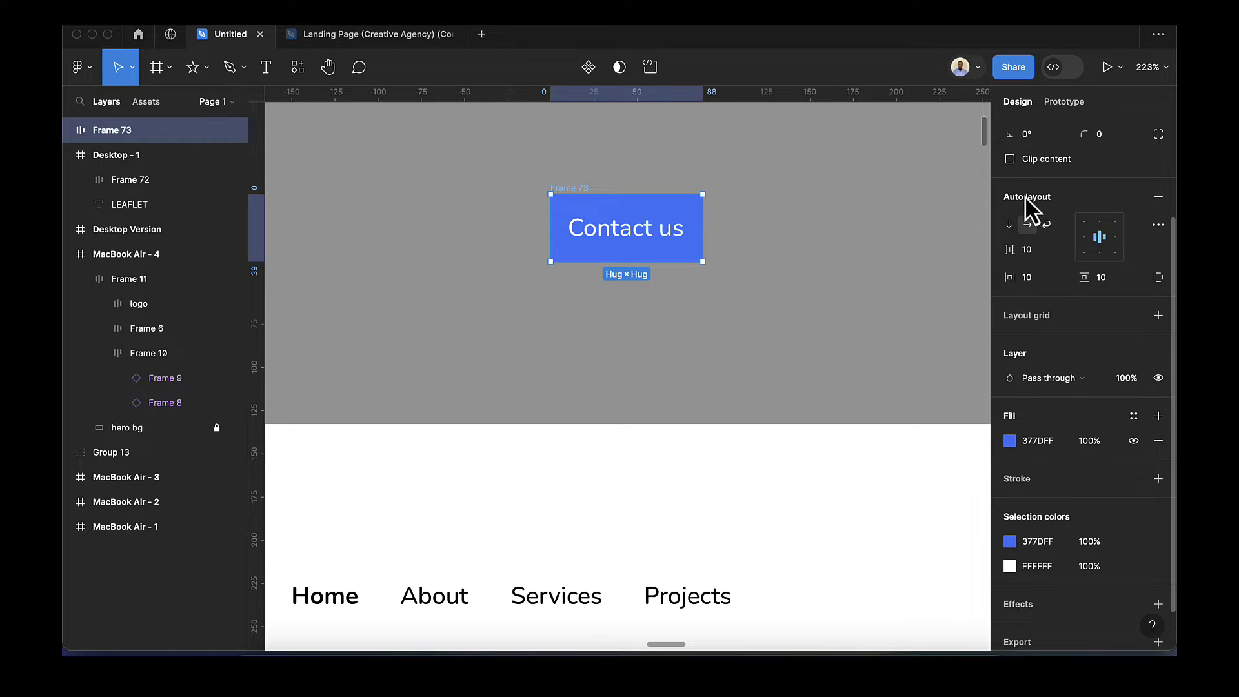
scroll(1044, 290, "up", 3)
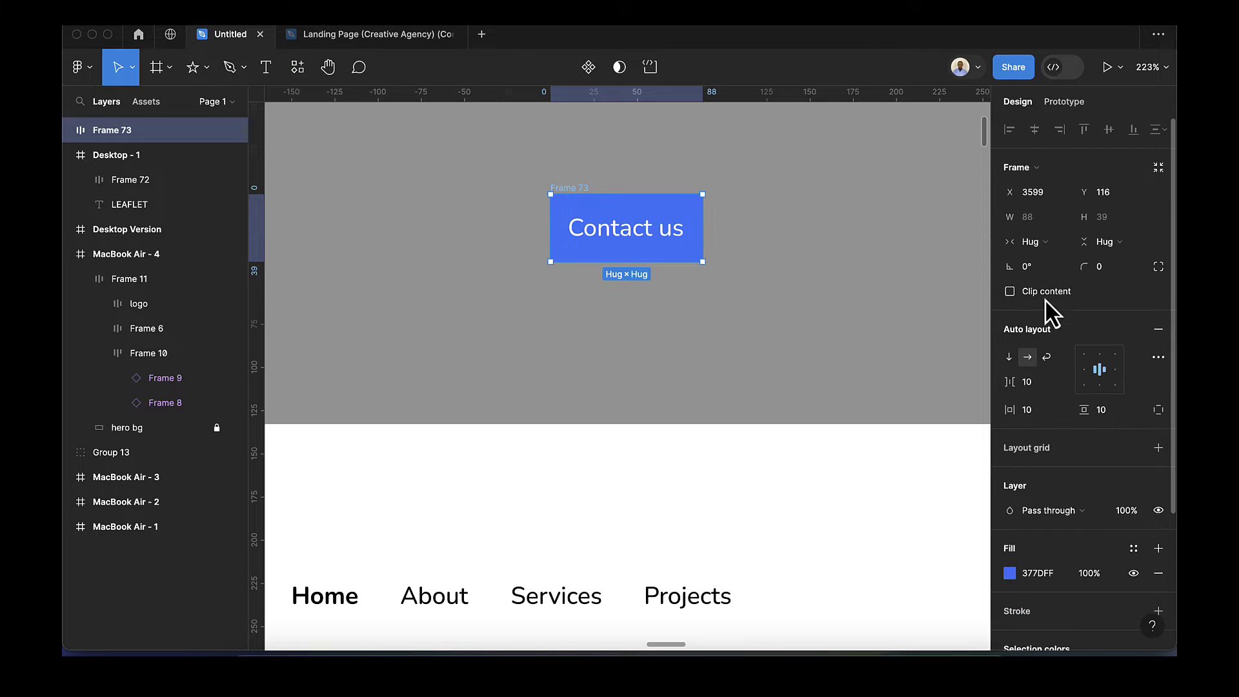
left_click(1036, 413)
key("Return")
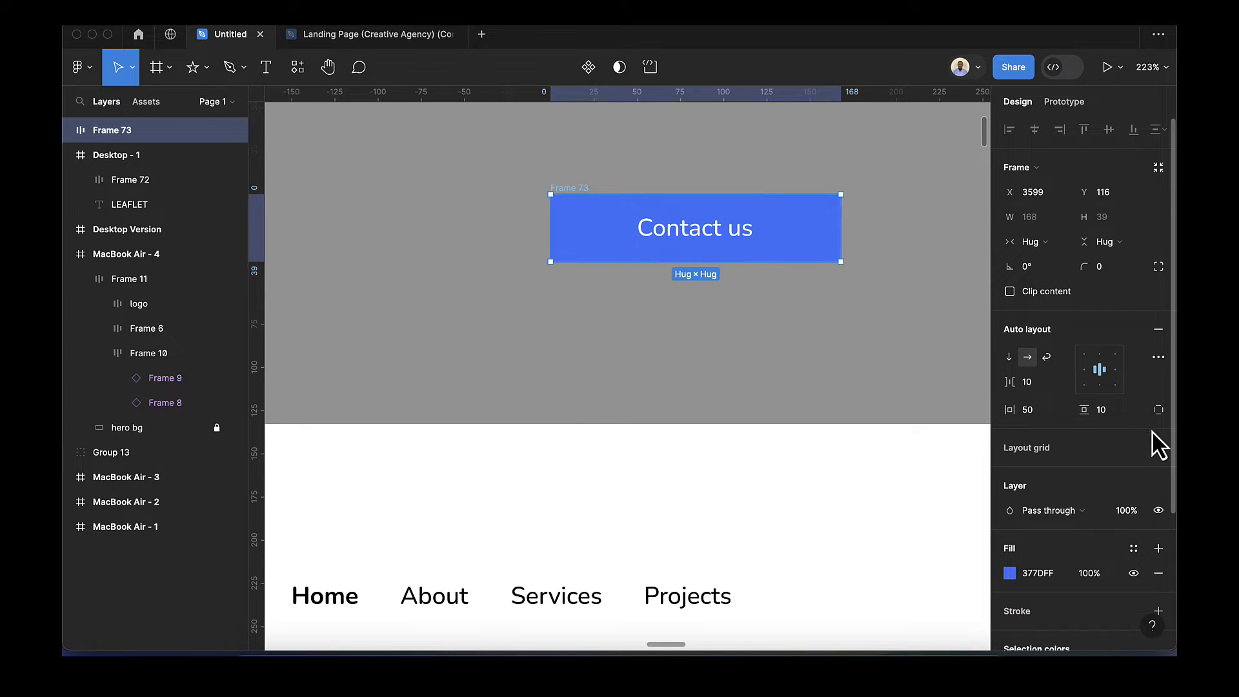
left_click(1114, 412)
key("Up")
key("Up")
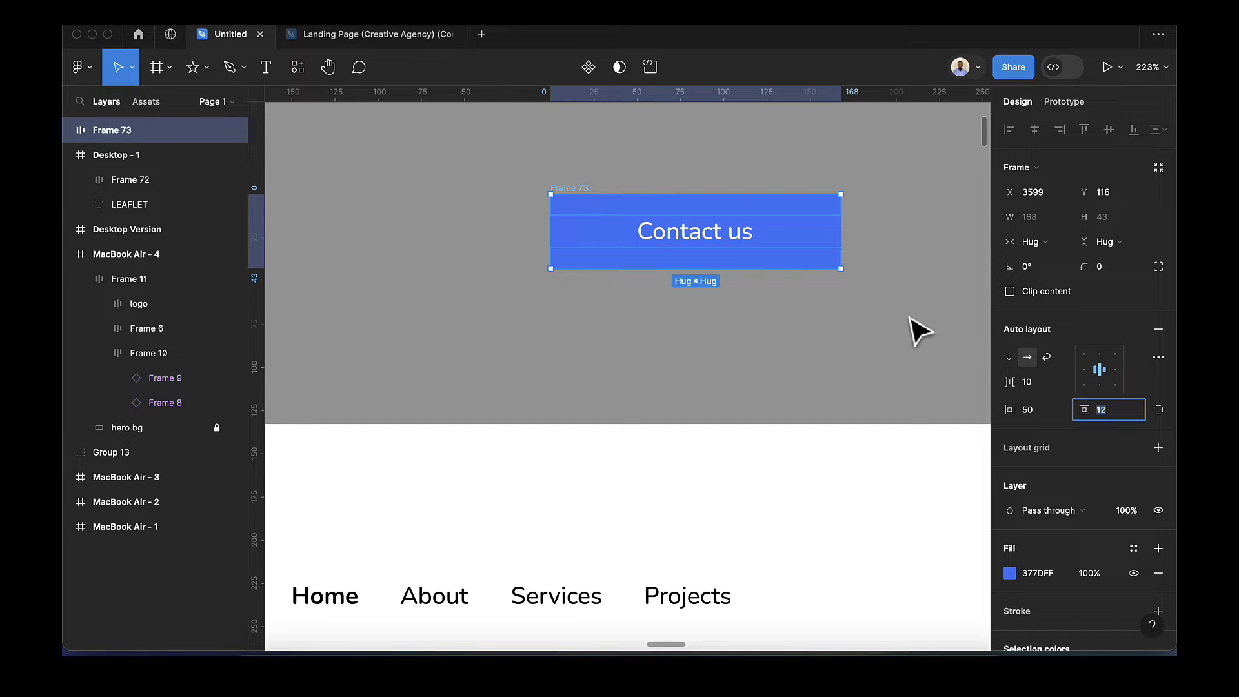
Round the Contact us button's corners with a radius of 22.
left_click(1106, 273)
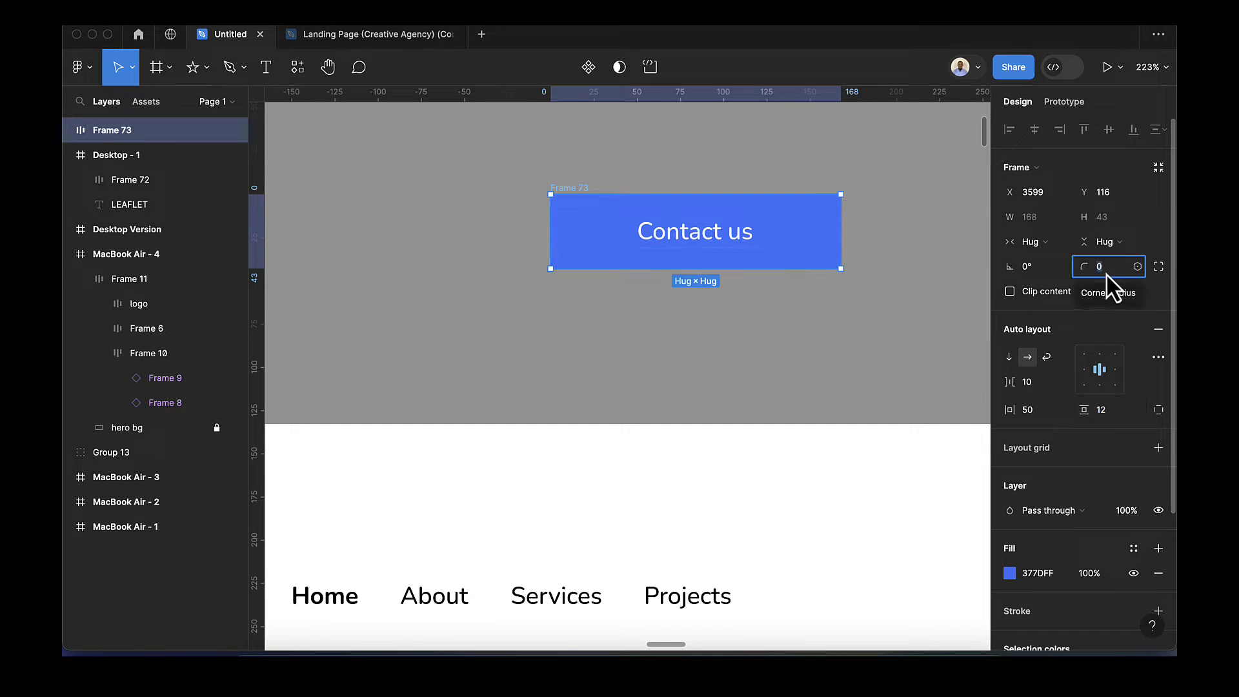
key("Return")
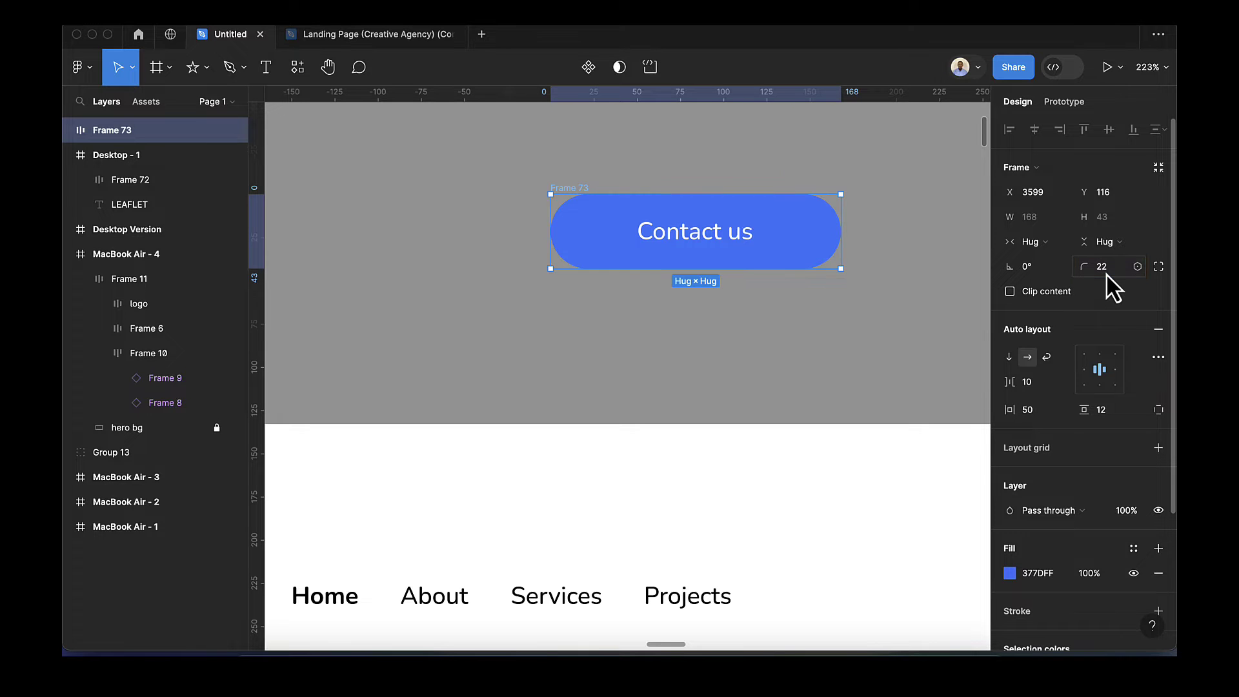
scroll(722, 245, "down", 1)
scroll(717, 235, "up", 1)
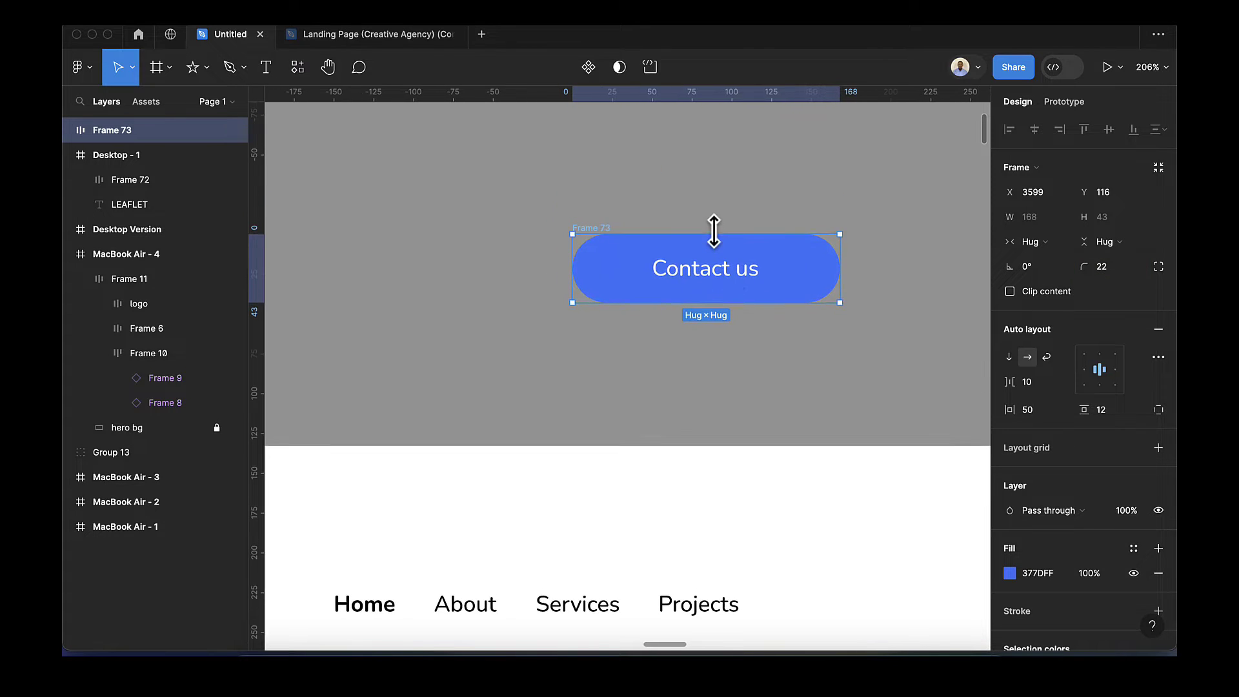
Move the Contact us button slightly up, turn it into a component and add a second variant to it.
left_click_drag(598, 238, 591, 194)
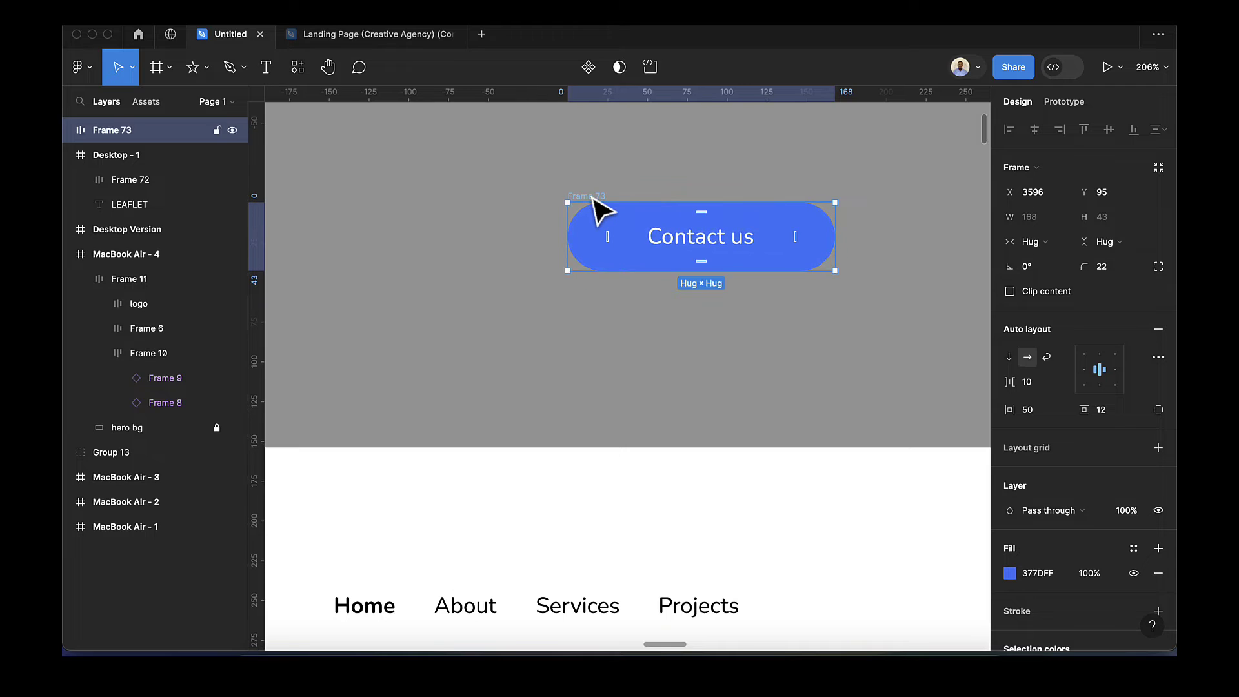
left_click(588, 66)
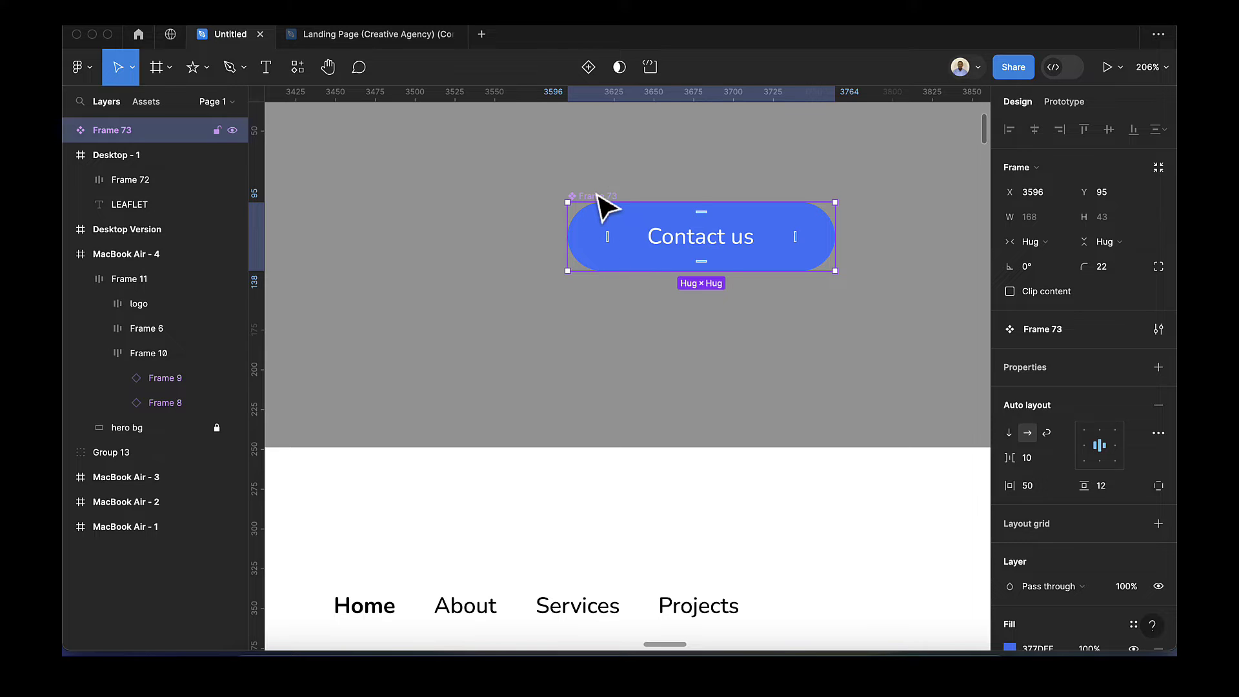
left_click(587, 66)
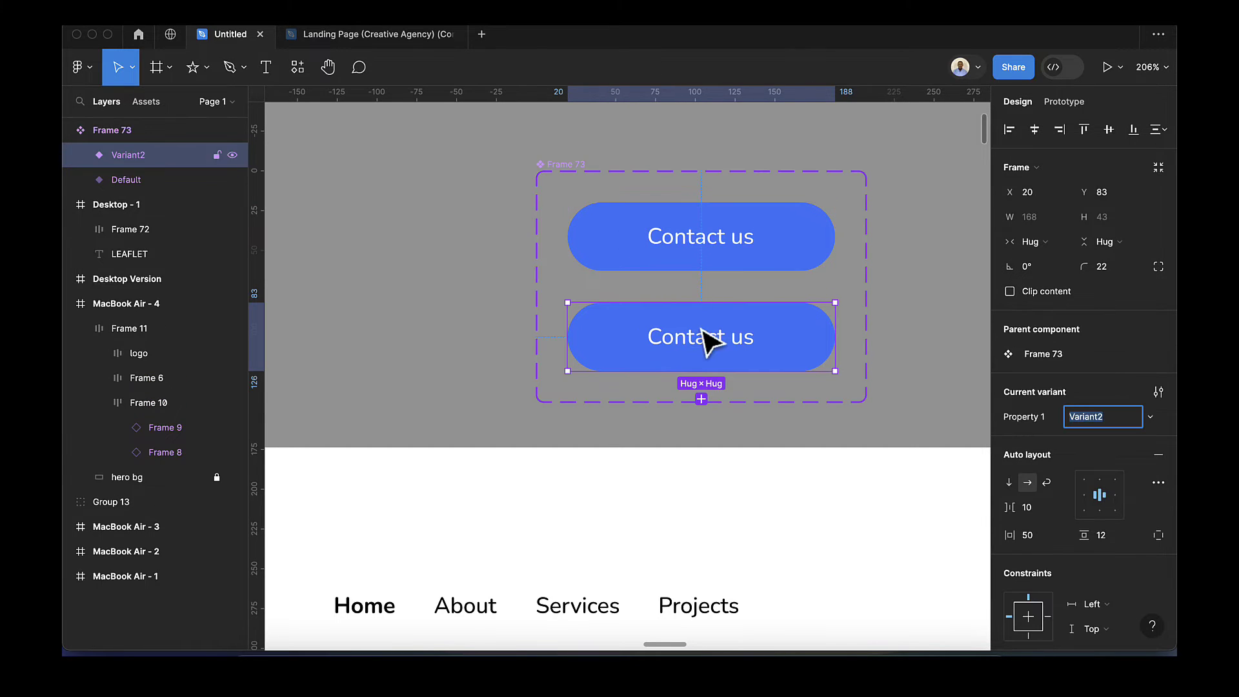
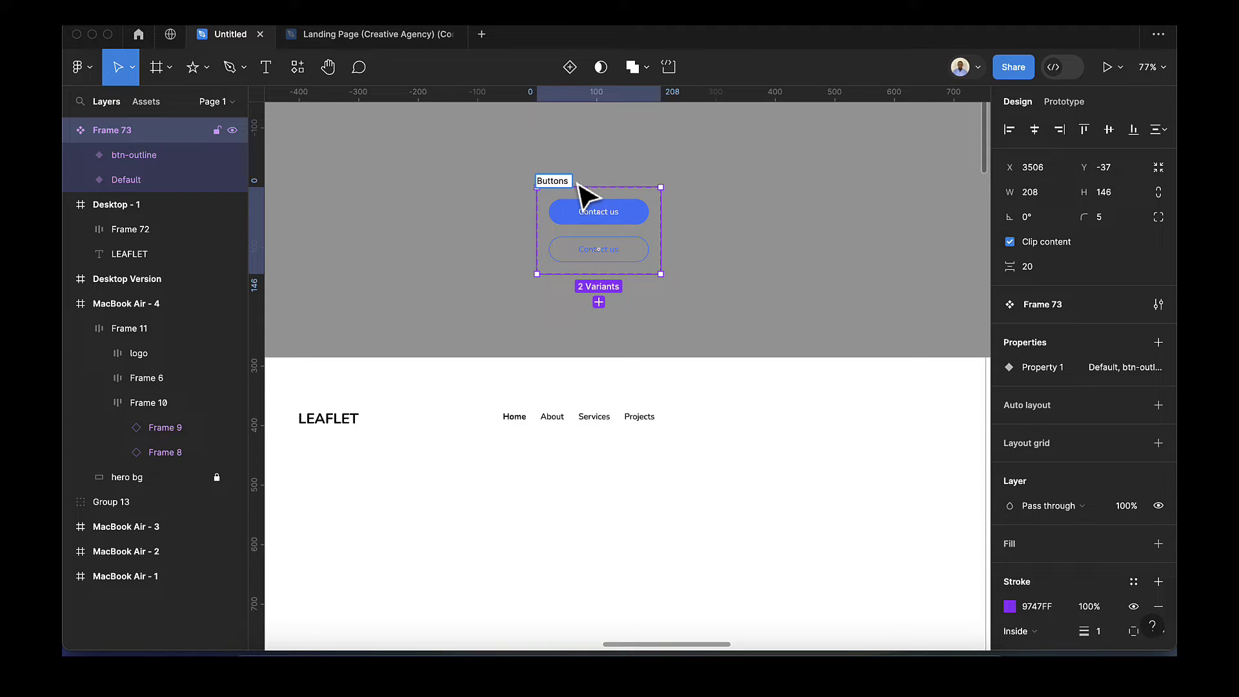
Rename the button component set as "App Buttons".
type("App")
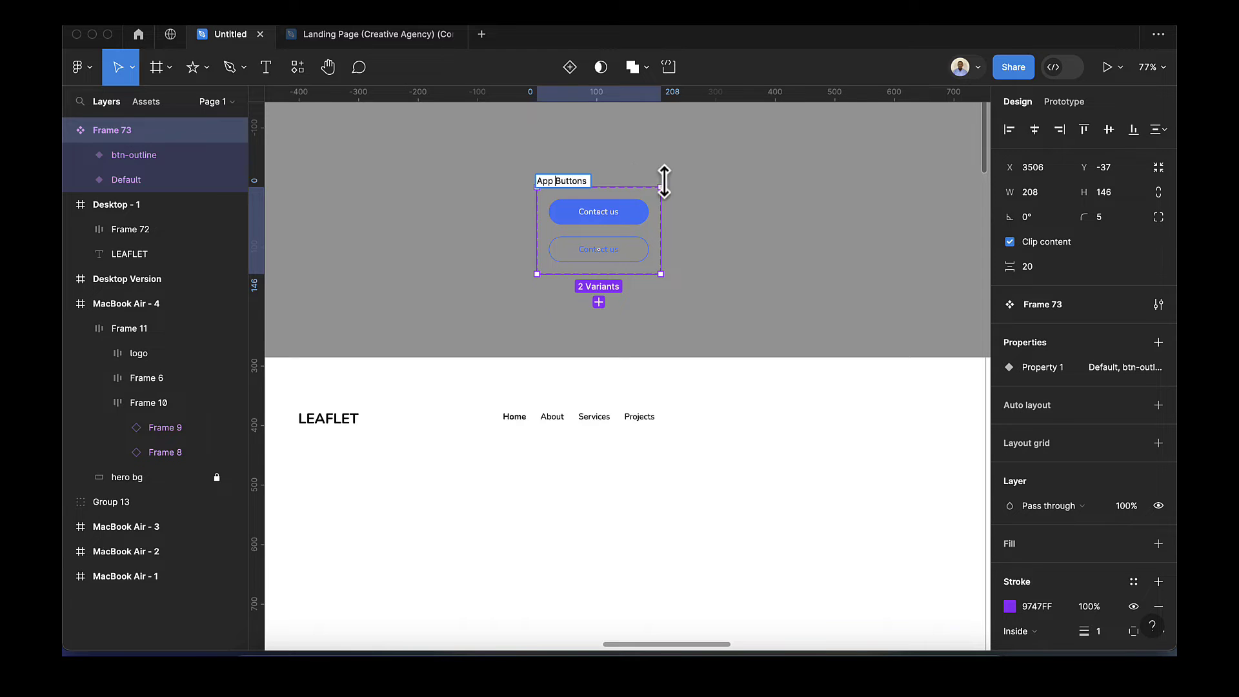
left_click(700, 189)
scroll(605, 184, "down", 2)
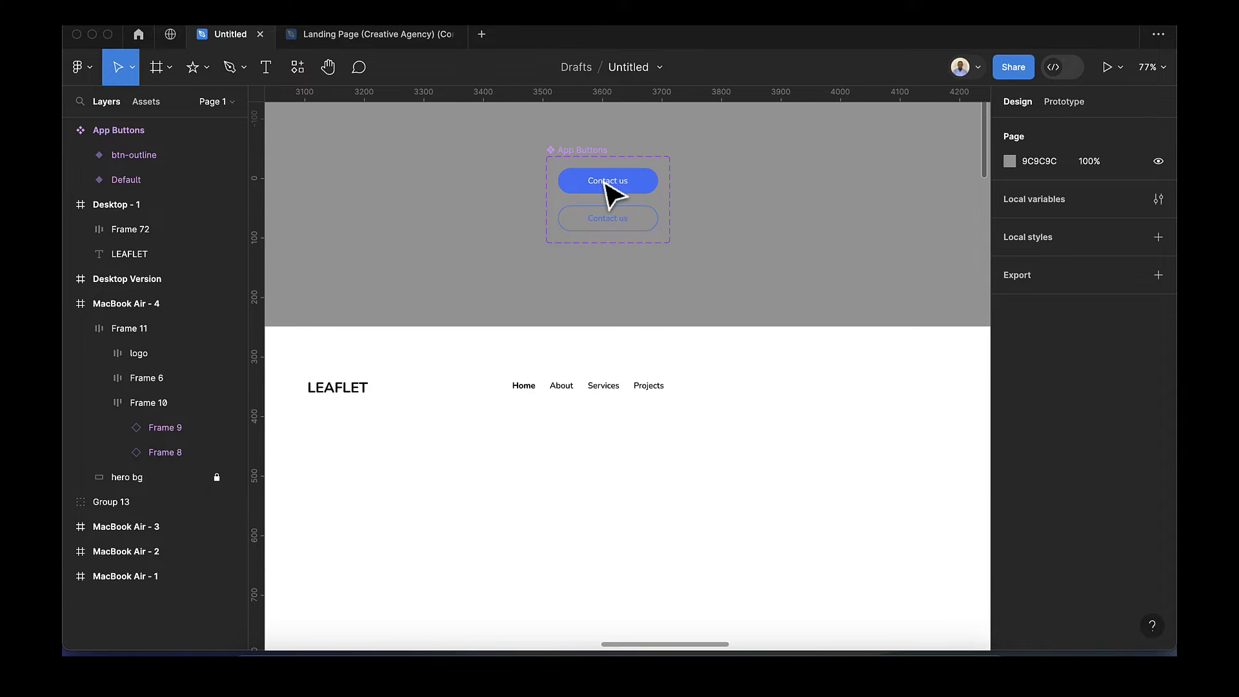
Place an instance of the App Buttons local component in the desktop frame, to the right of the navigation links.
left_click(155, 102)
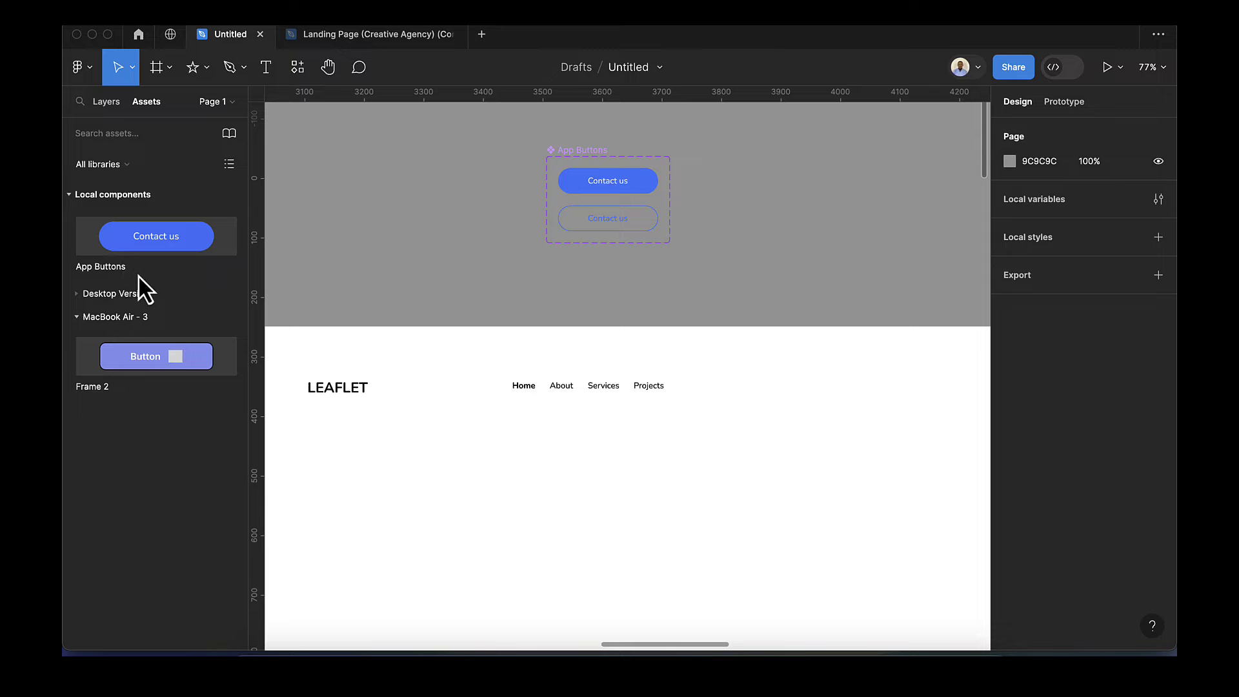
left_click(110, 272)
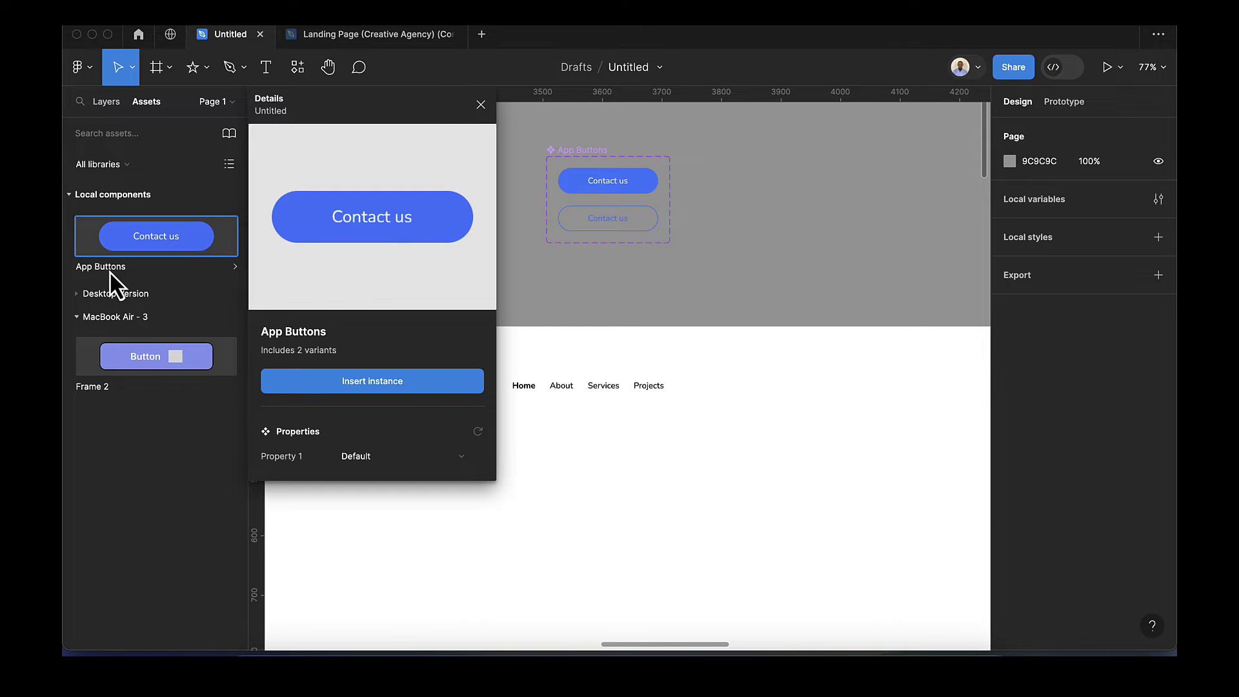
left_click_drag(357, 184, 747, 389)
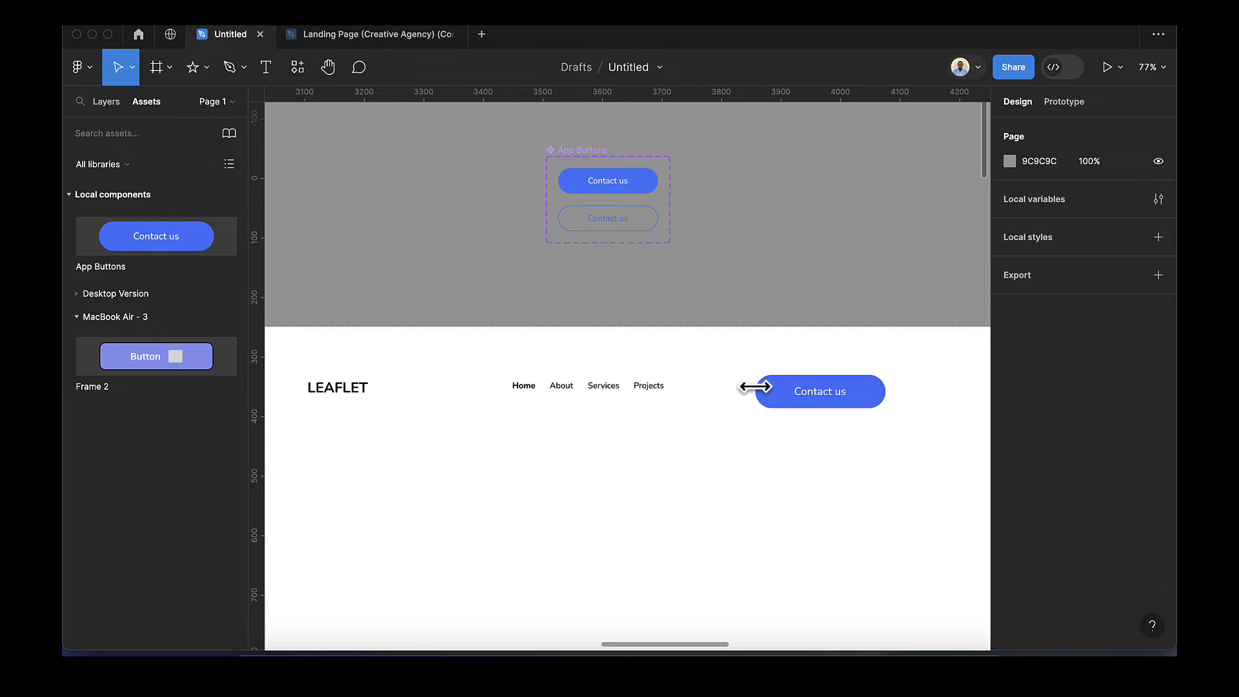
left_click(757, 324)
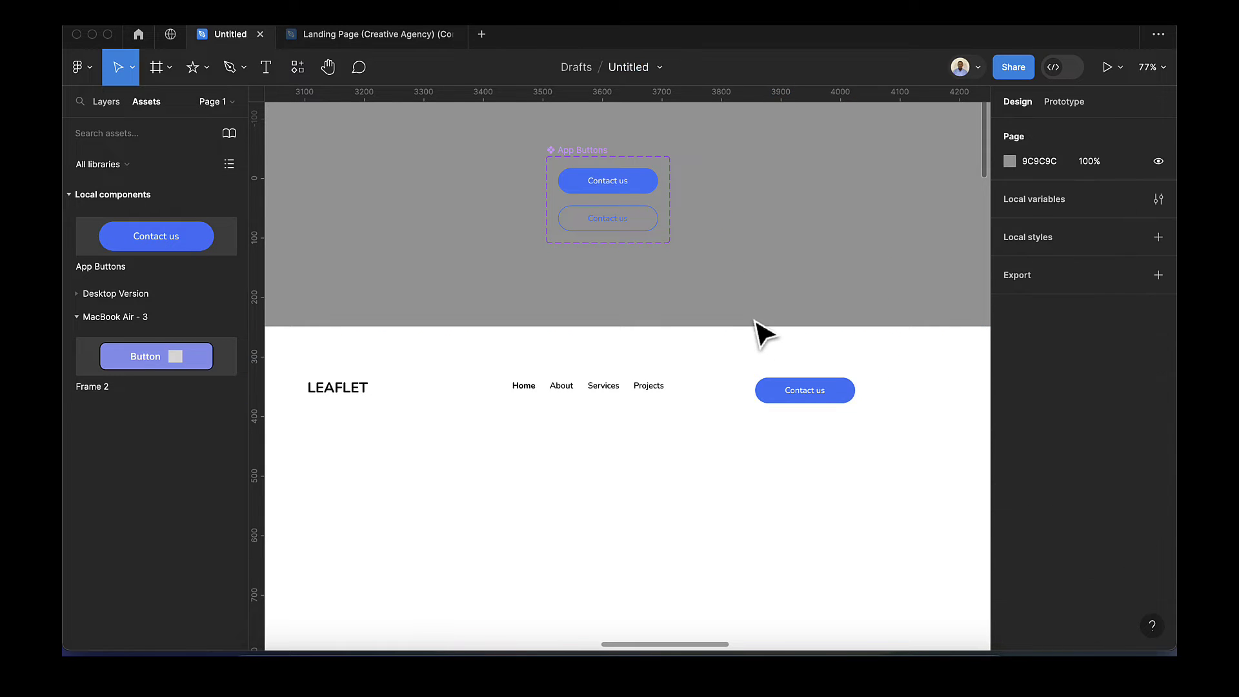
Switch the Contact us button instance in the desktop frame to the btn-outline variant.
scroll(728, 413, "down", 1)
scroll(731, 416, "right", 3)
left_click(726, 386)
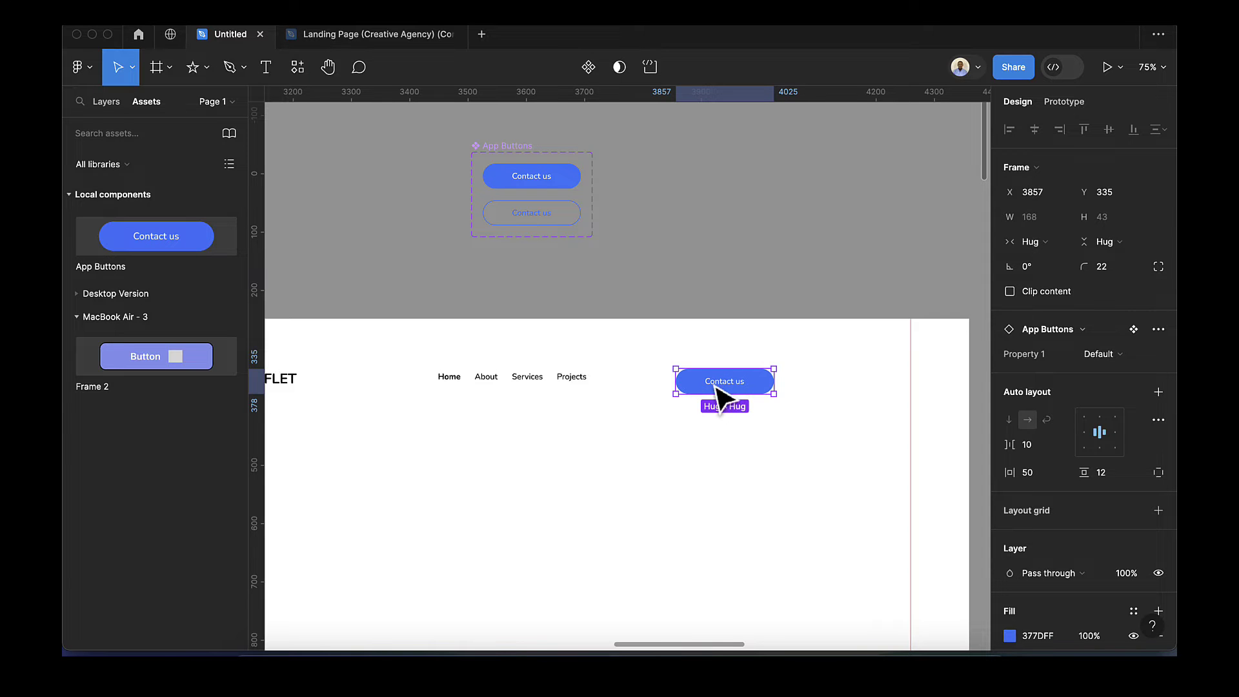
left_click(1114, 357)
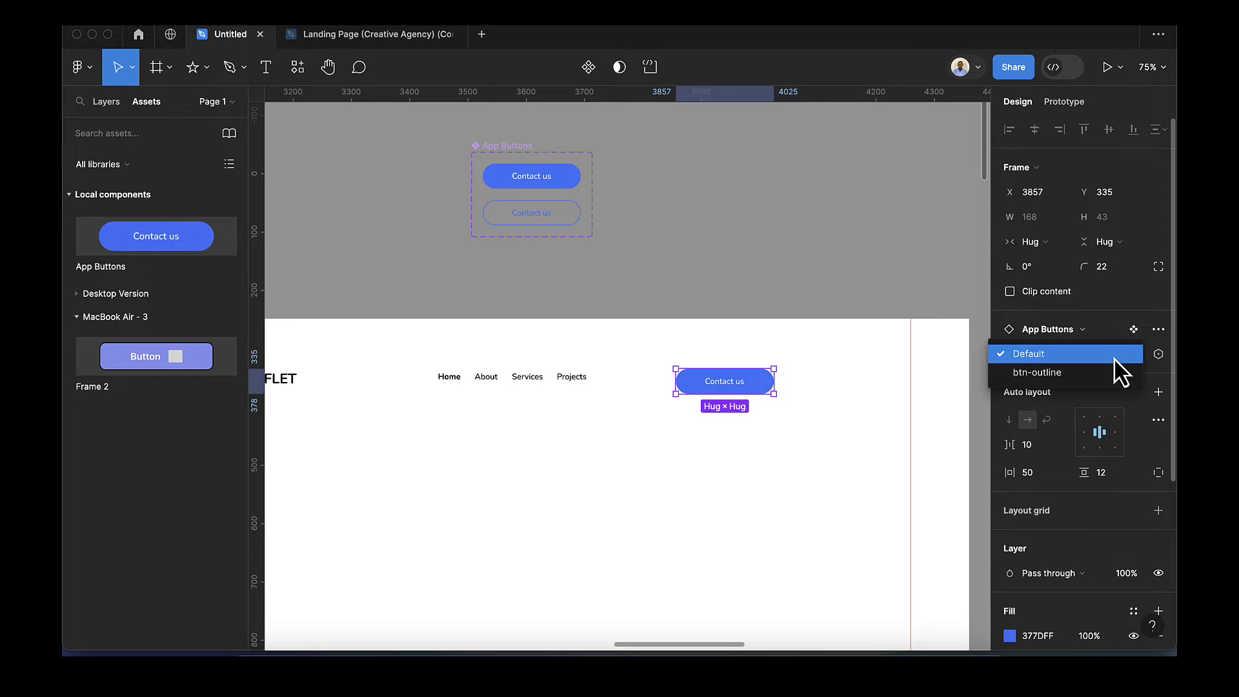
left_click(1109, 373)
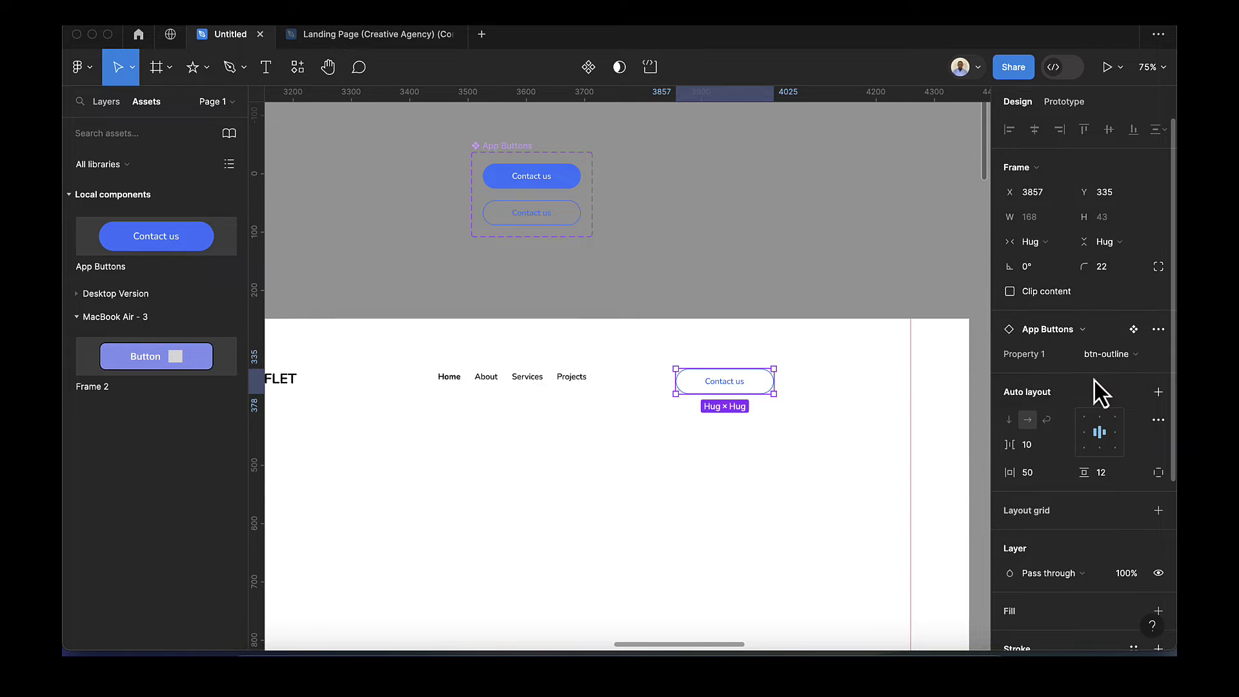
left_click(818, 440)
Combine the LEAFLET logo, navigation links and Contact us button into one horizontal auto layout frame with centred alignment.
scroll(826, 444, "down", 3)
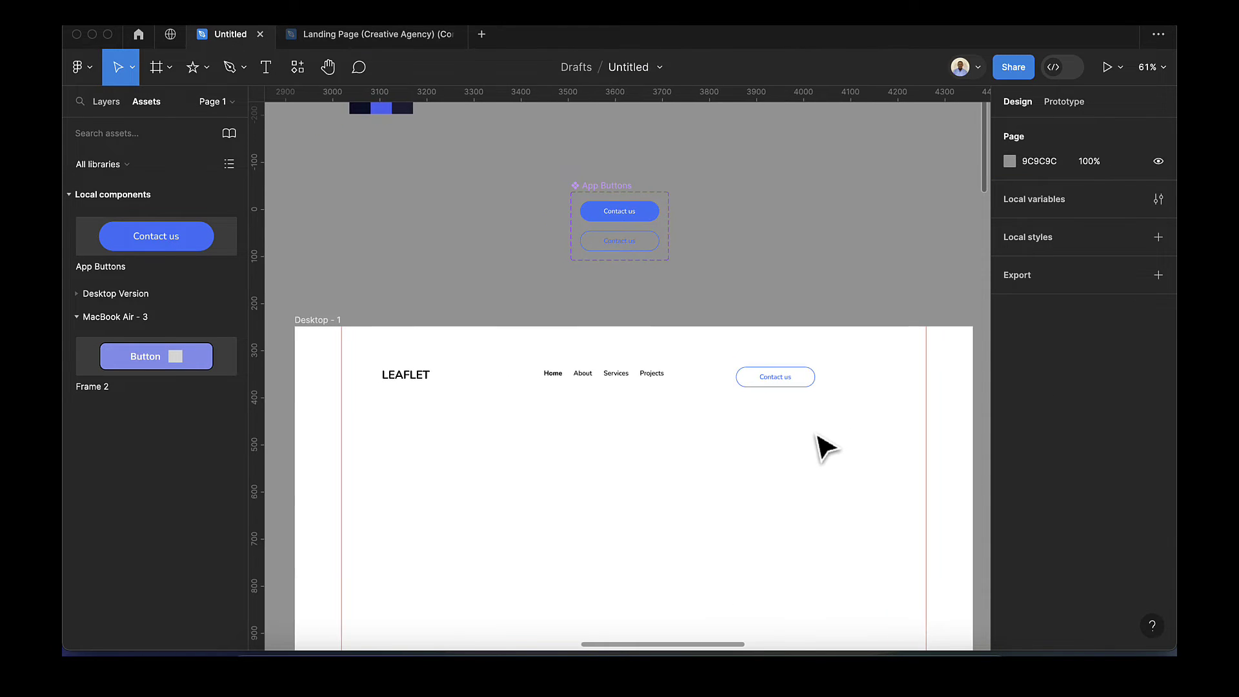
left_click(781, 379)
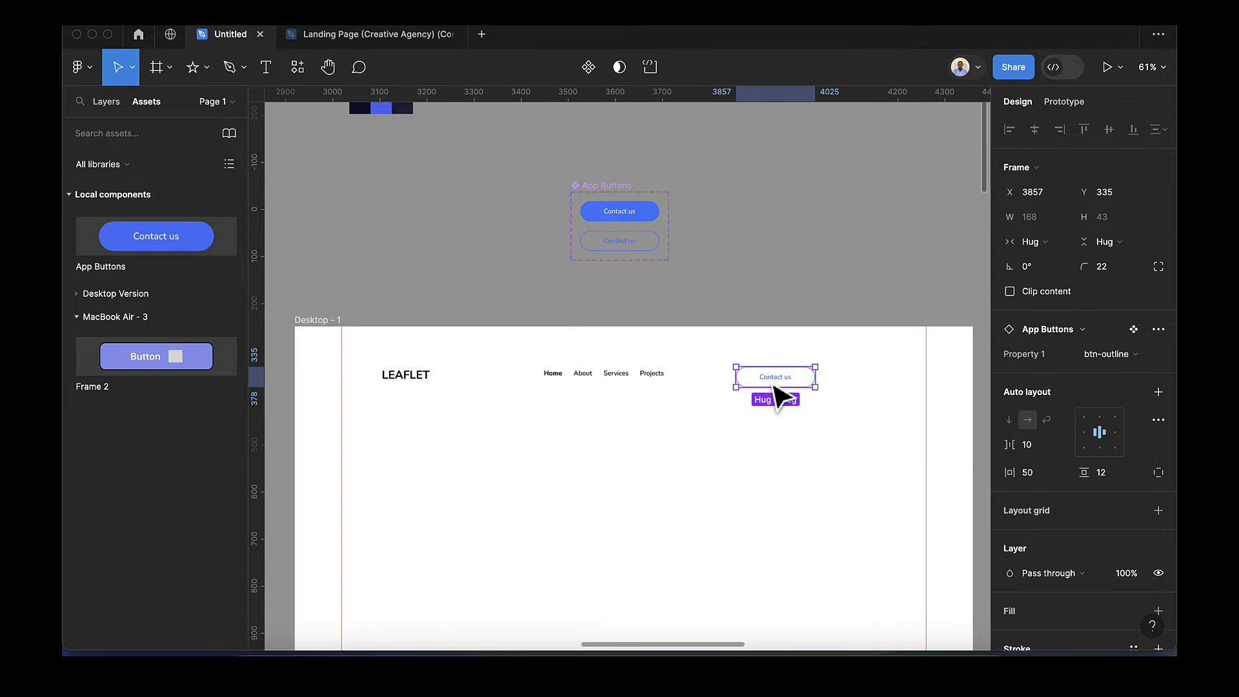
left_click(635, 375, "shift")
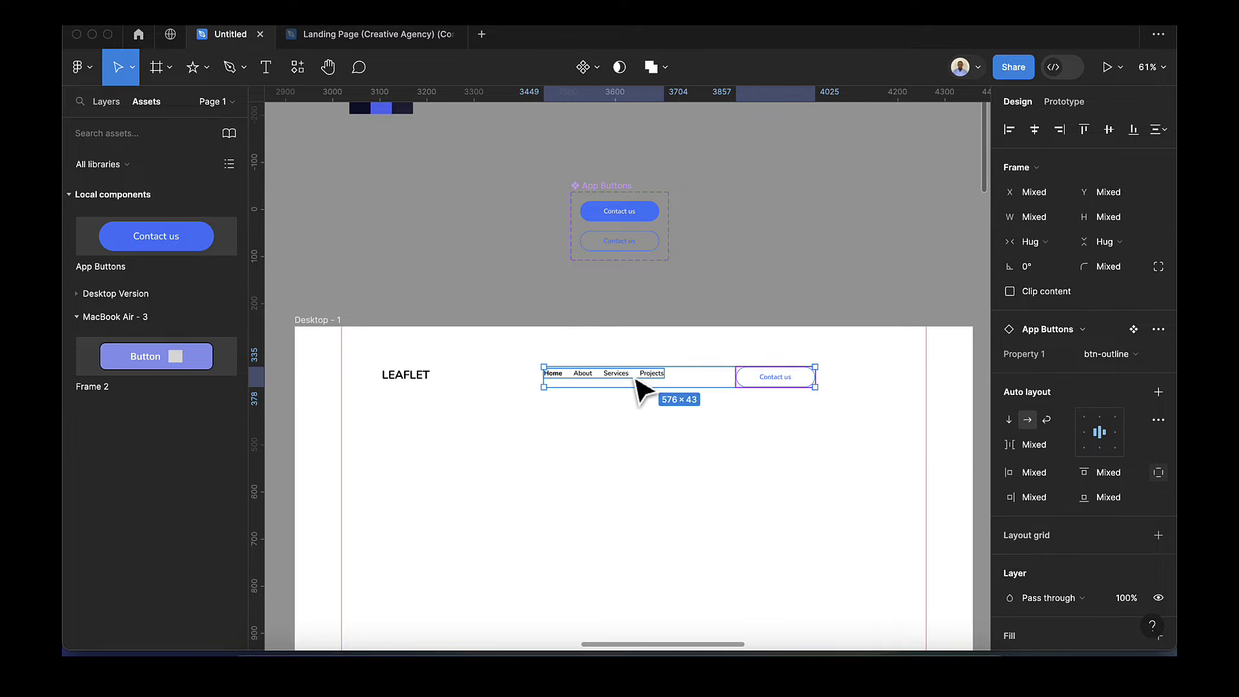
left_click(413, 375, "shift")
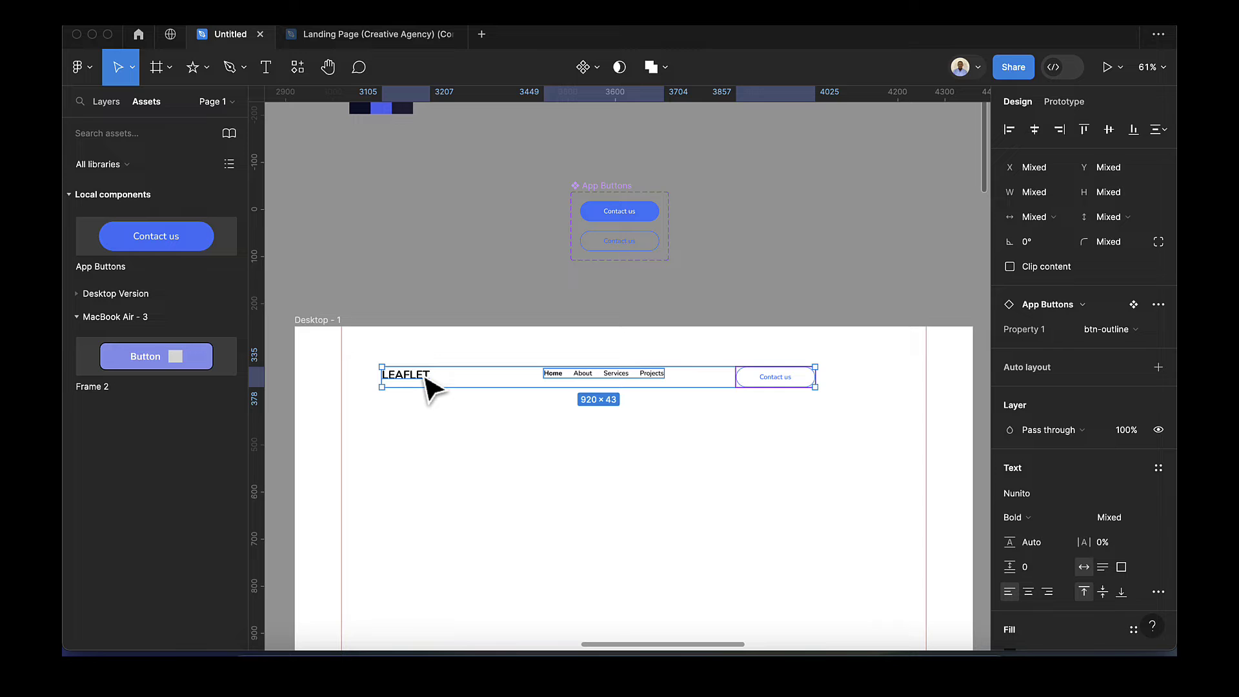
key("shift+a")
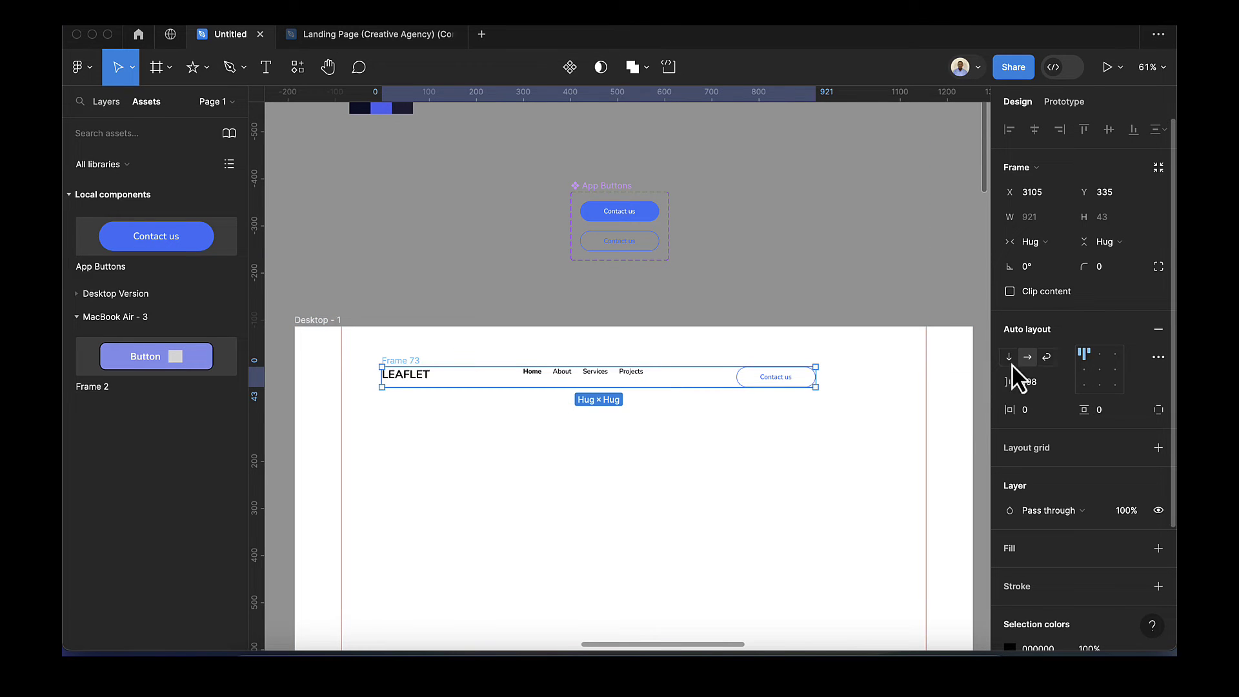
left_click(1102, 377)
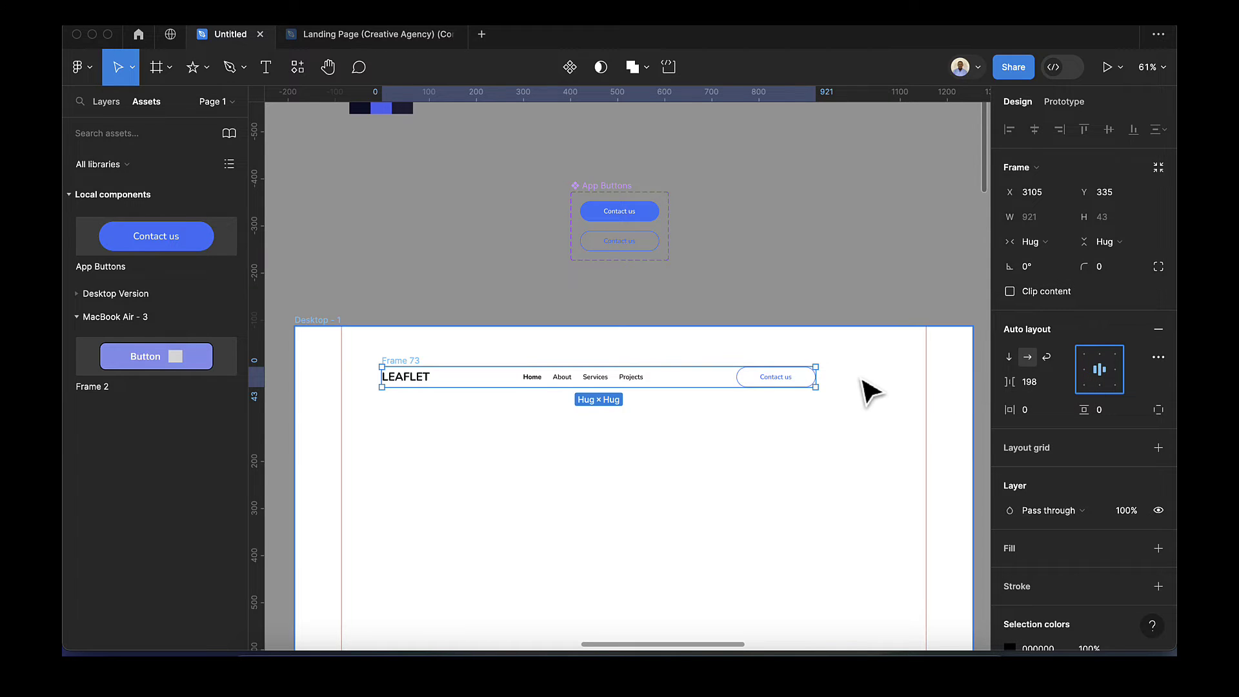
Widen the navigation bar frame to 1155 so its right edge meets the desktop frame's right margin guide.
left_click_drag(817, 377, 925, 376)
scroll(951, 381, "up", 8)
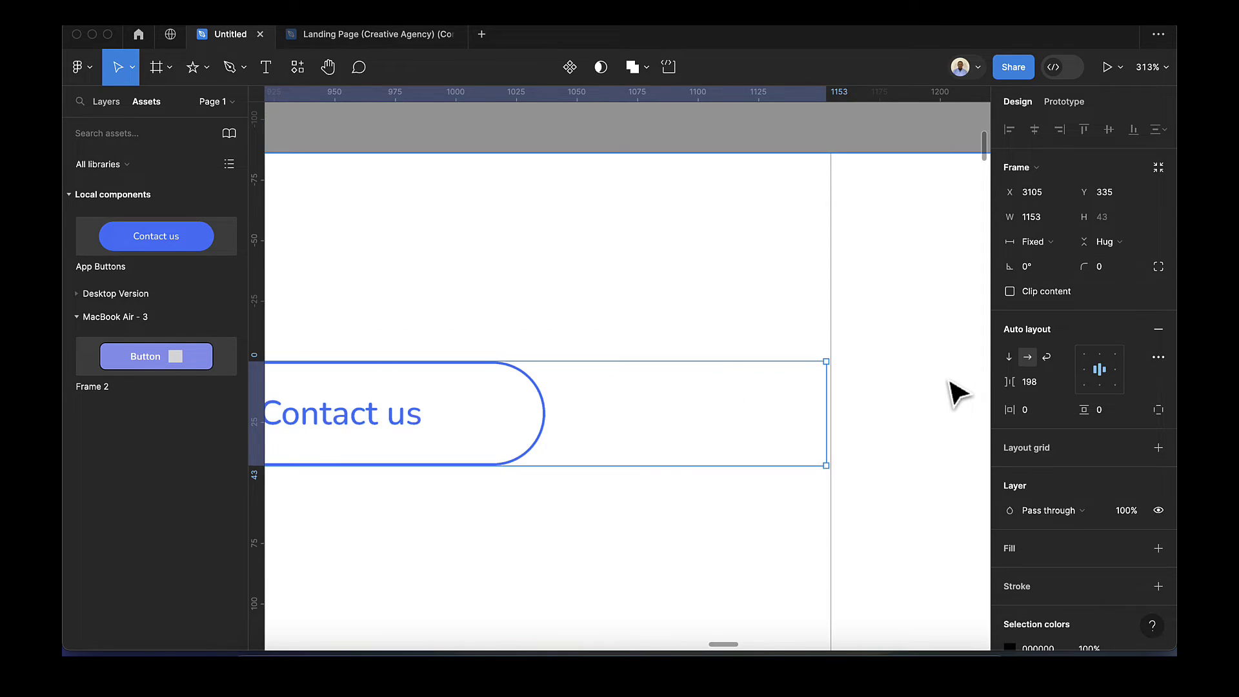
scroll(945, 384, "up", 4)
left_click_drag(723, 436, 729, 438)
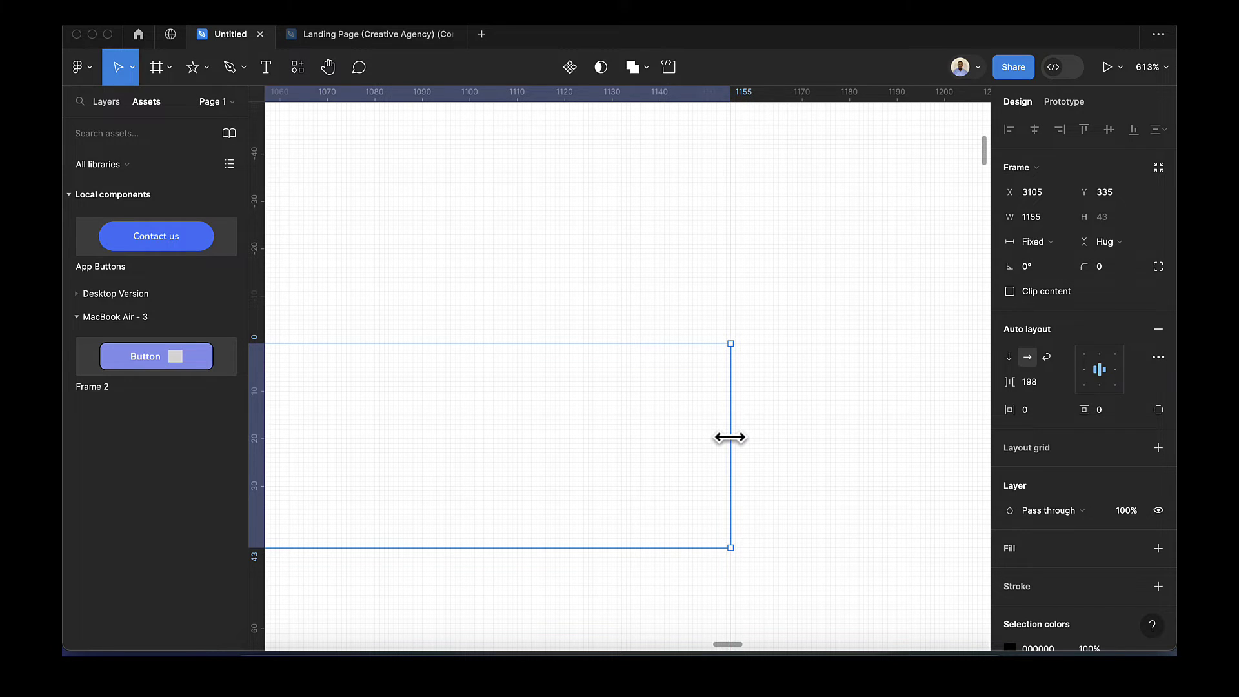
Extend the navigation bar frame to the desktop frame's left margin guide, making it 1240 wide.
scroll(730, 437, "down", 10)
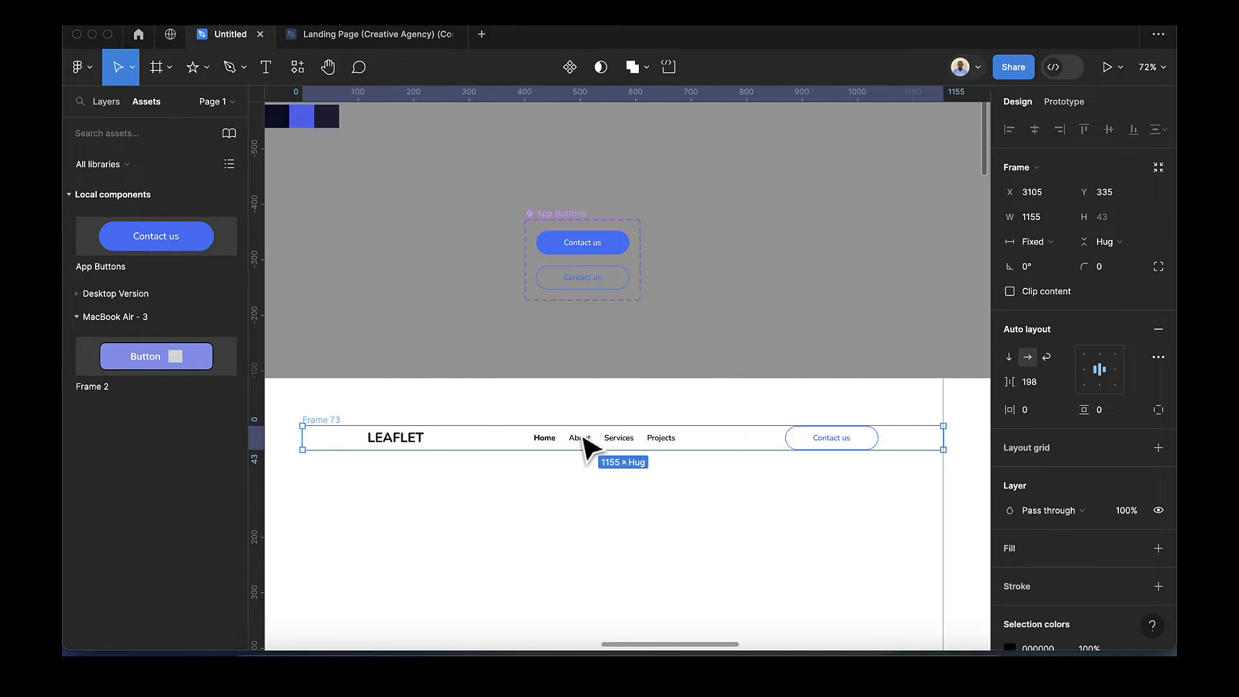
scroll(587, 445, "left", 5)
left_click_drag(487, 437, 440, 437)
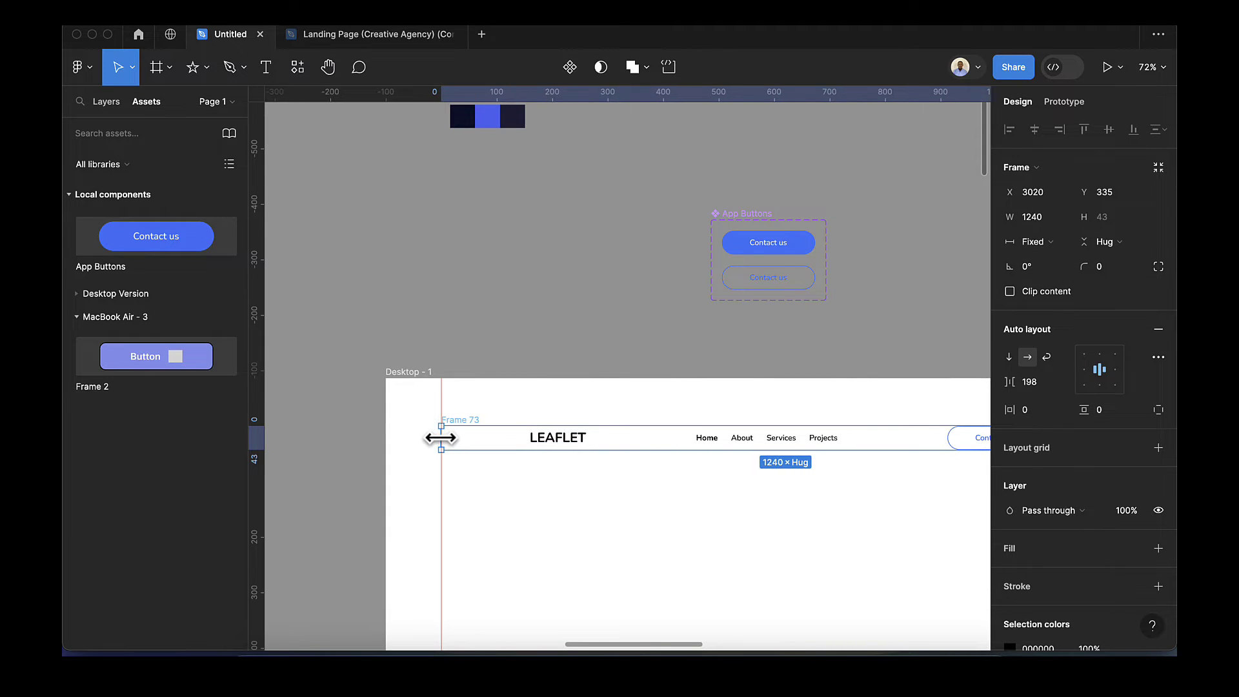
scroll(438, 445, "up", 10)
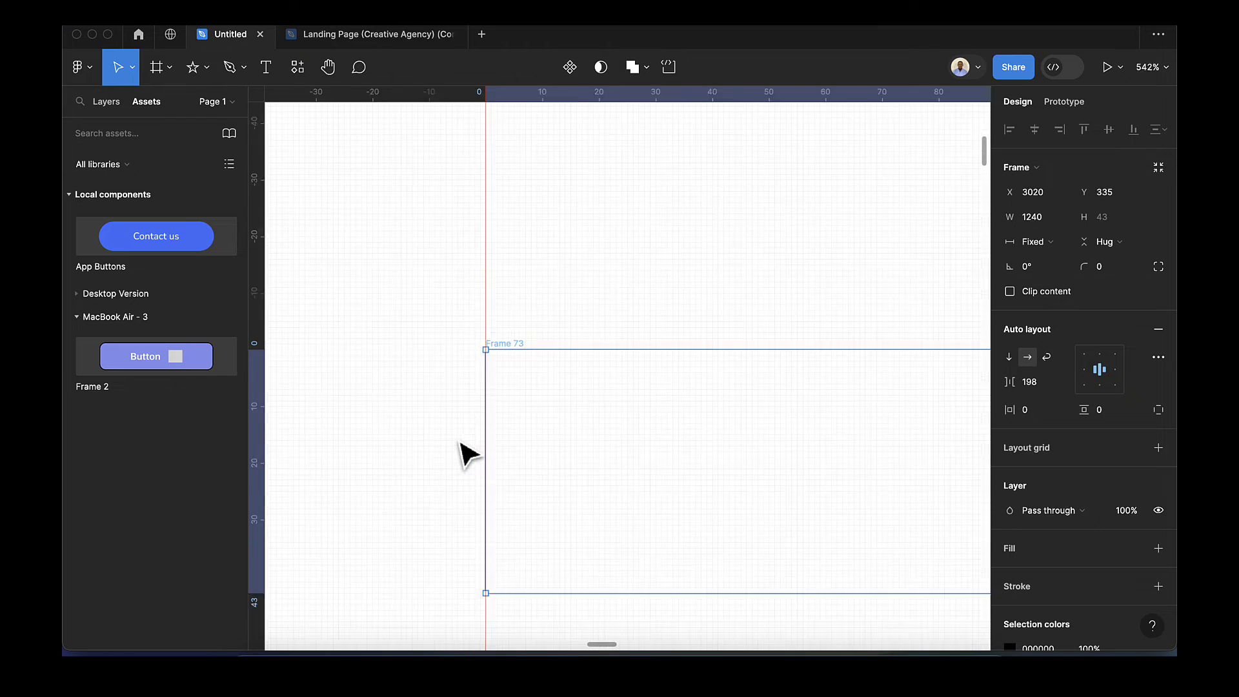
scroll(467, 455, "up", 5)
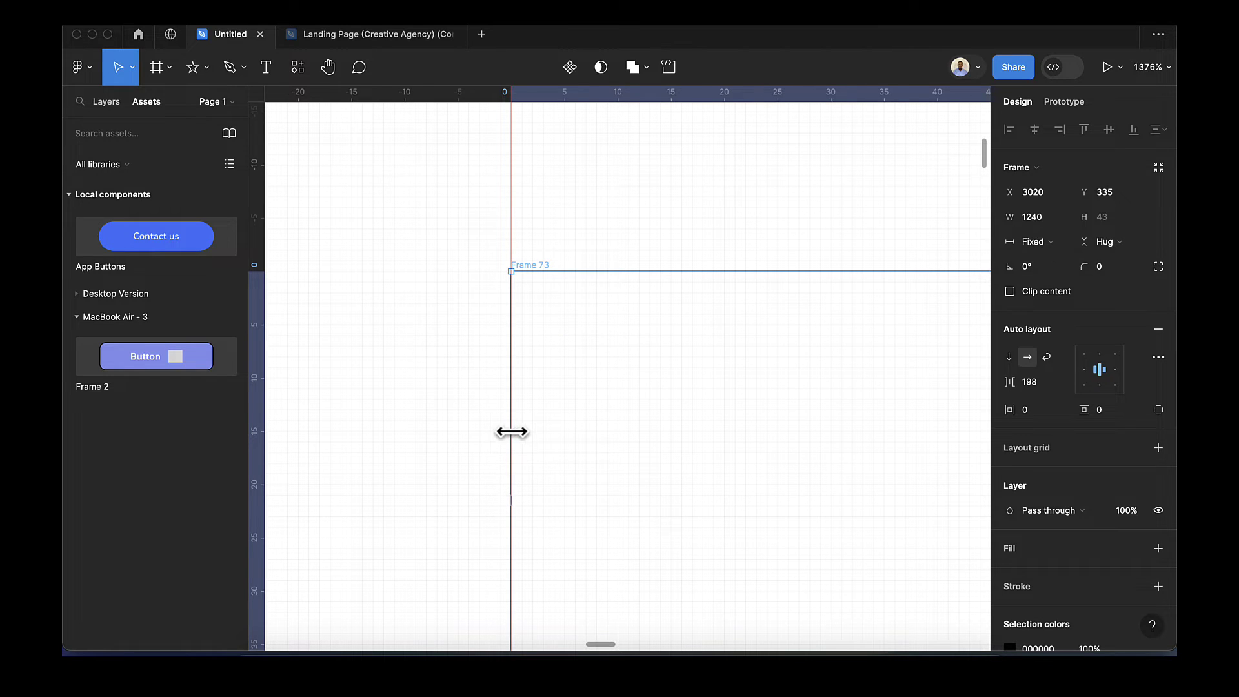
scroll(578, 438, "down", 5)
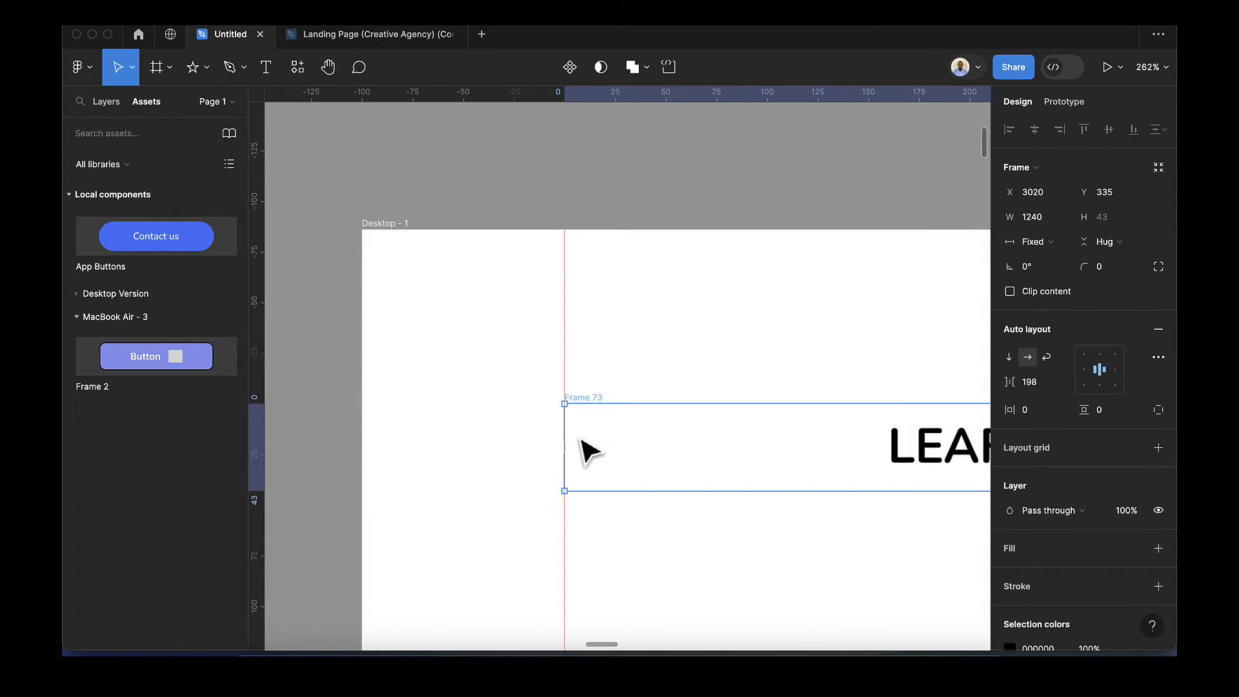
scroll(629, 447, "down", 4)
scroll(734, 459, "down", 2)
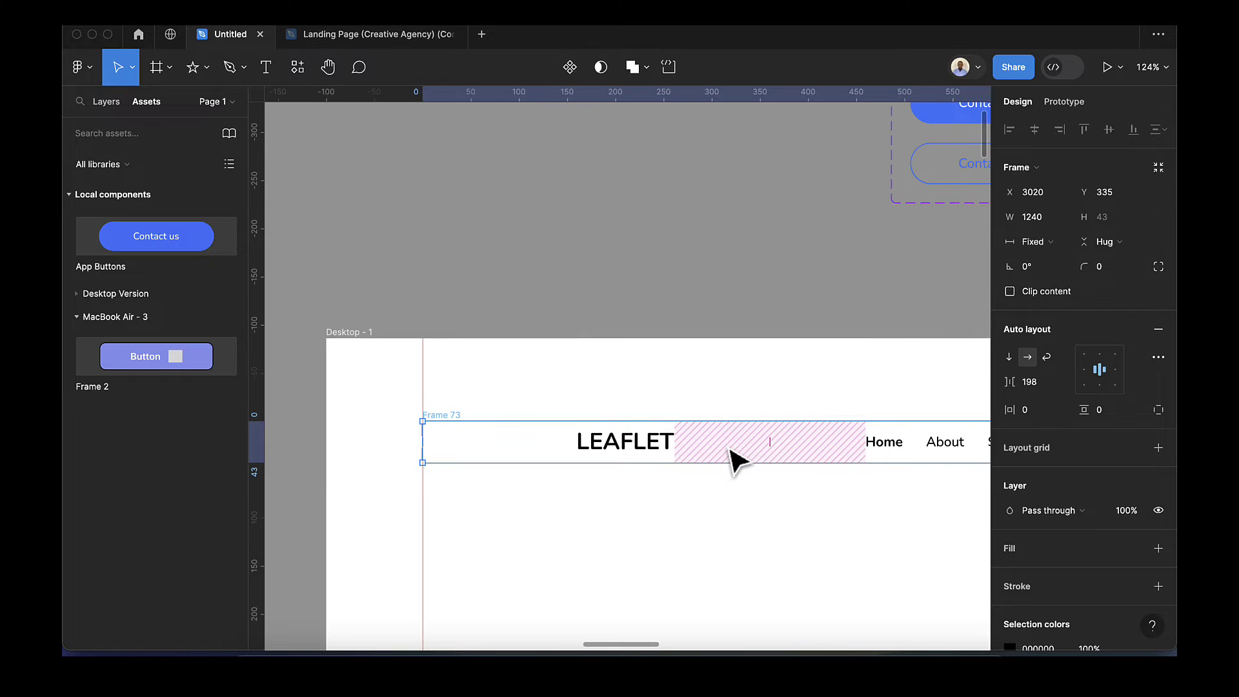
scroll(774, 465, "down", 1)
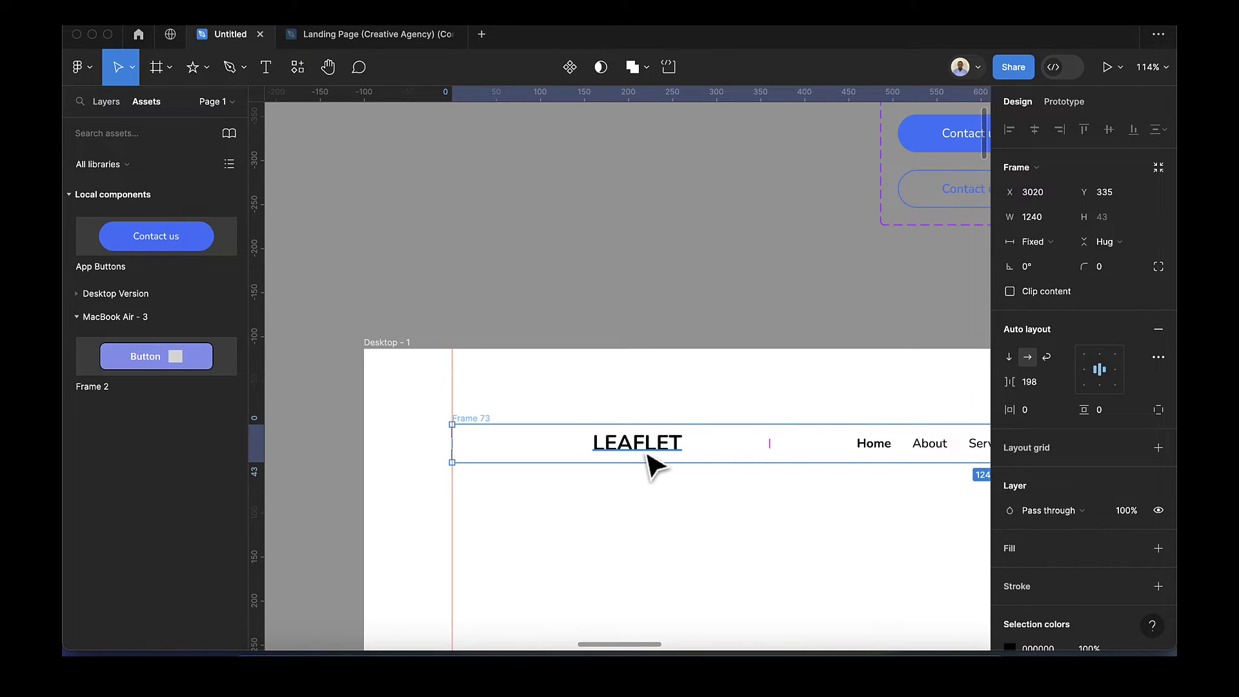
Set the navigation bar's auto layout gap to Auto so the logo, links and button spread across its full width.
scroll(652, 465, "right", 4)
scroll(757, 445, "down", 2)
scroll(774, 445, "down", 3)
scroll(901, 444, "right", 2)
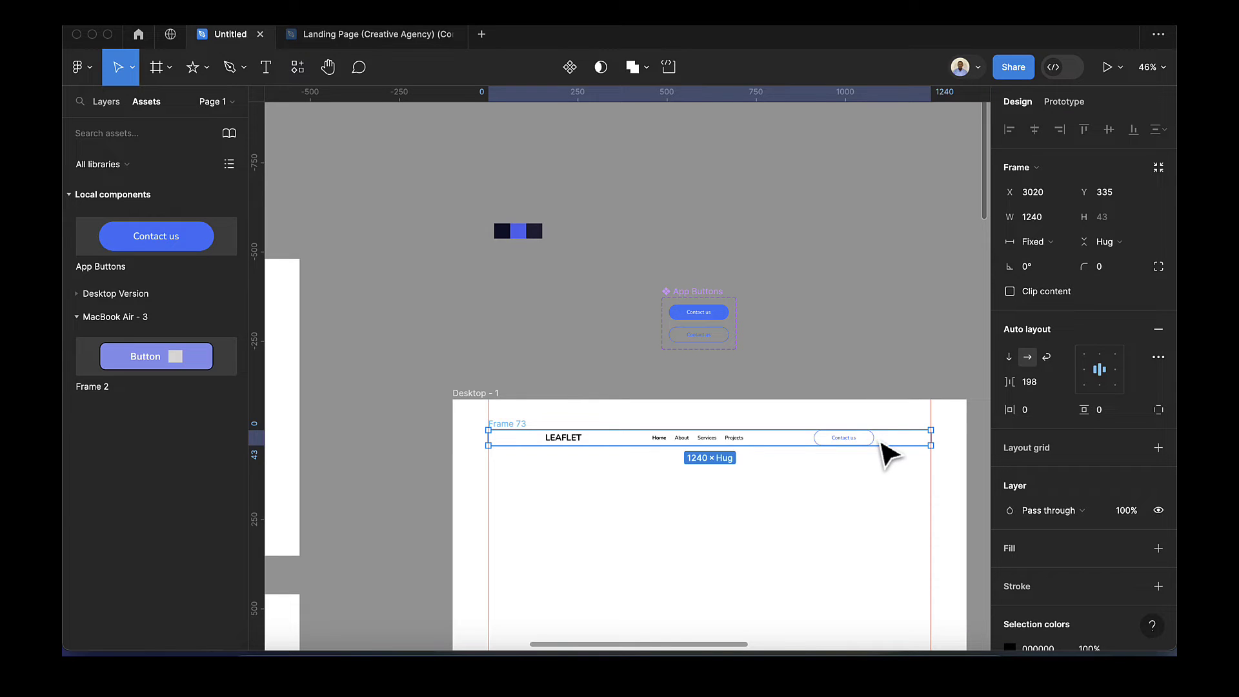
scroll(855, 464, "up", 2)
scroll(860, 471, "down", 2)
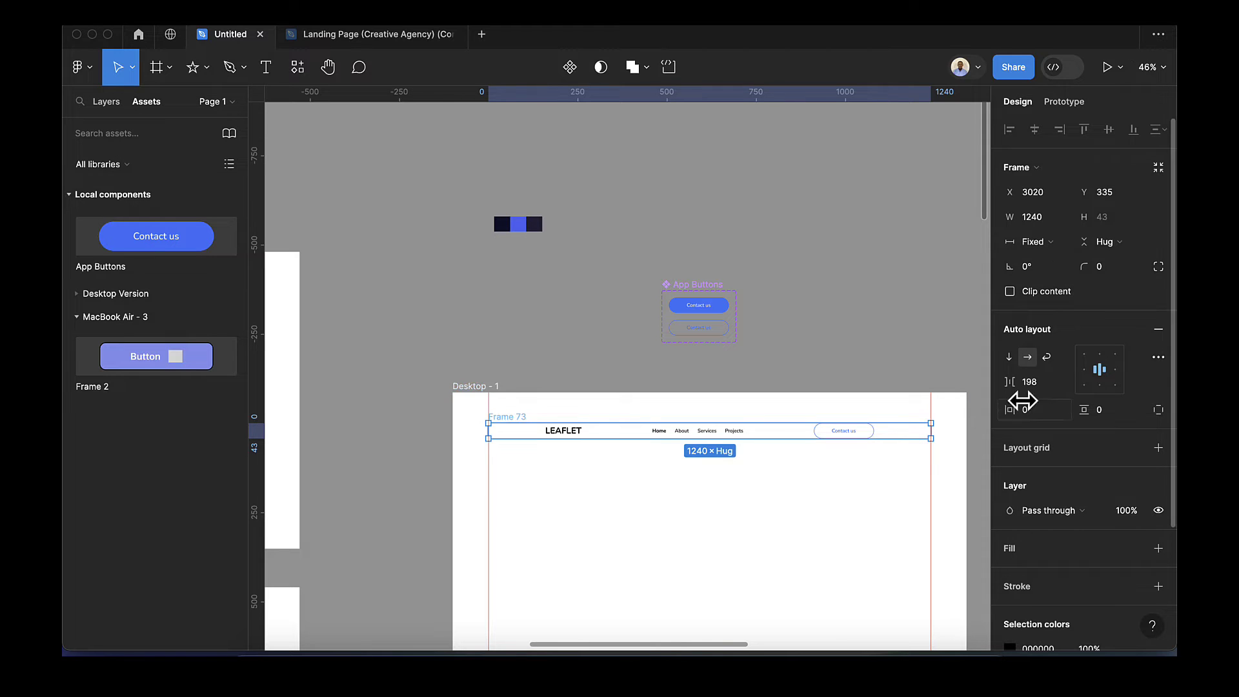
left_click(1062, 382)
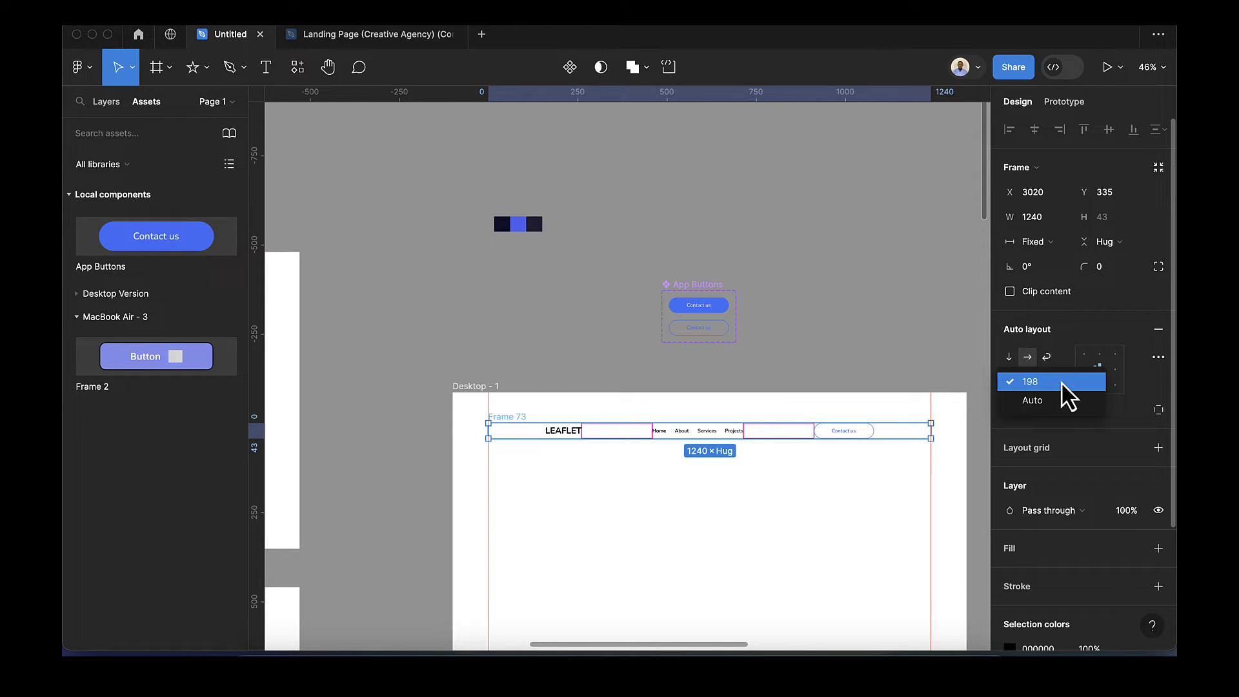
left_click(1053, 402)
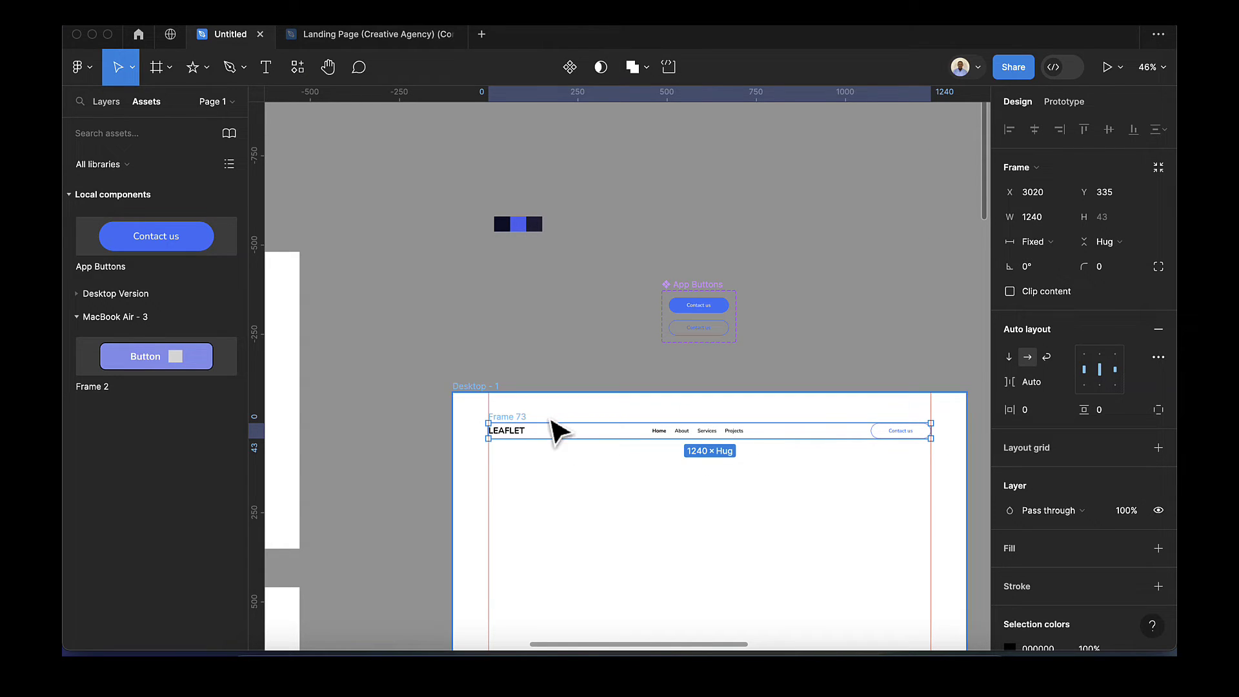
Move the navigation bar out of the desktop frame onto the canvas just above it, at Y 139.
left_click_drag(551, 421, 555, 426)
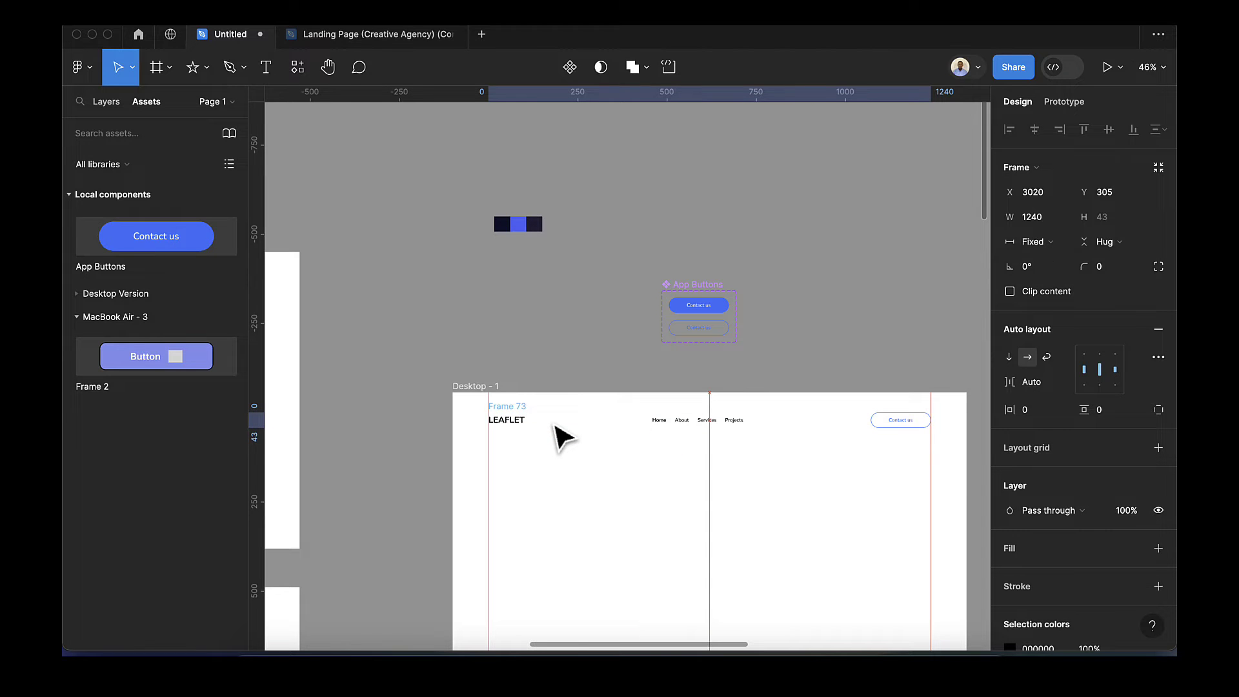
scroll(603, 416, "up", 3)
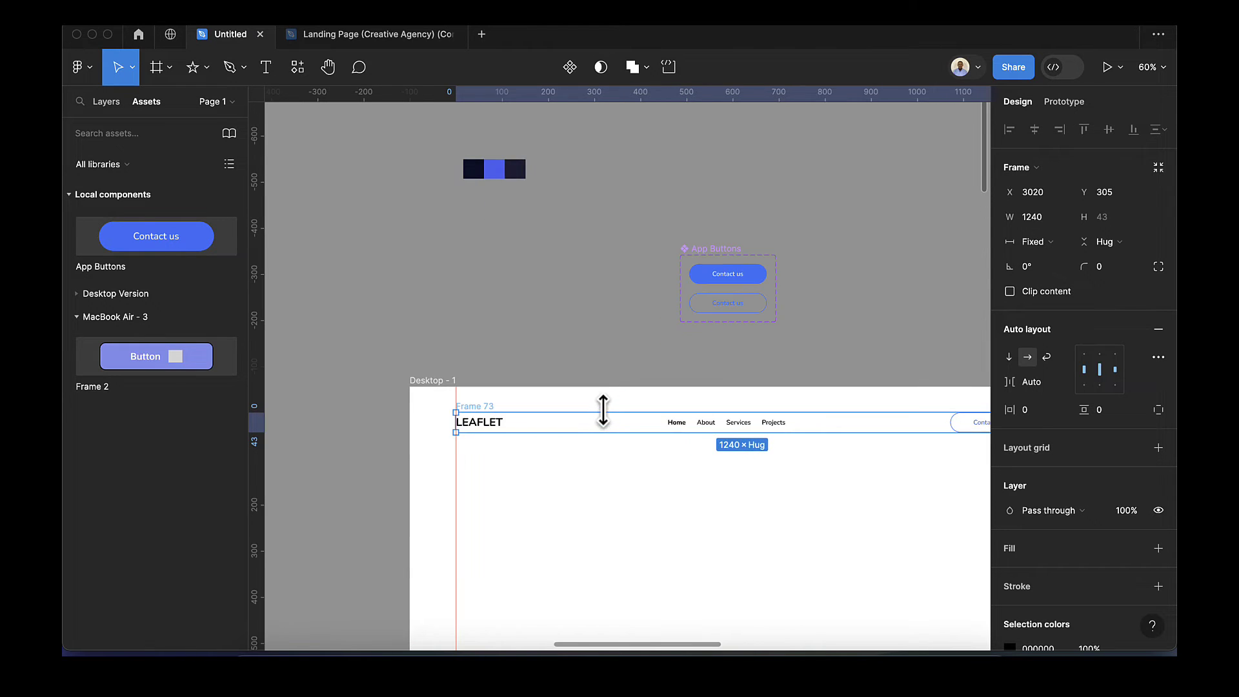
left_click_drag(473, 414, 482, 344)
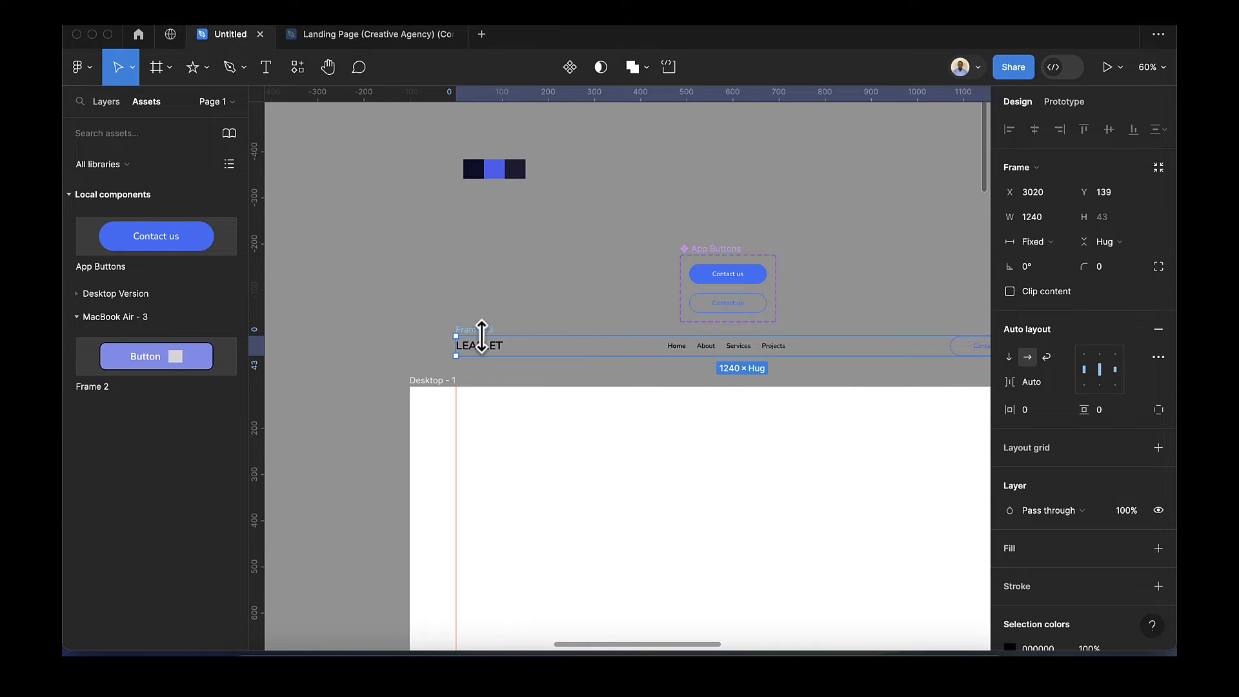
scroll(481, 339, "right", 2)
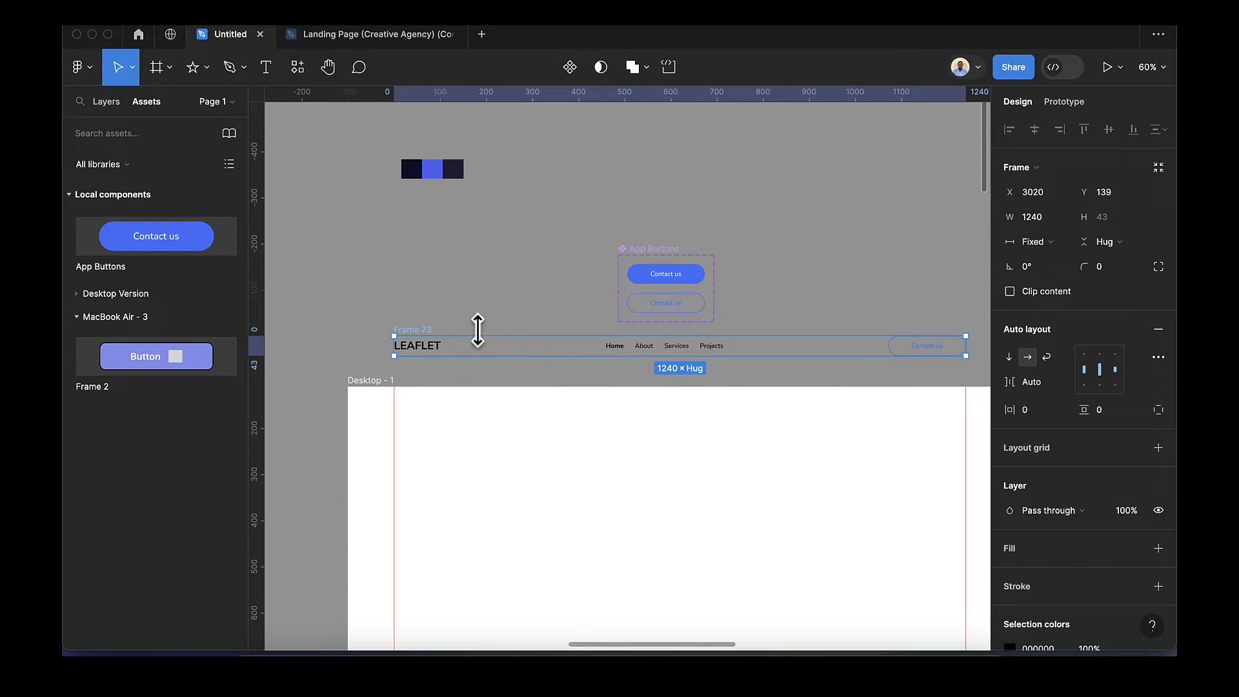
Turn the navigation bar into a component and rename it Navbar.
left_click(570, 67)
double_click(420, 329)
key("BackSpace")
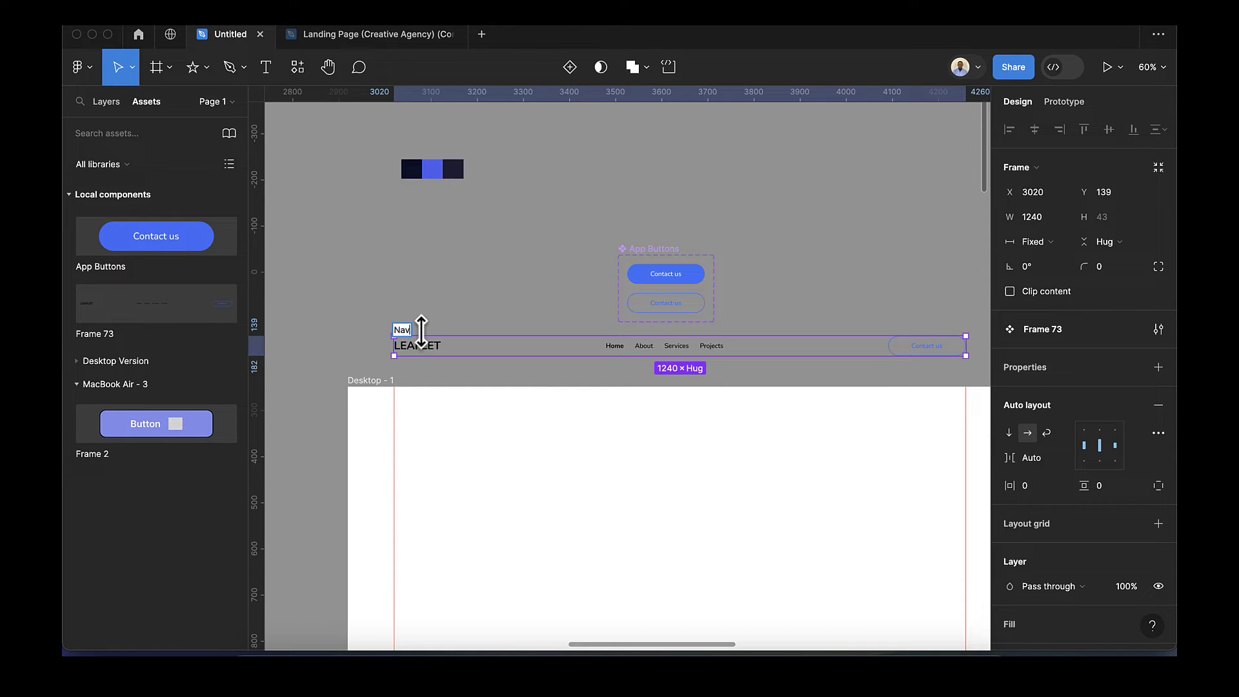
type("Navbar")
key("Return")
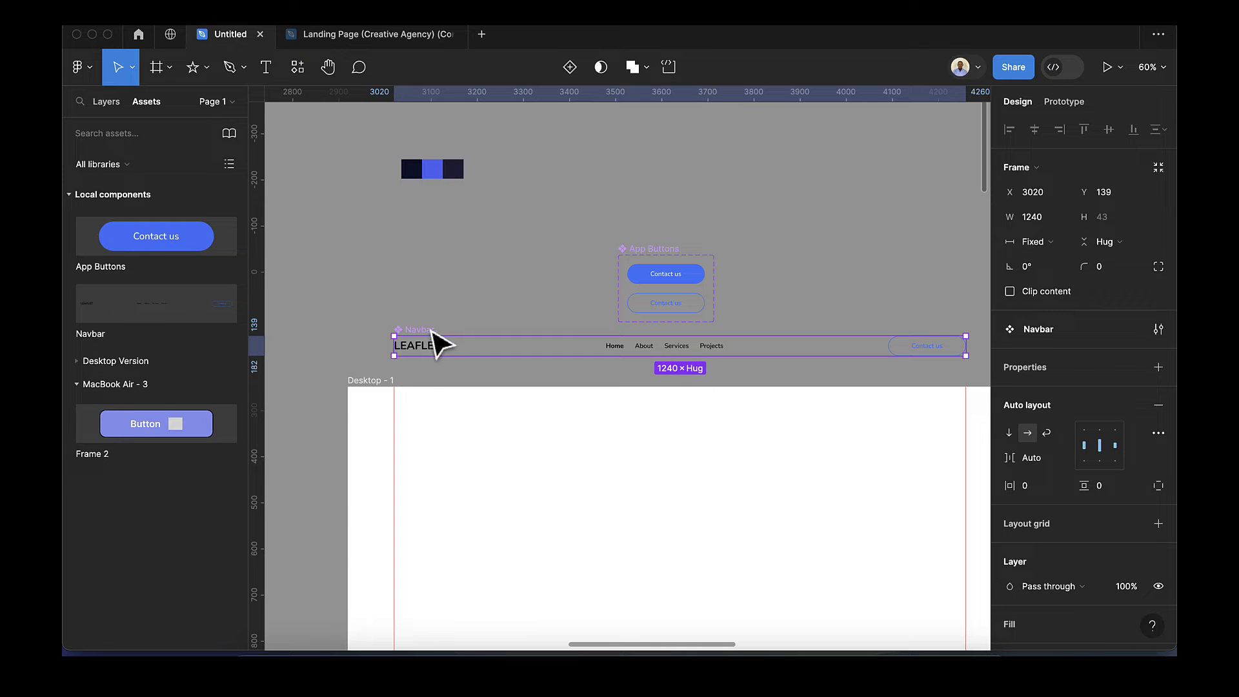
Shift the Navbar component up to Y 129 and give it a white FFFFFF fill.
left_click_drag(432, 340, 434, 335)
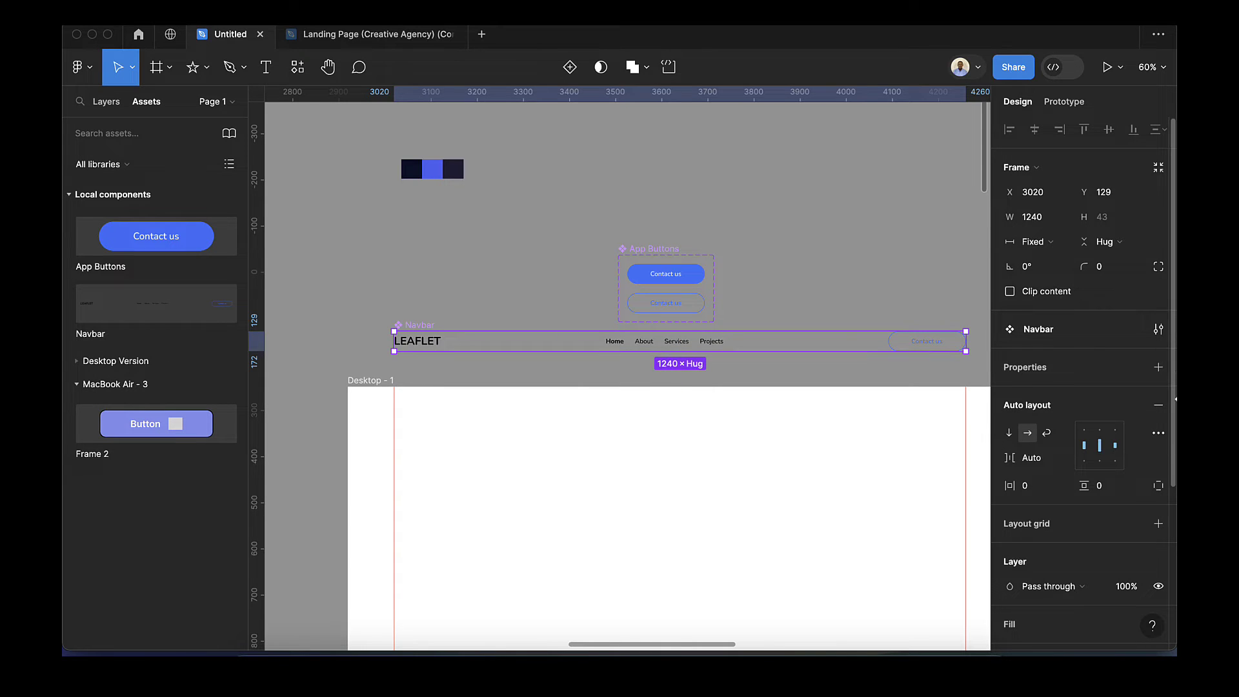
scroll(1107, 500, "down", 3)
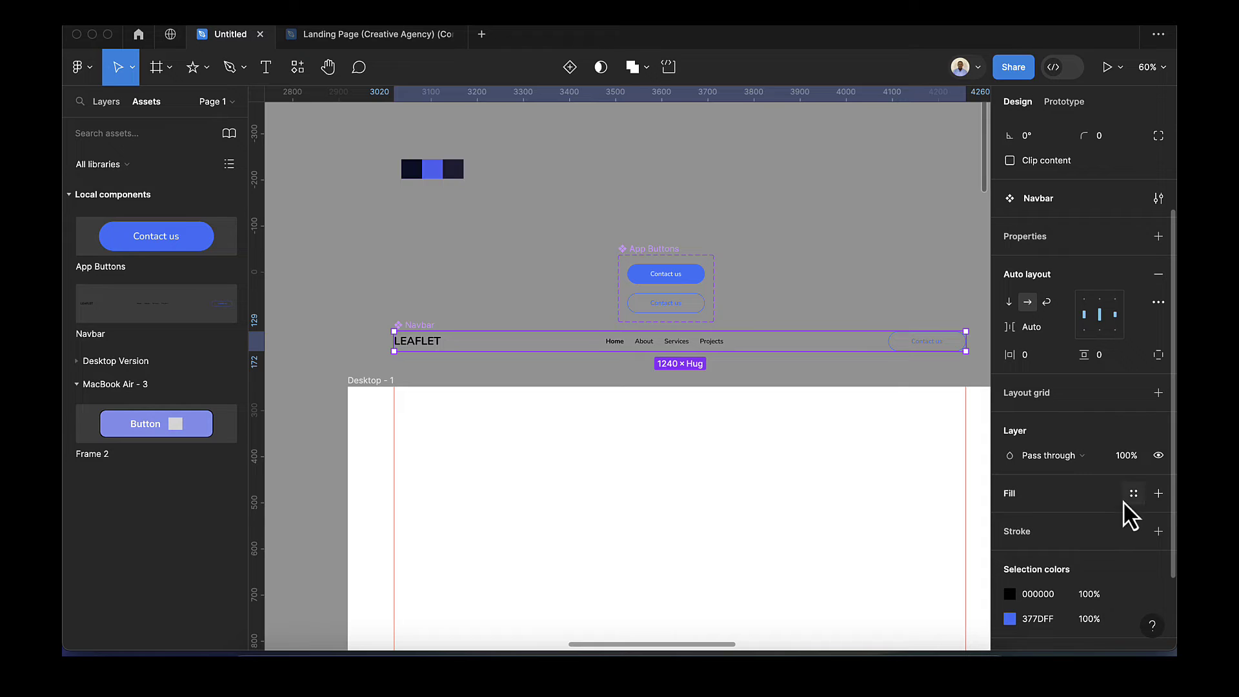
left_click(1158, 493)
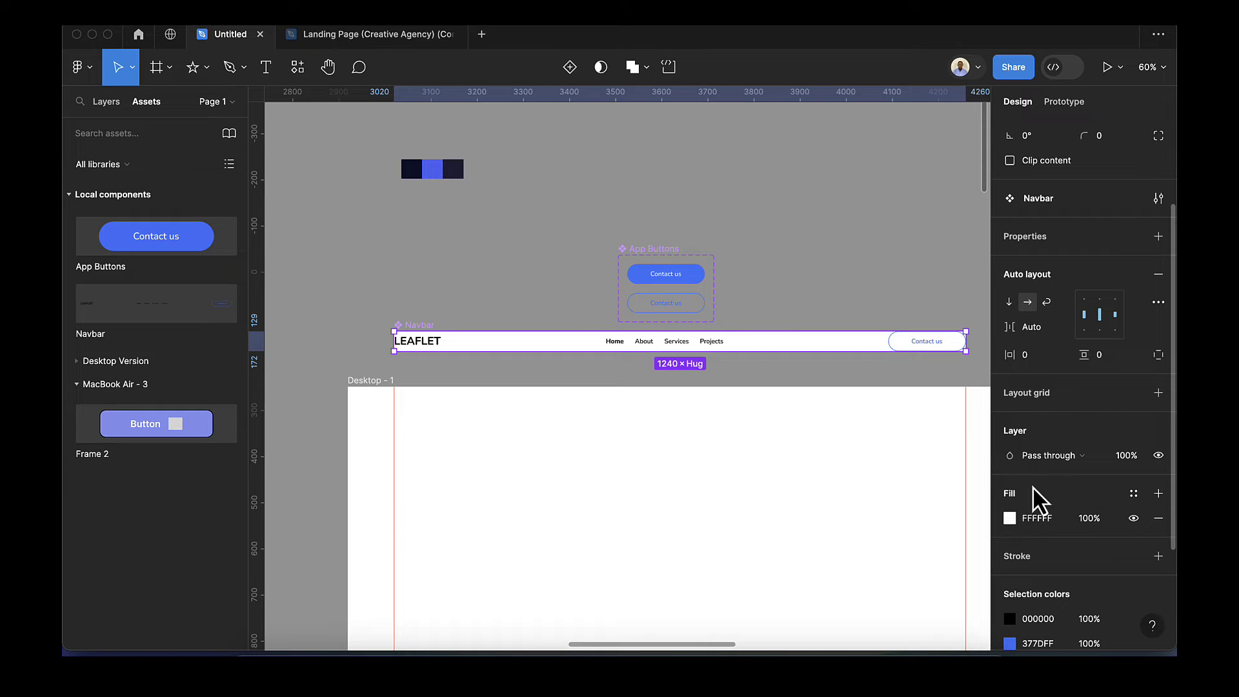
Set the Navbar component's vertical padding to 20.
scroll(1048, 423, "up", 1)
scroll(1048, 423, "up", 1)
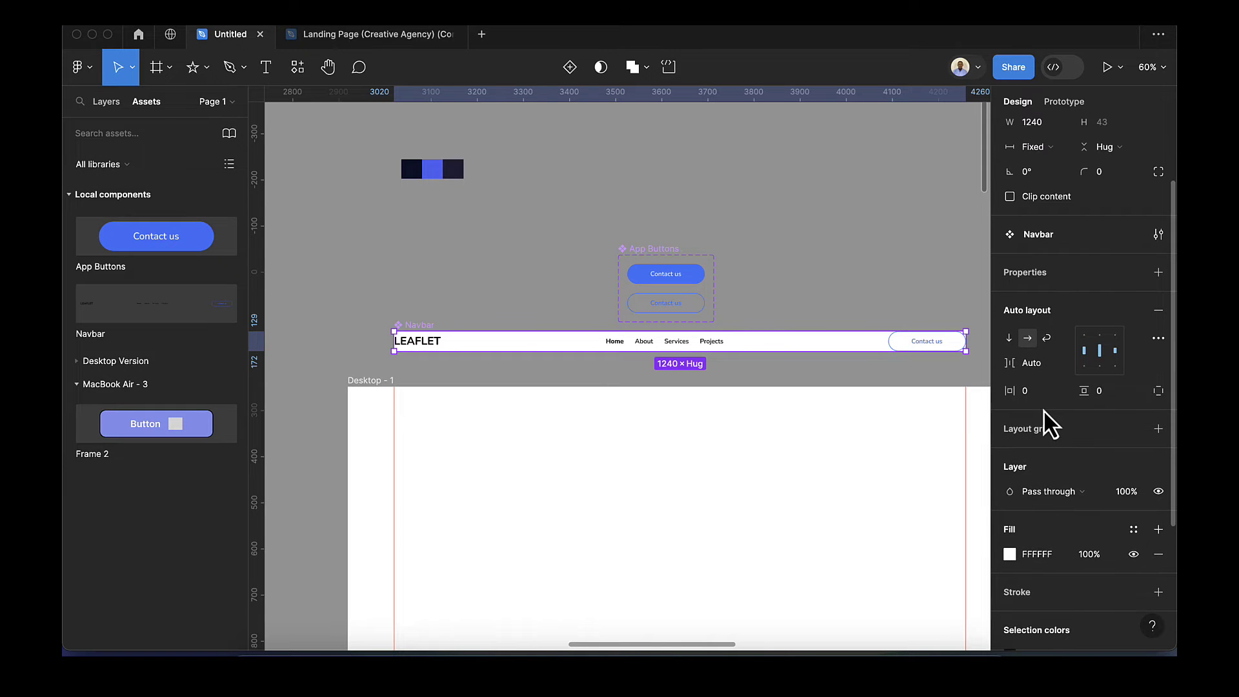
scroll(1059, 456, "up", 3)
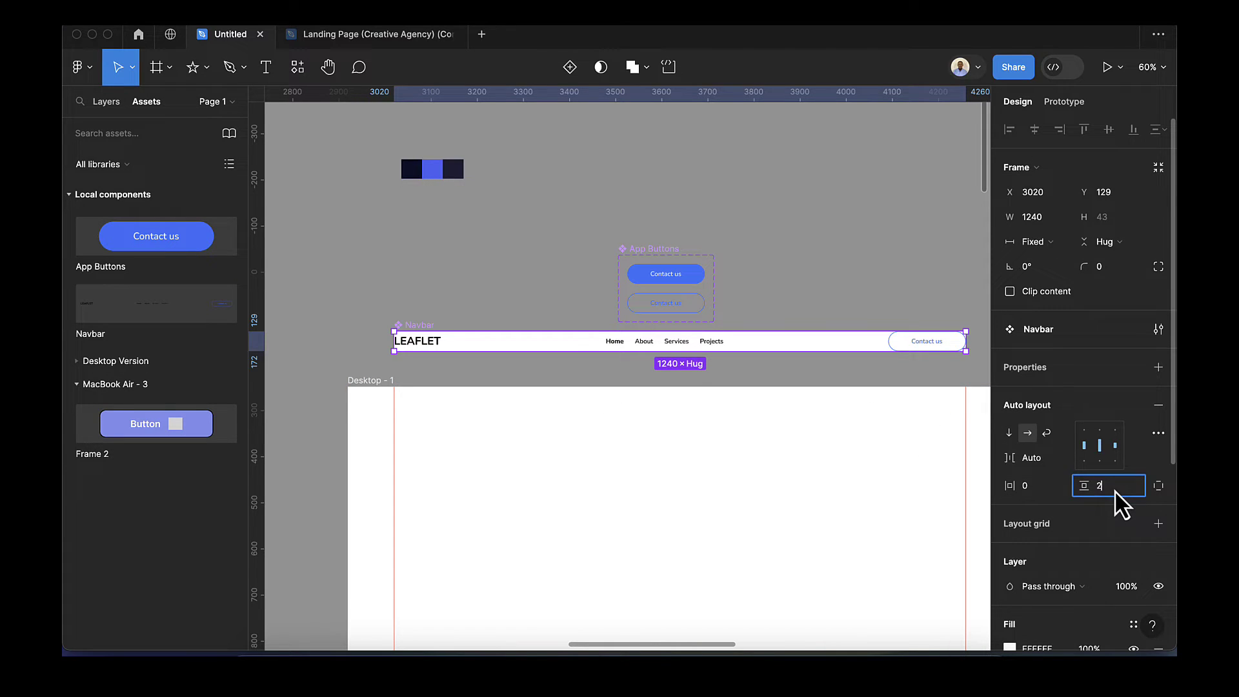
type("0")
key("Return")
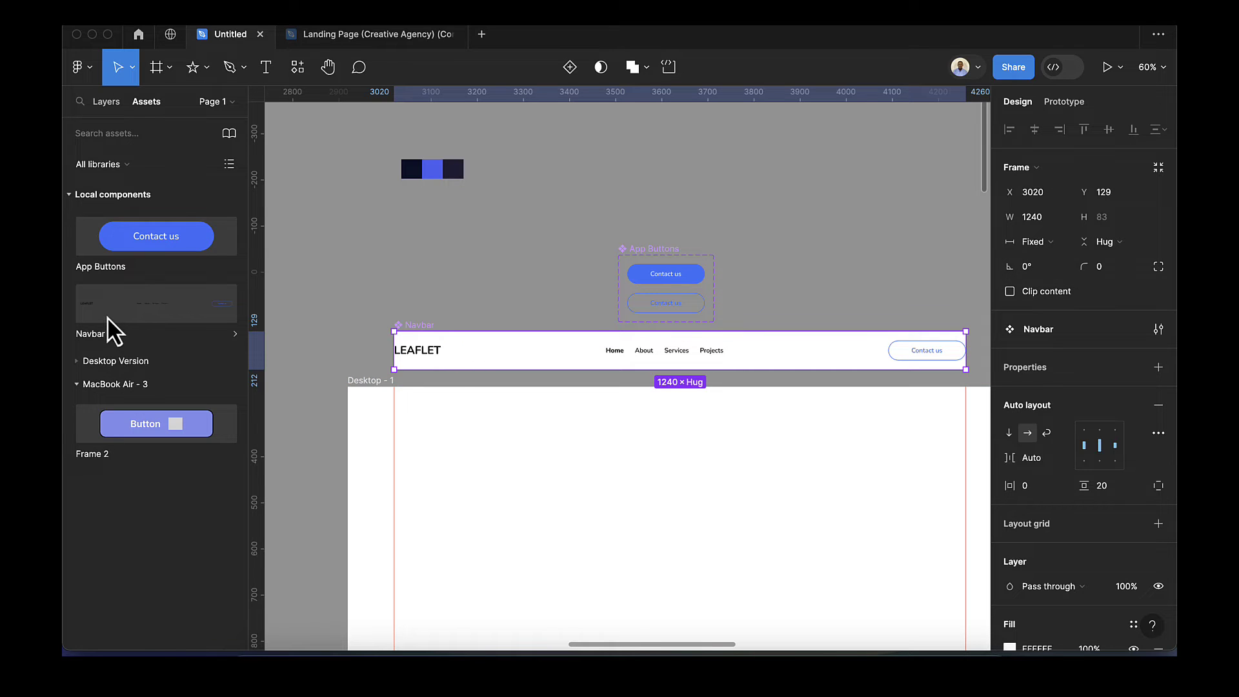
Place an instance of the Navbar local component at the top of the desktop frame, at X 100, Y 0, between the margin guides.
left_click_drag(103, 319, 491, 442)
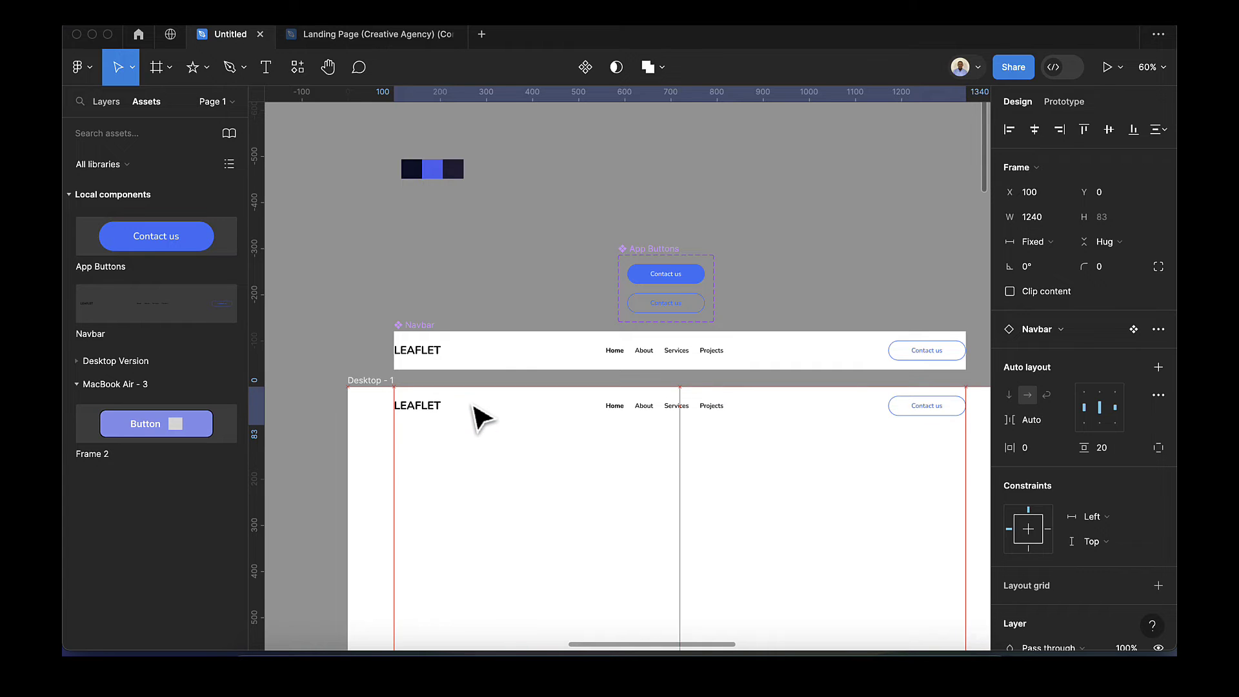
left_click(483, 438)
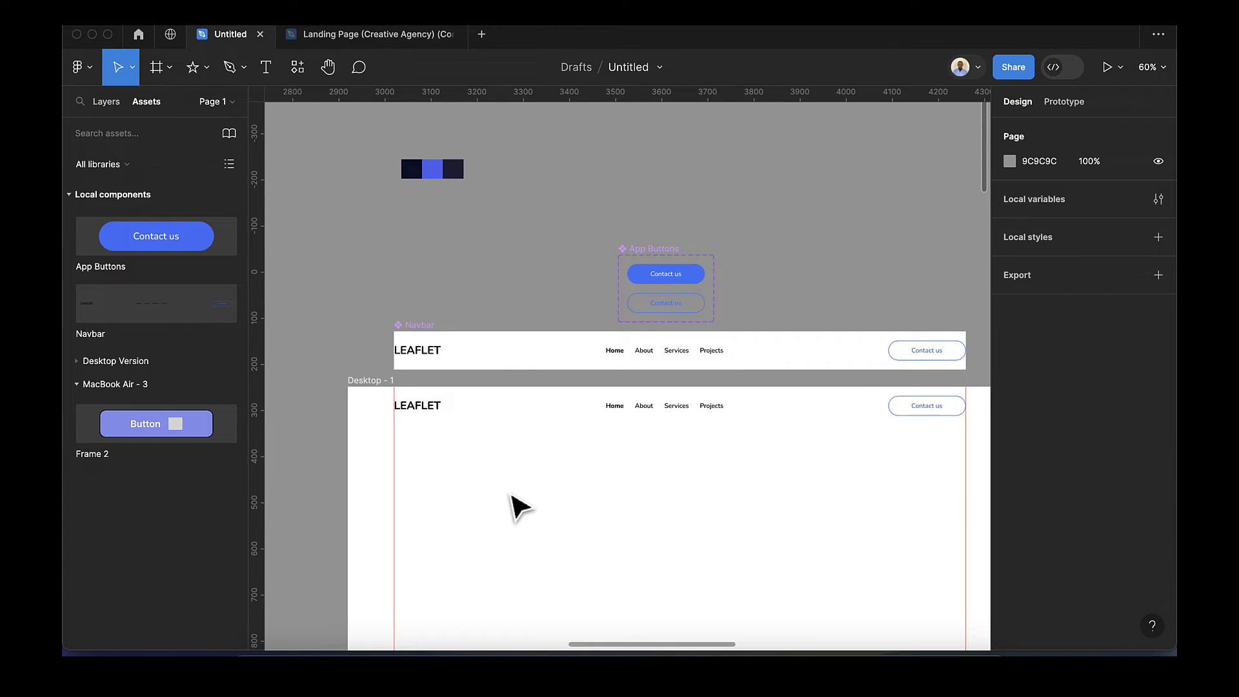
Move the main Navbar component up above the App Buttons set, beside the colour swatches, to X 3279, Y -264.
left_click_drag(437, 334, 536, 152)
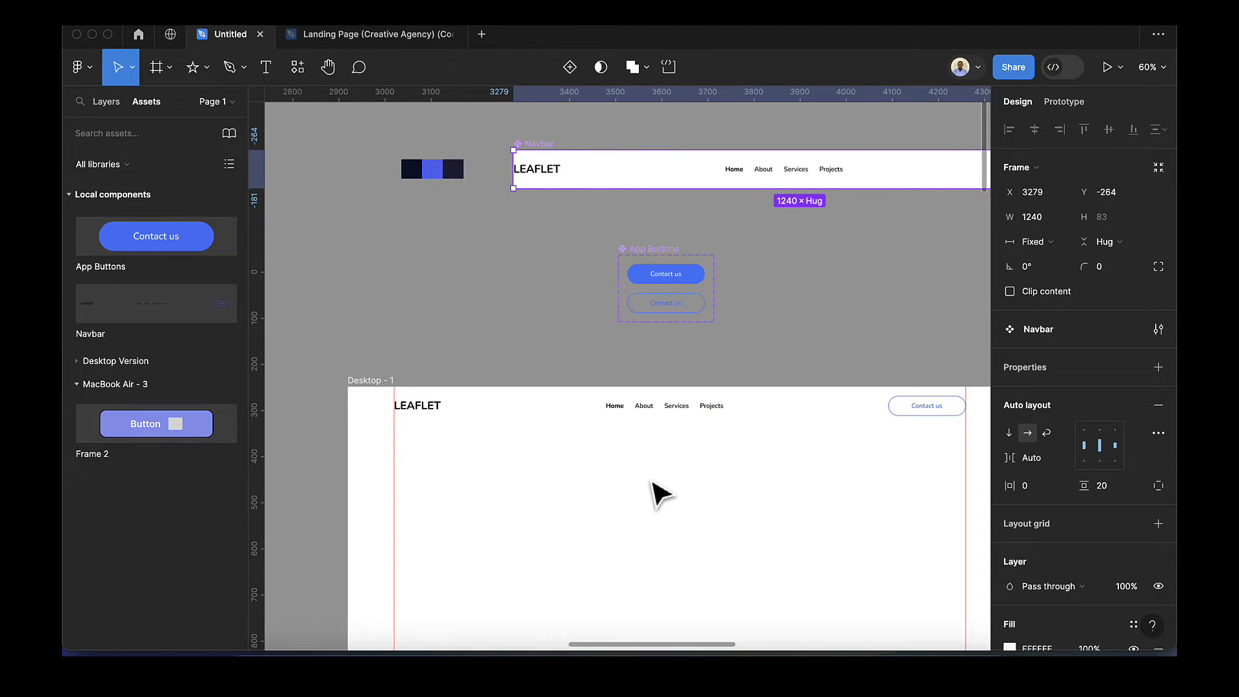
scroll(655, 493, "right", 2)
scroll(655, 494, "down", 2)
key("Escape")
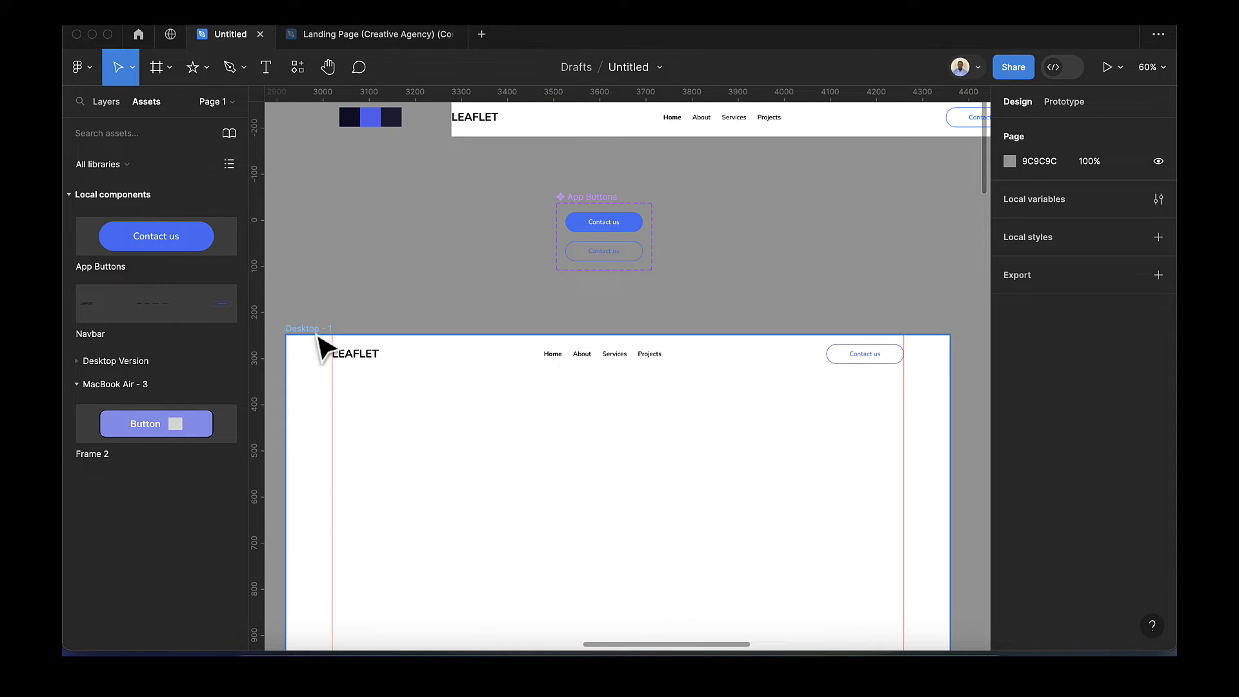
Nudge the Navbar instance in the desktop frame down to Y 1.
left_click(358, 367)
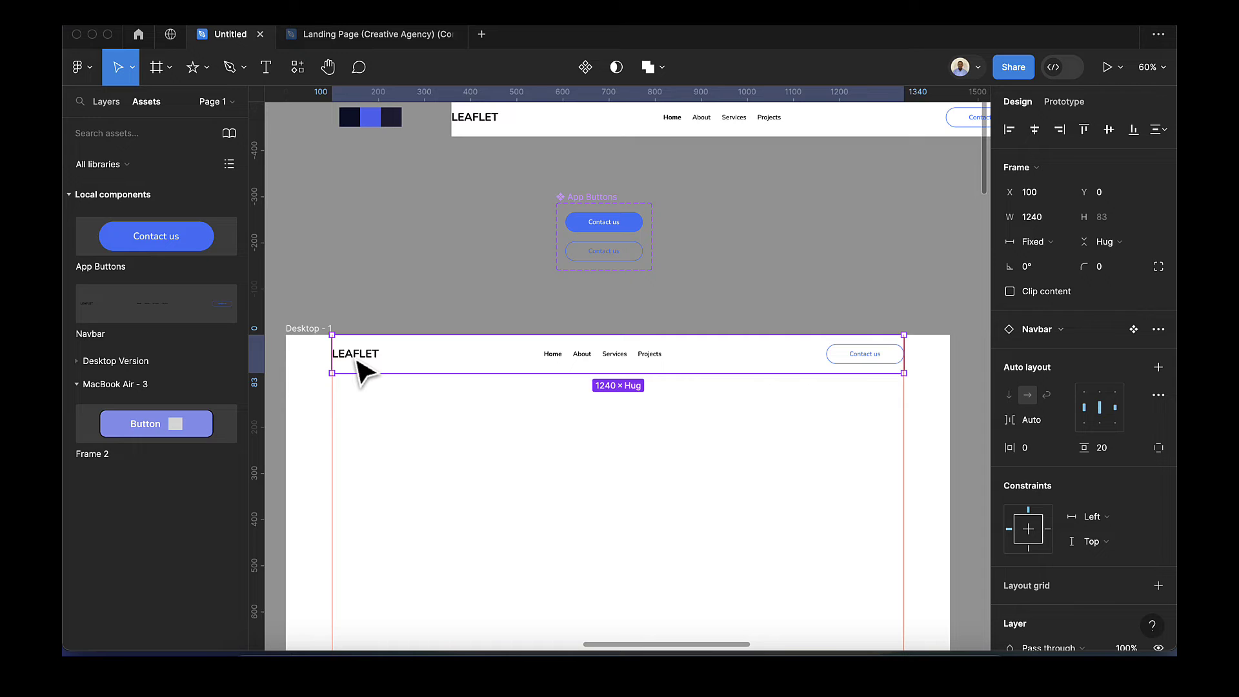
left_click_drag(364, 372, 365, 373)
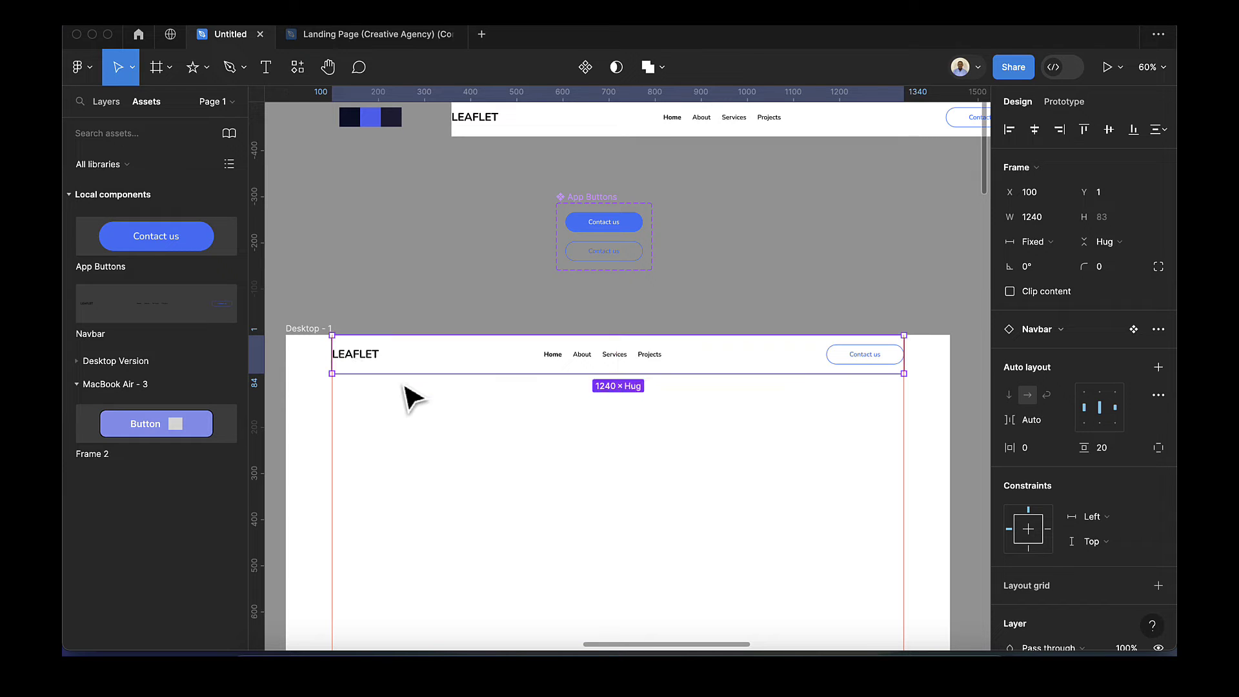
scroll(587, 419, "down", 3)
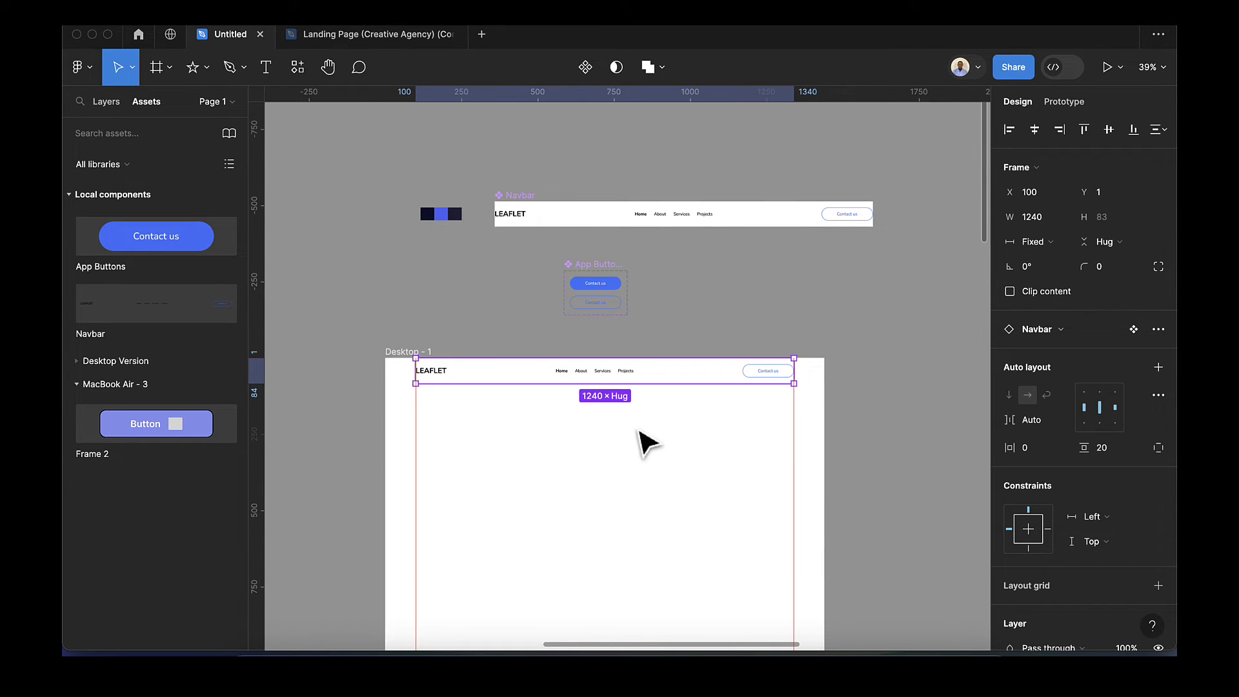
Add the centred two-line heading "Make your dream business goal come true" below the navigation bar in Nunito ExtraBold 64.
left_click(611, 471)
scroll(474, 466, "up", 2)
scroll(484, 477, "down", 2)
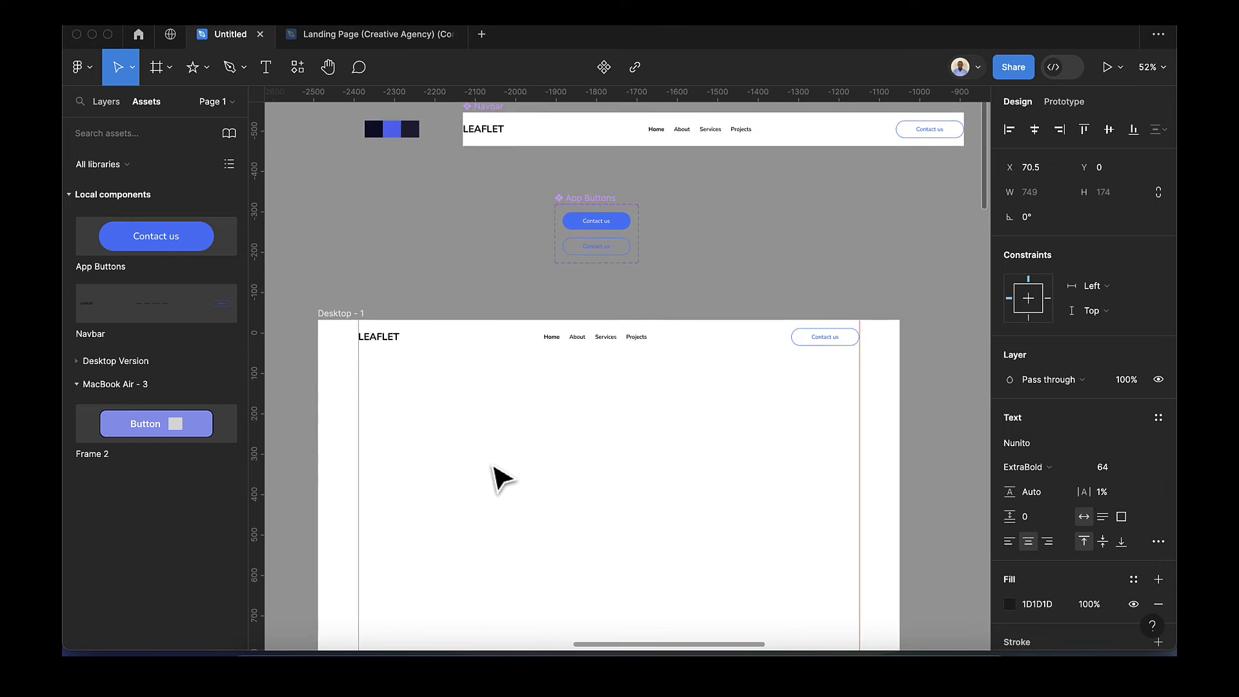
left_click(265, 67)
left_click(559, 364)
type("Make your dream business goal come true")
scroll(339, 166, "left", 1)
Add the centred two-line paragraph "when you need us for improve your business, … feel that goal" below the heading in Nunito Regular 20, fill 464646.
left_click(266, 71)
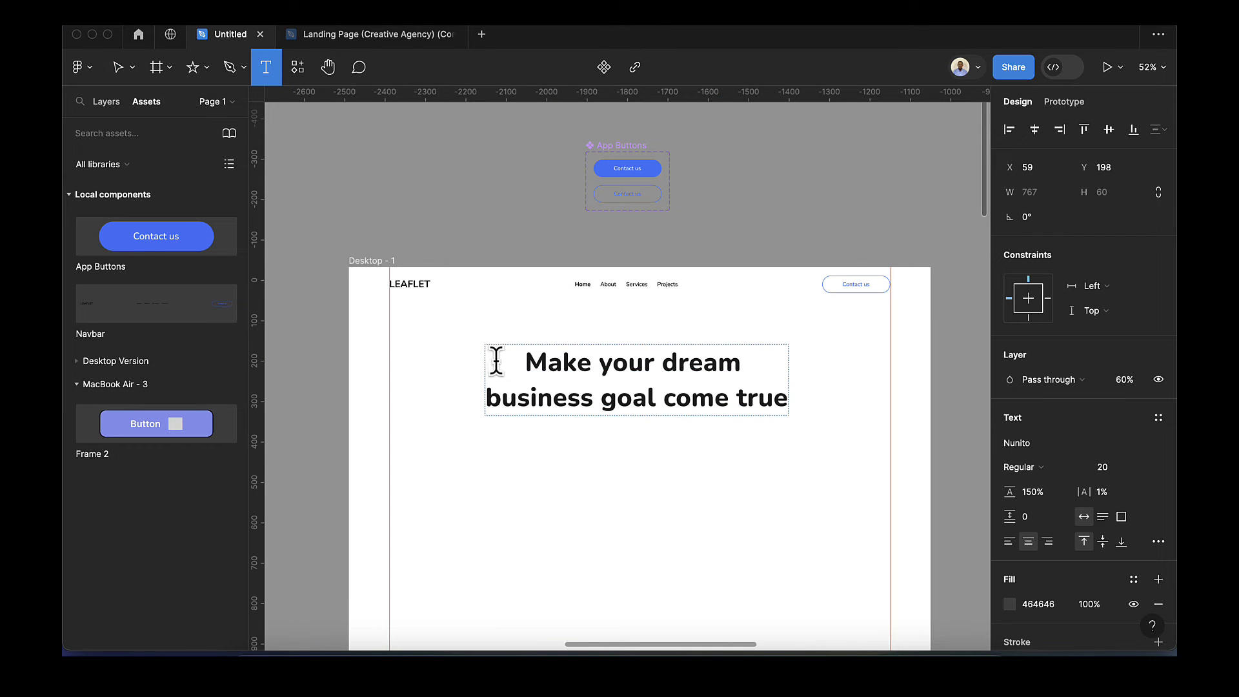
left_click(560, 450)
type("when you need us for improve your business. then come with us to help your business have reach it, you just sit and feel that goal")
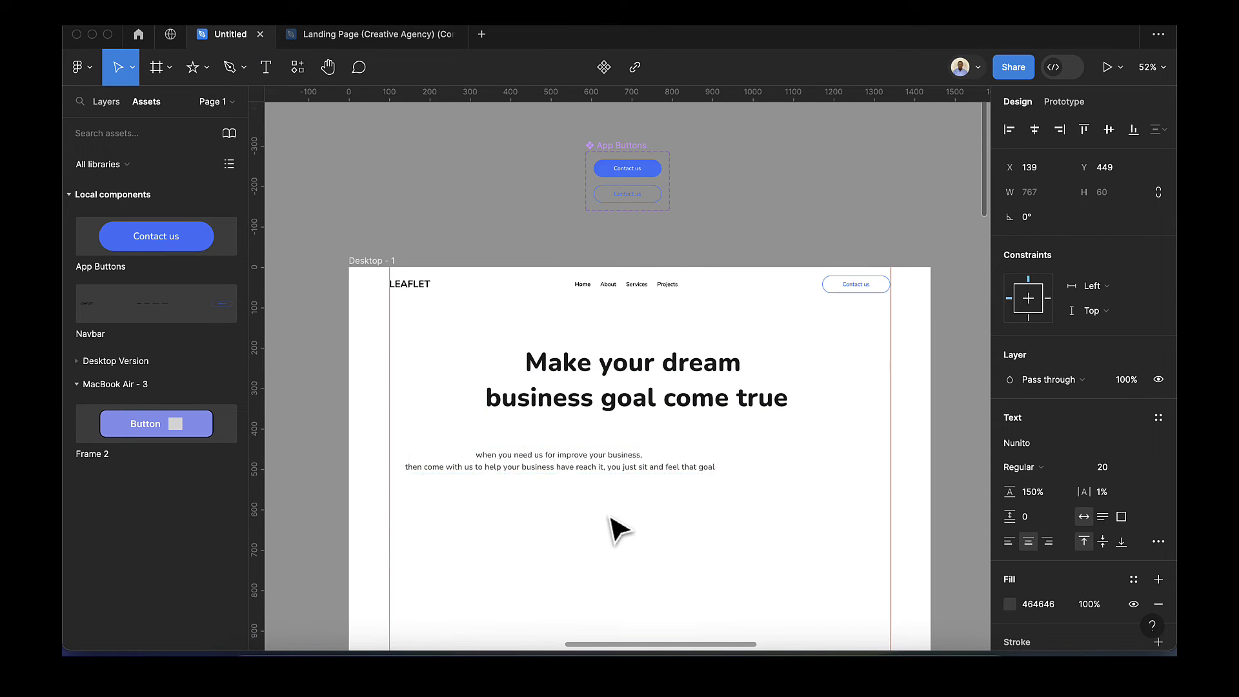
key("Escape")
Move the paragraph directly beneath the heading, aligned with its left edge, at X 338, Y 405.
left_click_drag(561, 471, 650, 456)
scroll(652, 423, "left", 3)
scroll(651, 423, "right", 3)
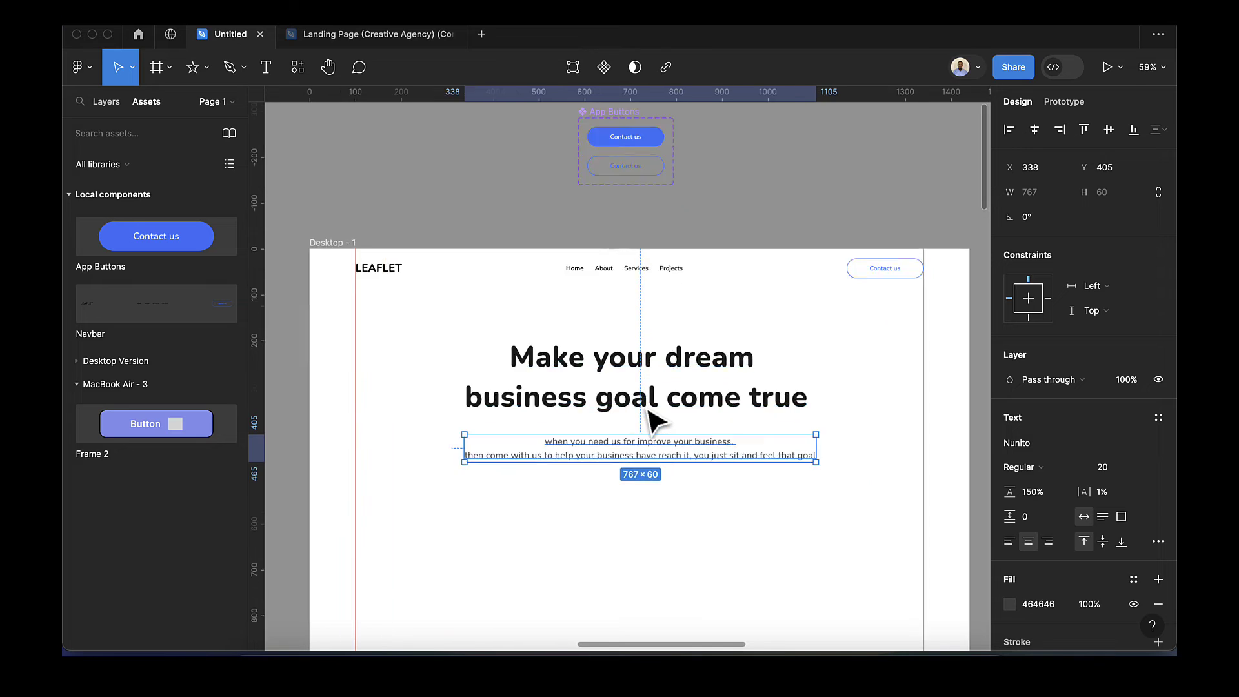
scroll(644, 413, "up", 5)
left_click(642, 395)
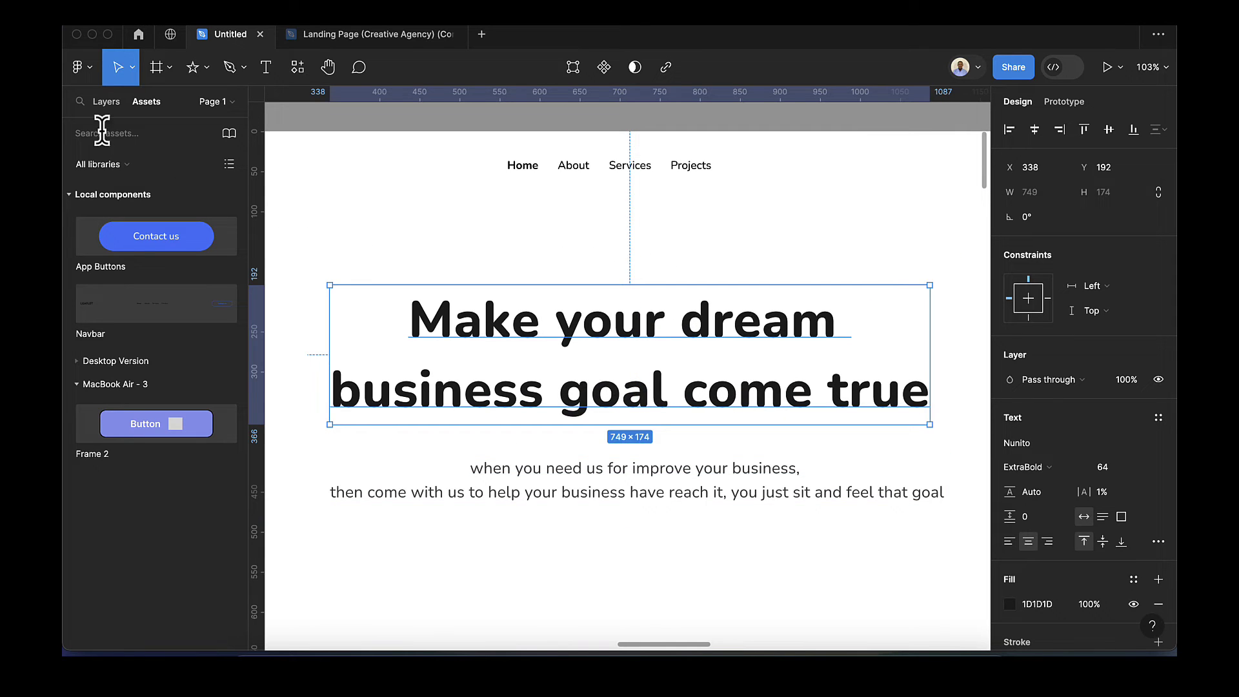
Place an instance of the App Buttons component below the hero paragraph at X 615, Y 518.
left_click(106, 103)
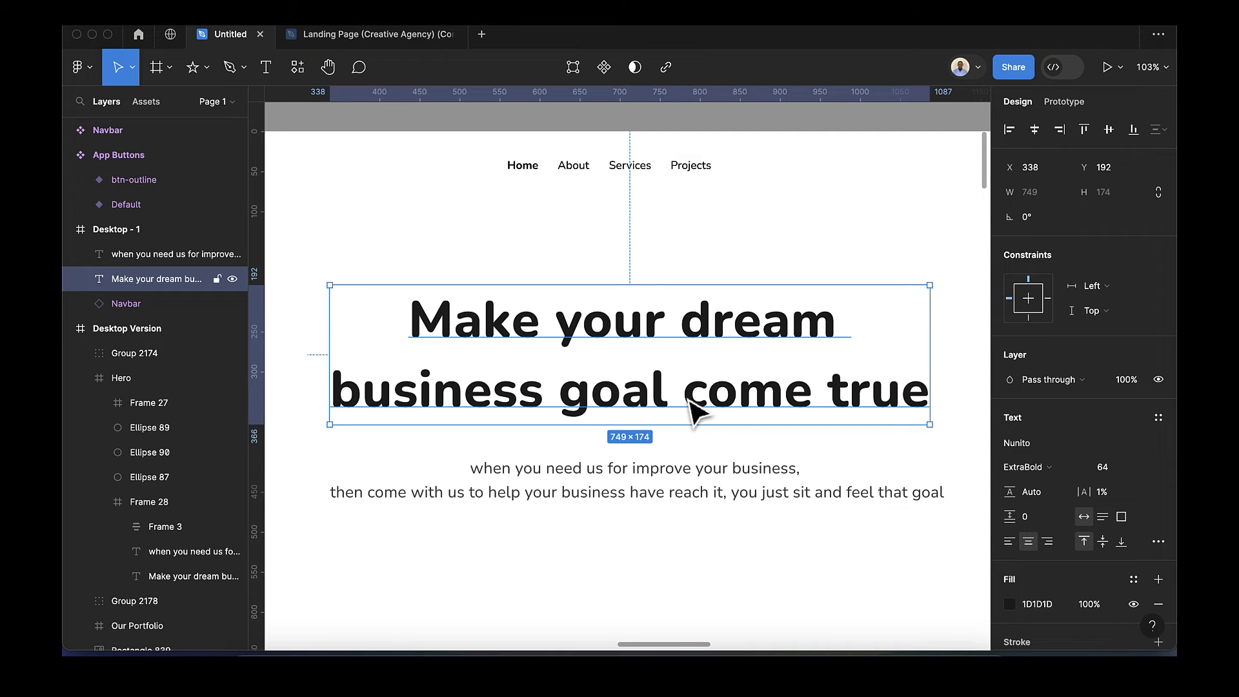
left_click(694, 497)
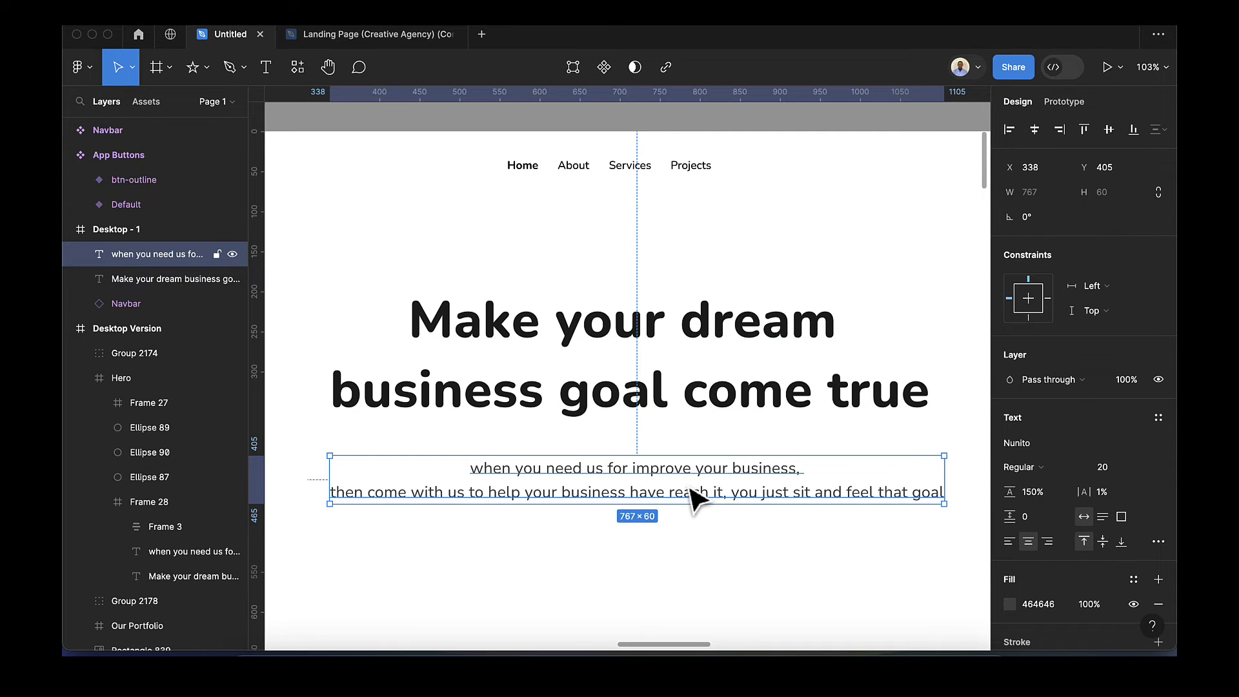
scroll(697, 497, "down", 5)
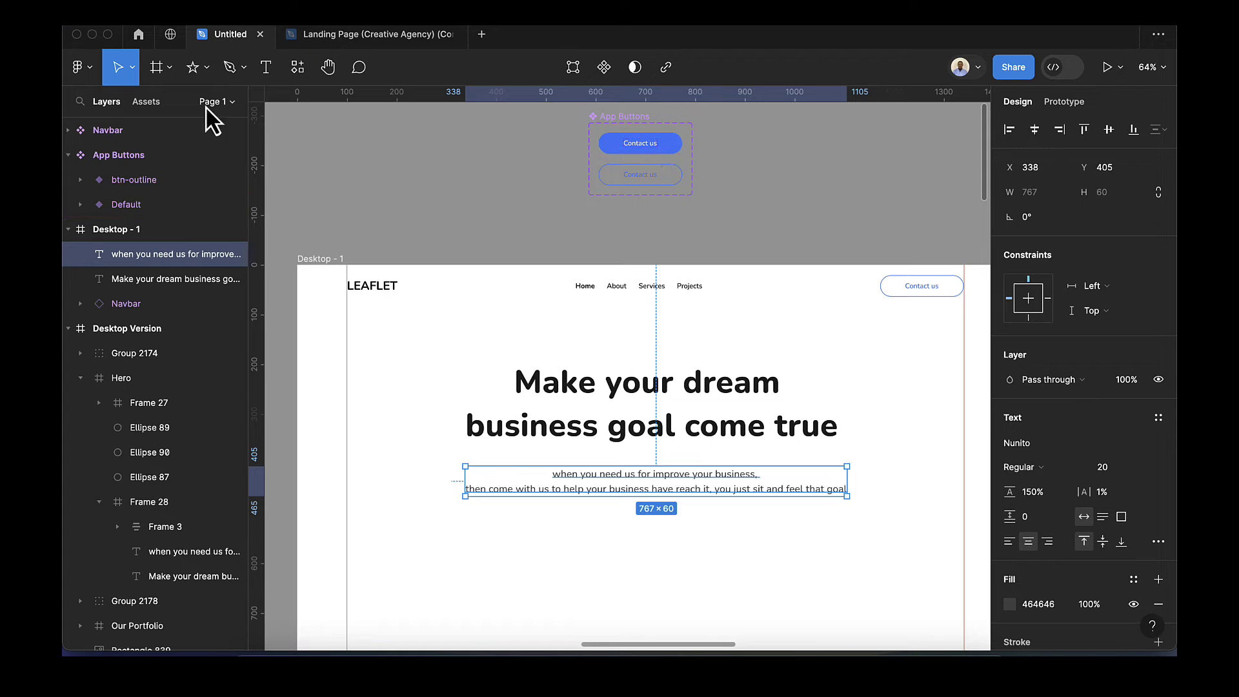
left_click(145, 102)
left_click_drag(167, 242, 641, 545)
scroll(639, 547, "down", 2)
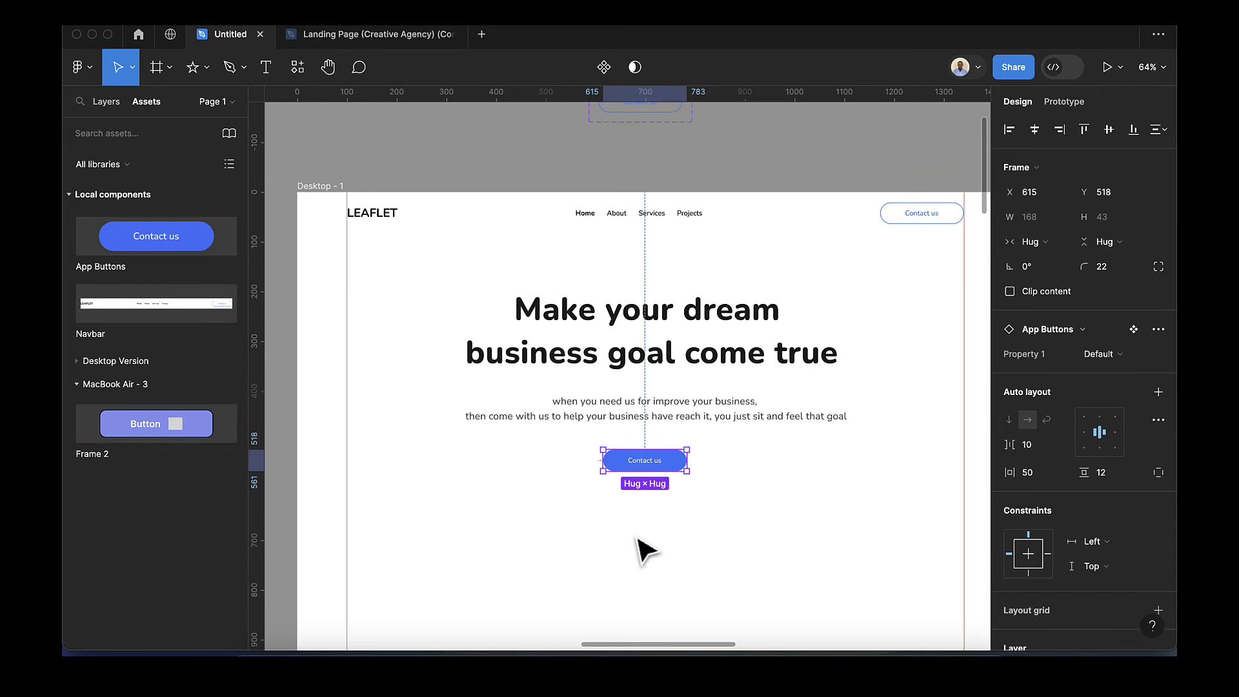
Change the label of the hero button instance to "Start Project".
scroll(651, 475, "up", 5)
double_click(658, 470)
double_click(652, 458)
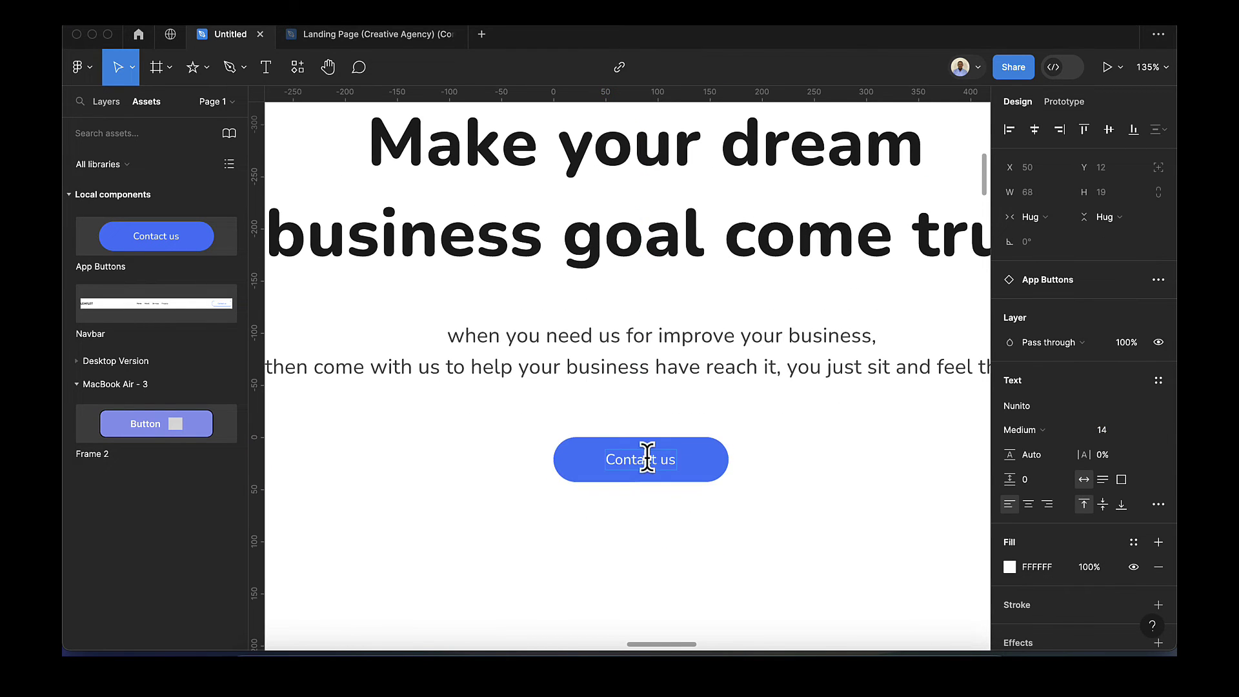
key("BackSpace")
type("Start Project")
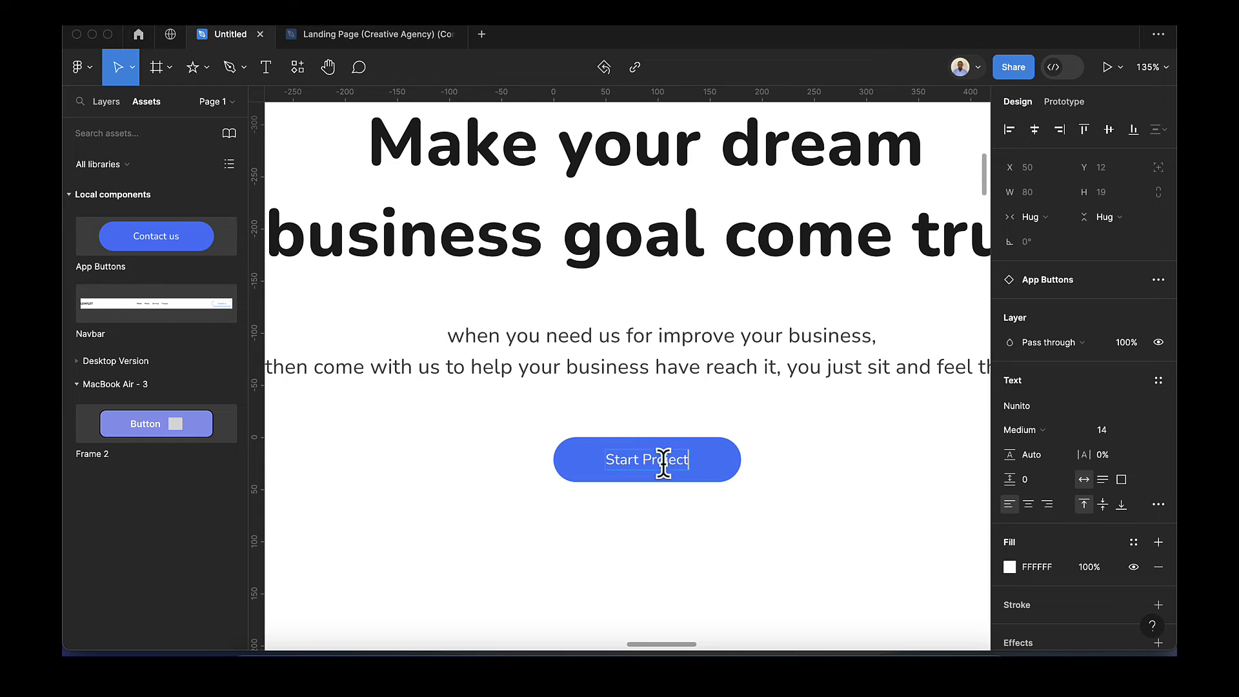
key("Escape")
scroll(644, 512, "down", 5)
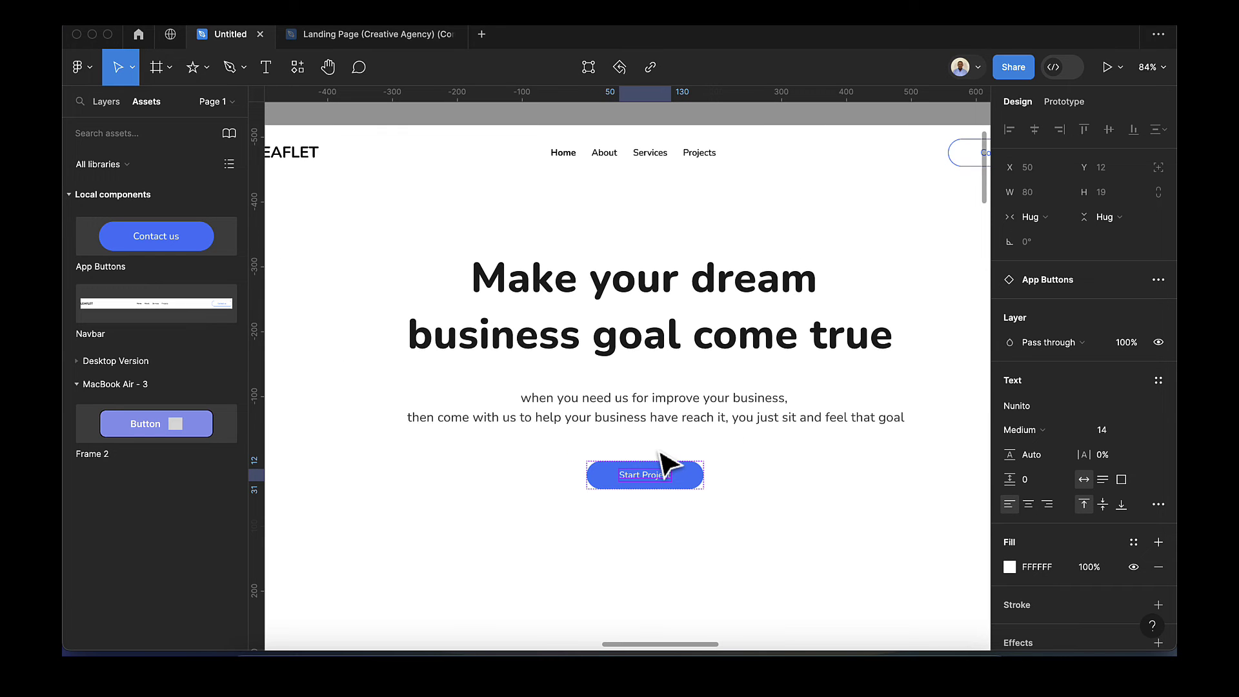
scroll(671, 381, "down", 1)
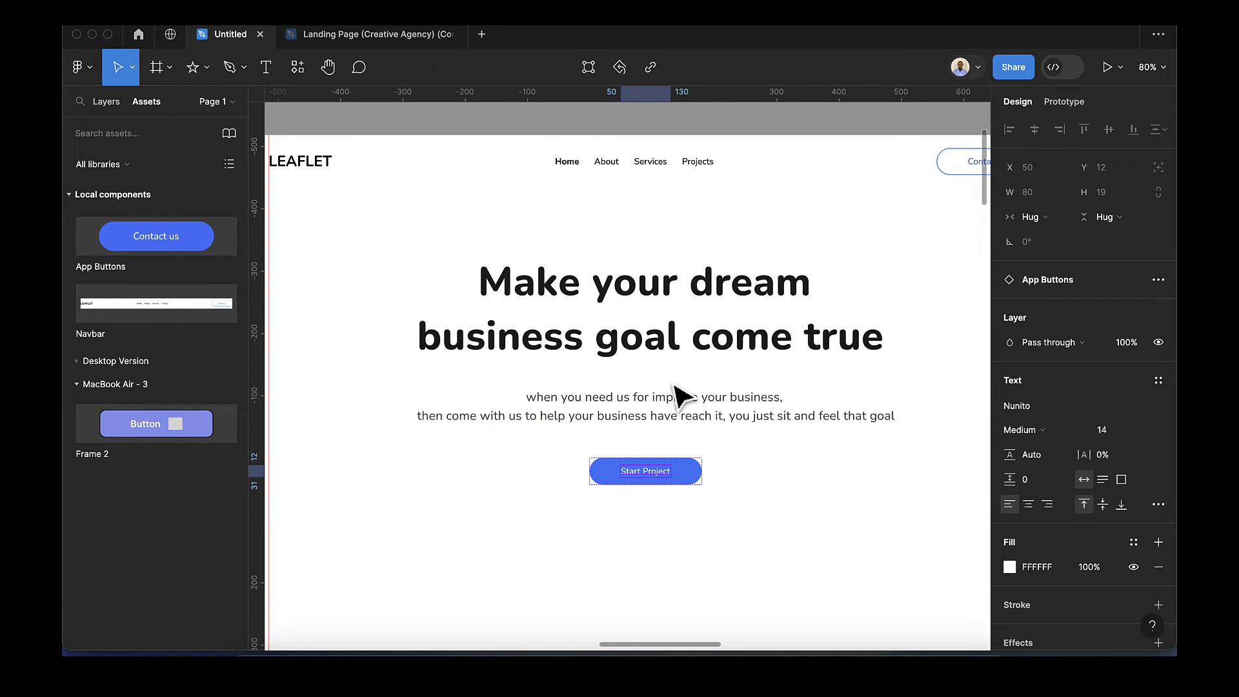
Combine the hero heading, paragraph and Start Project button in a vertical auto layout with centred alignment.
left_click(106, 101)
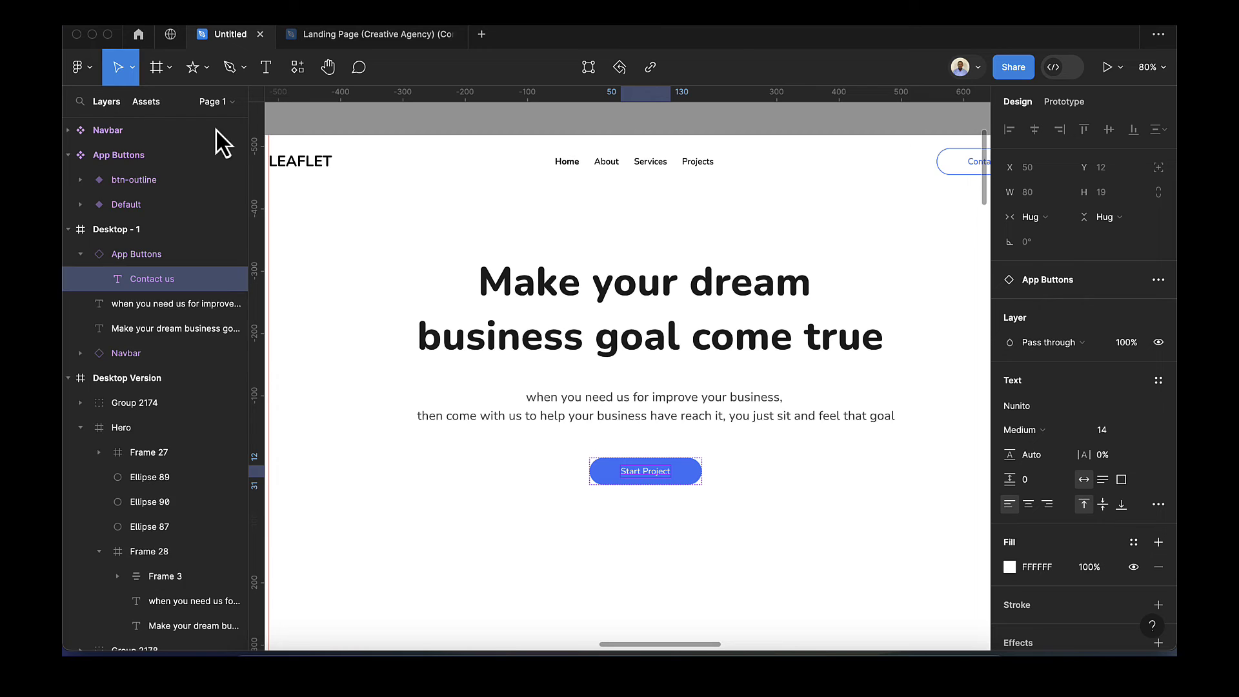
left_click(600, 288)
scroll(645, 336, "down", 1)
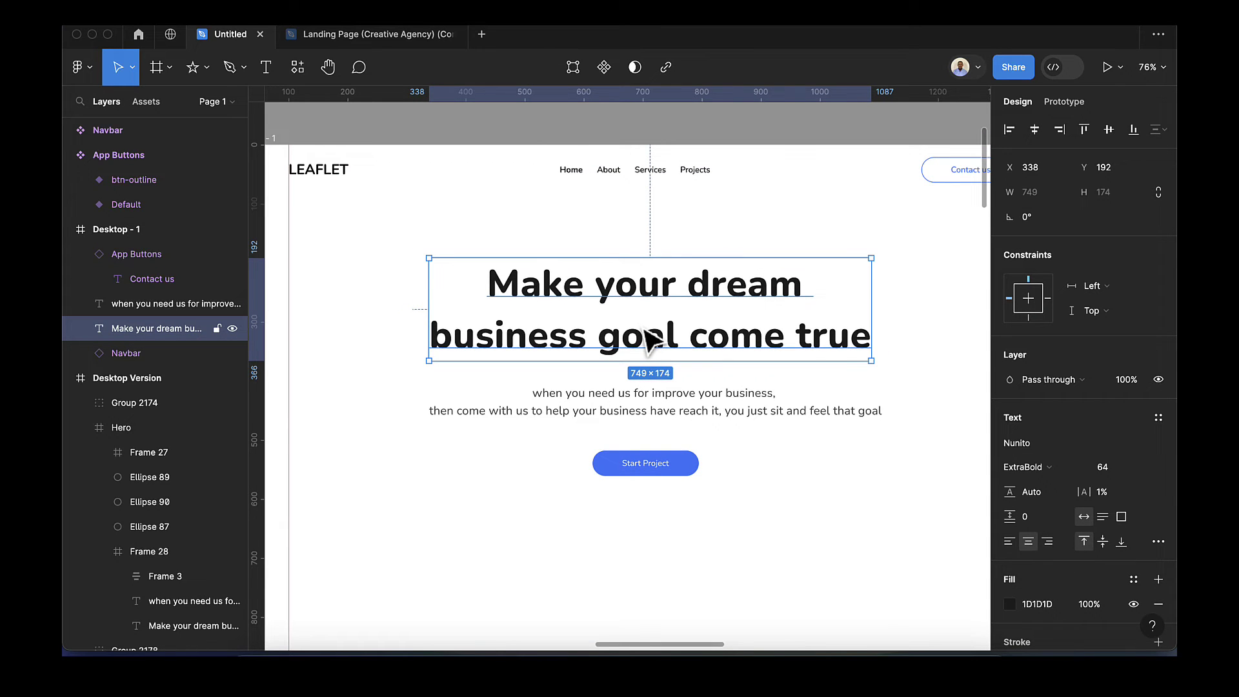
left_click(676, 408, "shift")
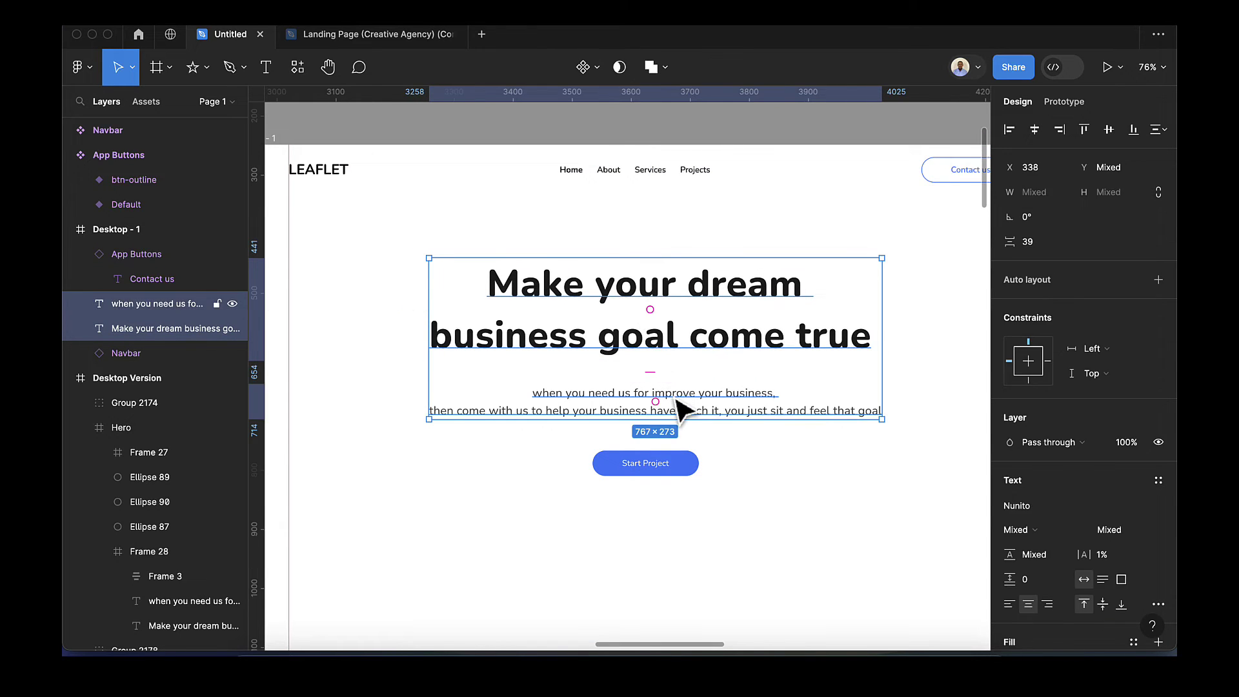
left_click(694, 477, "shift")
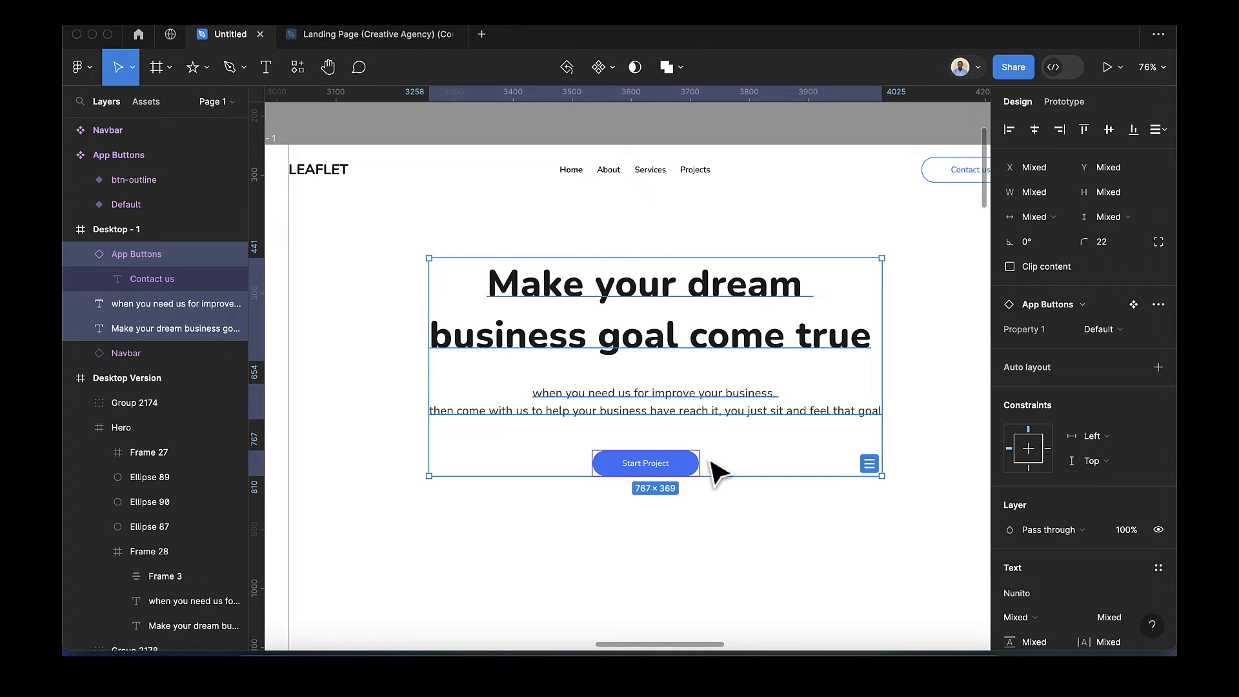
key("shift+a")
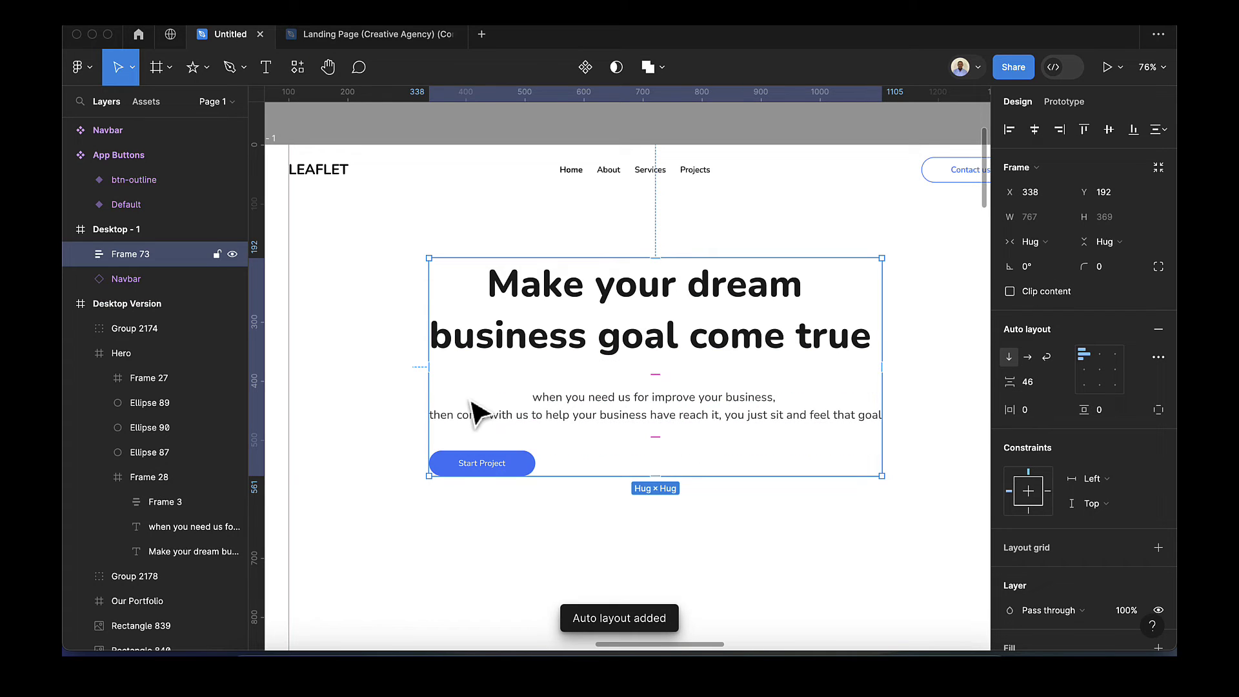
left_click(1102, 373)
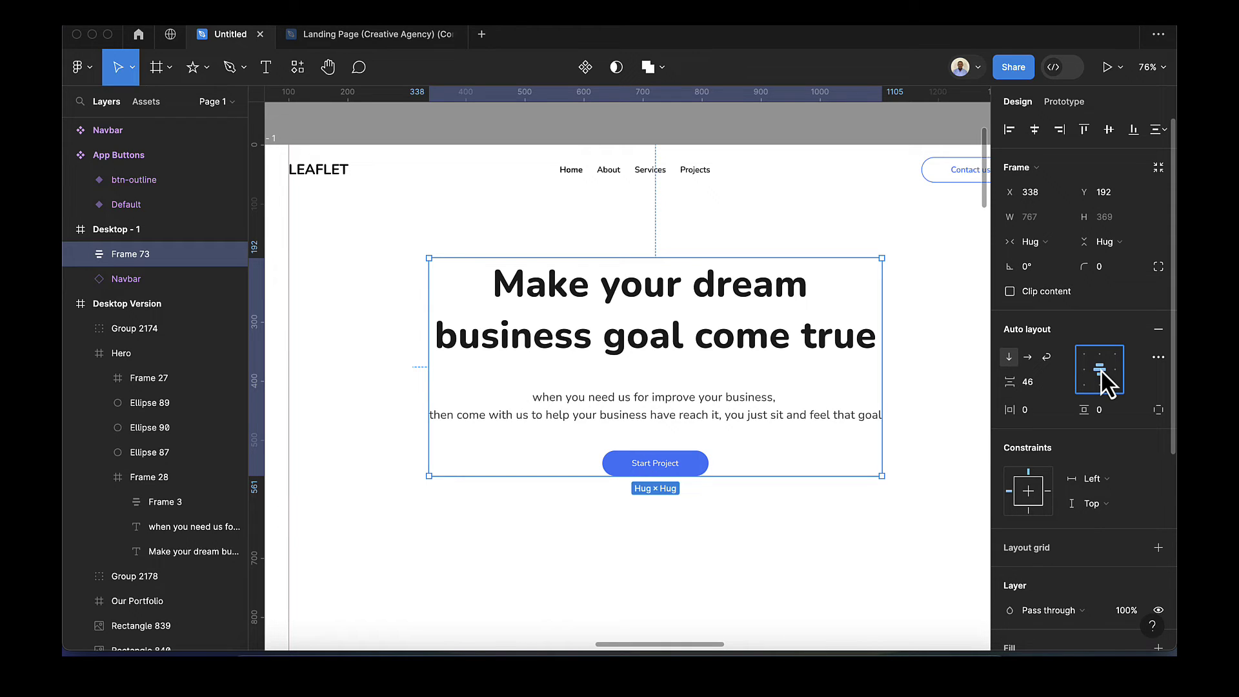
Set the hero auto layout frame's vertical padding to 20 and move the frame up to X 336, Y 134.
left_click(1103, 412)
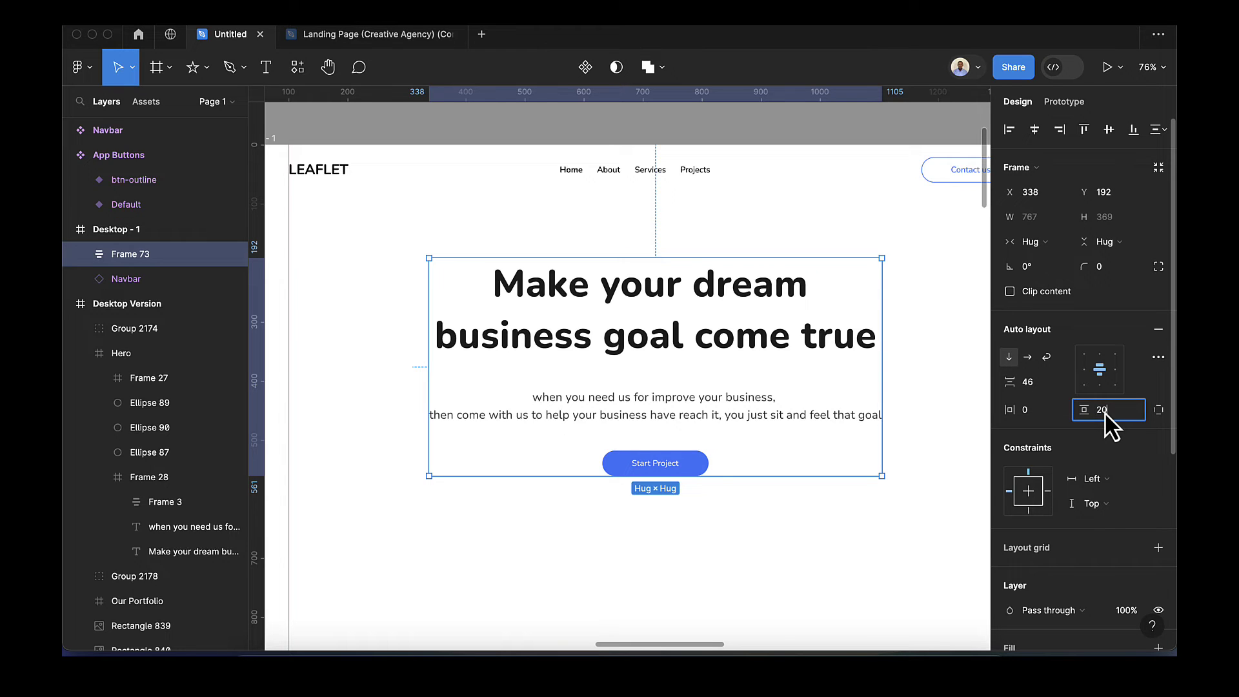
key("Return")
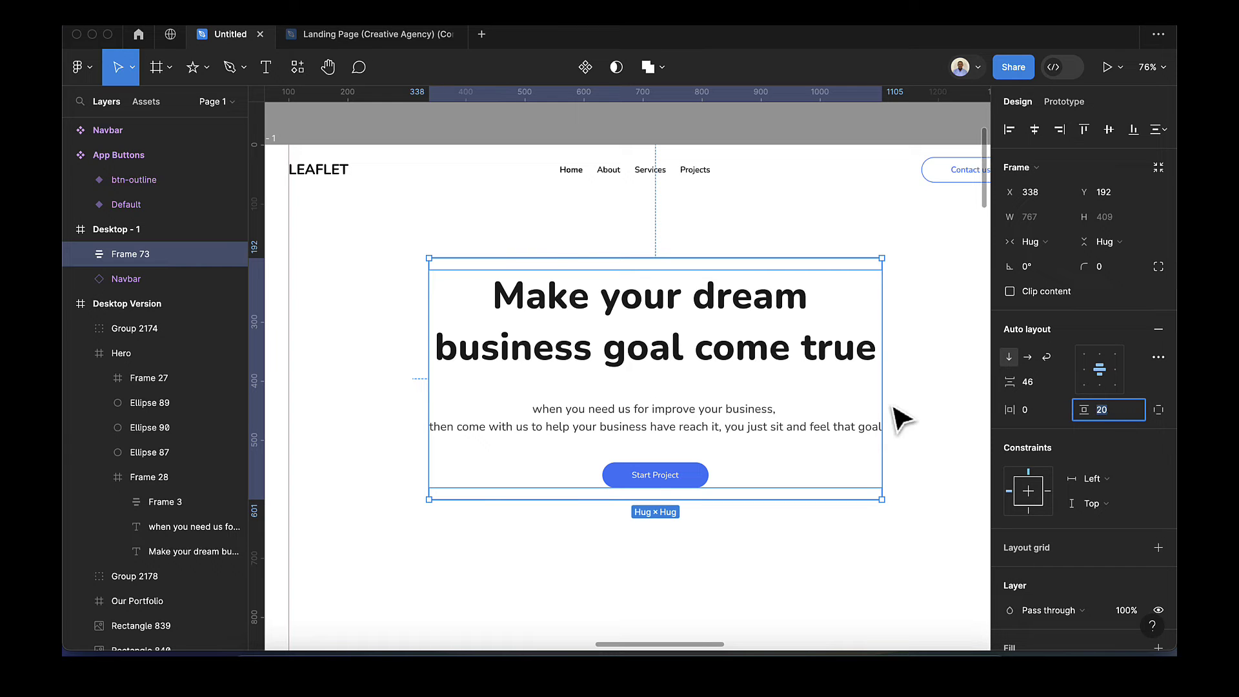
left_click_drag(657, 379, 655, 343)
scroll(655, 343, "down", 5)
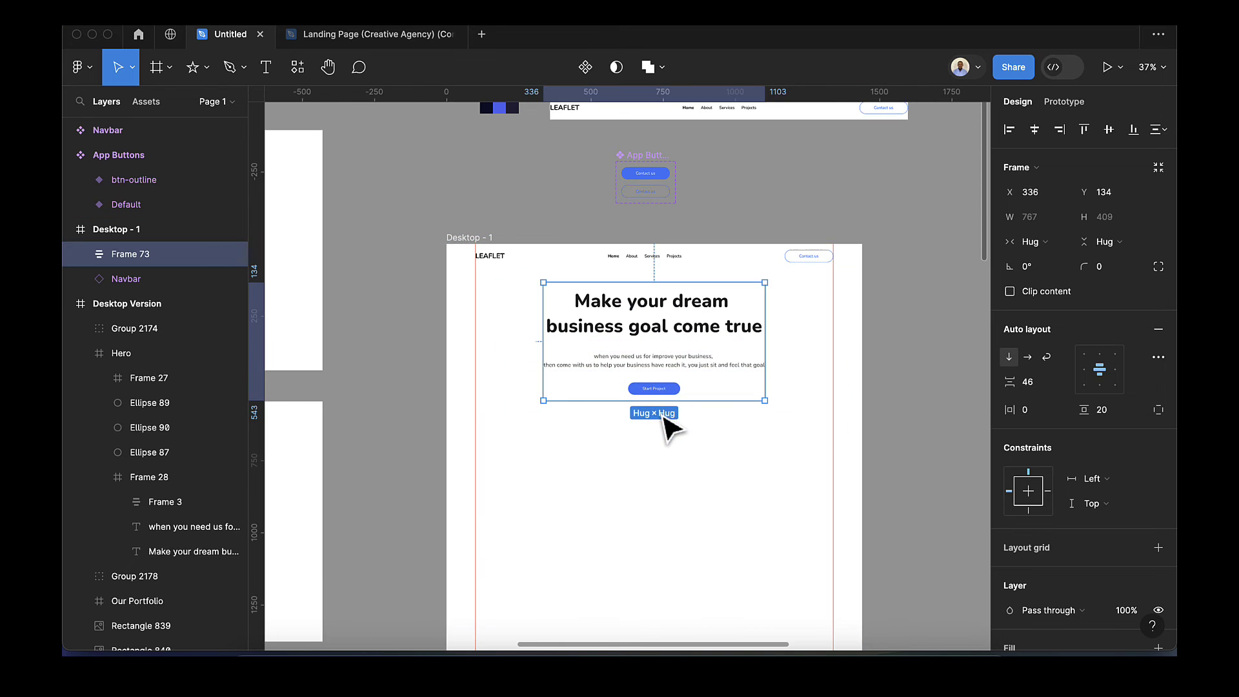
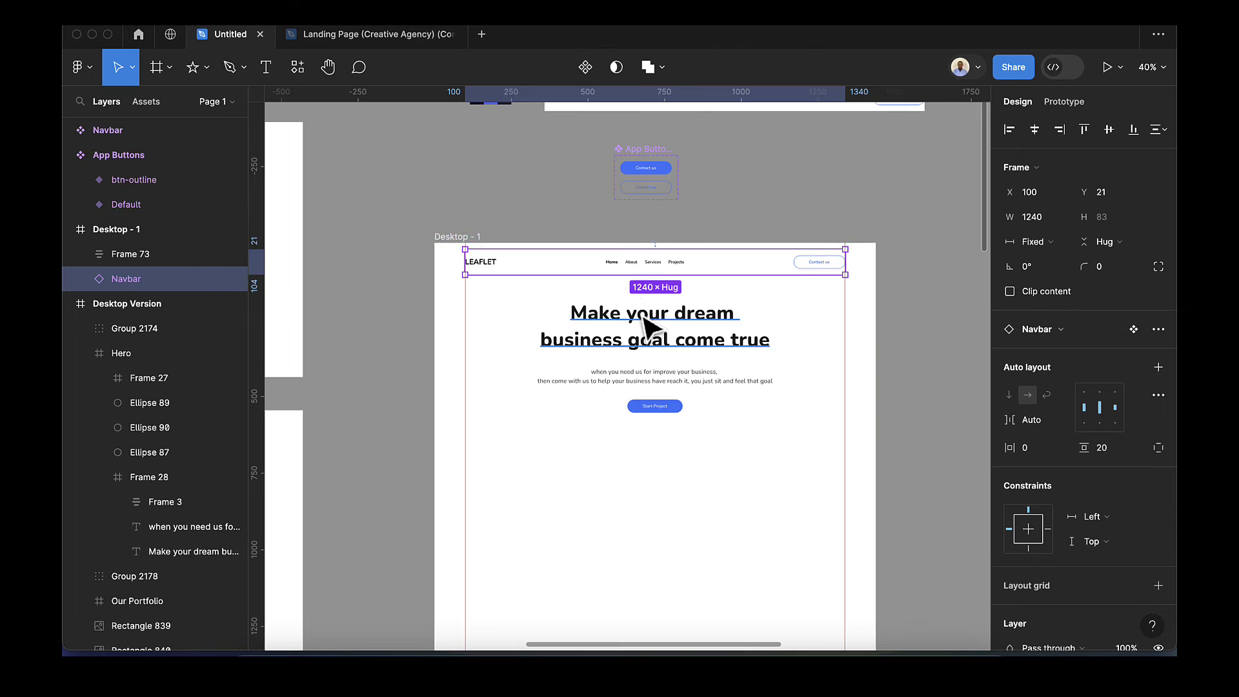
Draw a rectangle about 820 × 438 in the desktop frame below the Start Project button.
scroll(665, 349, "down", 1)
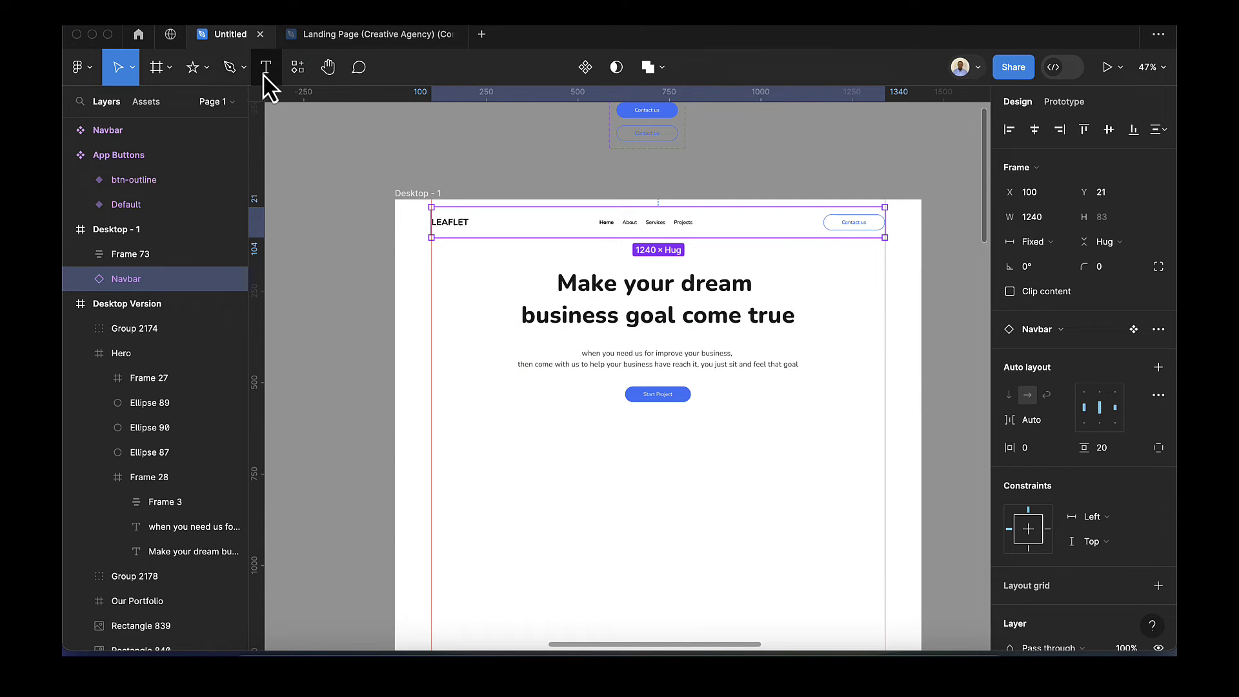
left_click(211, 71)
left_click(181, 104)
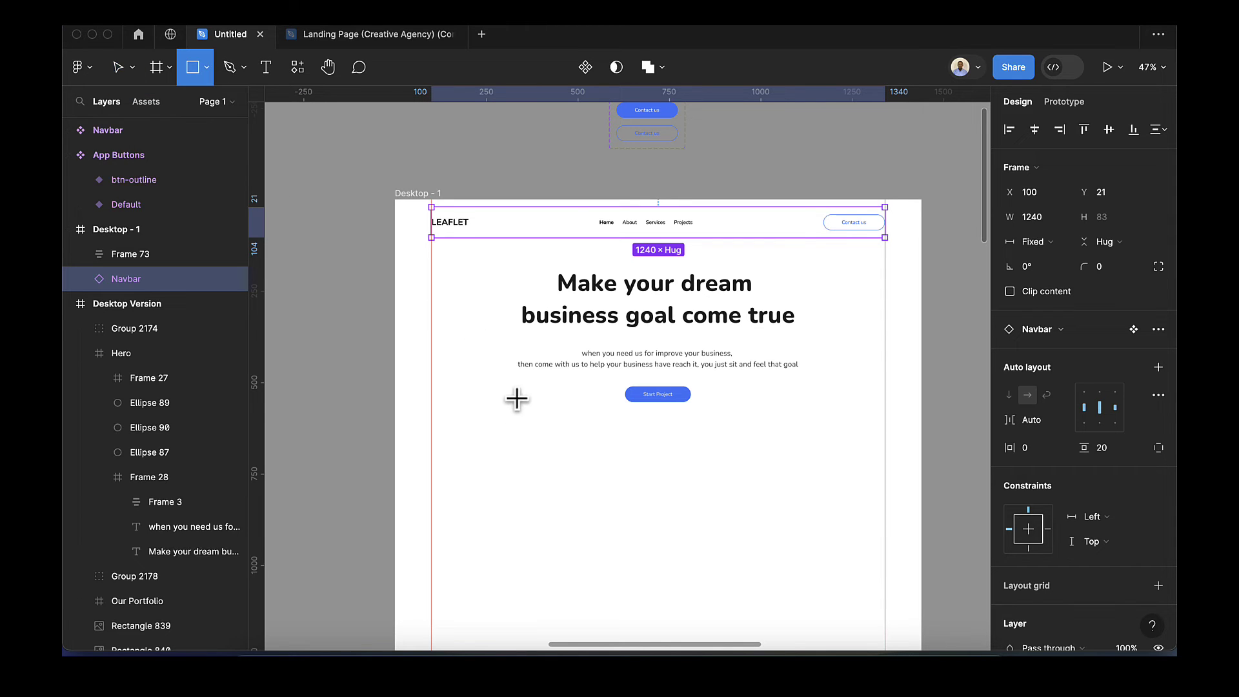
left_click_drag(523, 455, 823, 616)
scroll(600, 535, "down", 1)
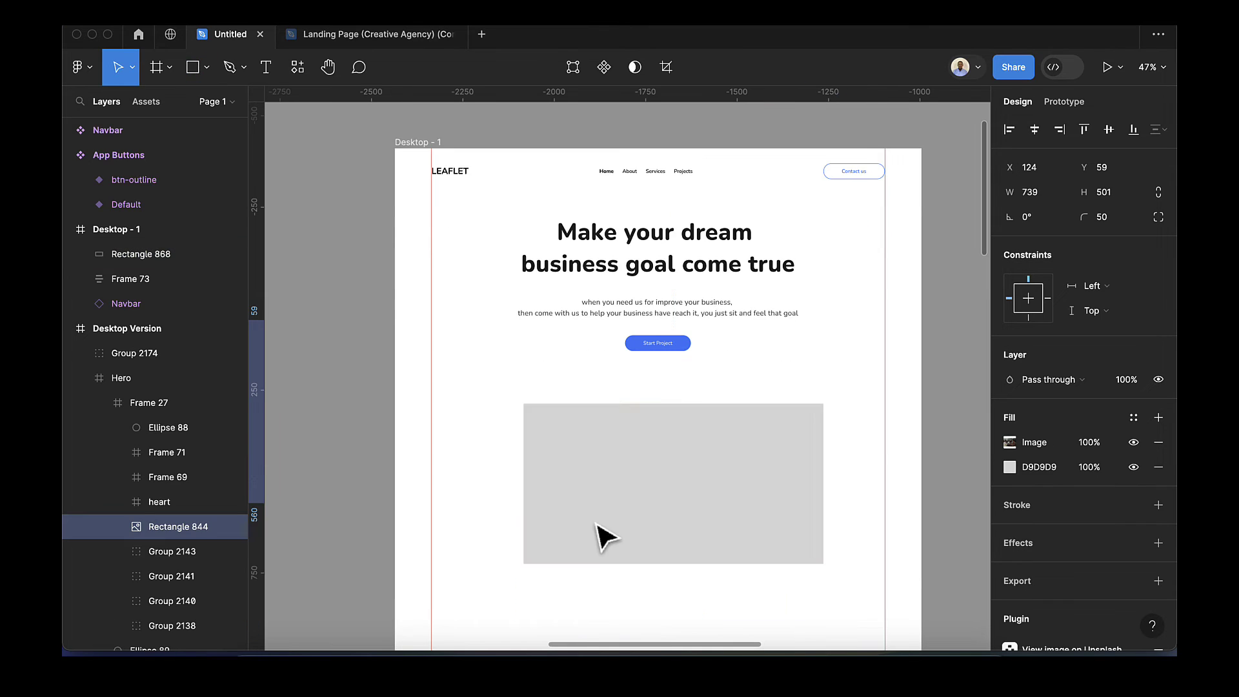
Resize the grey rectangle to 739 × 501 and move it up to X 355, Y 670.
left_click(655, 520)
left_click(1042, 195)
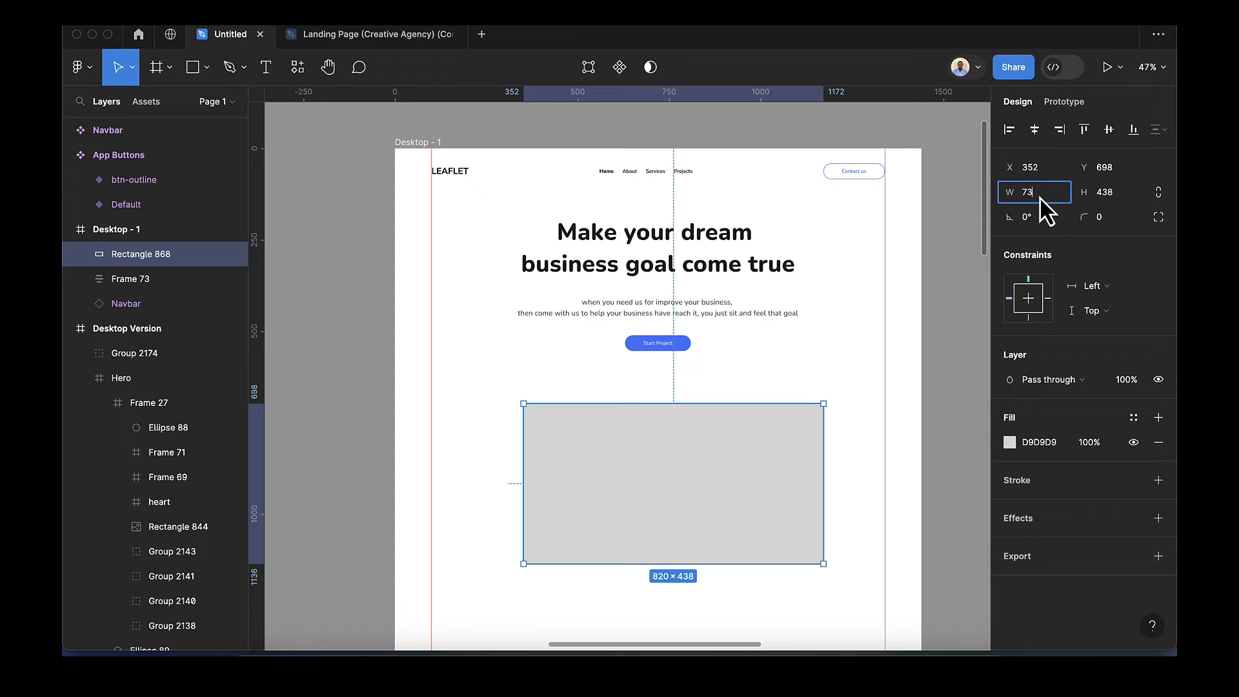
key("Return")
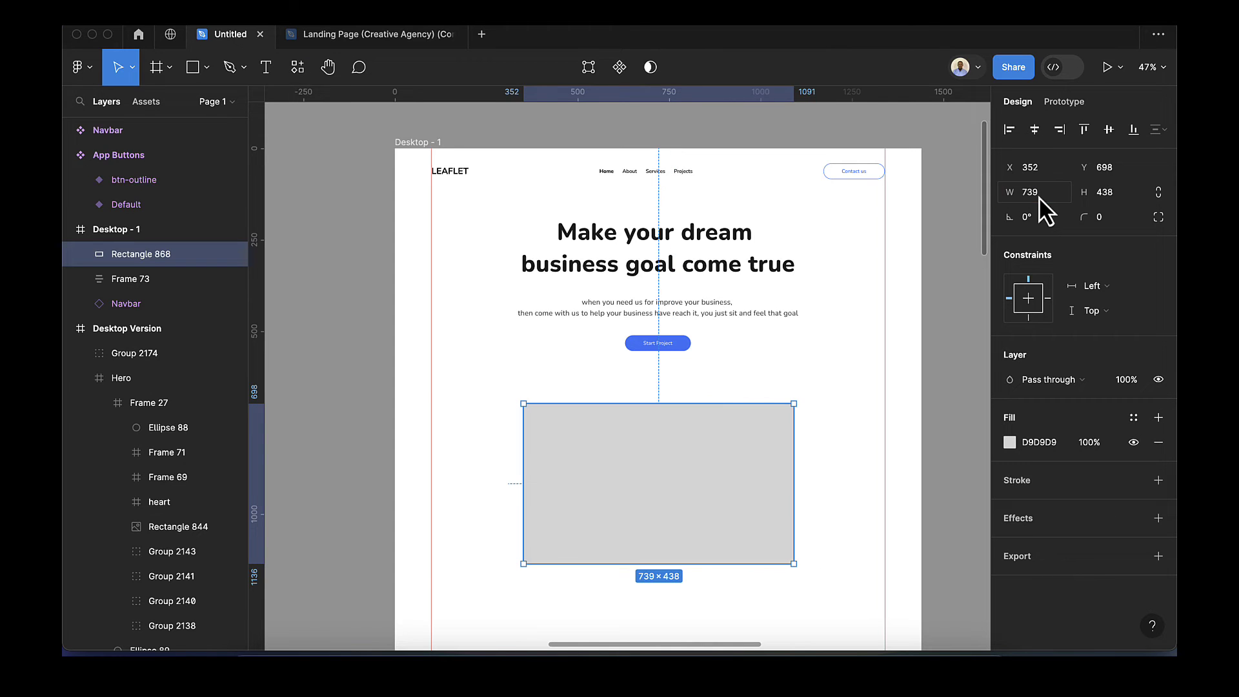
left_click(1119, 198)
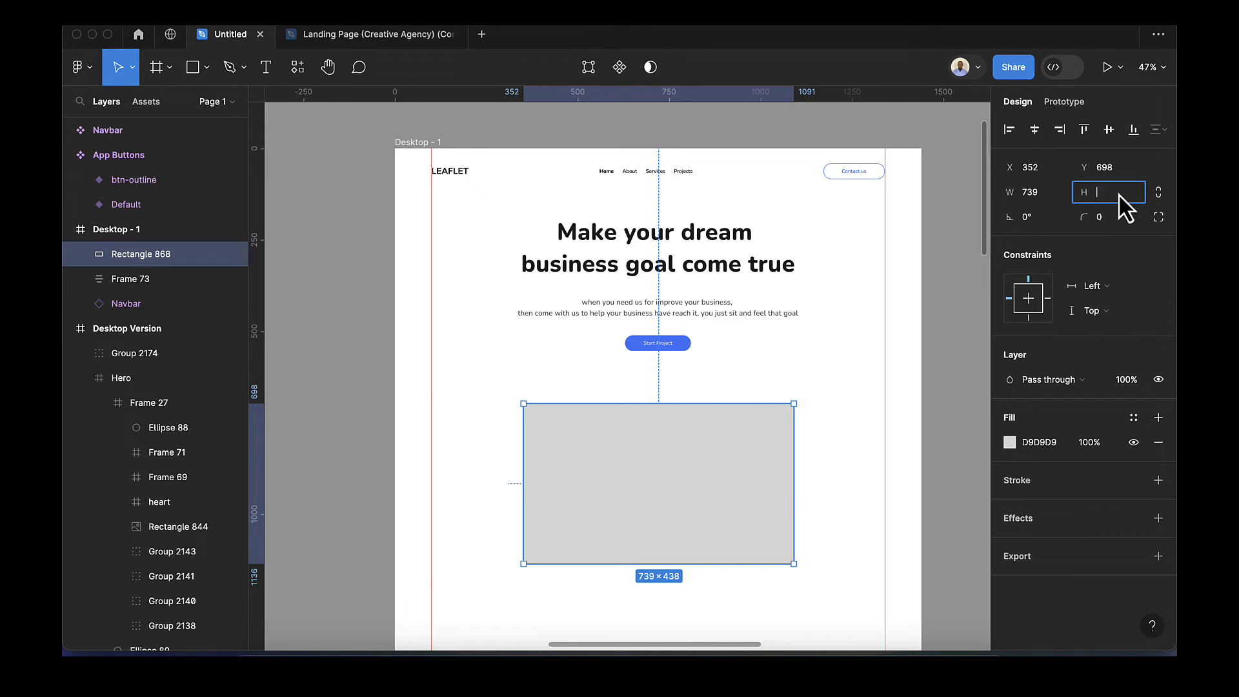
type("501")
key("Return")
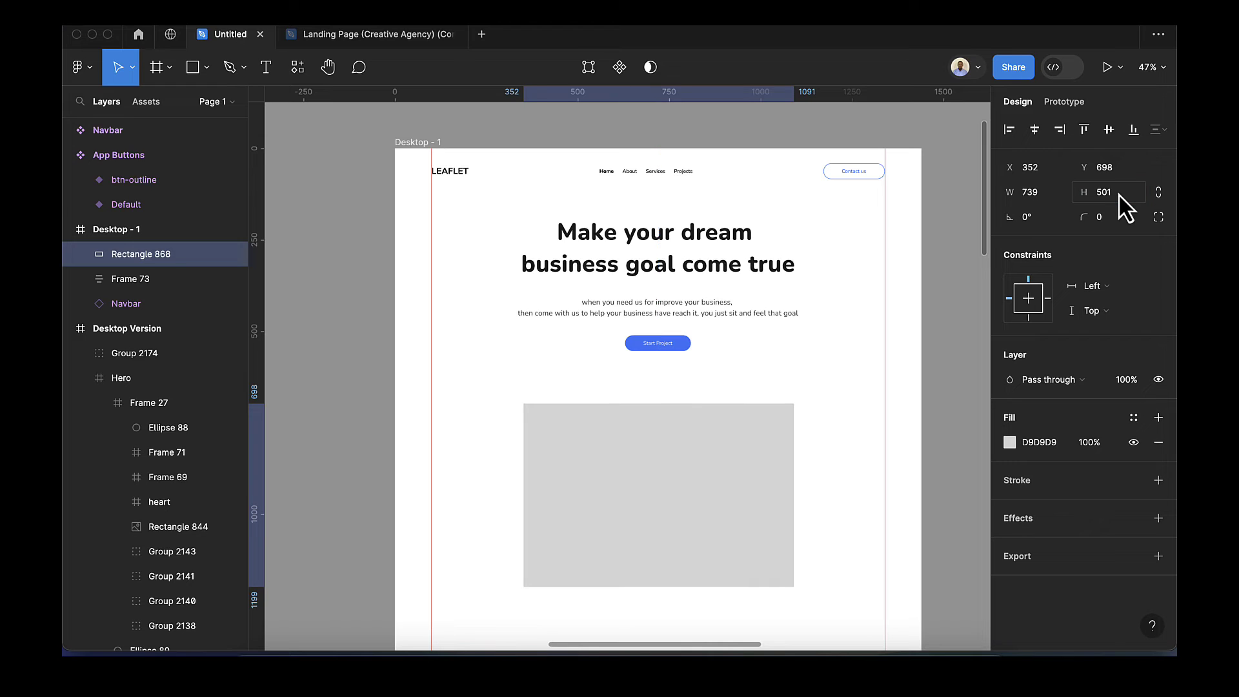
left_click_drag(691, 492, 694, 480)
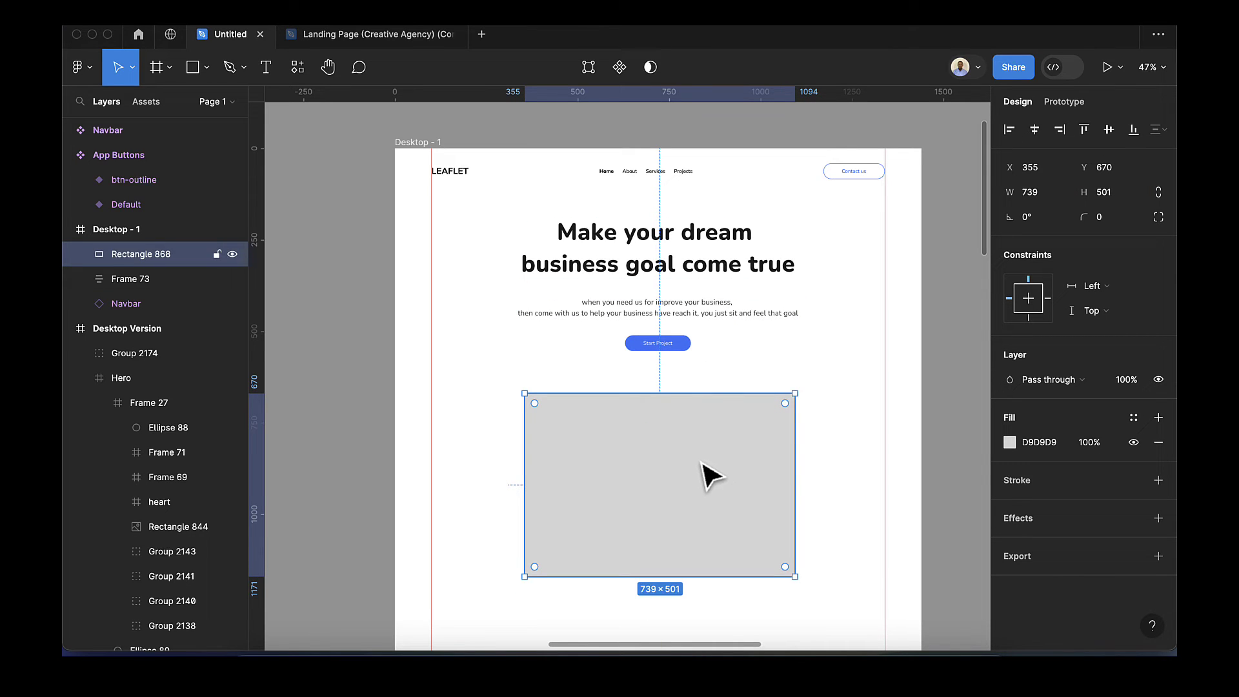
Run the Unsplash plugin on the selected rectangle and search its photos for "agency".
left_click(297, 67)
left_click(314, 101)
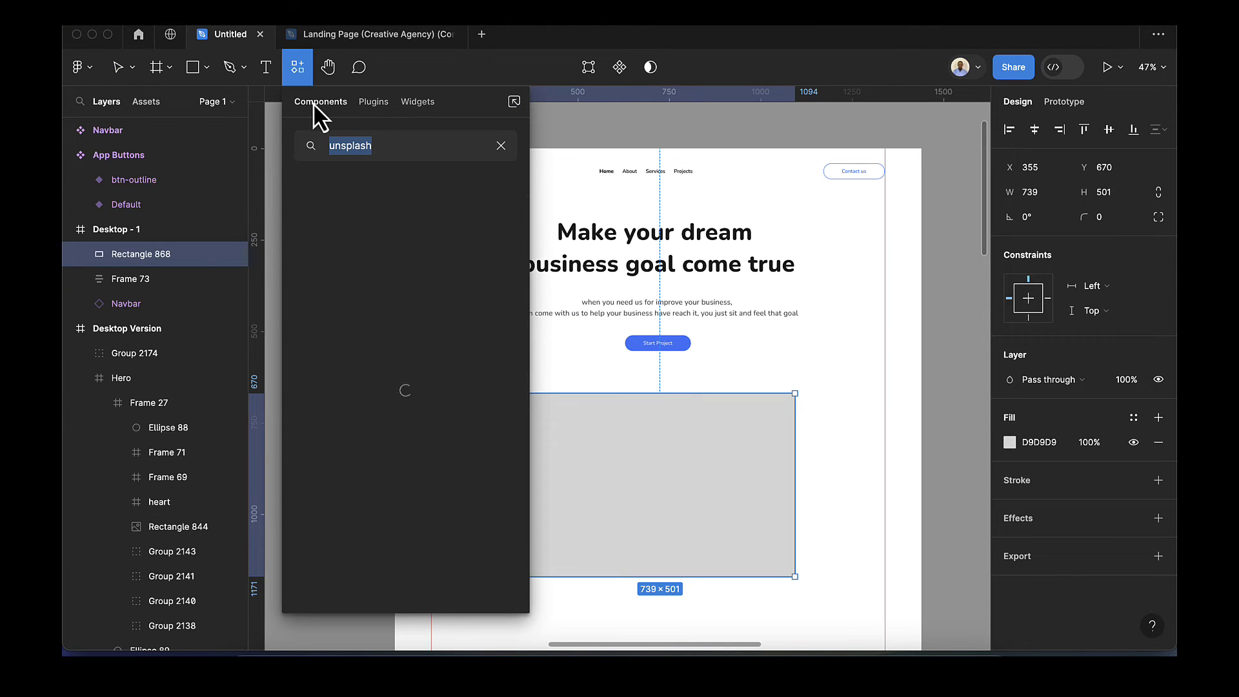
left_click(372, 102)
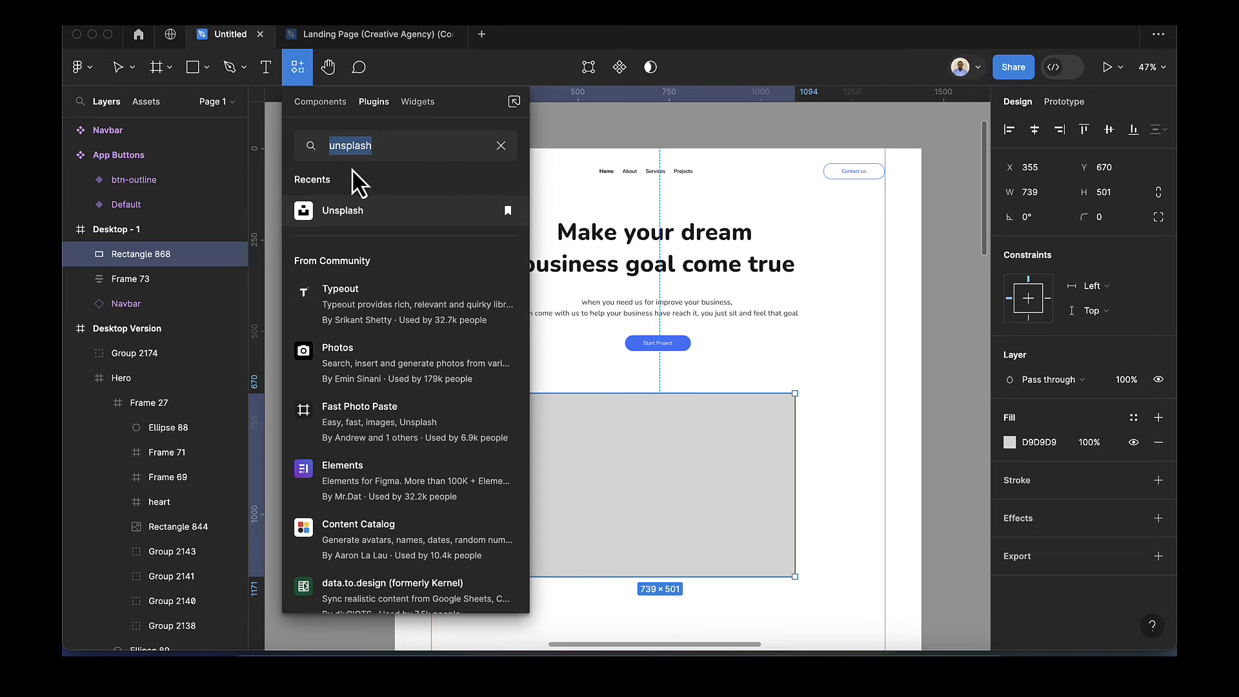
left_click(338, 215)
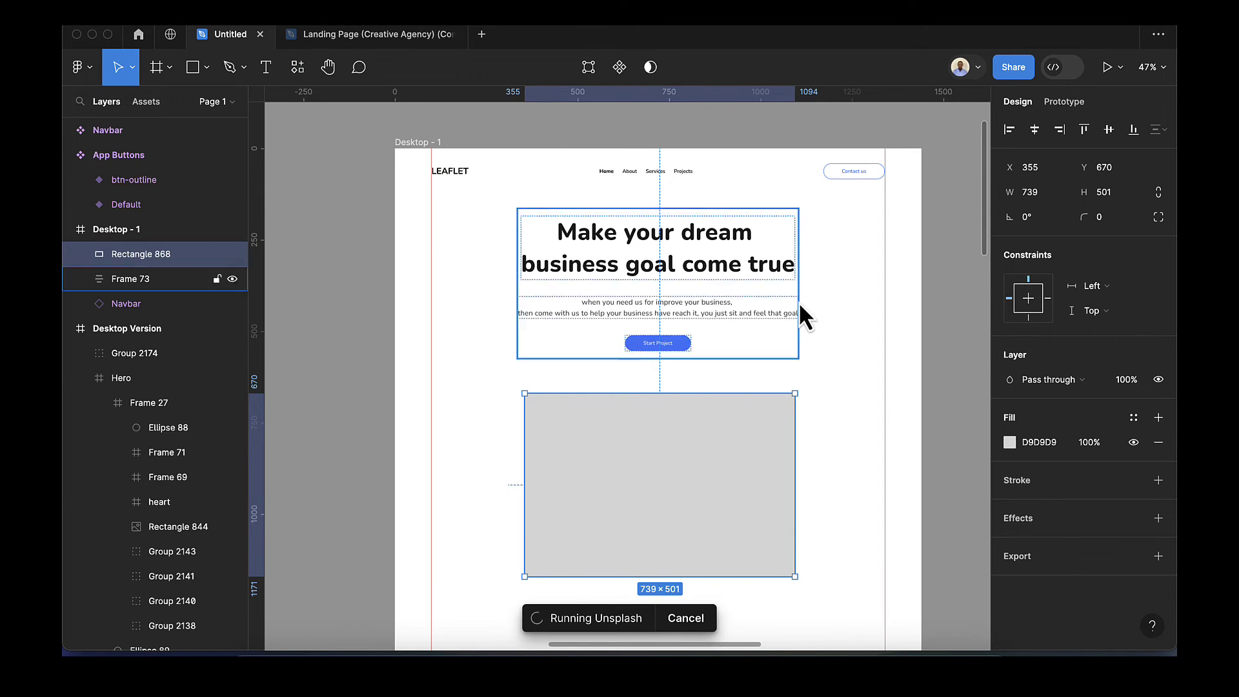
left_click(727, 210)
type("agency")
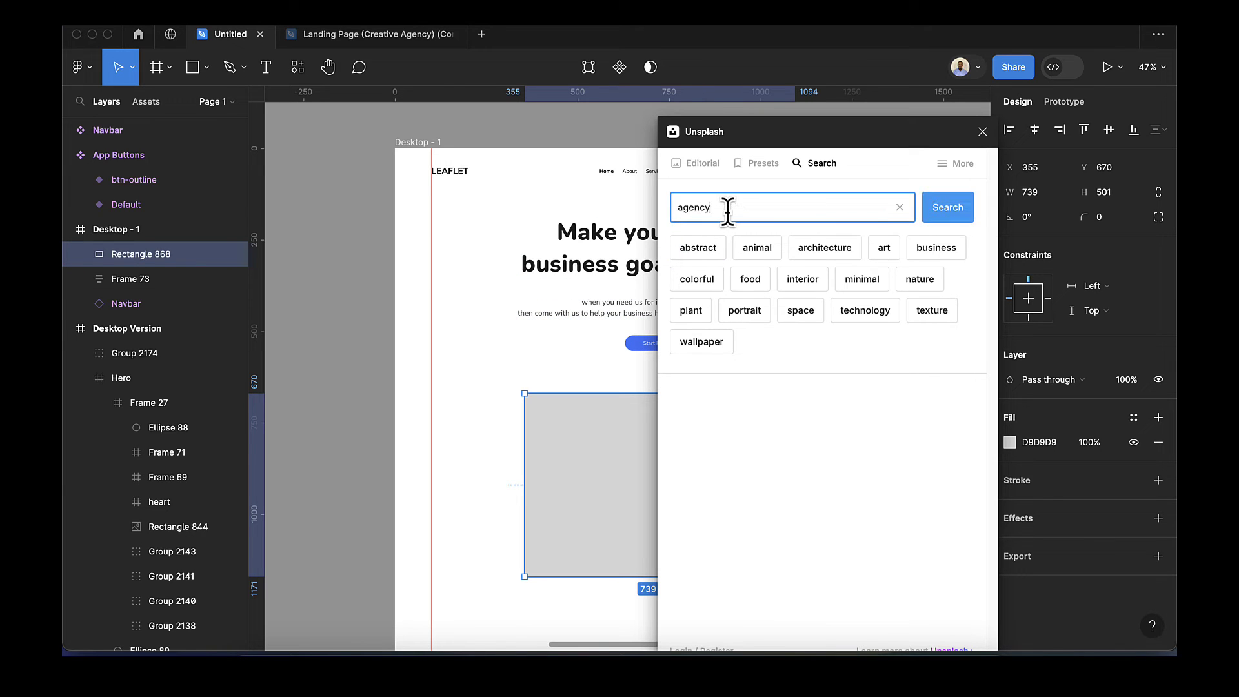
key("Return")
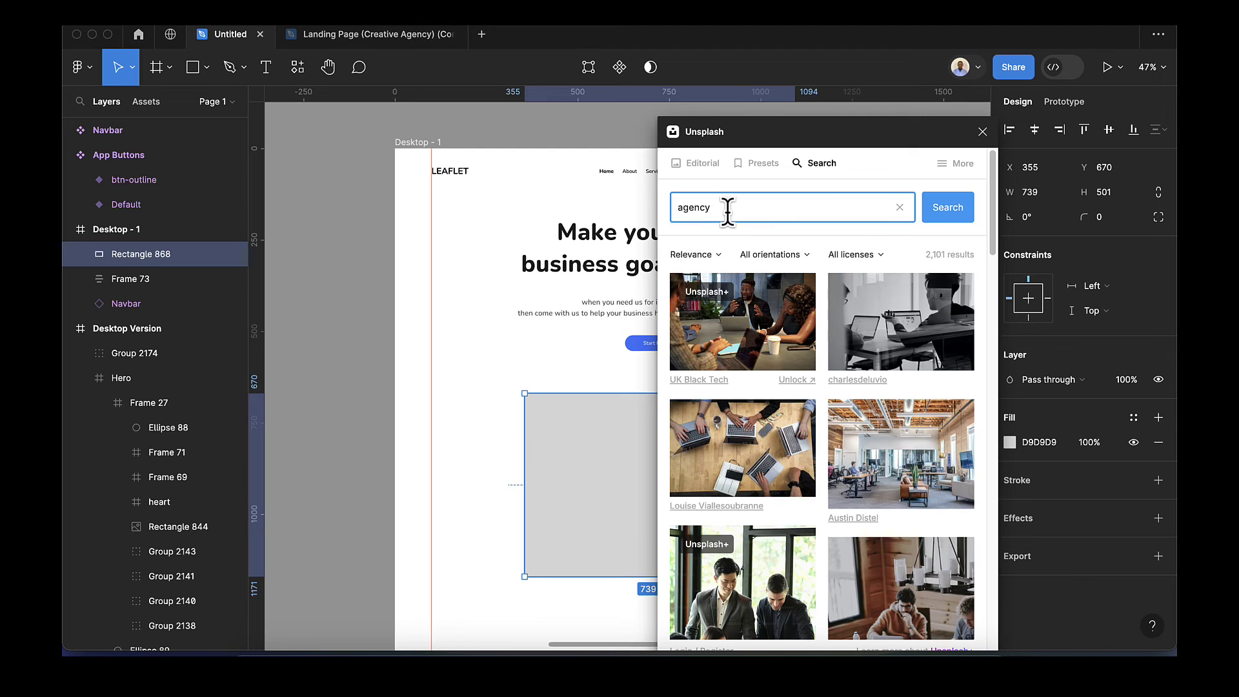
Fill the rectangle with the UK Black Tech photo of colleagues talking around a table with laptops.
scroll(479, 394, "right", 2)
scroll(478, 394, "right", 2)
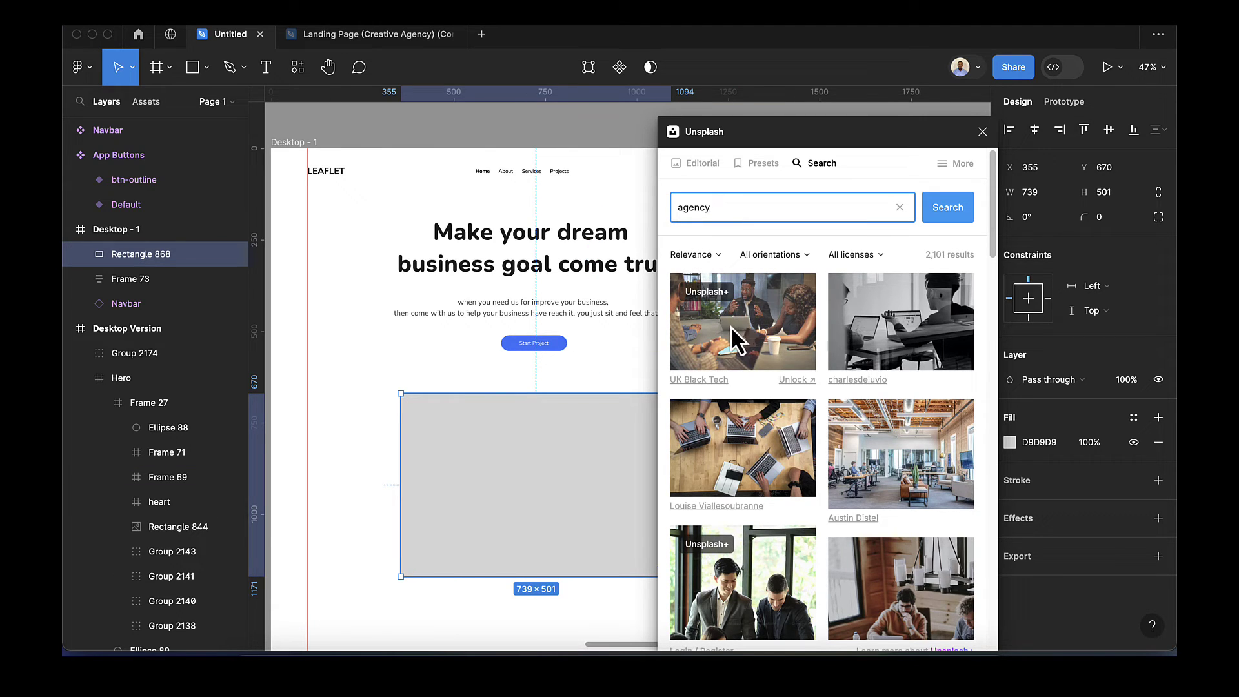
scroll(839, 501, "down", 6)
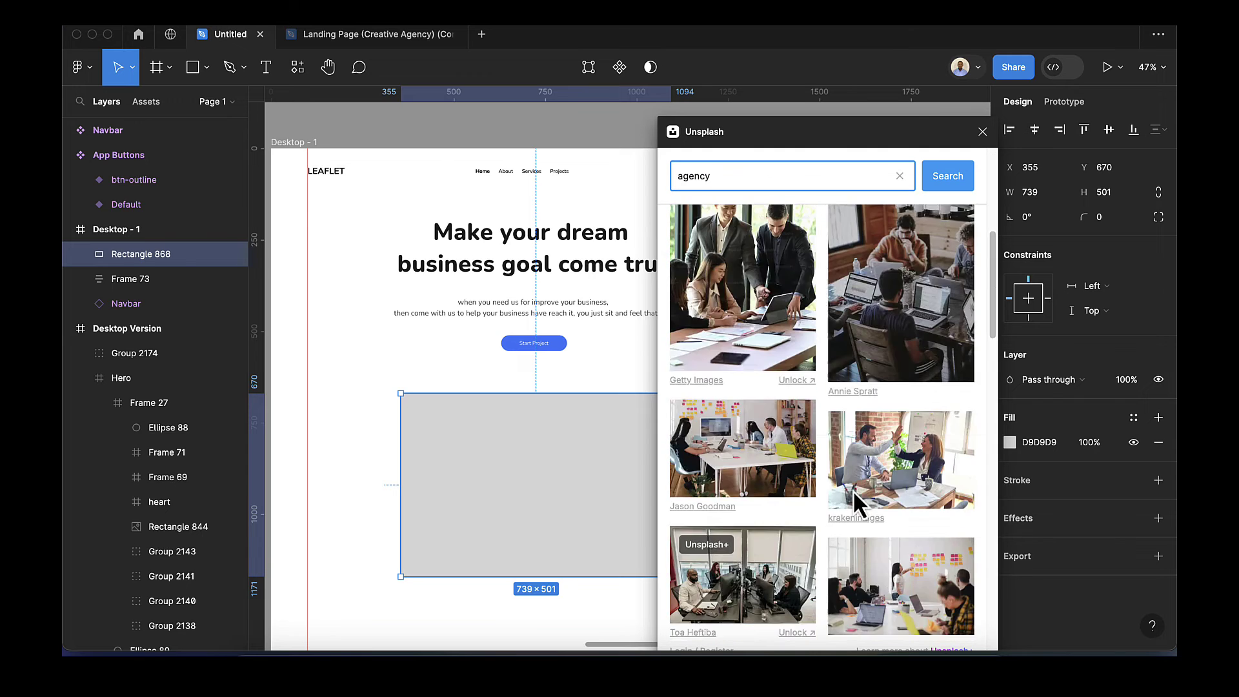
scroll(850, 466, "up", 6)
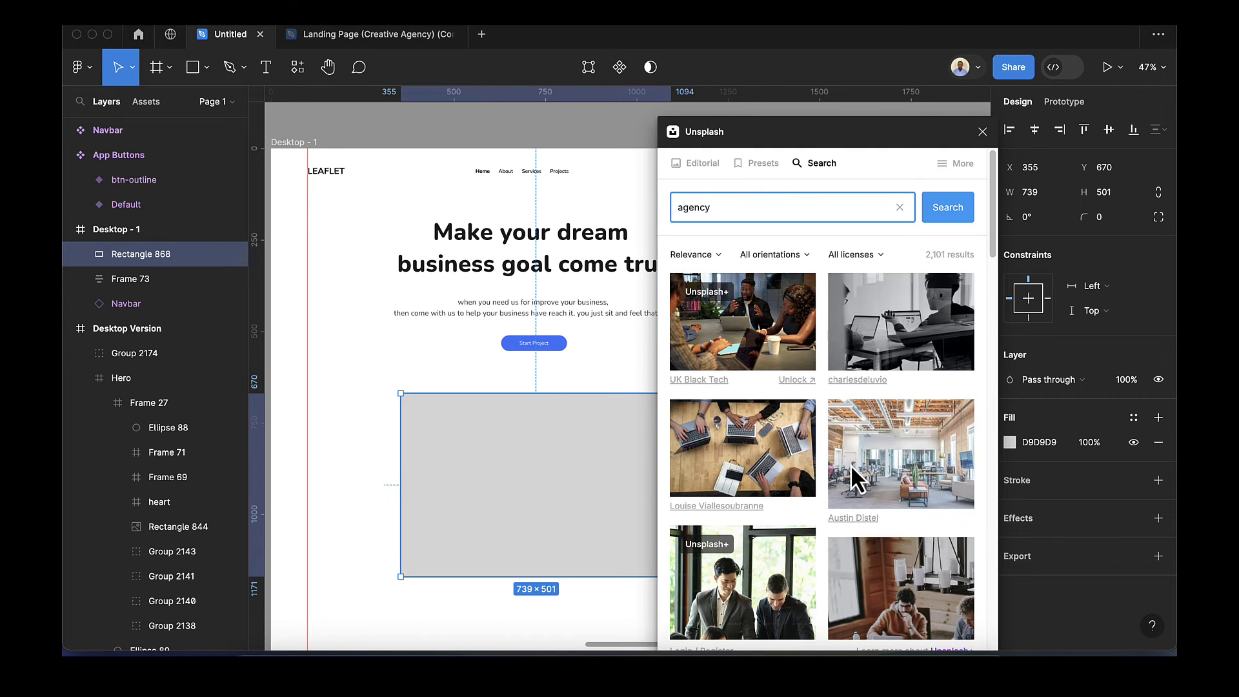
left_click(757, 339)
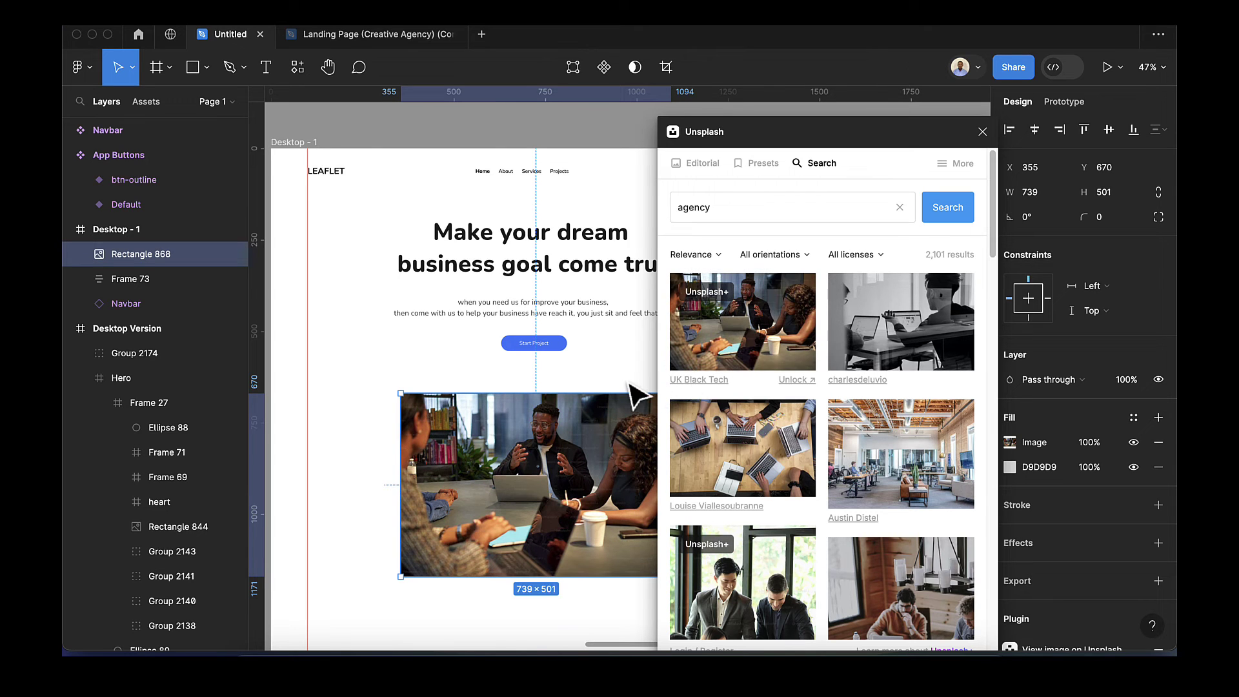
Undo the rectangle's photo fill and reapply the UK Black Tech photo of colleagues around a table from the Unsplash results.
left_click(522, 386)
key("super+z")
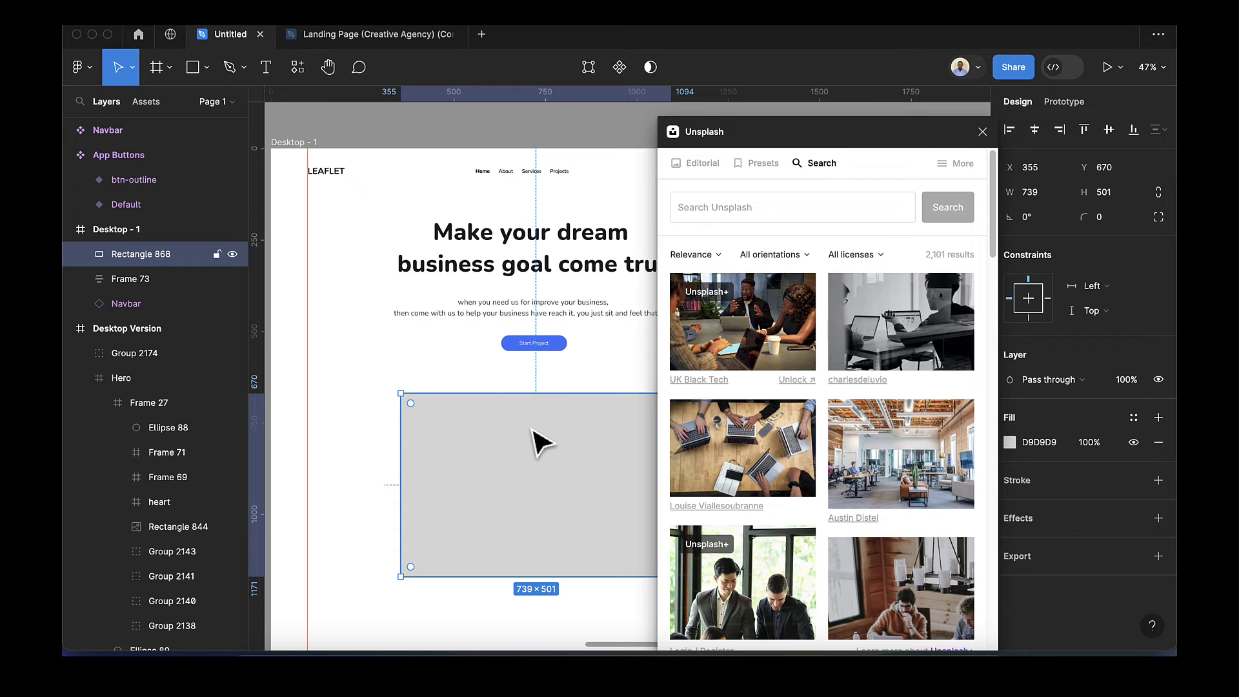
left_click(716, 336)
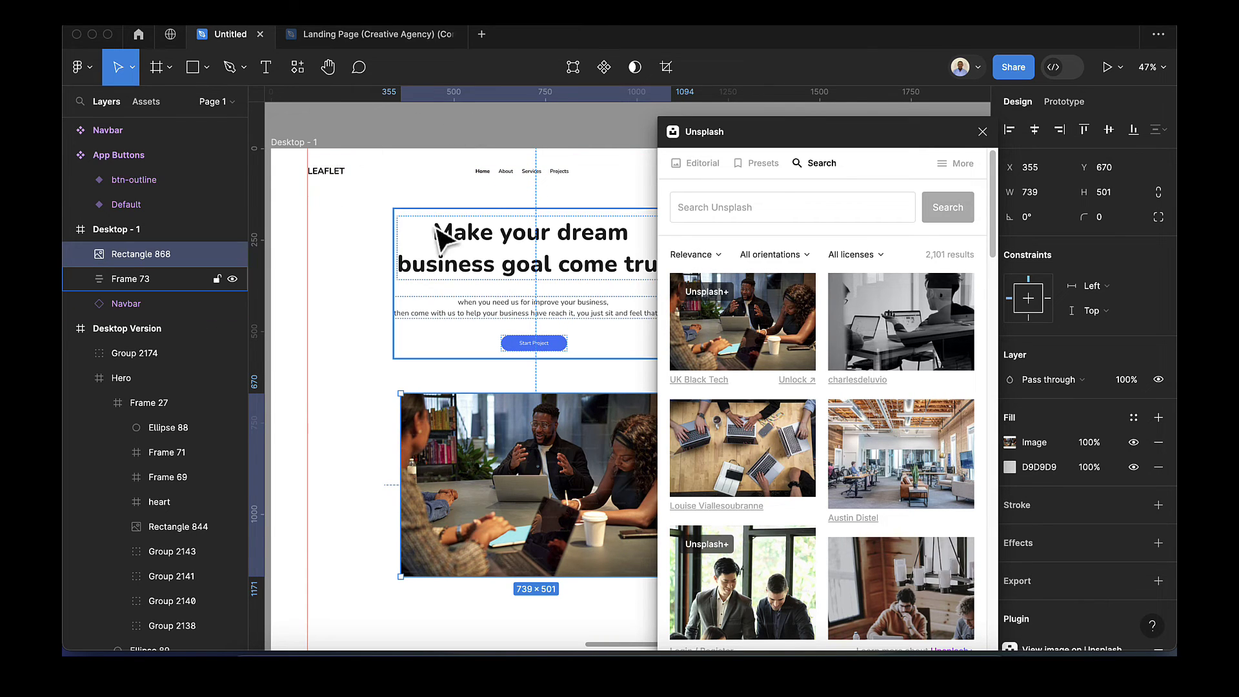
left_click(370, 361)
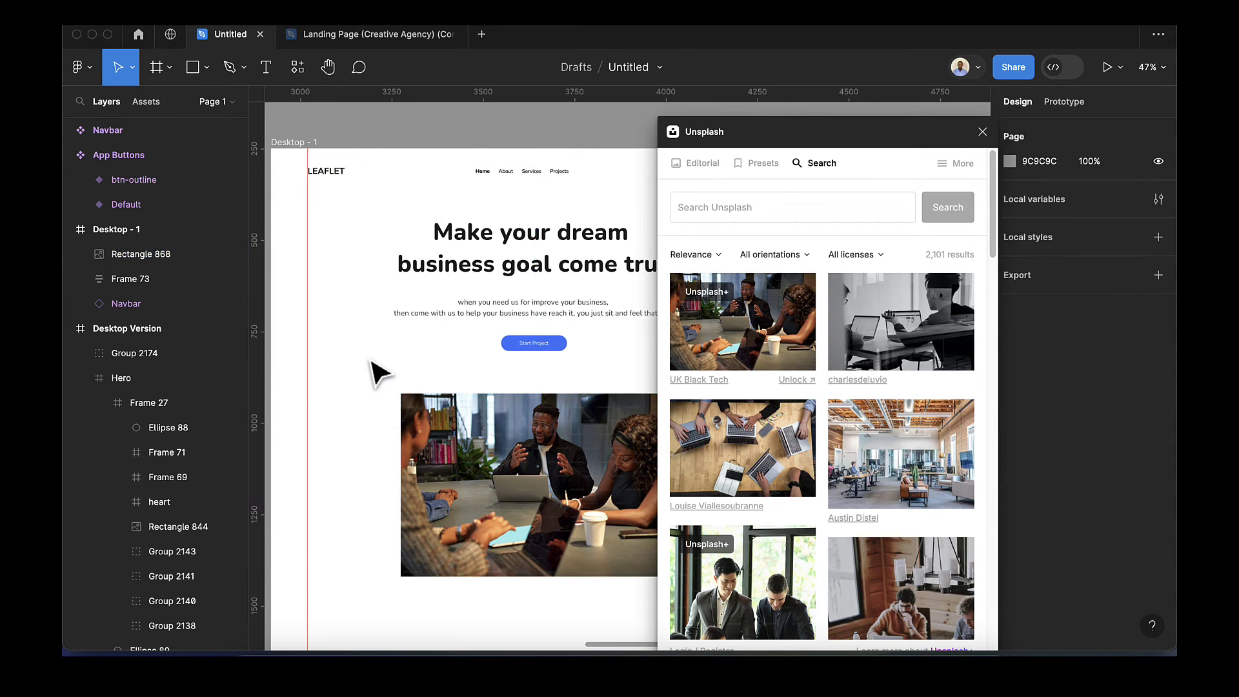
key("ctrl+z")
key("ctrl+z")
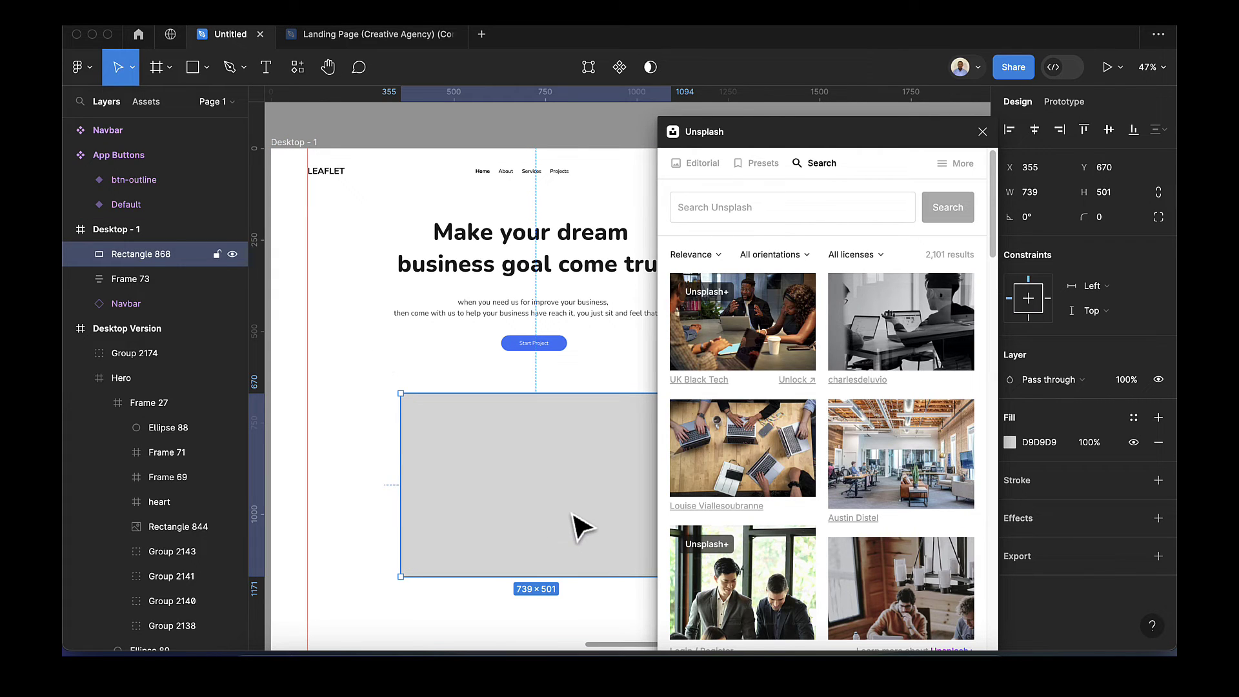
left_click(708, 335)
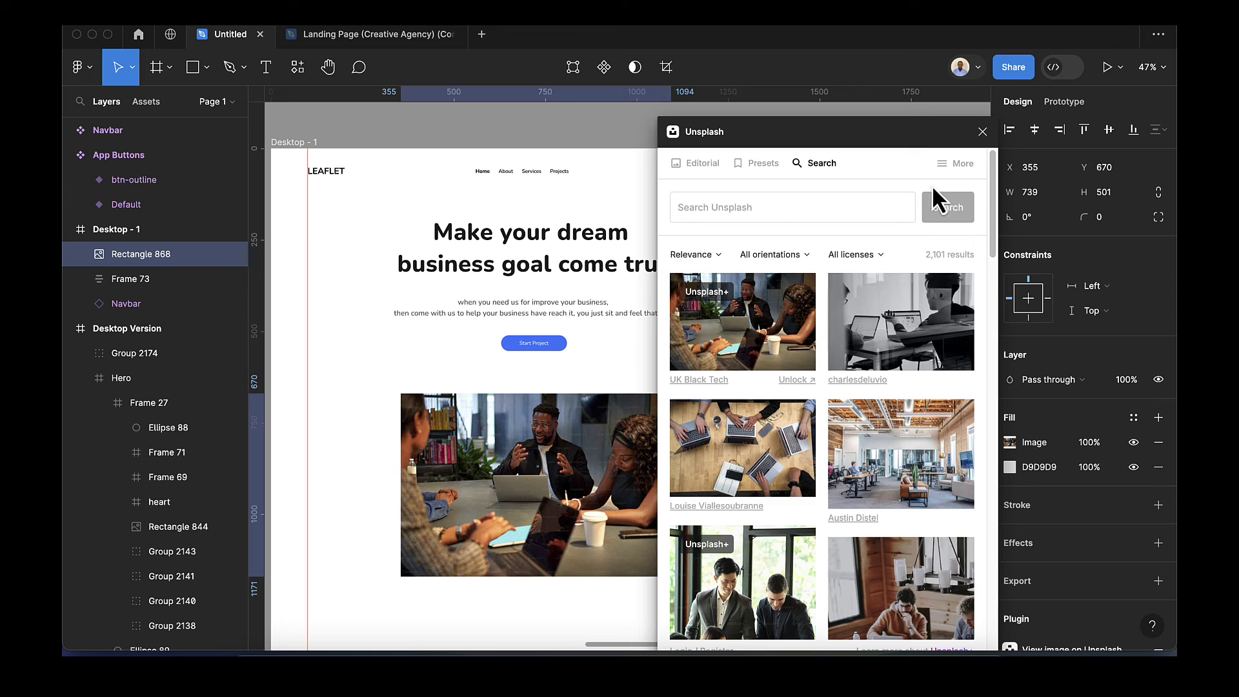
Close the Unsplash plugin and set the photo rectangle's corner radius to 50.
left_click(983, 132)
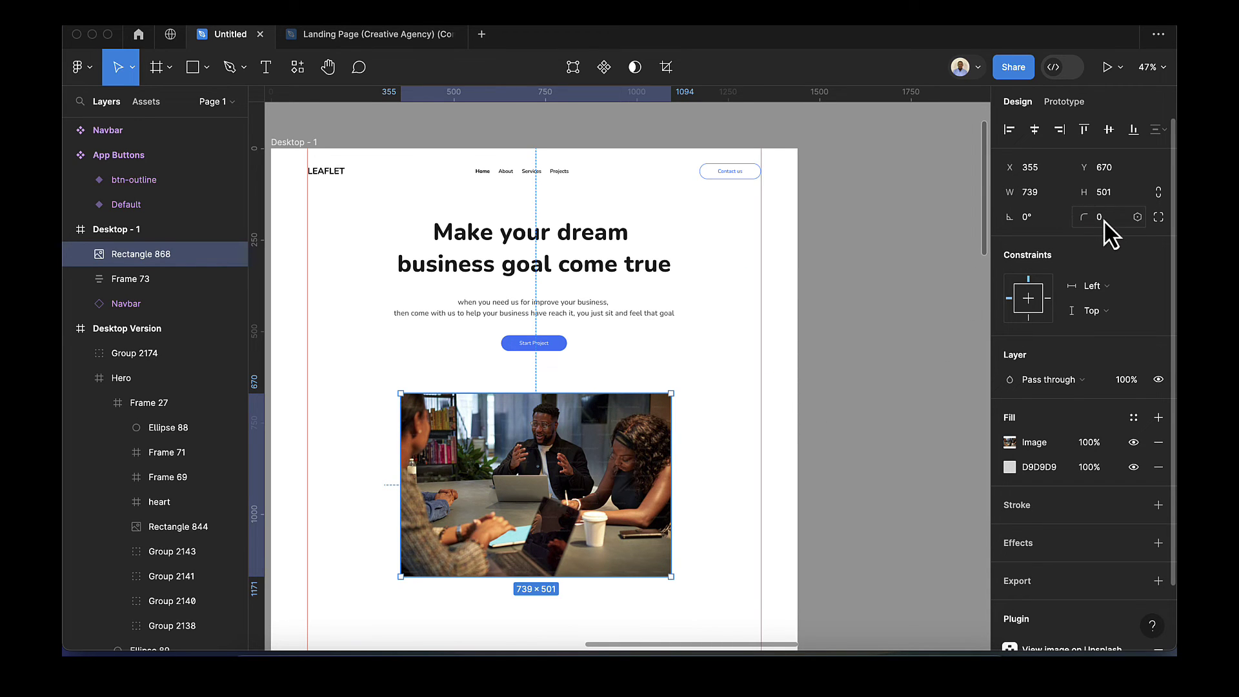
type("50")
key("Return")
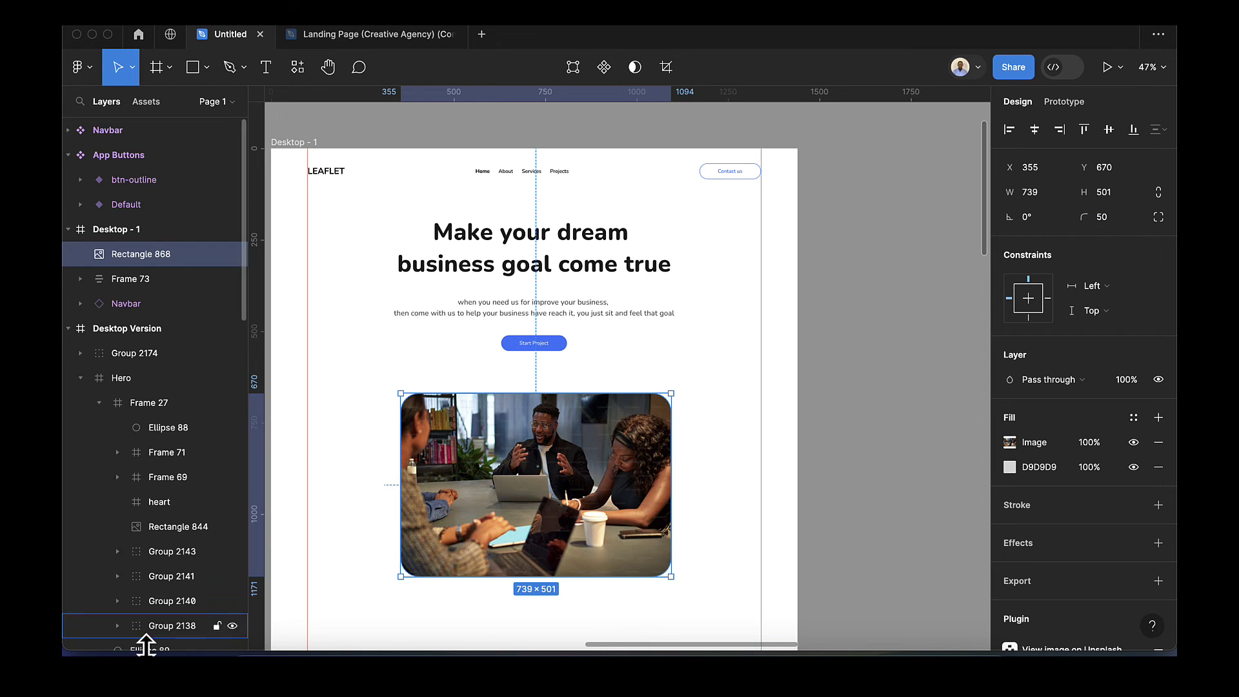
Draw a rectangle about 178 × 103 overlapping the upper part of the photo's left edge.
scroll(397, 477, "up", 3)
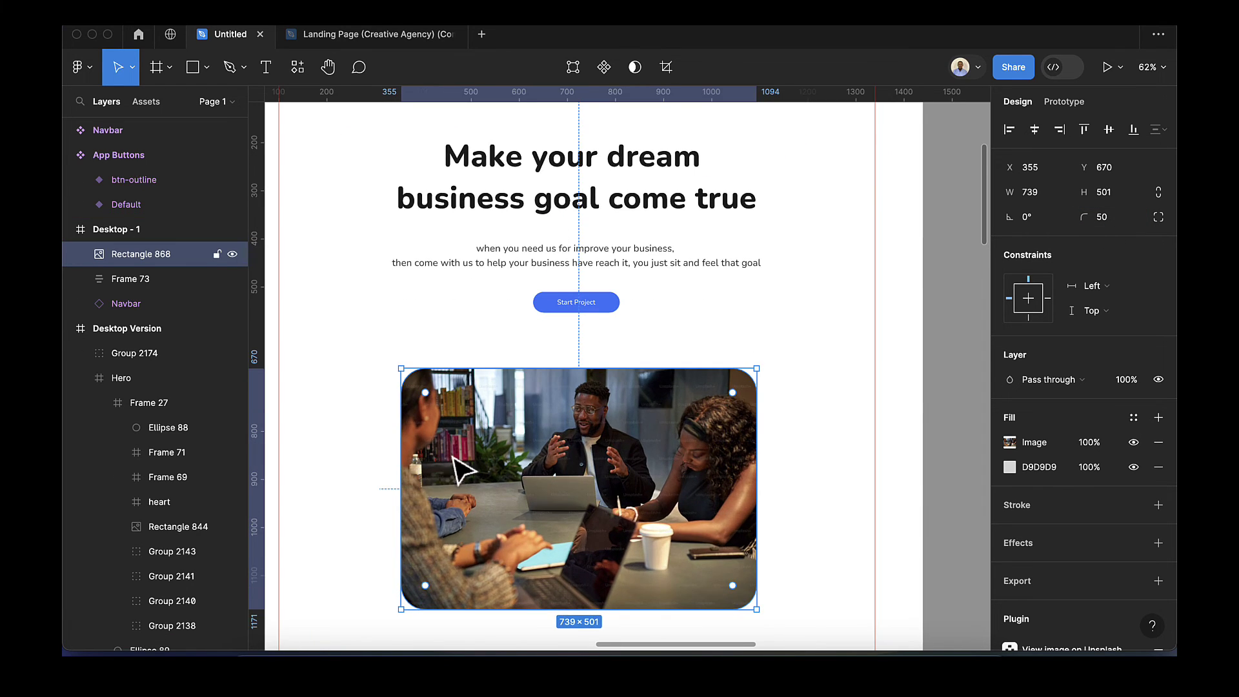
left_click(192, 67)
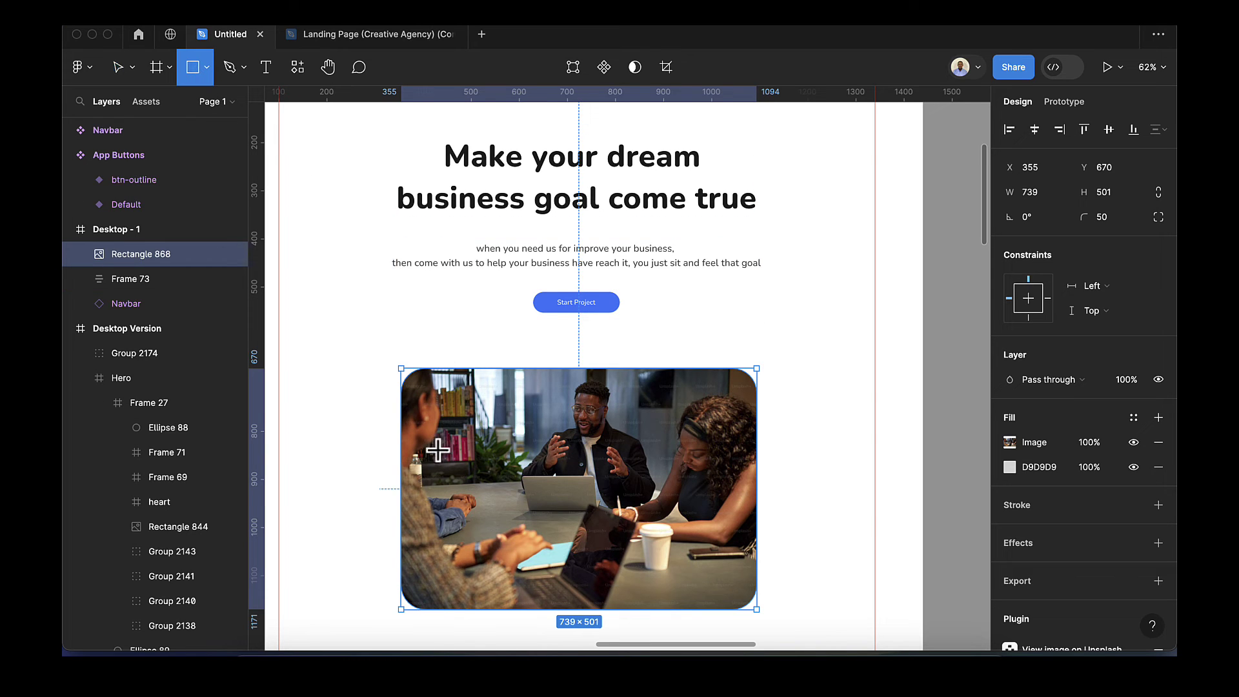
mouse_move(360, 398)
left_mouse_down()
mouse_move(446, 448)
mouse_move(427, 422)
left_mouse_up()
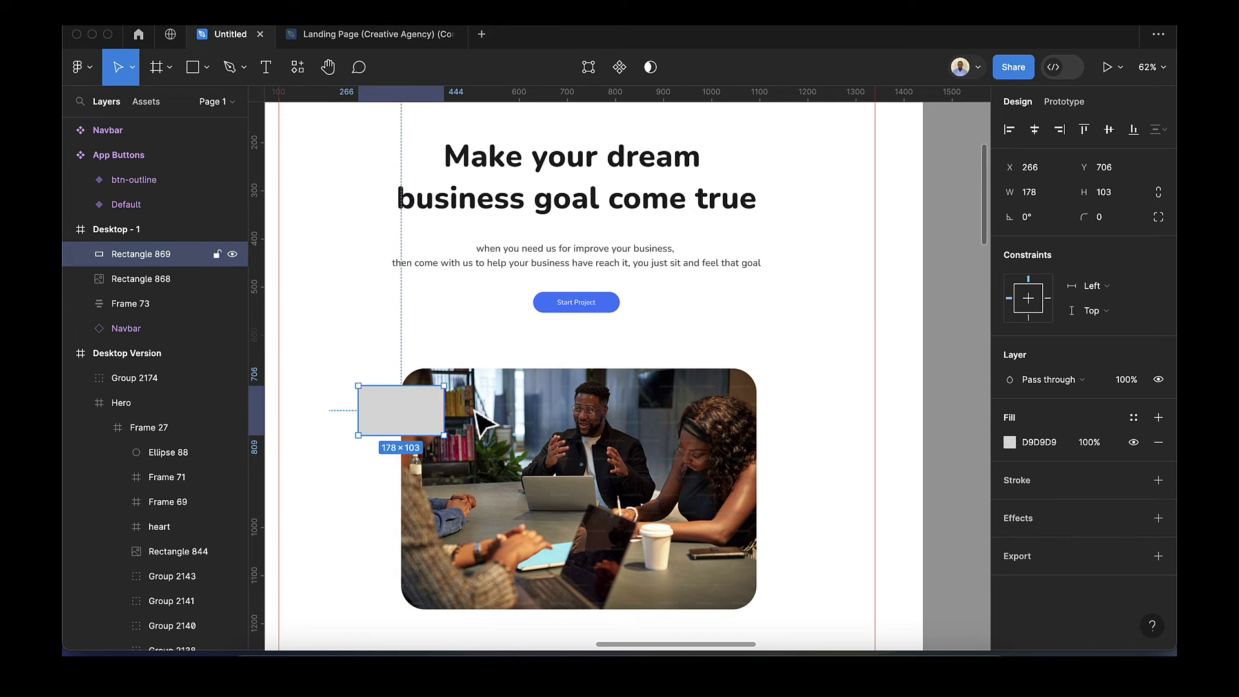
Fill the small rectangle with white FFFFFF and set its corner radius to 16.
scroll(407, 420, "up", 5)
scroll(398, 409, "up", 3)
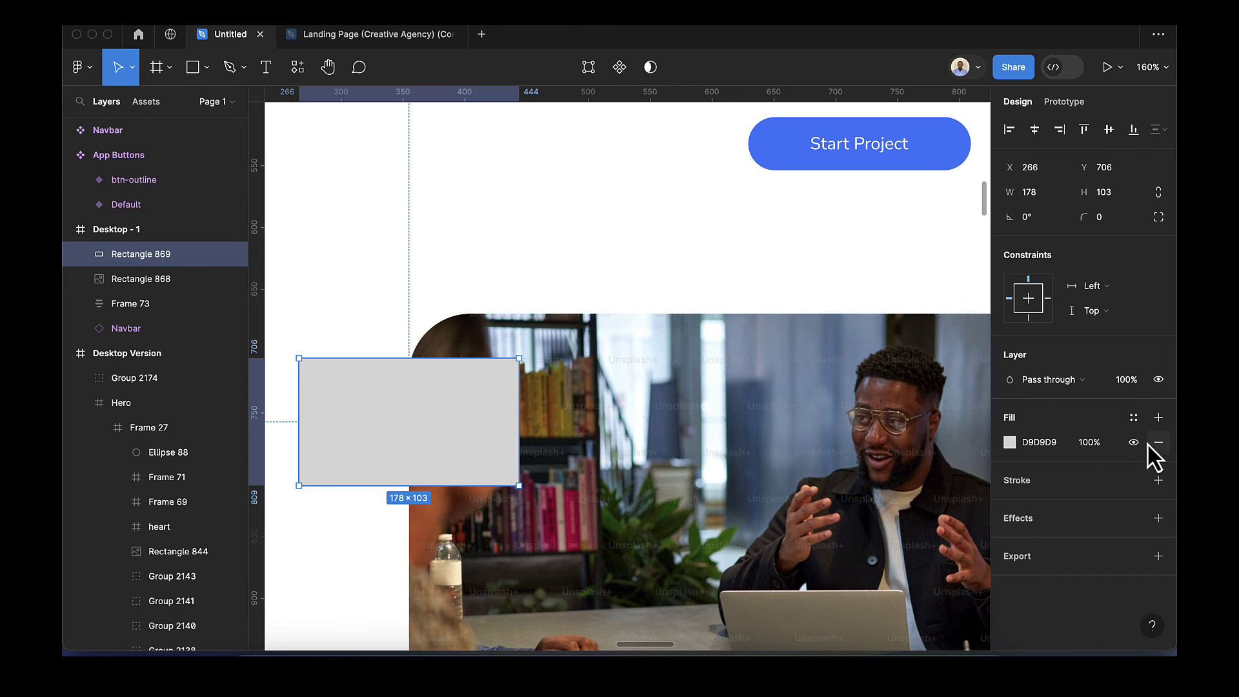
left_click(1010, 443)
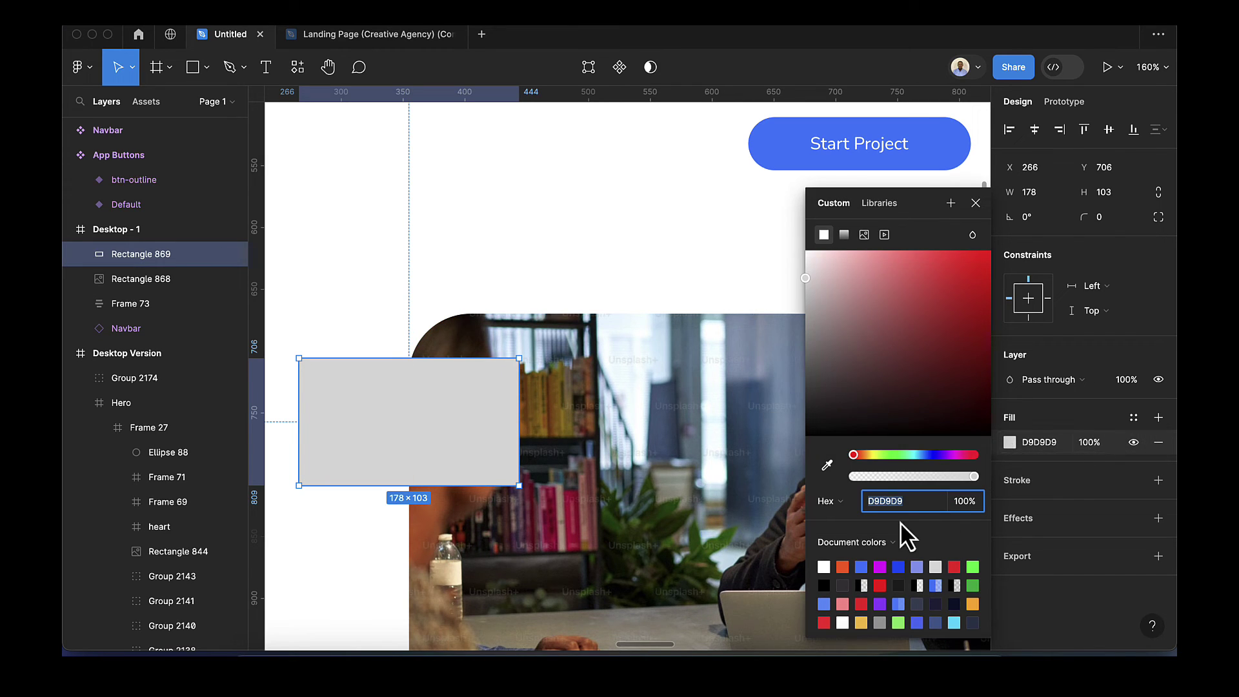
left_click(828, 565)
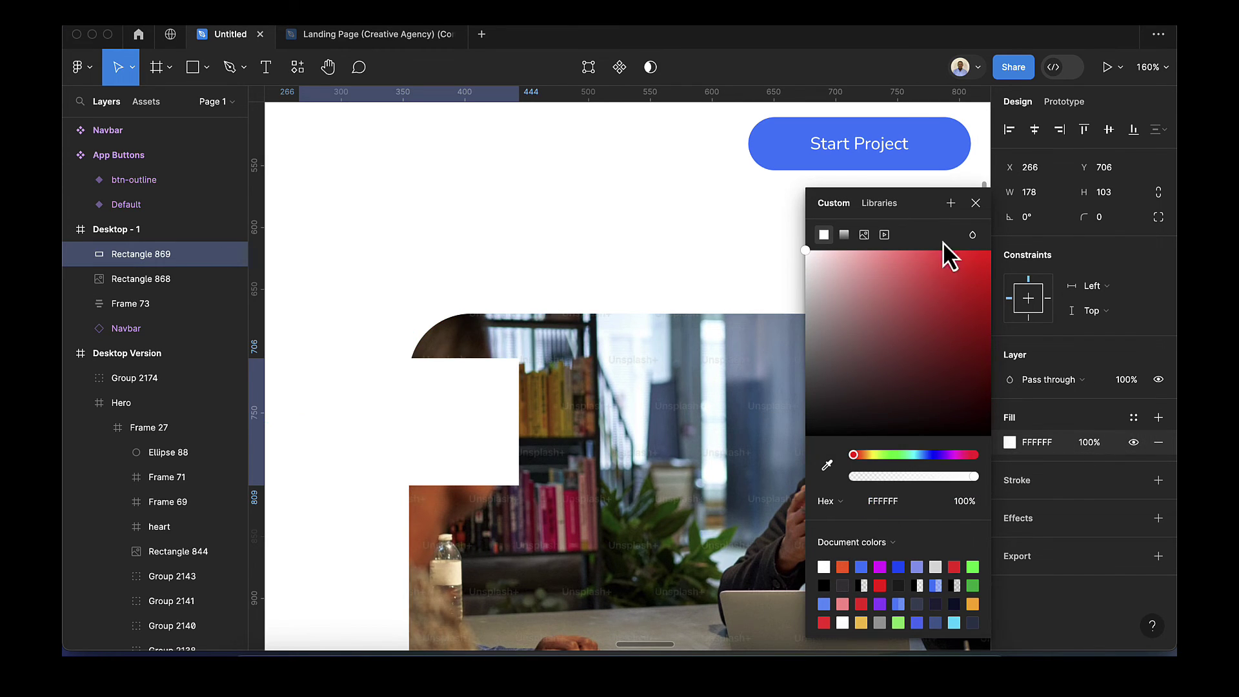
left_click(974, 206)
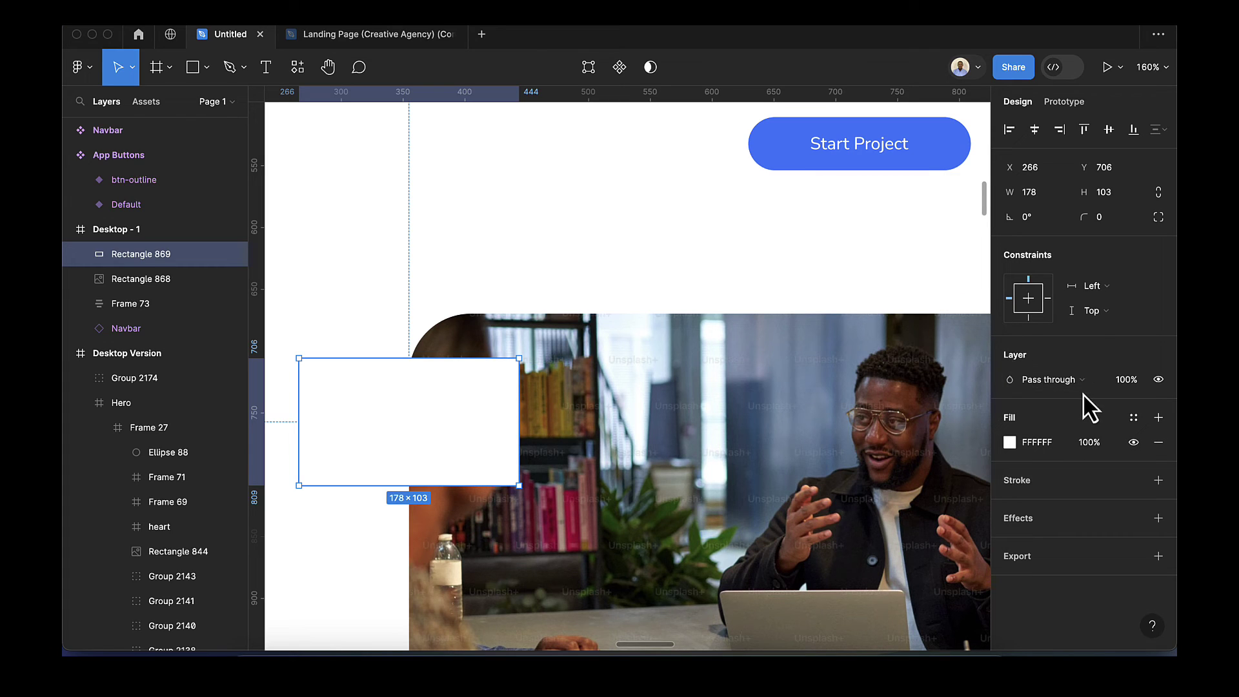
left_click(1105, 224)
type("16")
key("Return")
Add a drop shadow to the white card with Y 8, blur 24 and 15% opacity.
left_click(1160, 519)
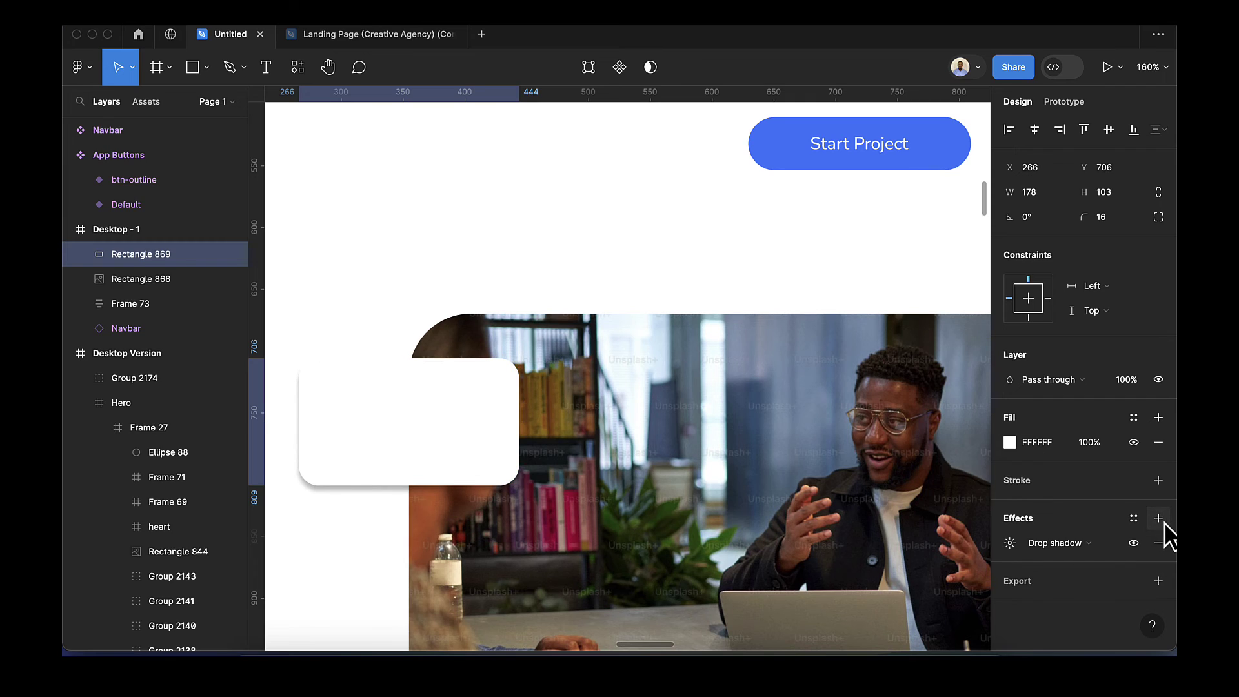
left_click(1010, 542)
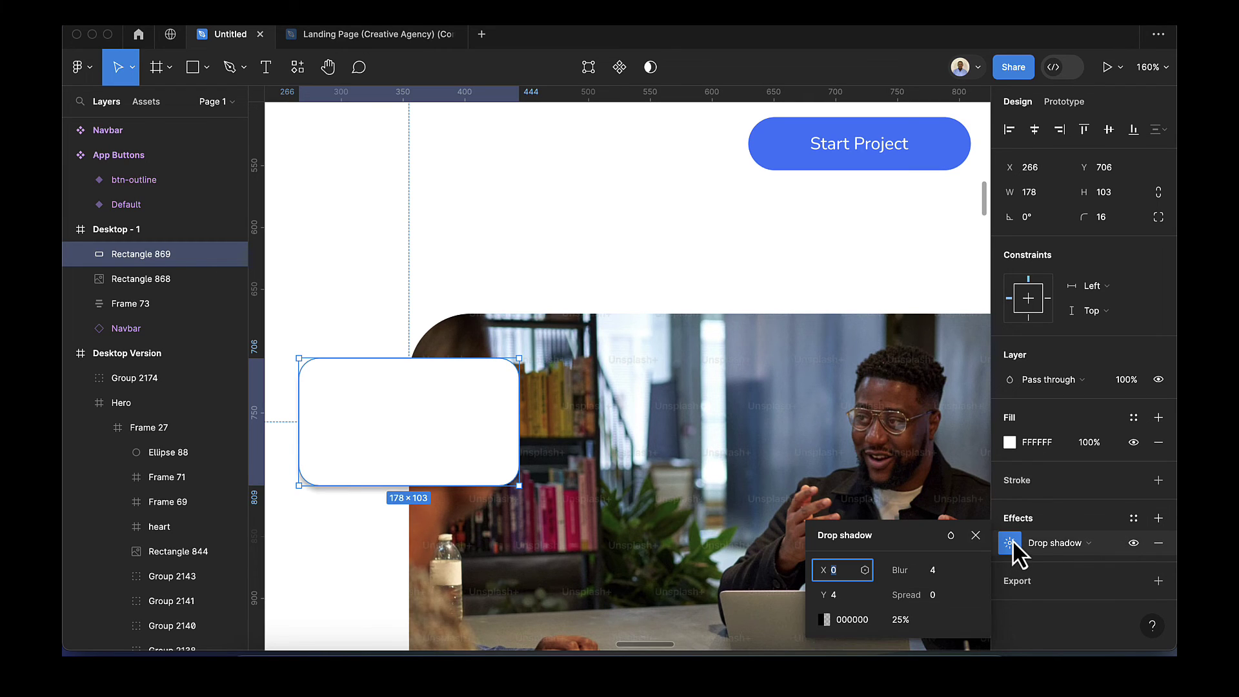
left_click(947, 571)
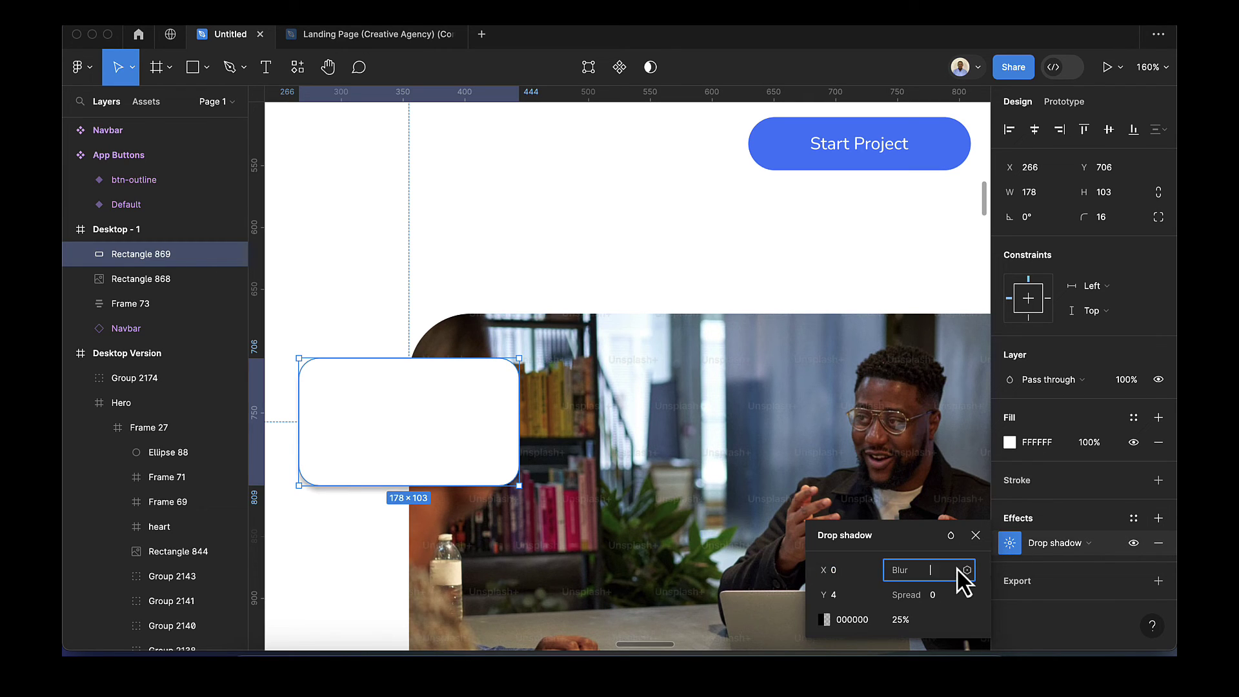
type("24")
key("Return")
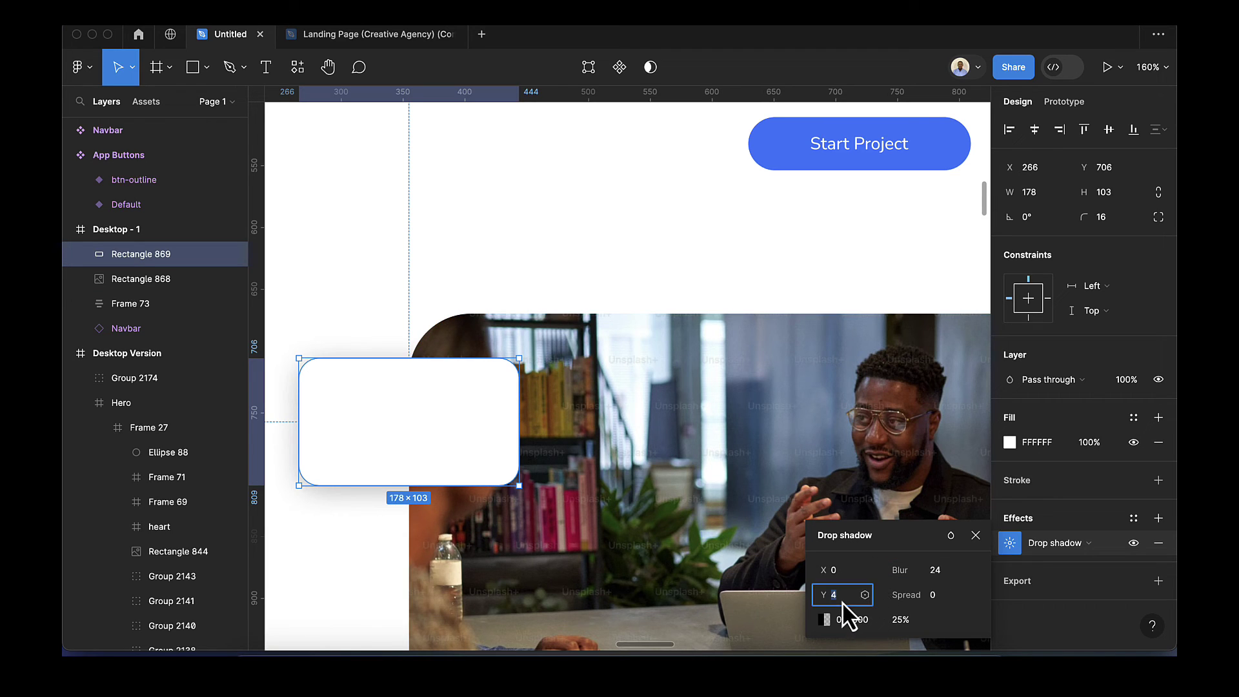
type("8")
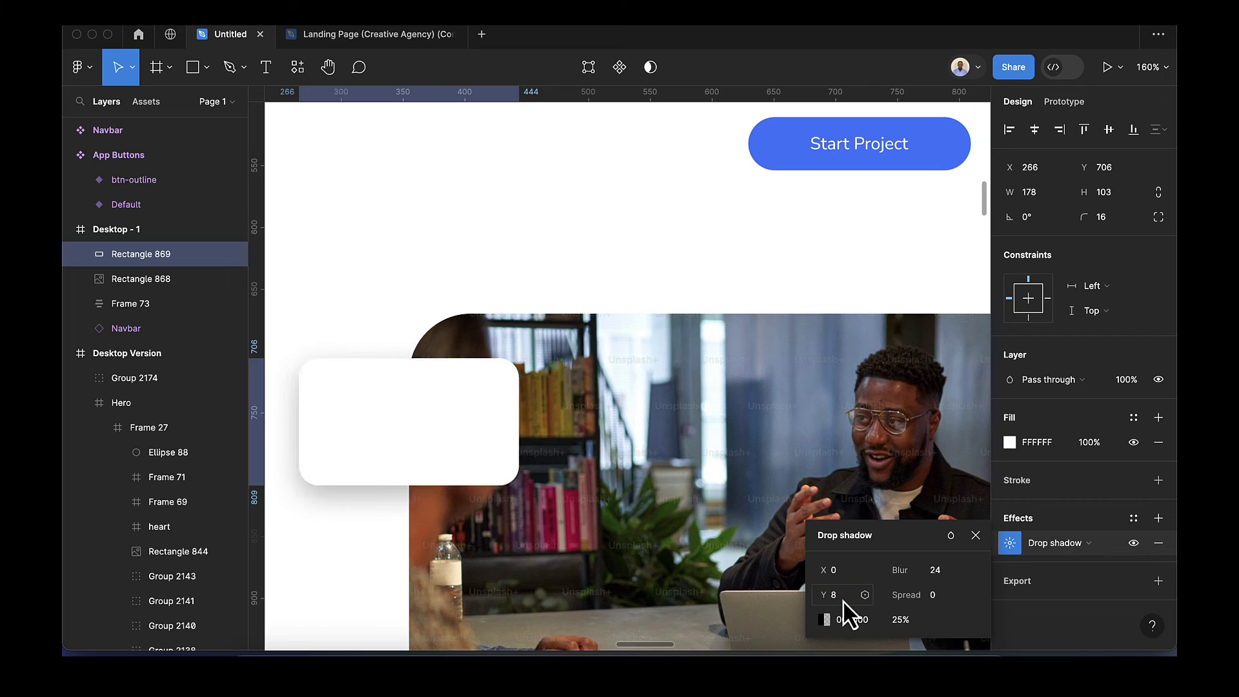
key("Return")
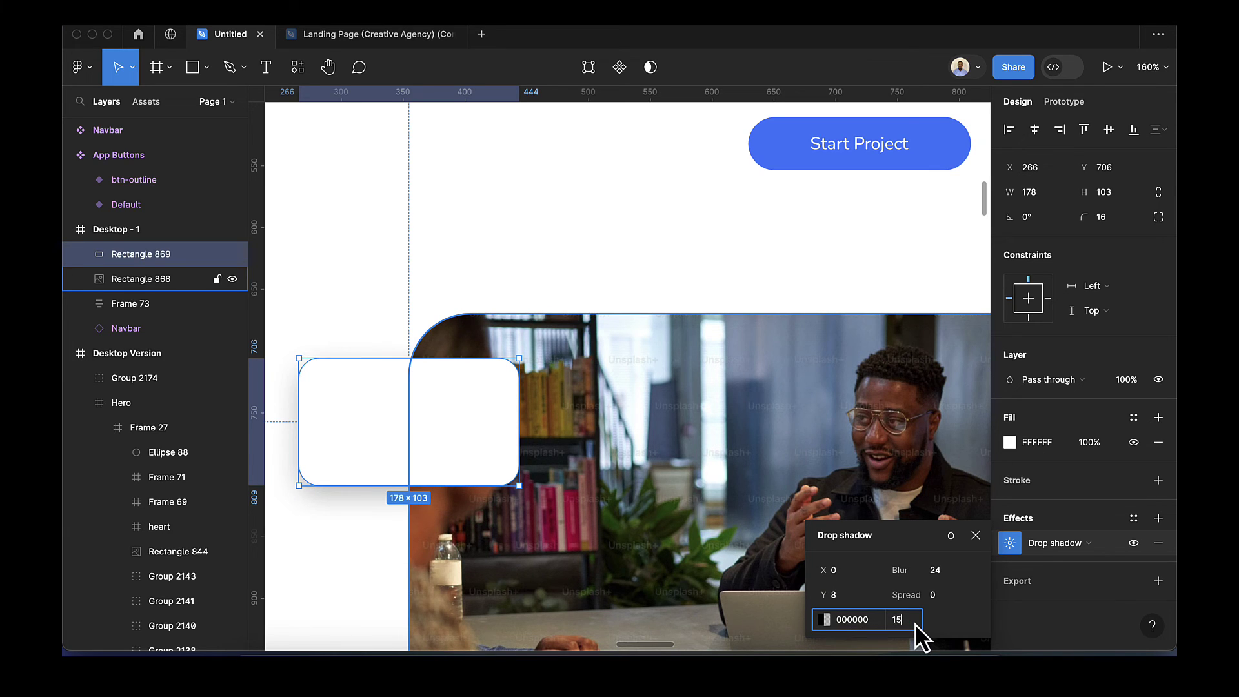
left_click(915, 624)
type("15")
key("Return")
Draw a small star in the upper-left part of the white card.
scroll(613, 361, "down", 5)
left_click(584, 348)
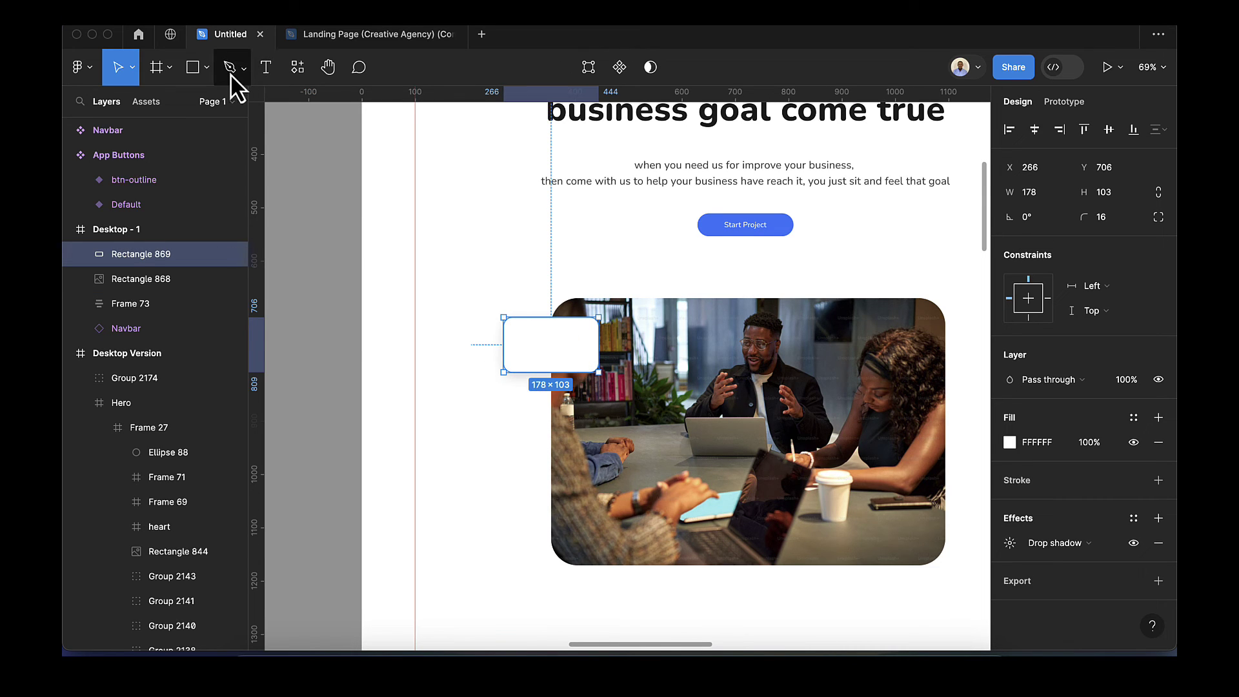
left_click(207, 69)
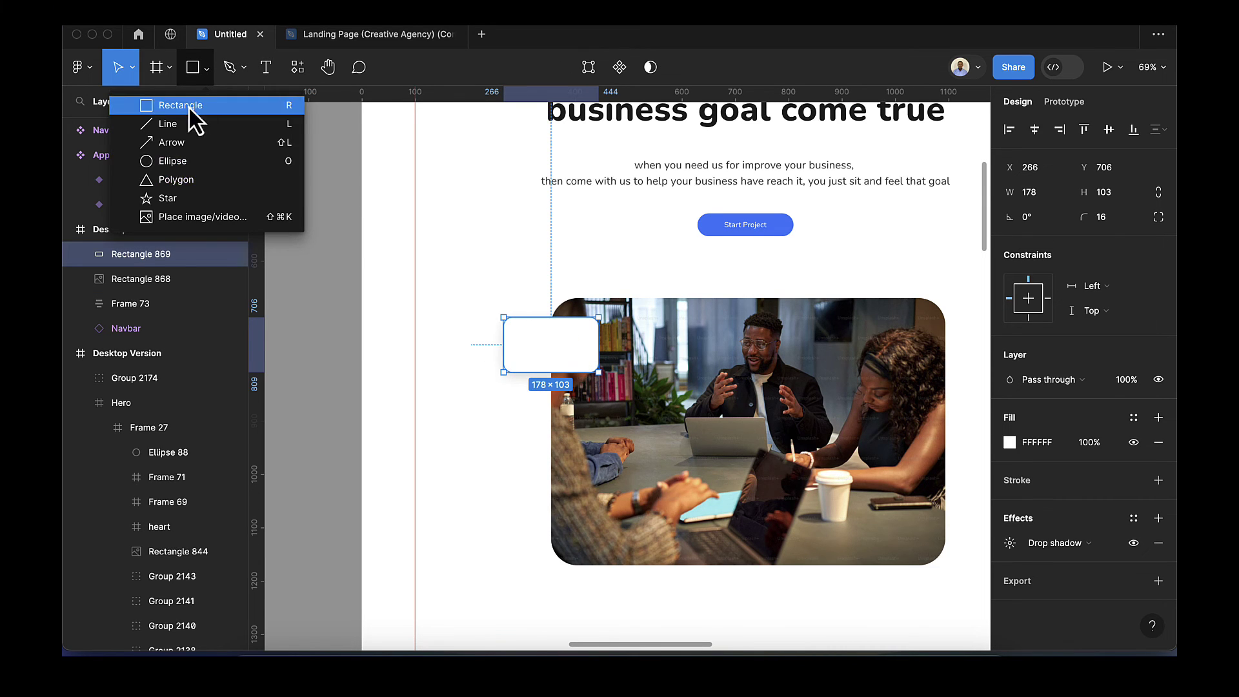
left_click(180, 197)
scroll(525, 331, "up", 5)
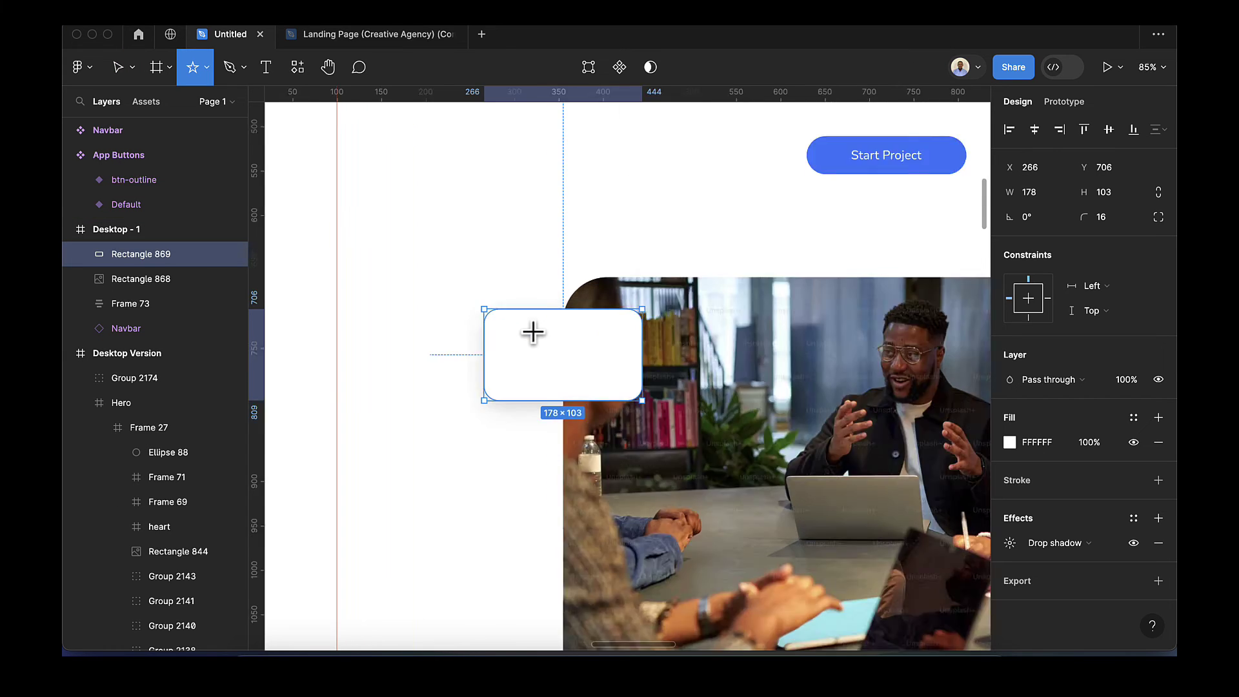
mouse_move(511, 338)
left_mouse_down()
mouse_move(524, 355)
mouse_move(519, 342)
left_mouse_up()
Add the text "Great Projects" on the white card to the right of the star.
left_click(265, 67)
left_click(544, 325)
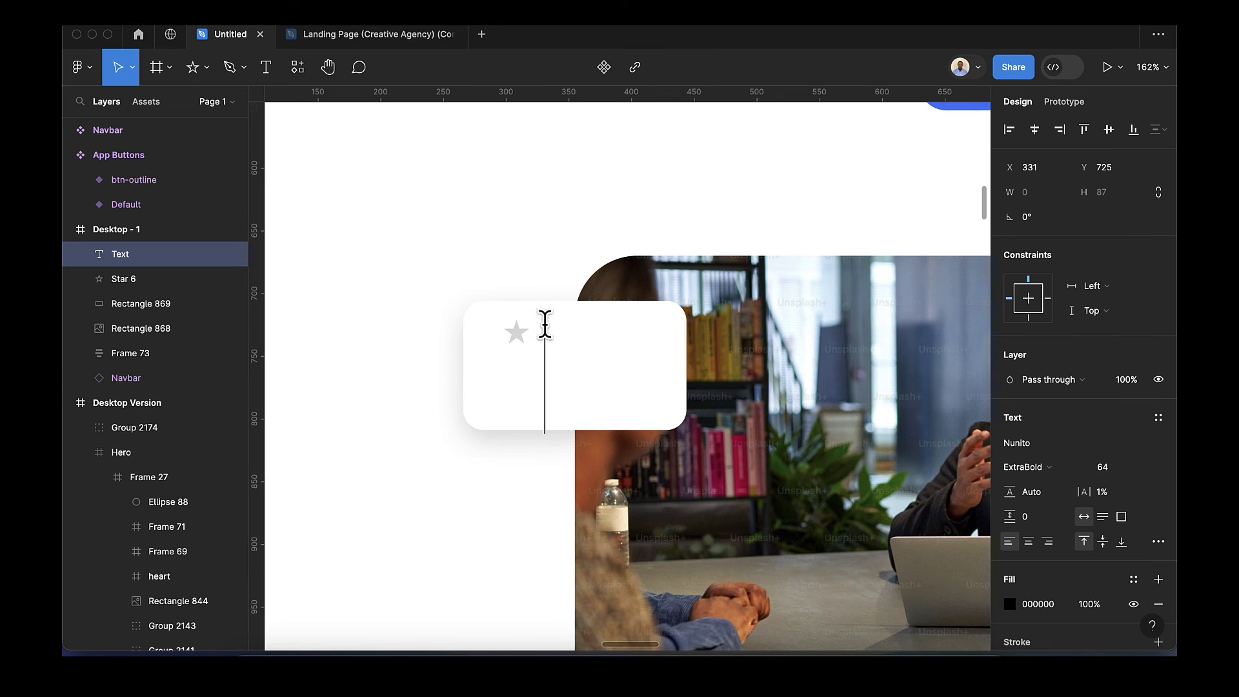
type("C")
key("BackSpace")
type("Gra")
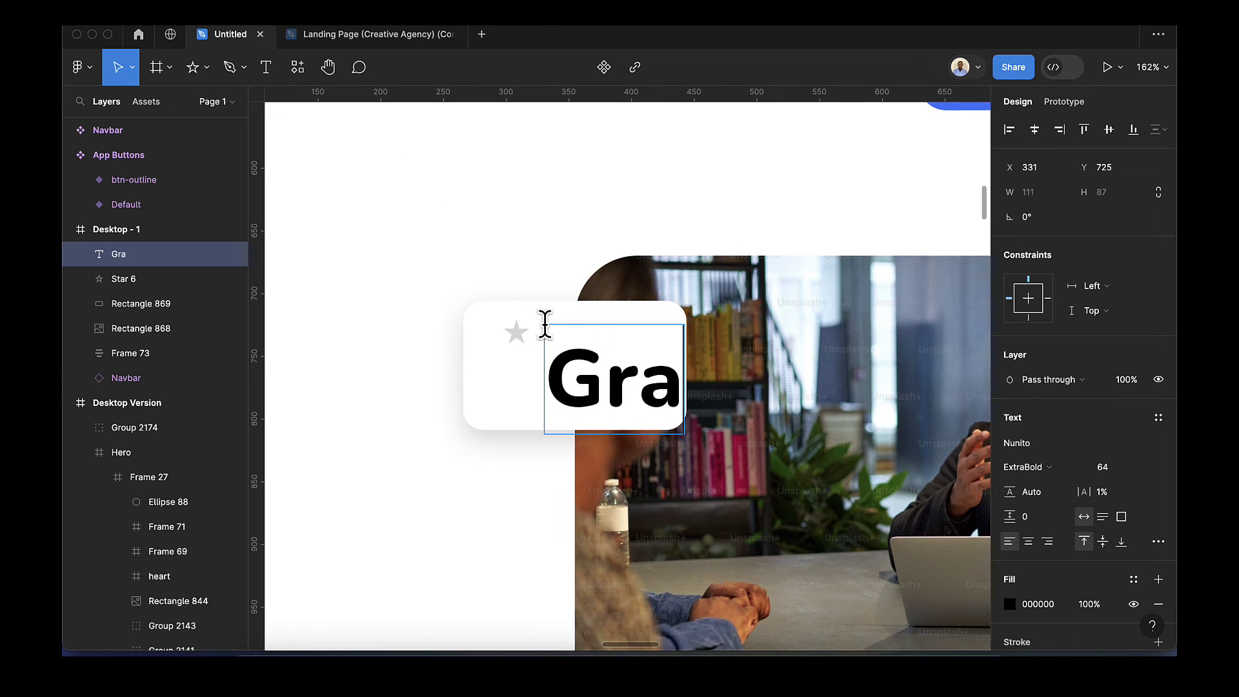
key("BackSpace")
type("eat")
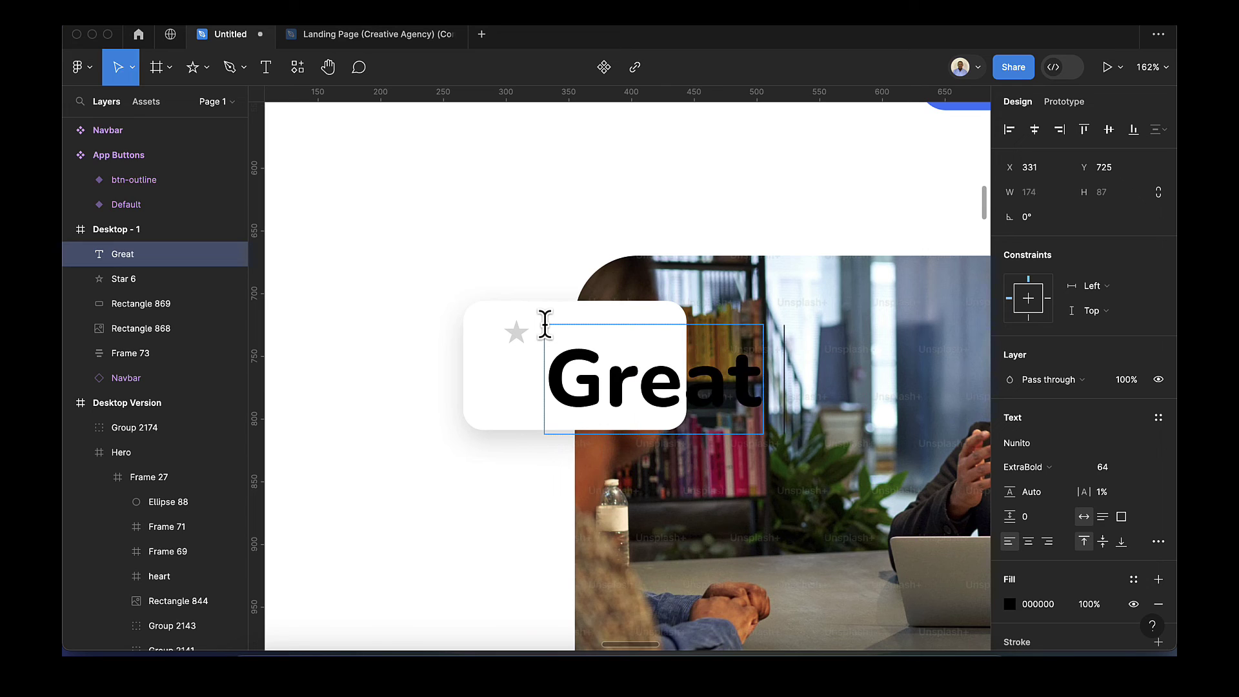
type(" Projects")
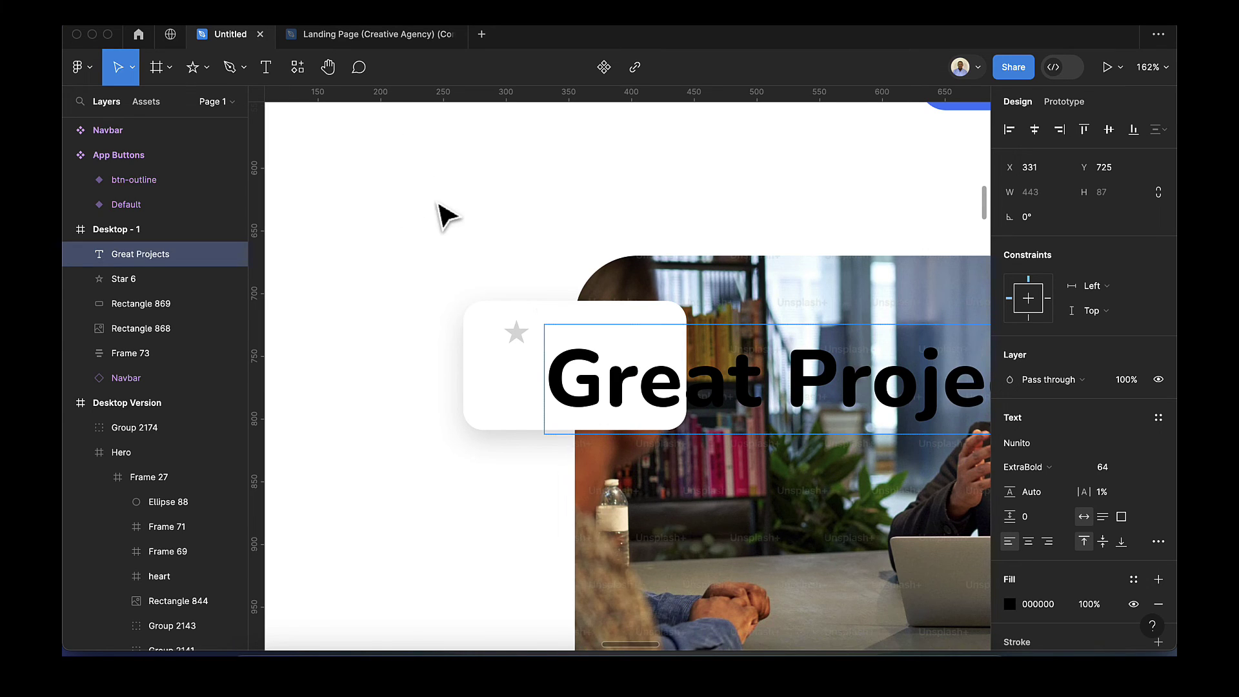
key("Escape")
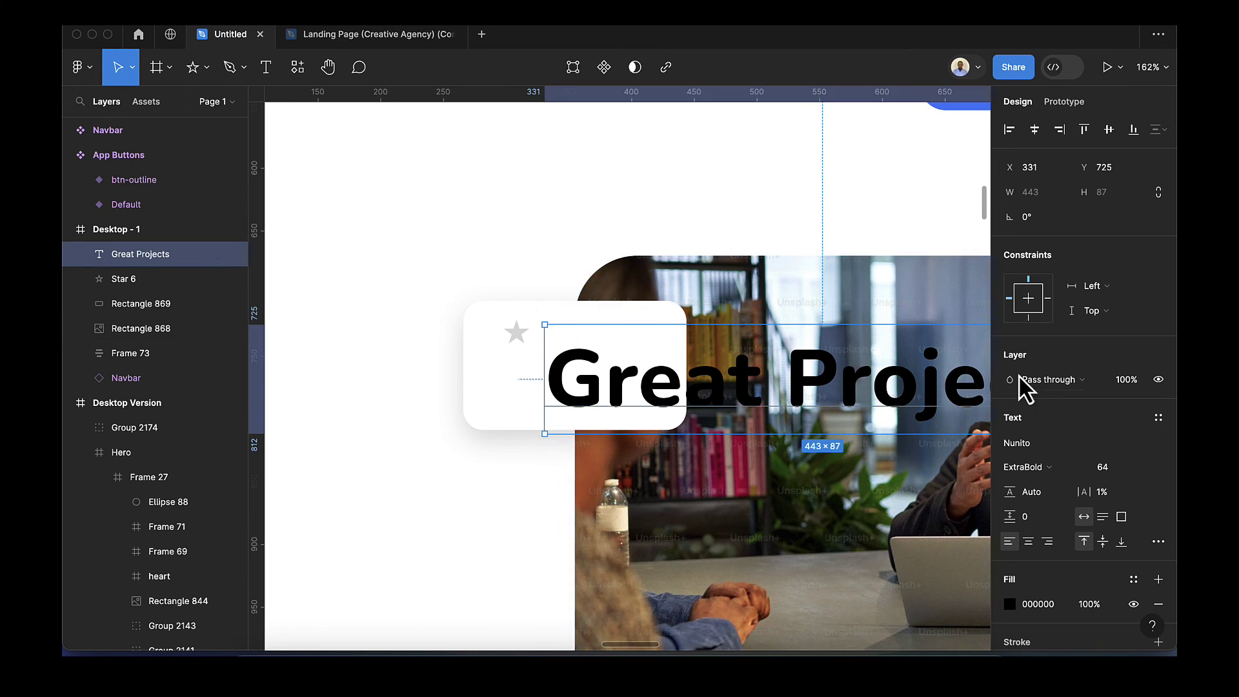
Set the "Great Projects" text size to 14 and move it to X 327, Y 722 beside the star.
left_click(1119, 469)
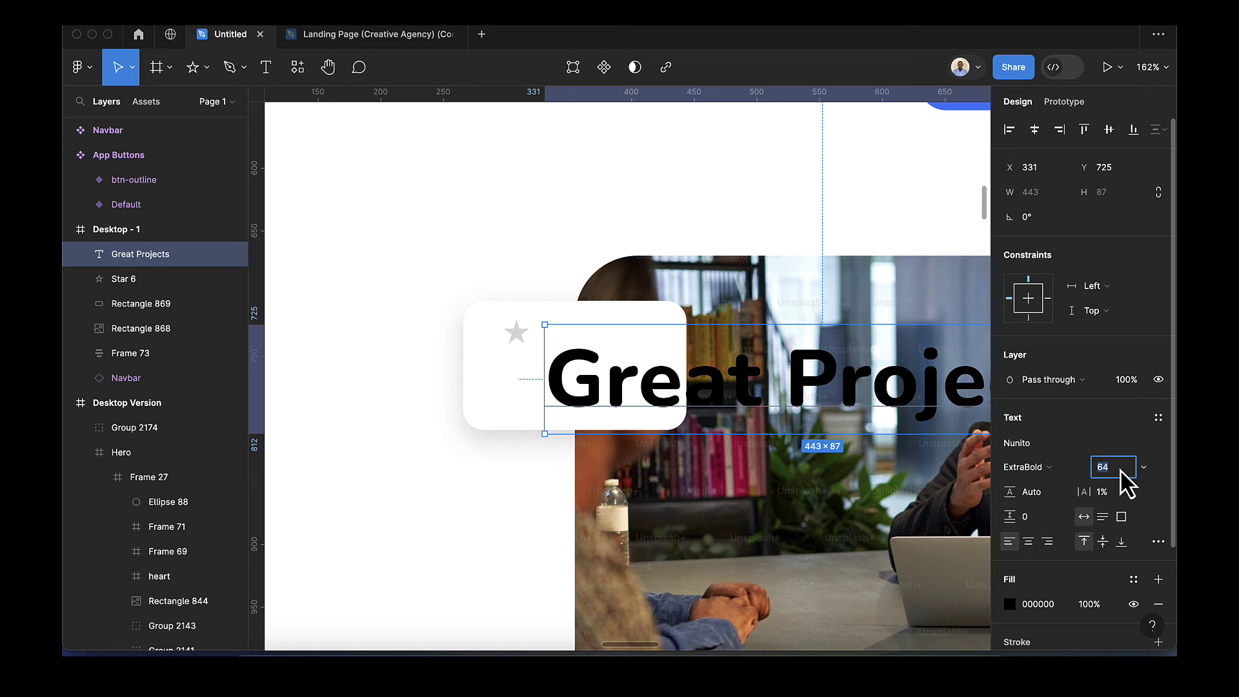
type("14")
key("Return")
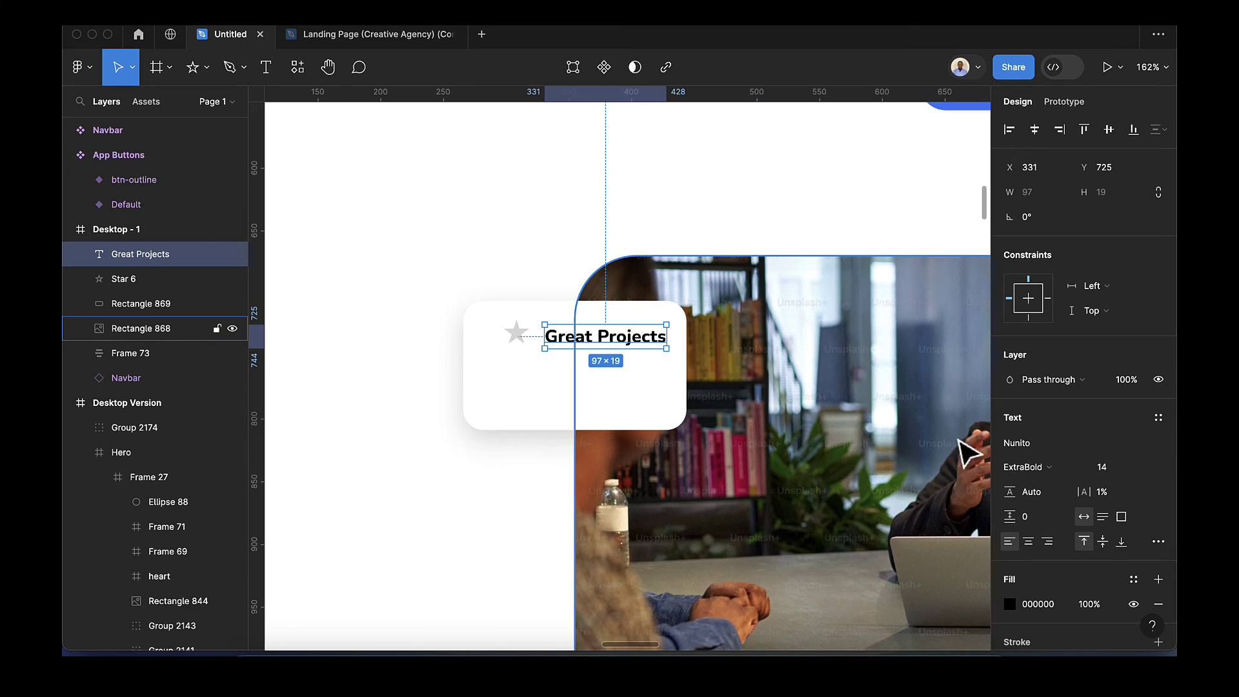
left_click_drag(617, 348, 611, 345)
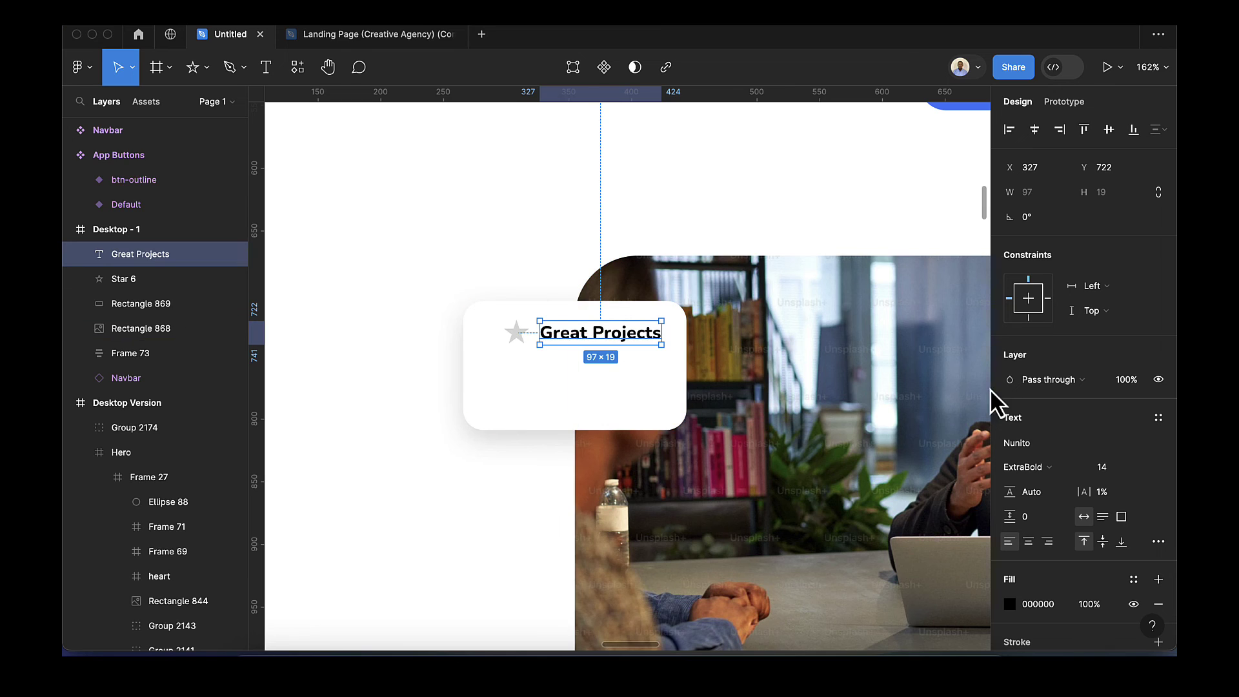
Try the SemiBold weight on the "Great Projects" text, and settle on Bold.
left_click(1030, 467)
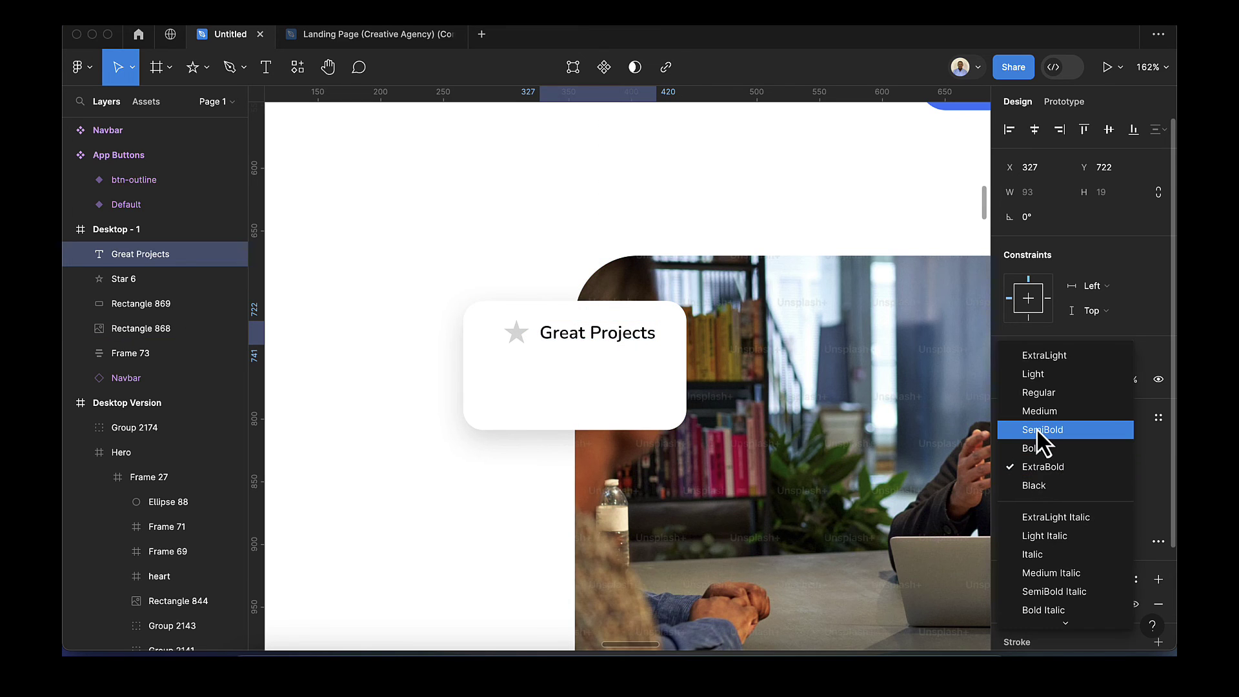
left_click(1037, 428)
left_click(1048, 467)
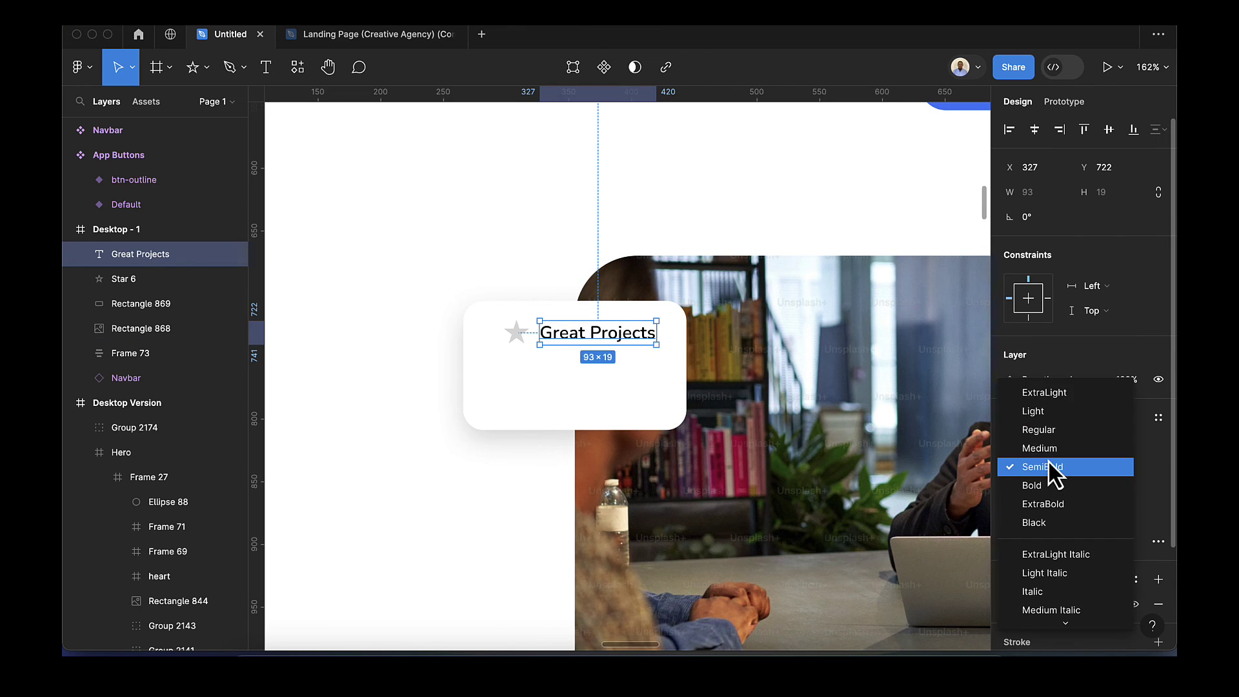
left_click(1046, 485)
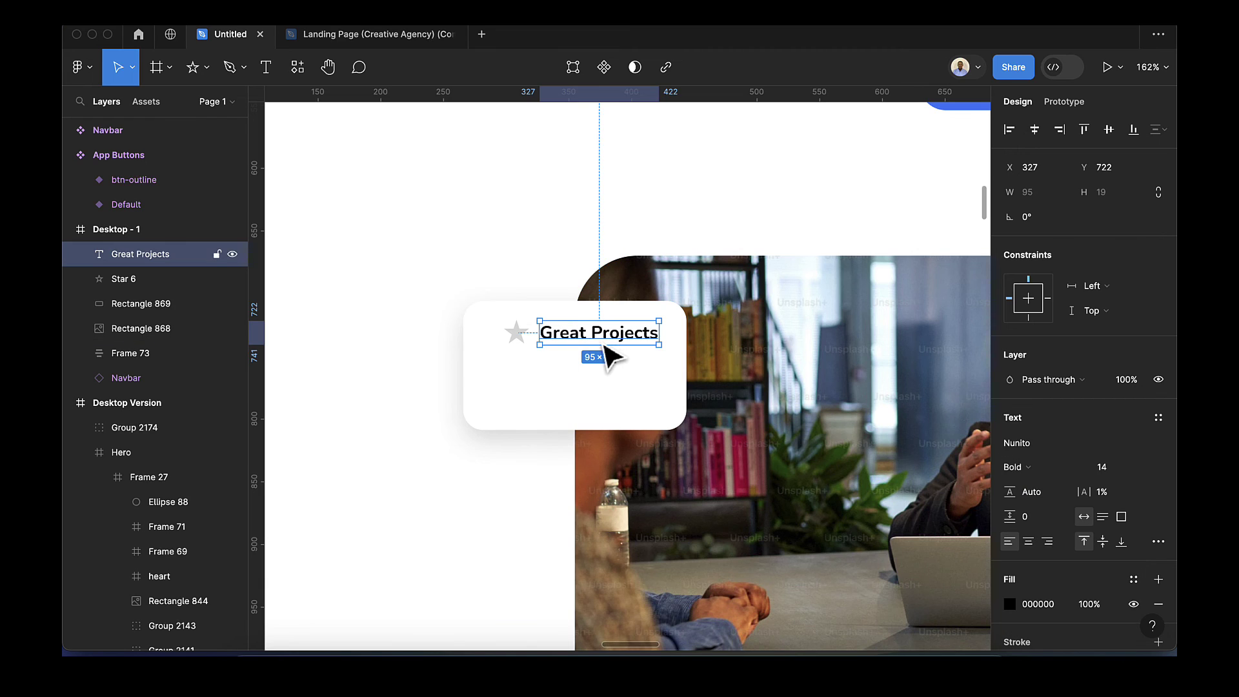
Add the text "+600" on the white card below the star.
left_click(266, 67)
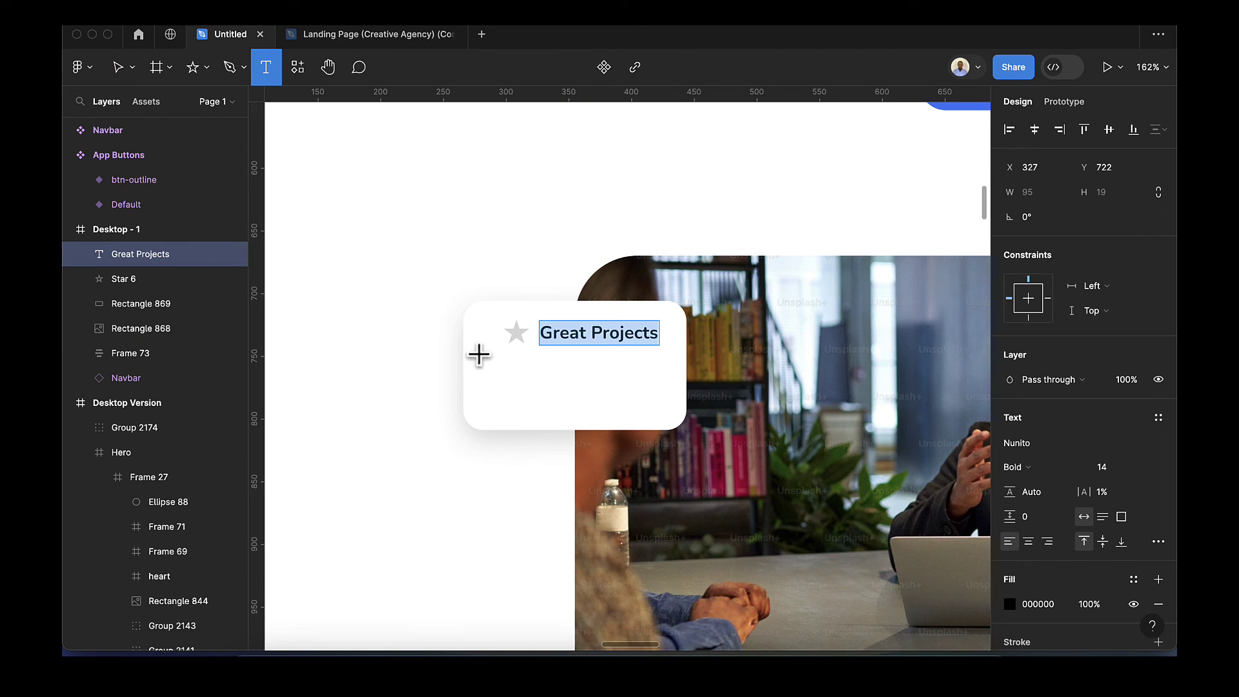
left_click(512, 379)
type("+")
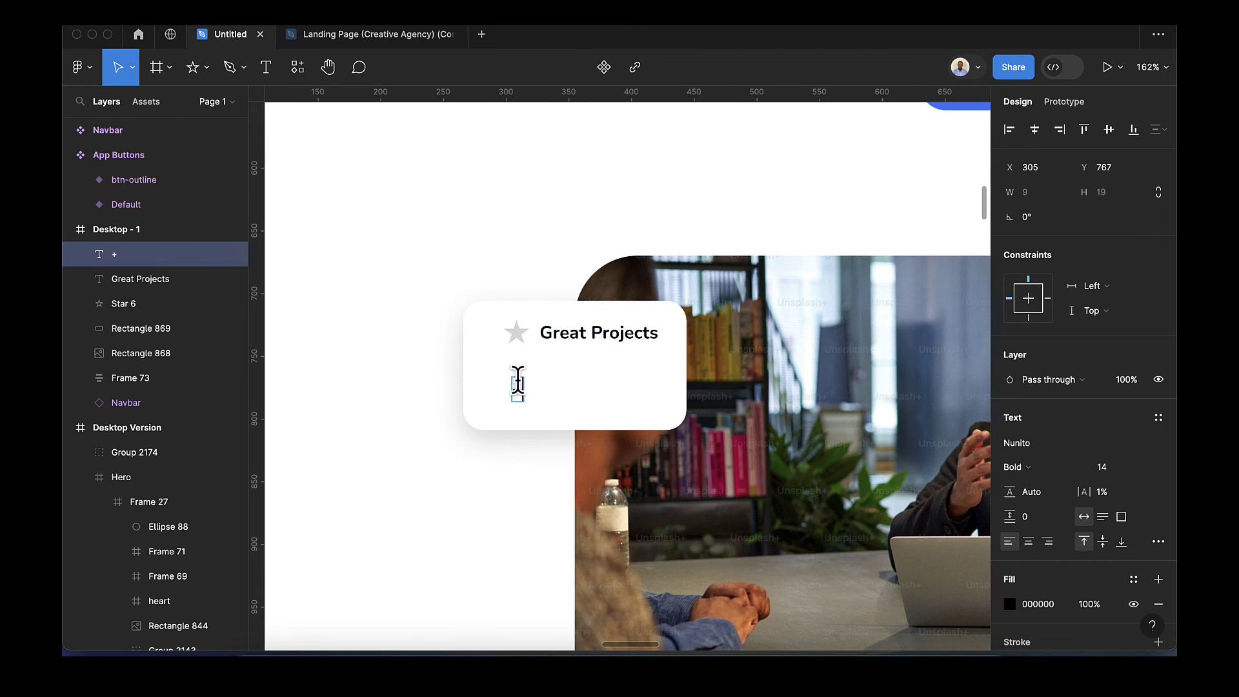
type("600")
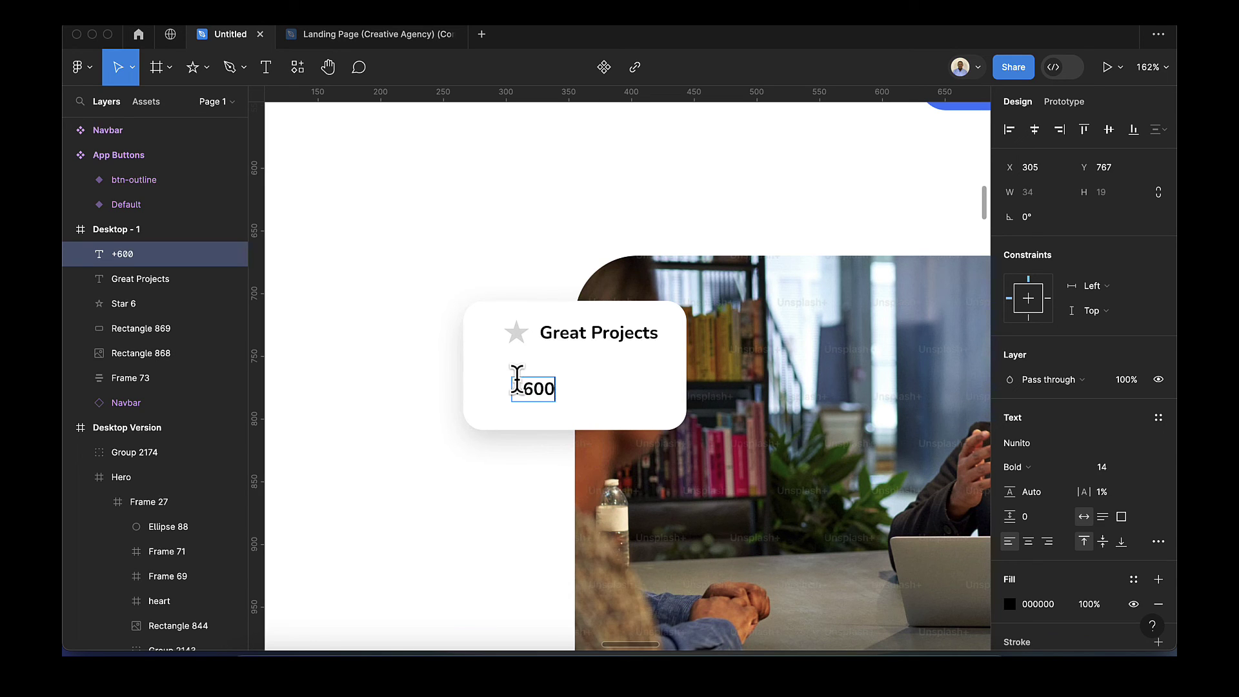
key("Escape")
Set the "+600" text size to 24 and move it to X 284, Y 758 on the card.
left_click(1028, 471)
left_click(1029, 471)
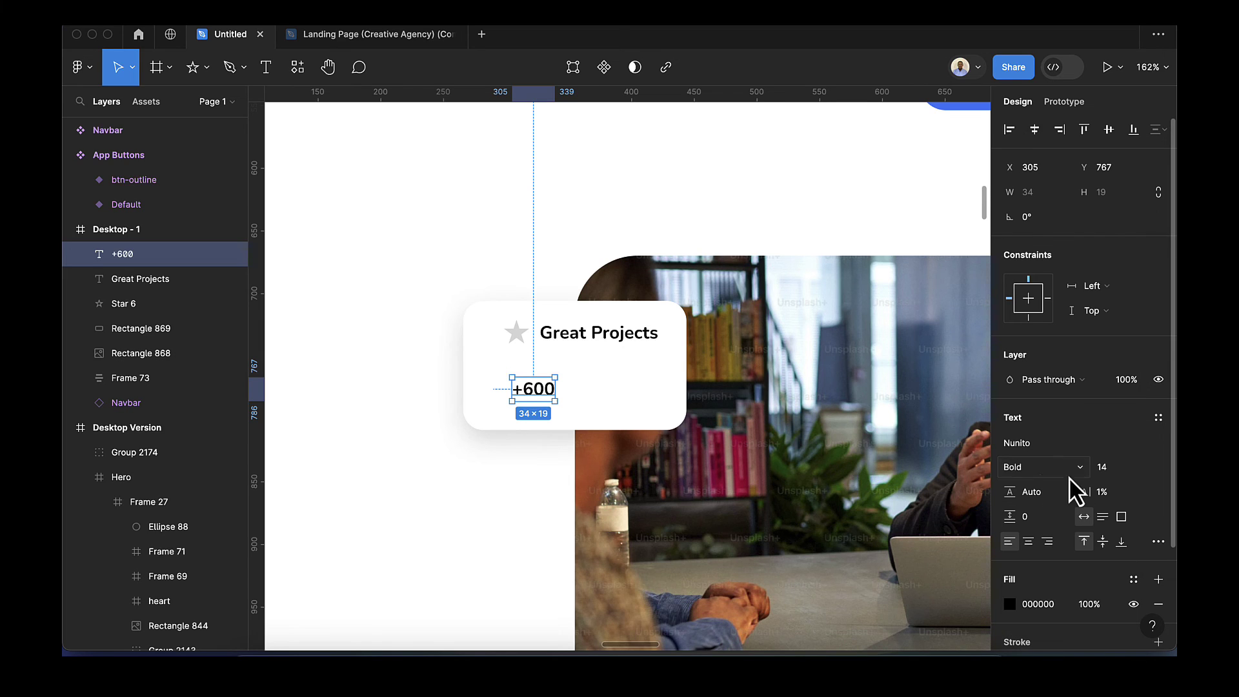
left_click(1114, 470)
type("24")
key("Return")
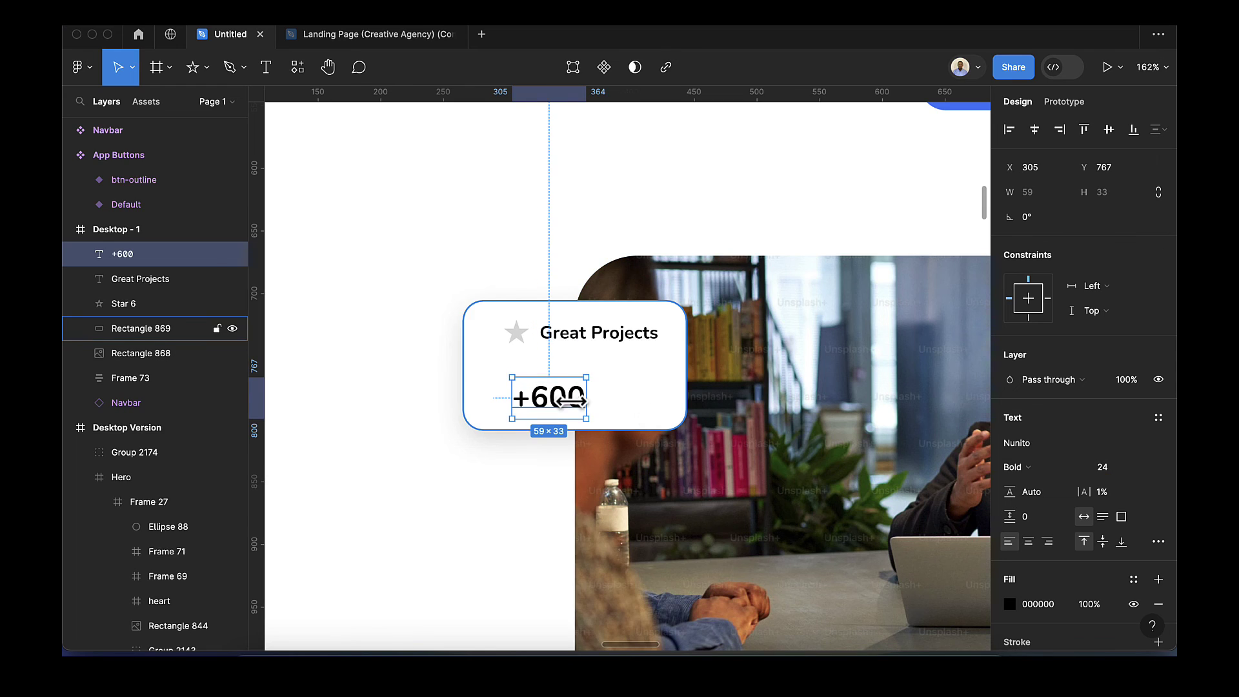
left_click_drag(551, 407, 525, 395)
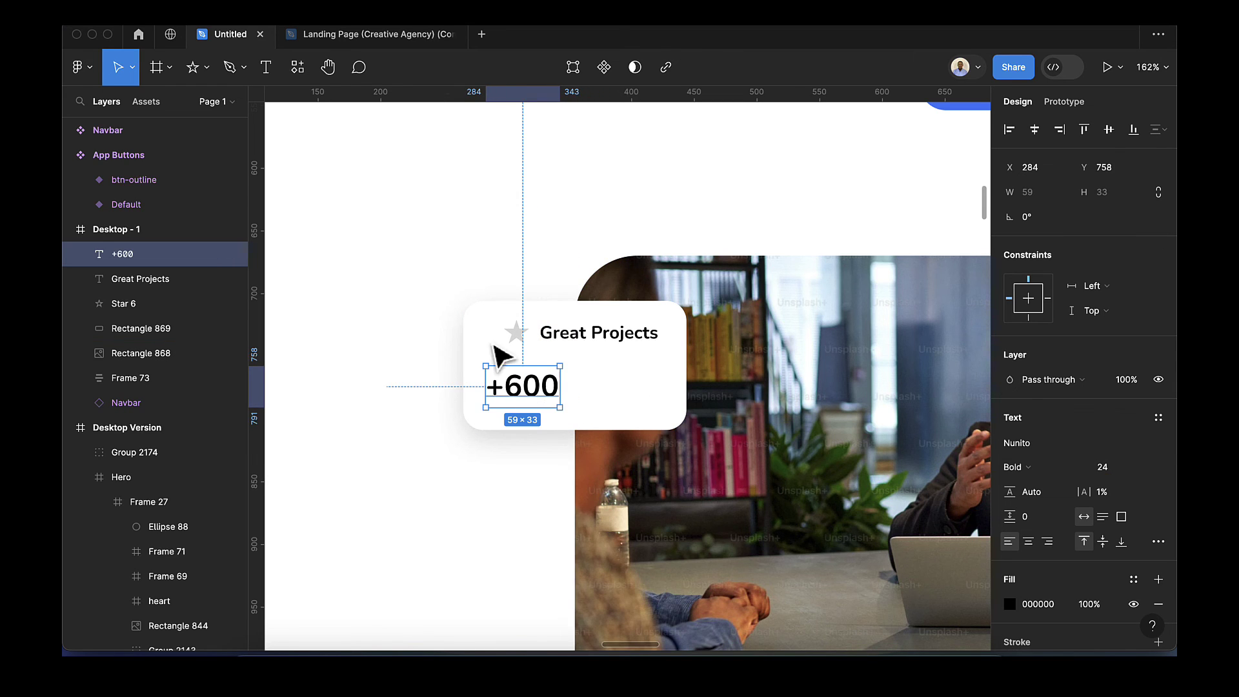
Add the text "Done" on the card to the right of "+600".
left_click(265, 67)
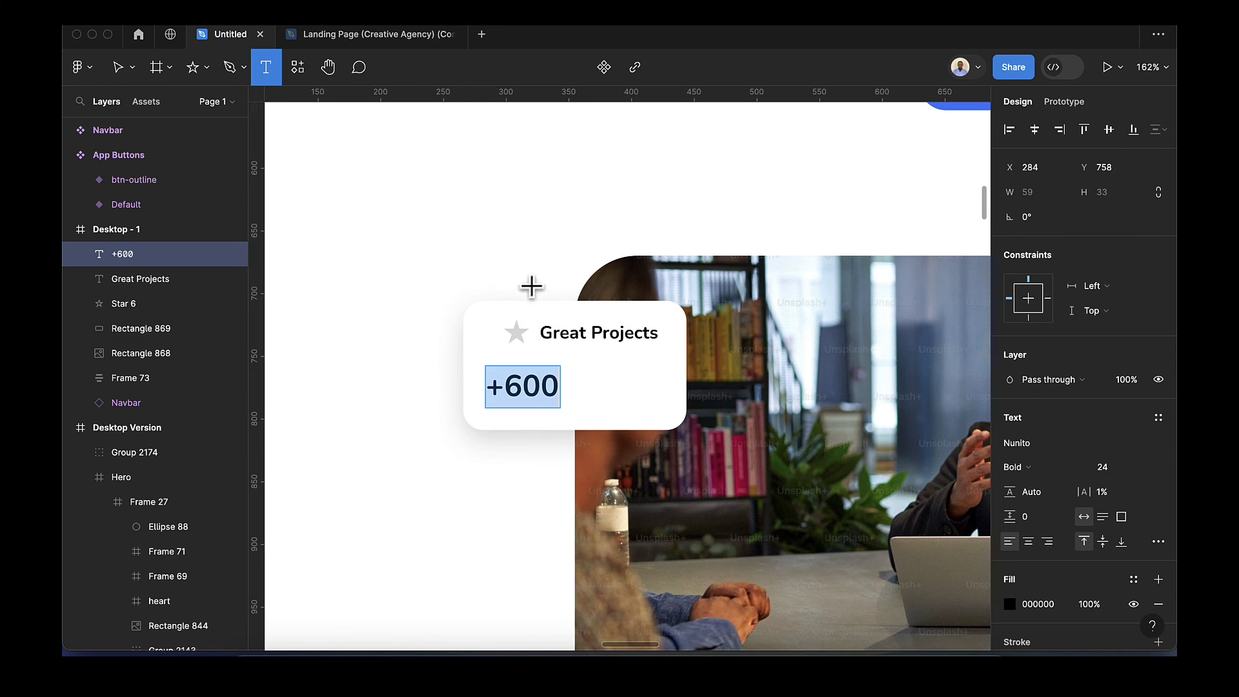
left_click(593, 383)
type("Done")
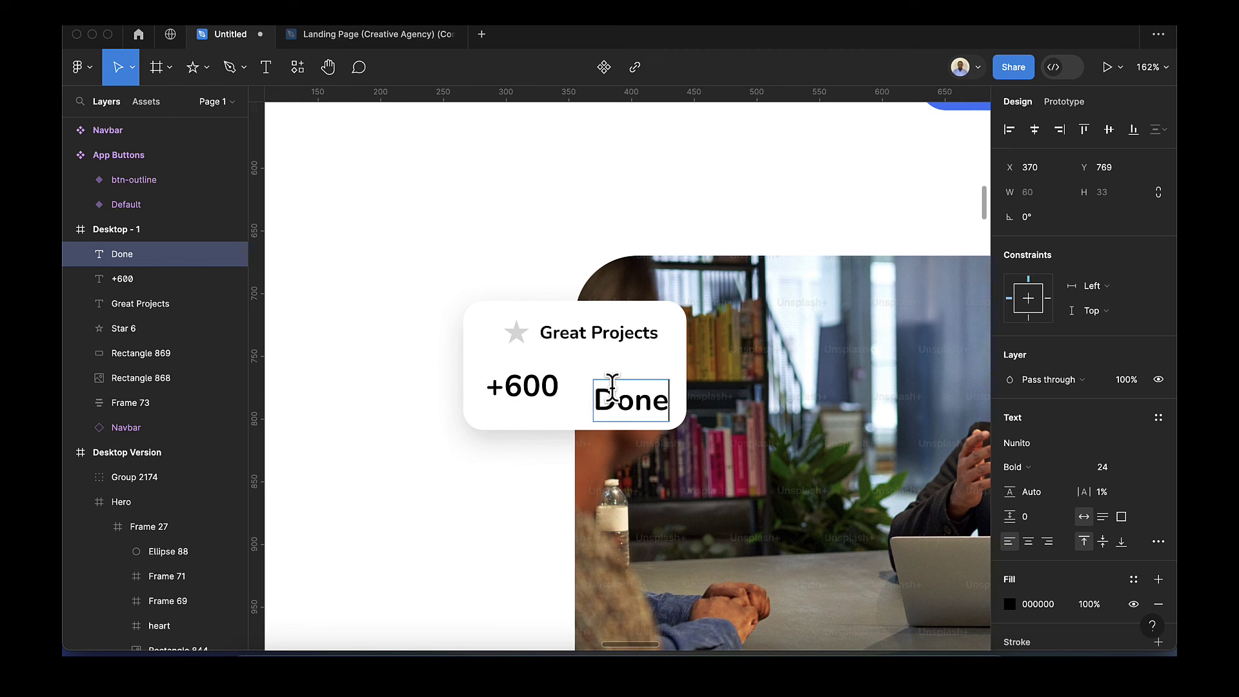
key("Escape")
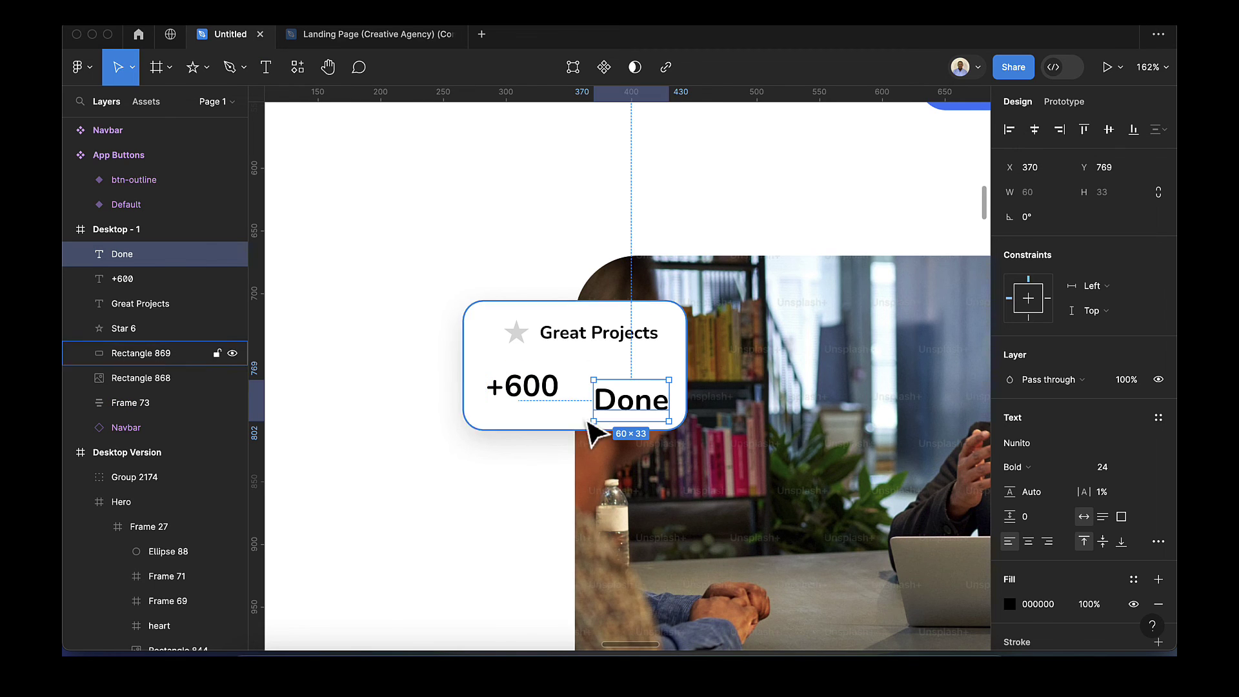
Give the "Done" text the Medium weight and align it beside "+600" at X 355, Y 758.
left_click(1031, 469)
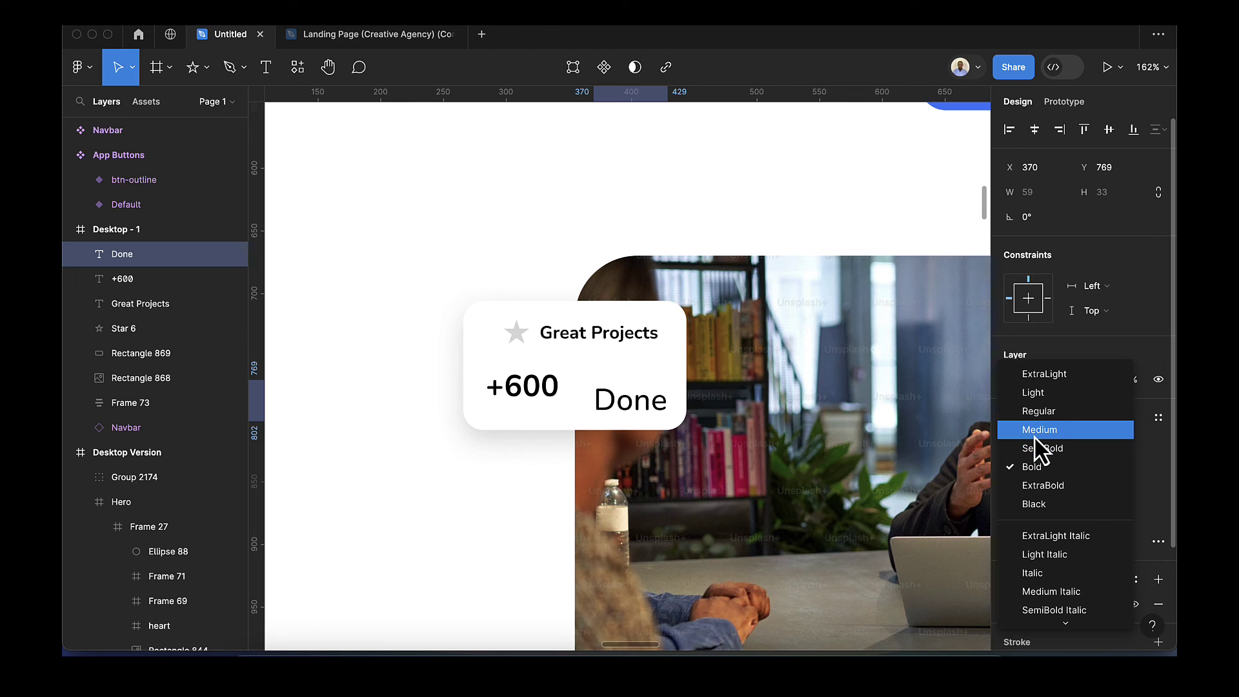
left_click(1004, 433)
left_click_drag(636, 418, 611, 396)
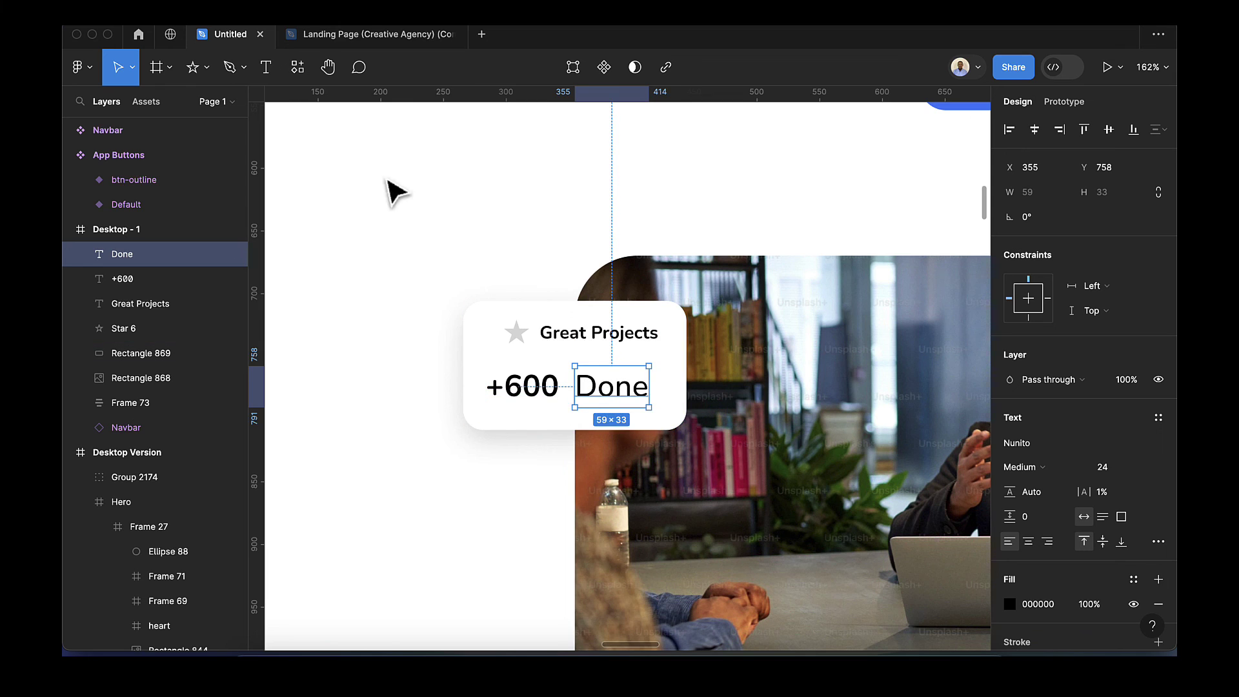
Recolor the "Great Projects" text by sampling the star's grey and darkening it to ABABAB.
scroll(545, 362, "up", 5)
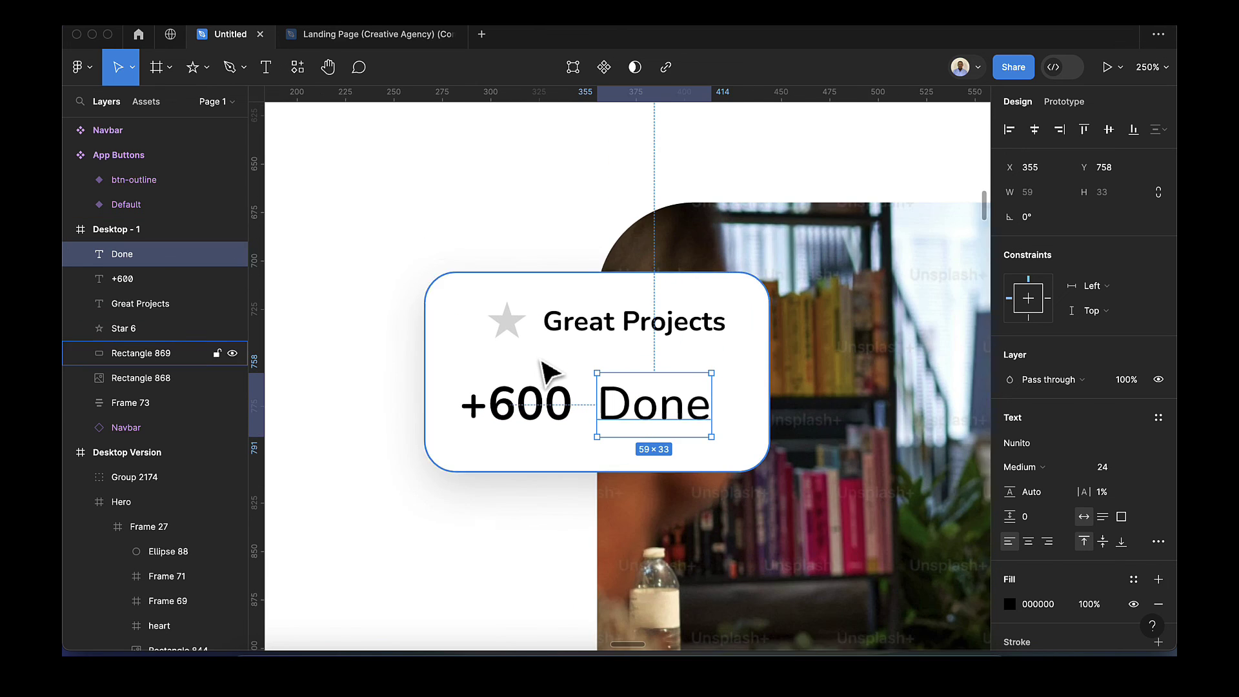
left_click(609, 331)
scroll(1057, 494, "down", 3)
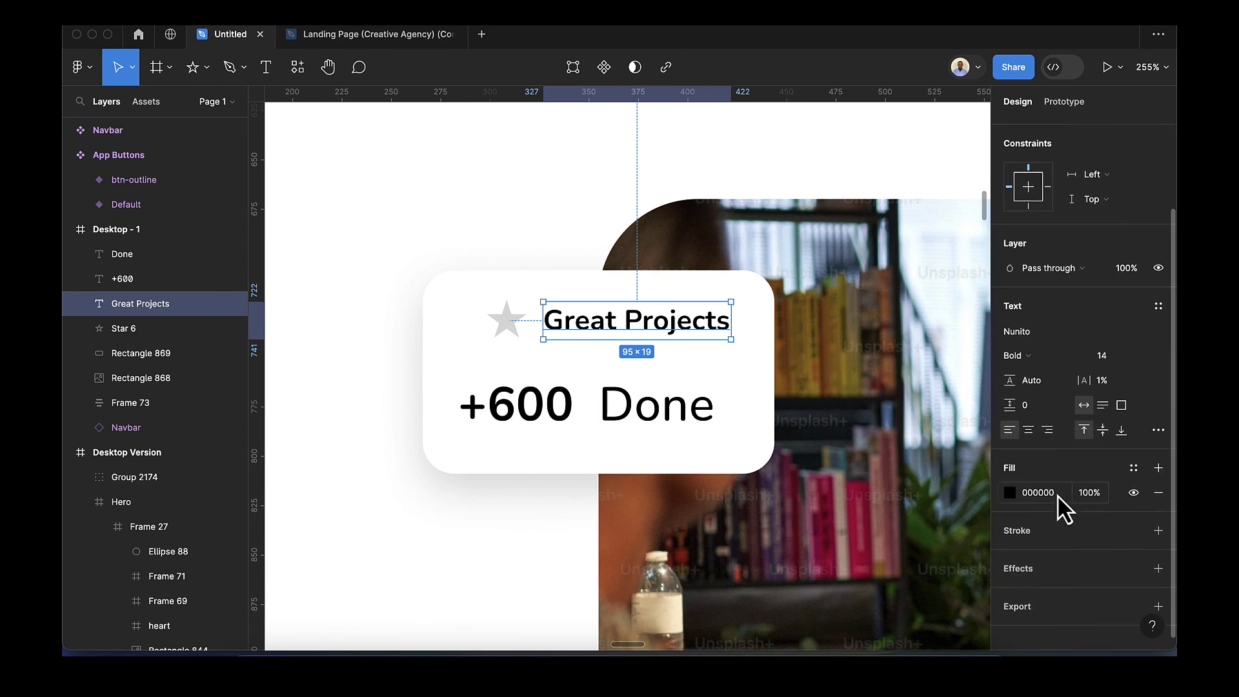
left_click(1010, 489)
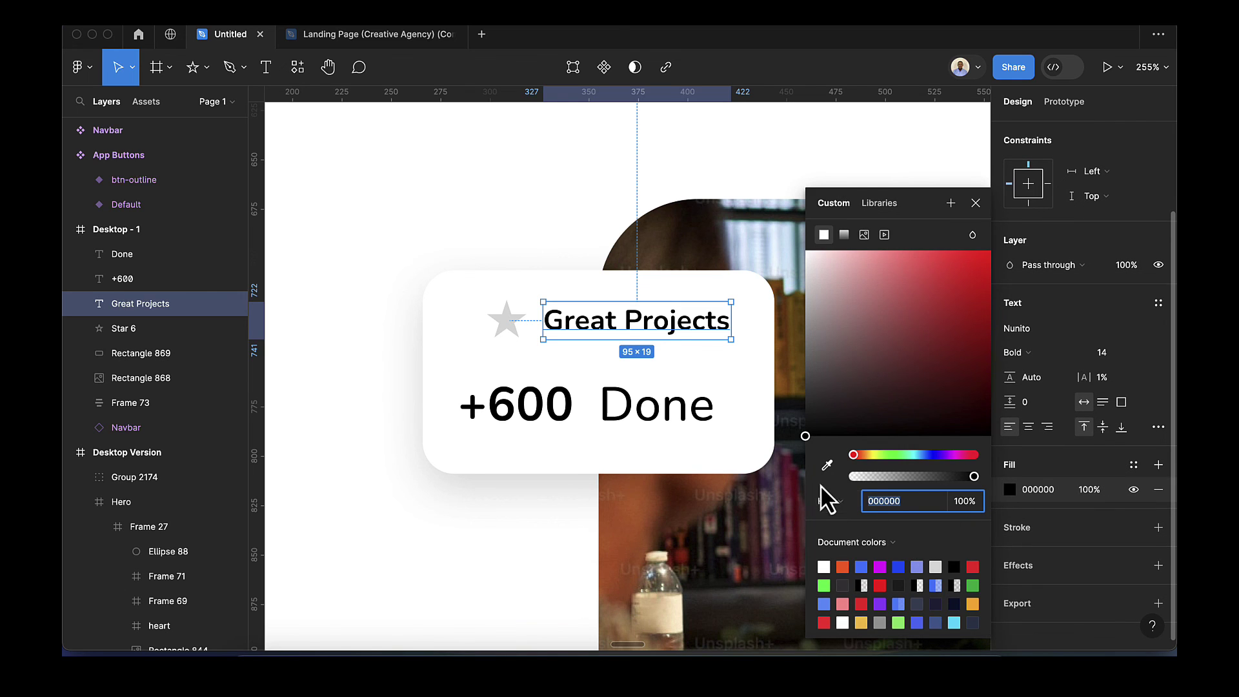
left_click(826, 464)
left_click(509, 325)
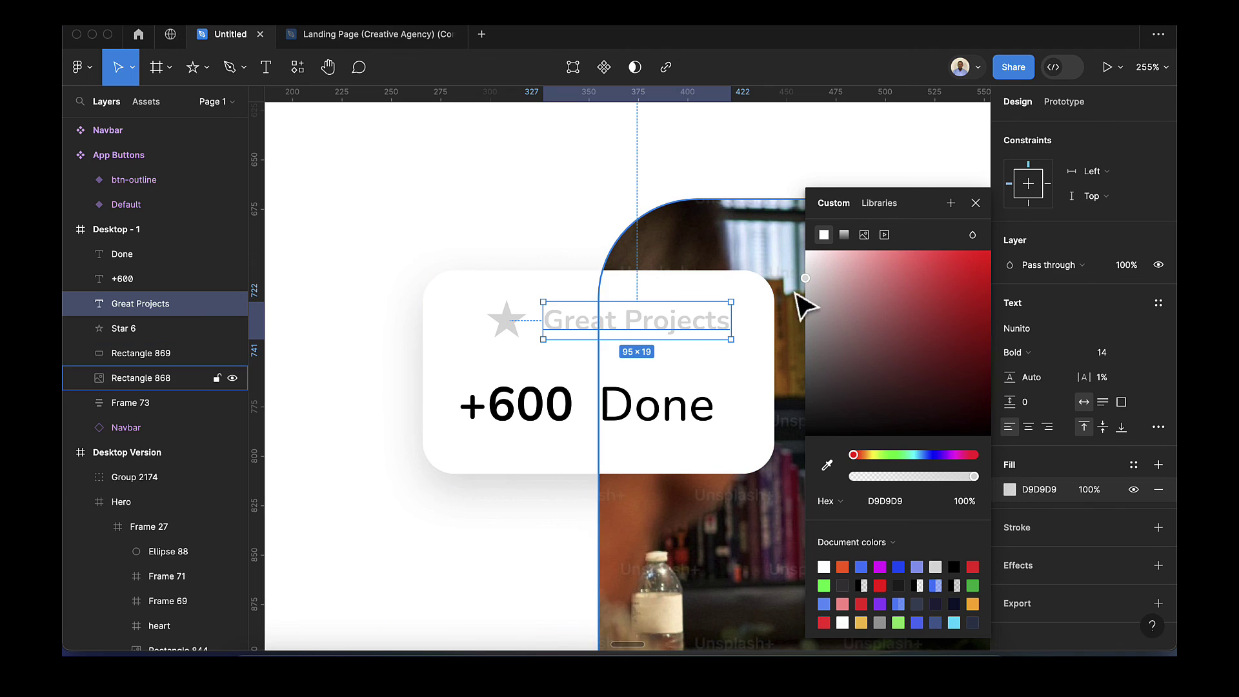
left_click_drag(807, 279, 795, 308)
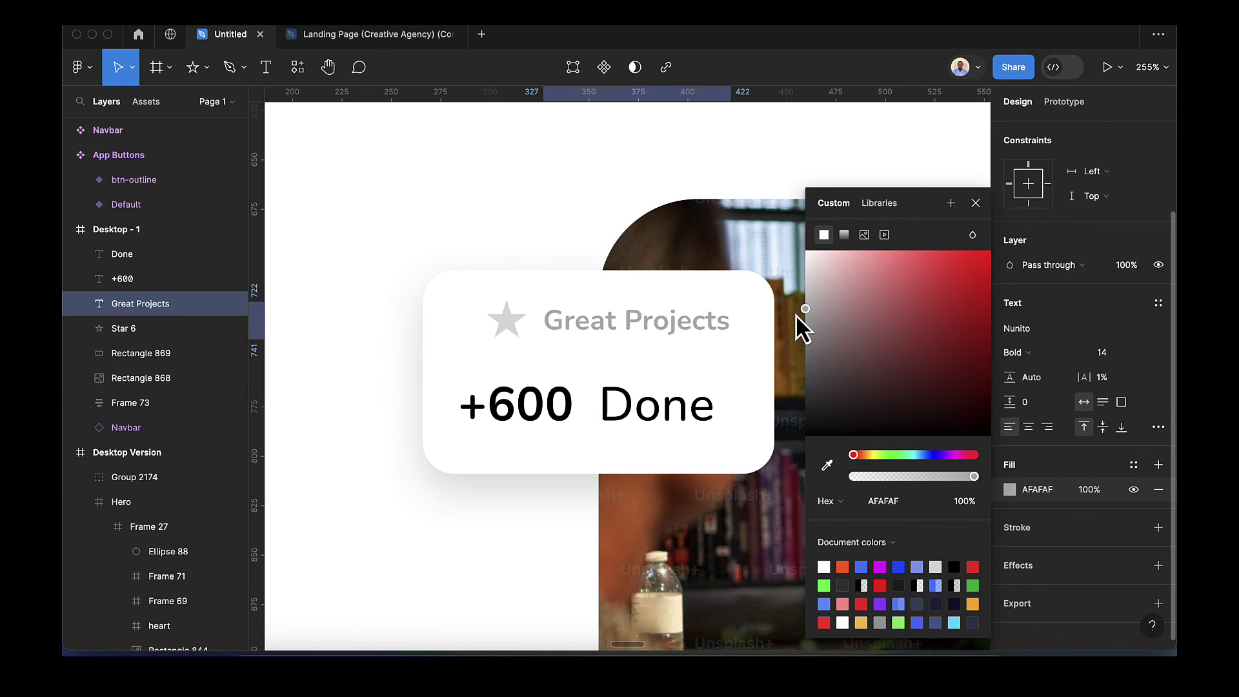
left_click_drag(795, 314, 792, 316)
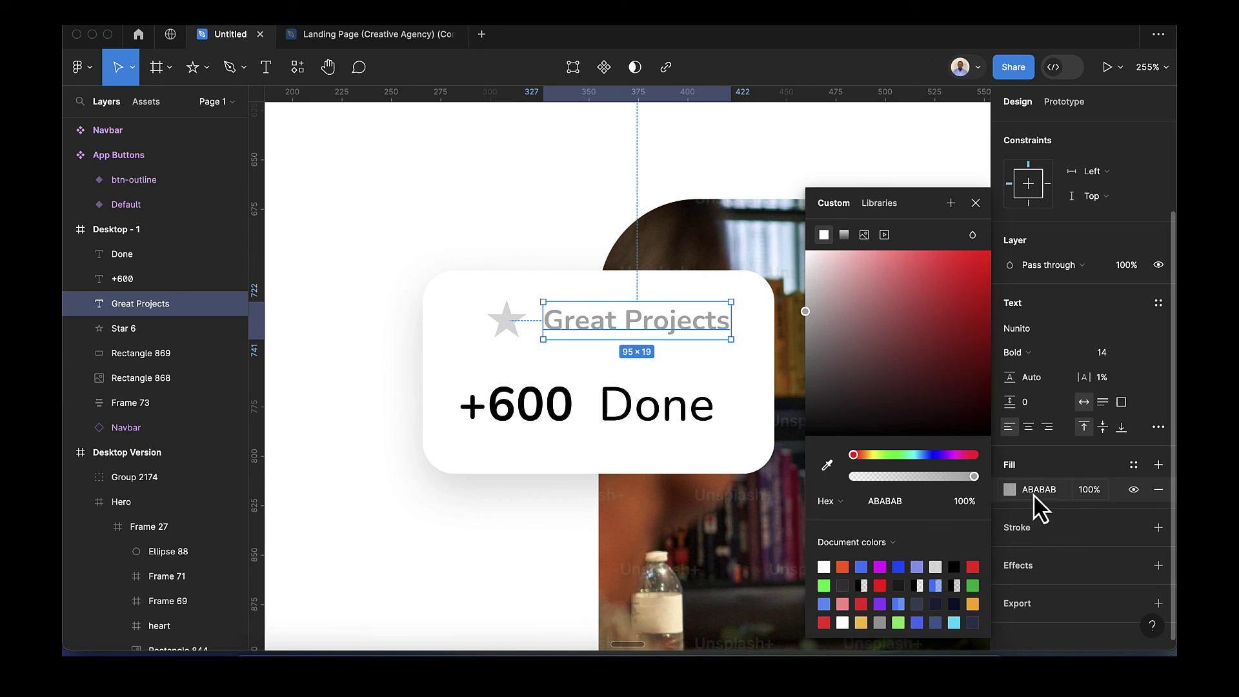
Combine "+600" and "Done" into a horizontal auto layout and shift it slightly right and up on the card.
left_click(665, 409)
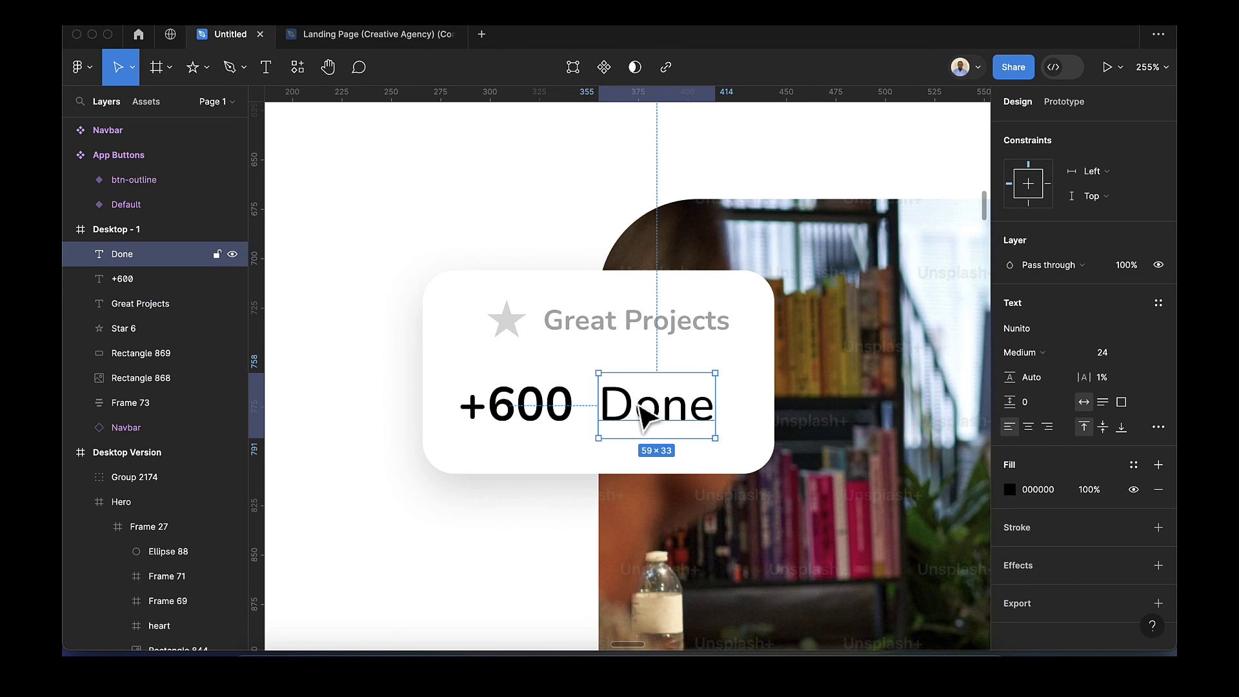
left_click(561, 419, "shift")
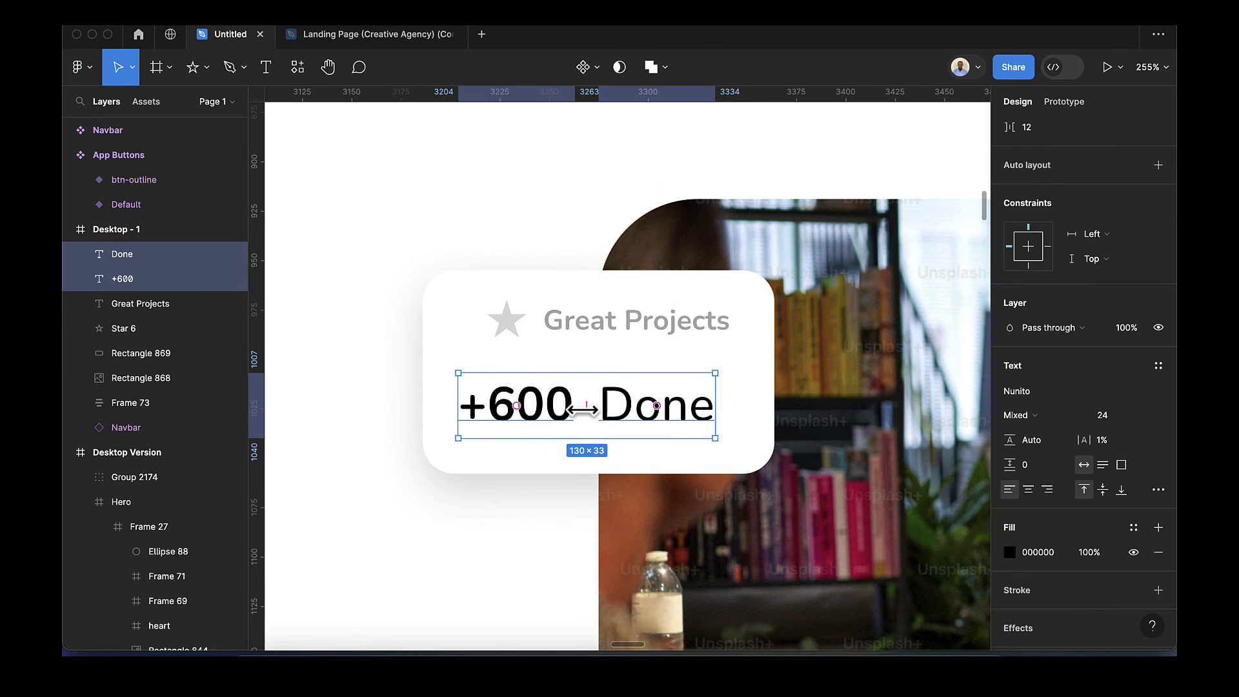
key("shift+a")
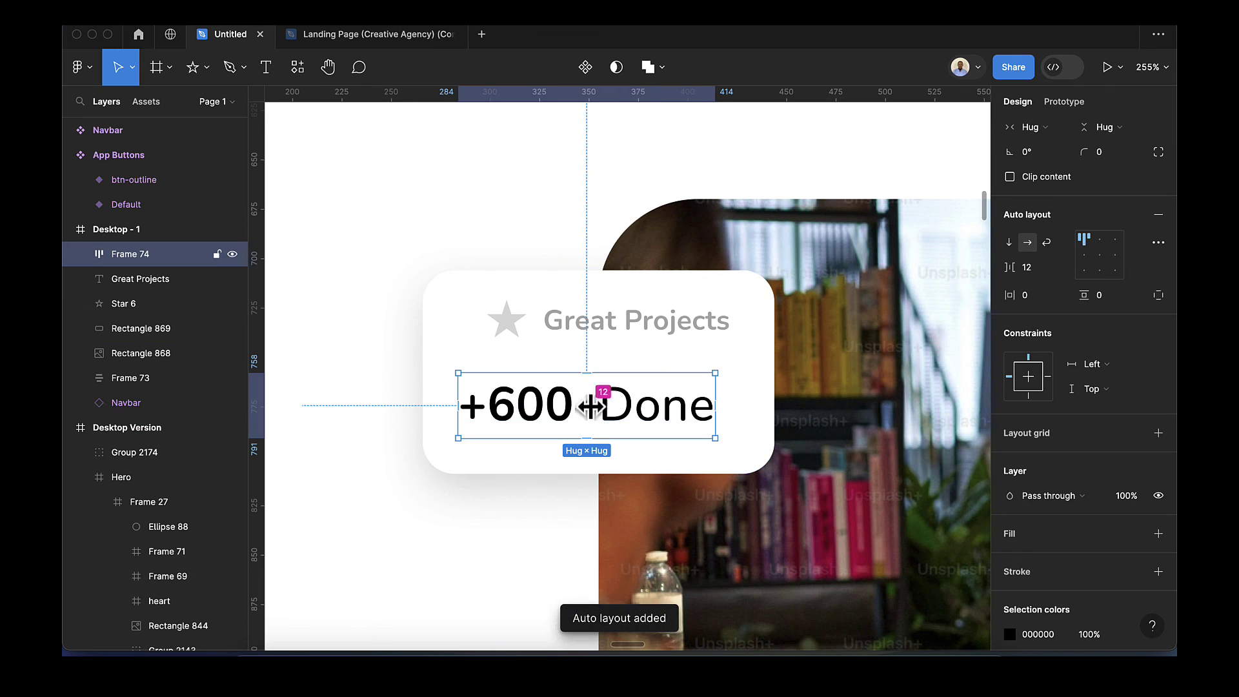
left_click_drag(561, 420, 580, 415)
Combine the star and "Great Projects" into a horizontal auto layout and lower it to Y 729, just above "+600 Done".
left_click(592, 331)
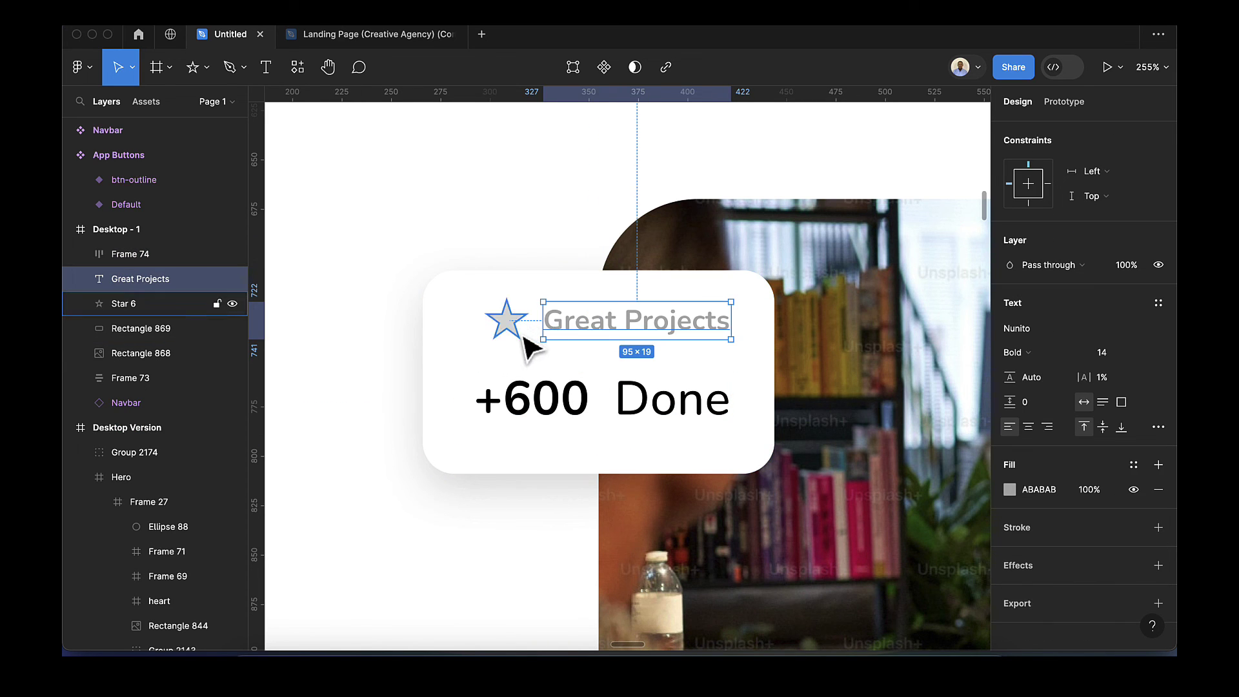
left_click(520, 334, "shift")
key("shift+a")
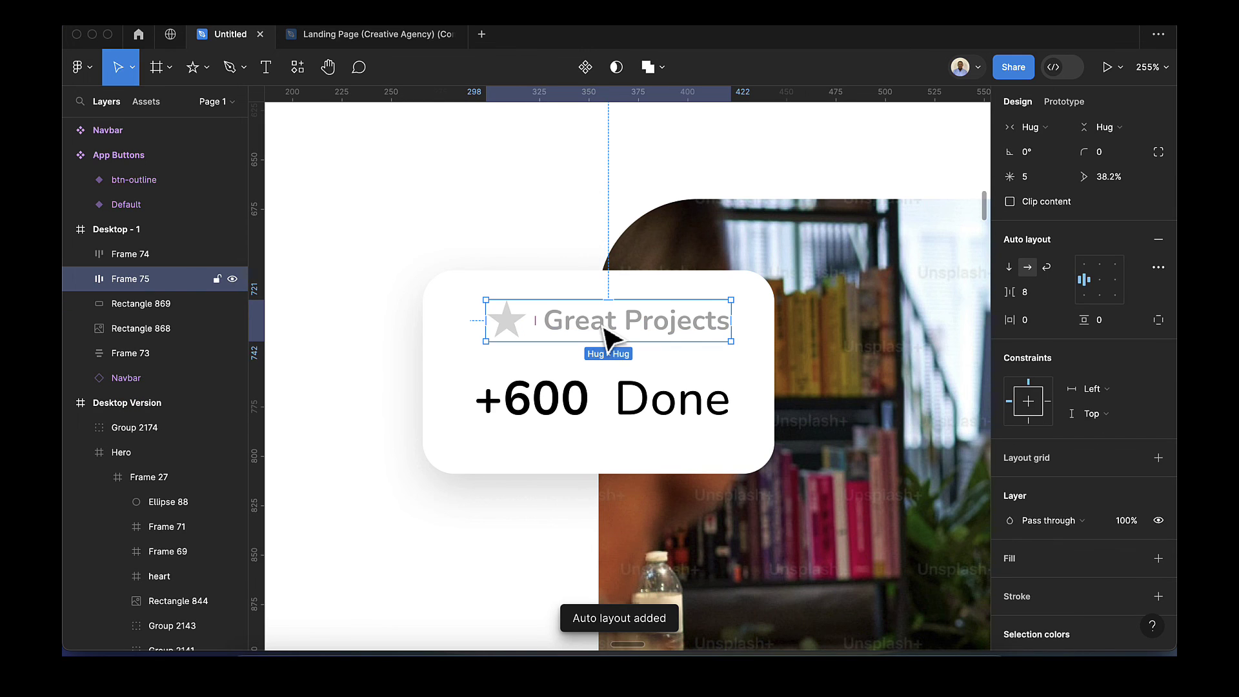
left_click_drag(572, 331, 609, 352)
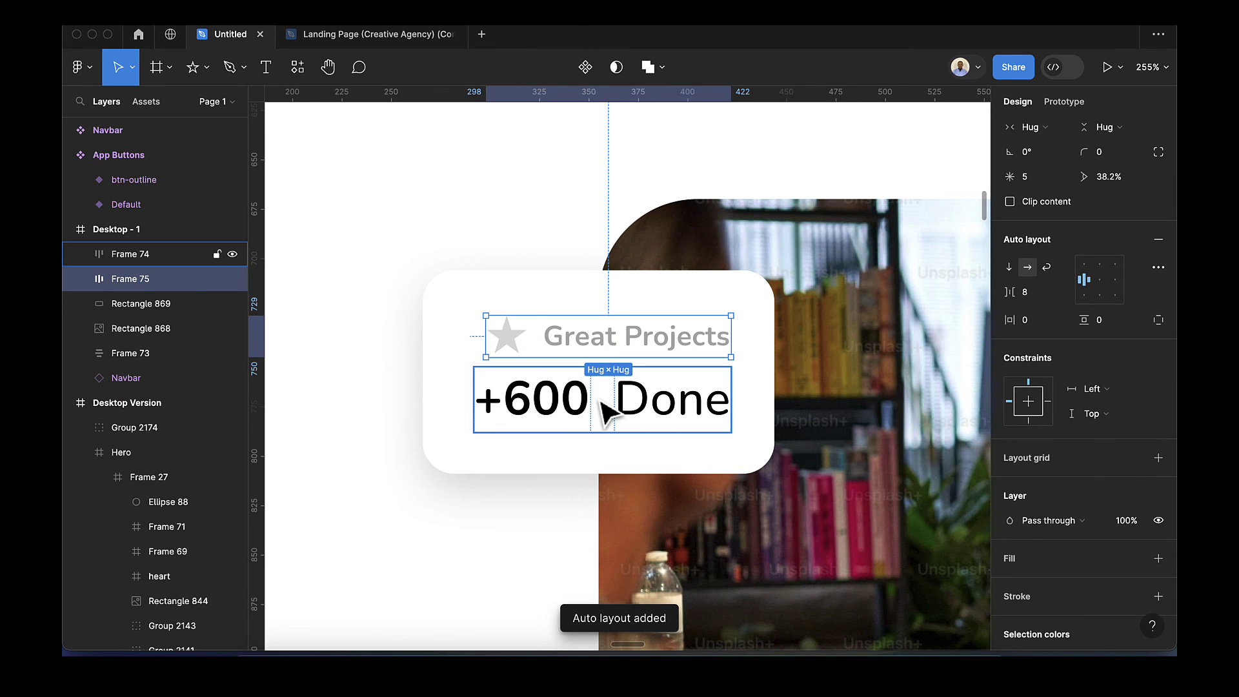
Stack the star row and the "+600 Done" row in a vertical auto layout and center it on the card at X 290, Y 728.
left_click(602, 405, "shift")
left_click(615, 361)
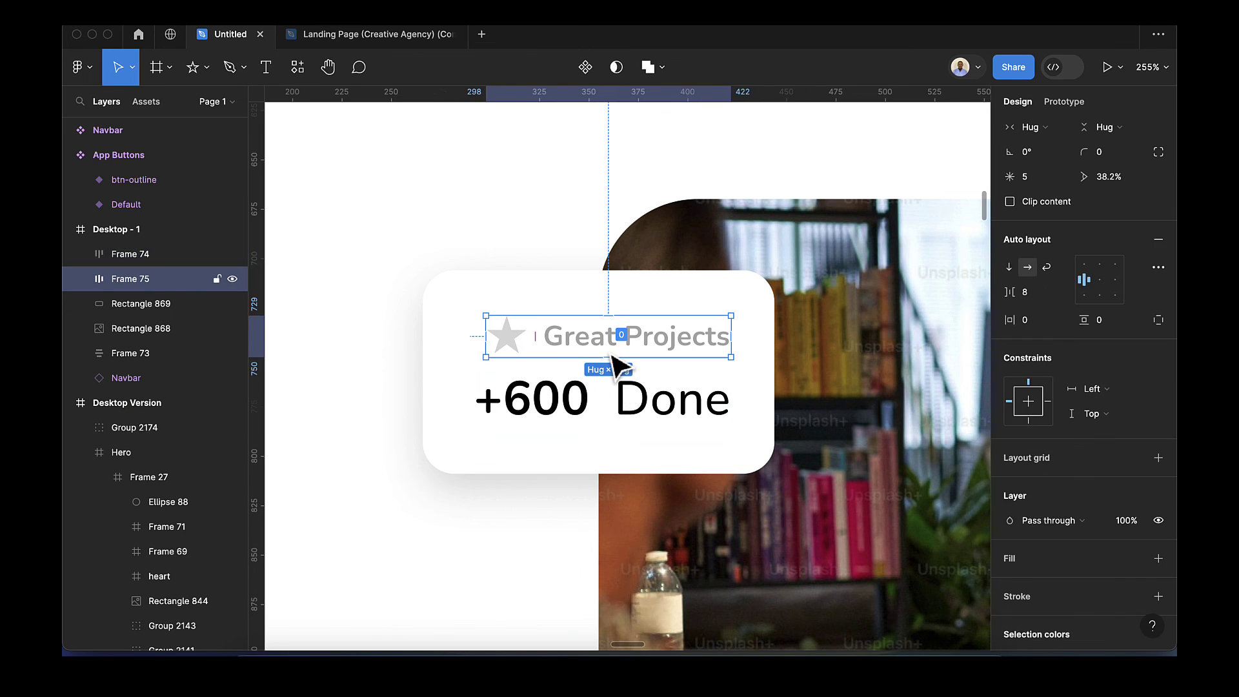
left_click(593, 411, "shift")
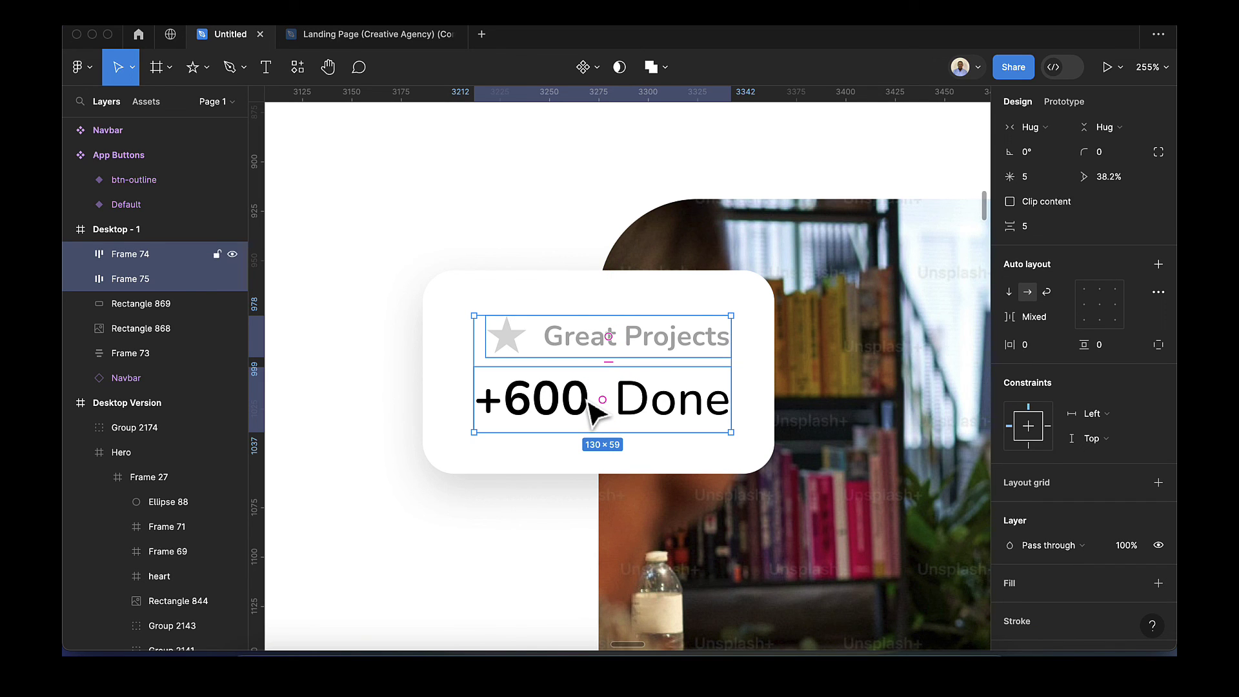
key("shift+a")
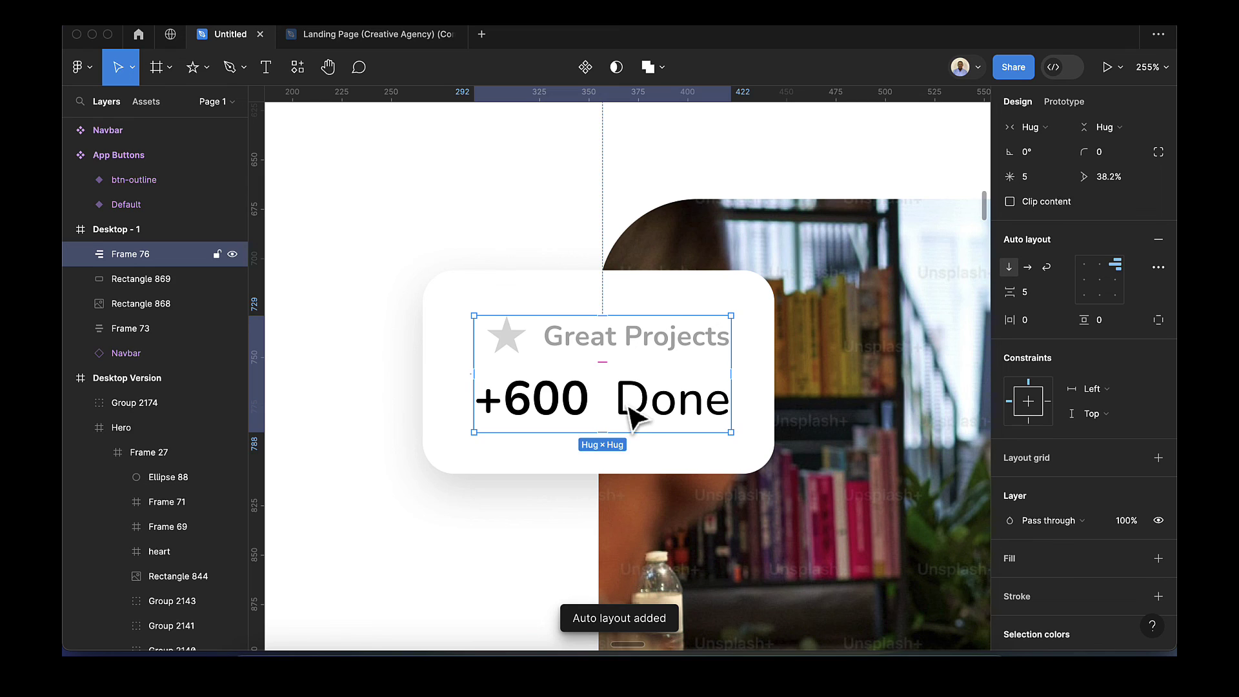
left_click_drag(629, 413, 633, 413)
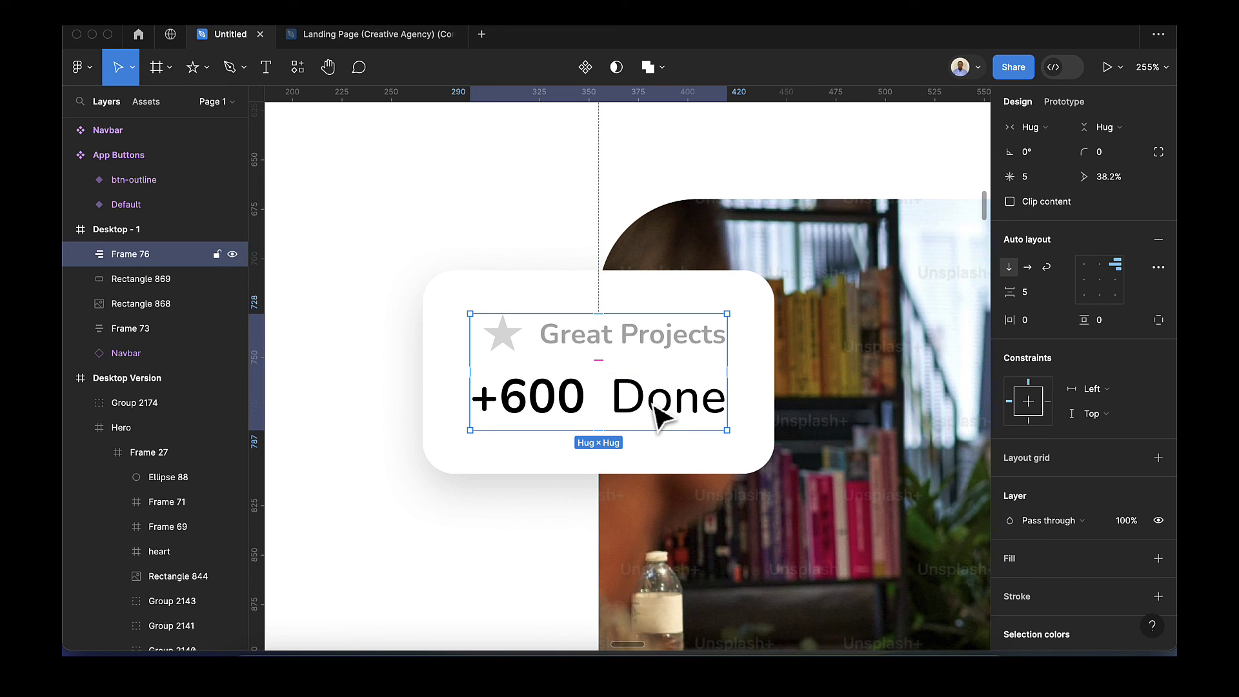
Group the white card rectangle with its text content and rename the group "Hint".
left_click(464, 423, "shift")
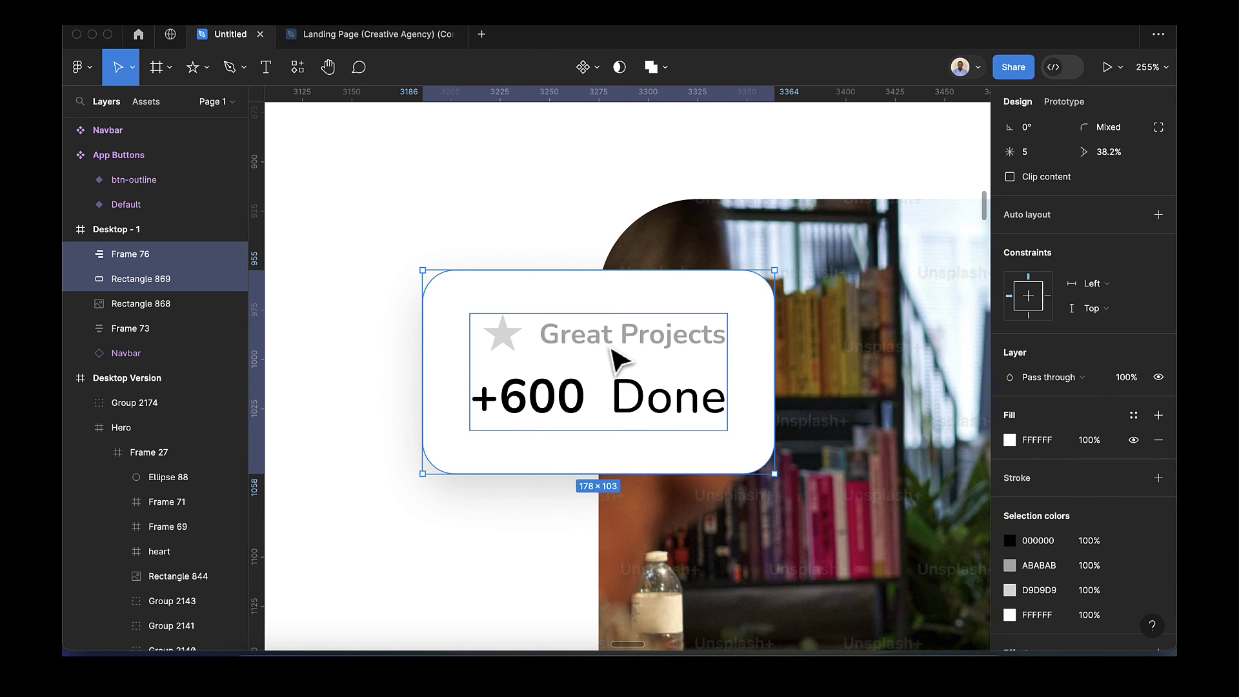
key("super+g")
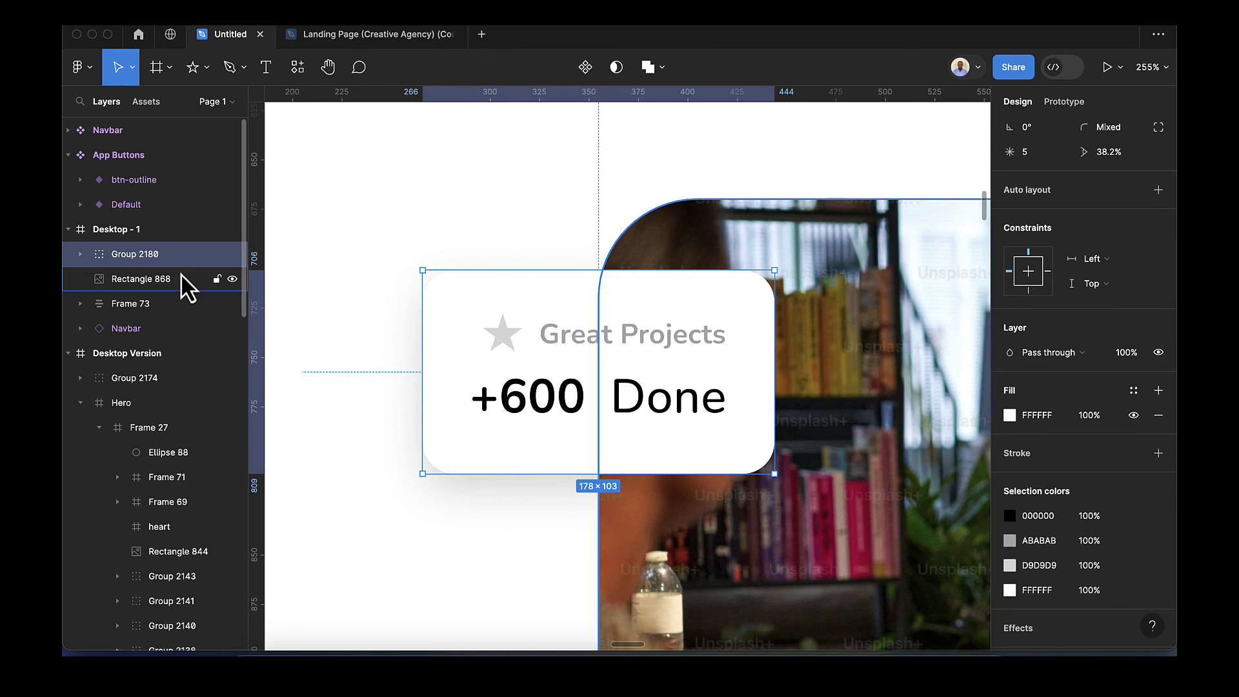
double_click(159, 259)
key("BackSpace")
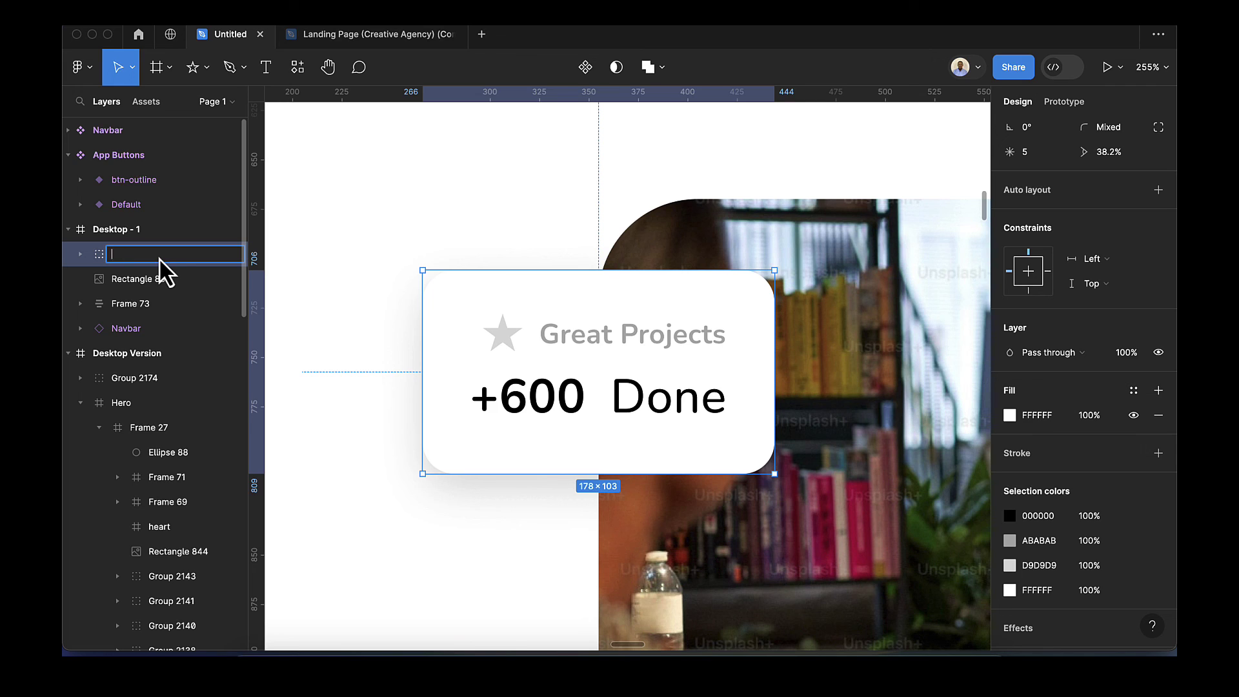
key("Return")
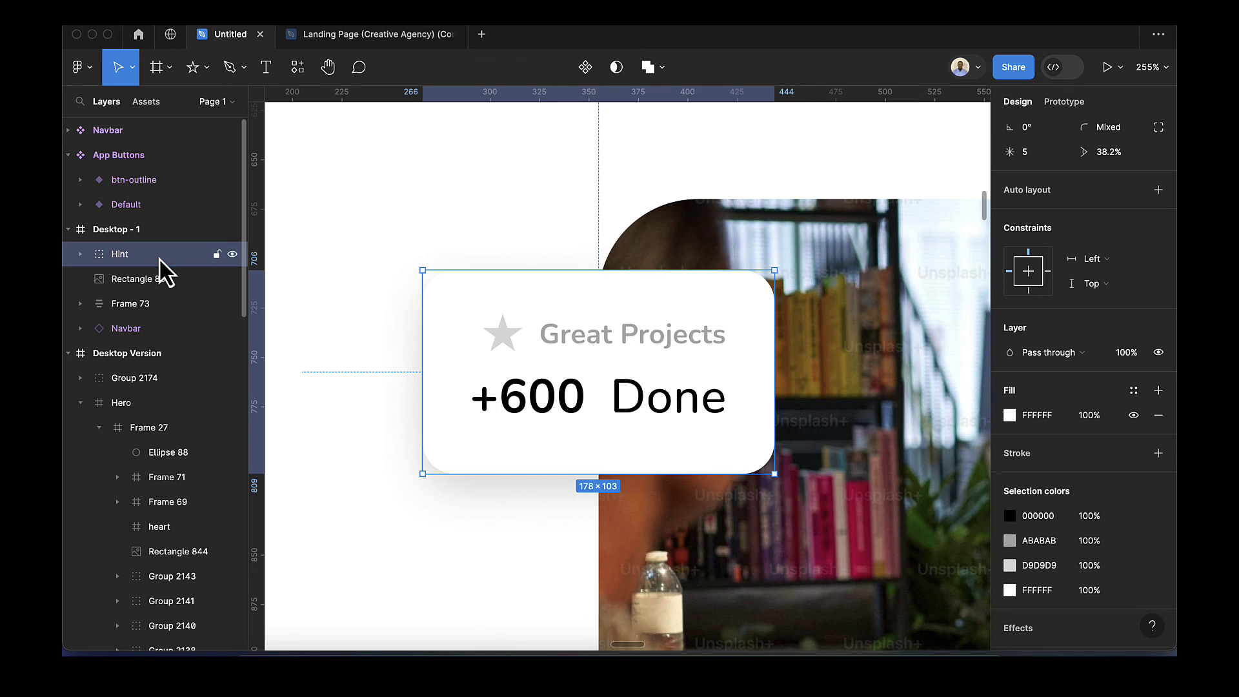
Duplicate the Hint card onto the photo's lower-right corner at X 1005, Y 1039, and shift the original card slightly further left.
scroll(812, 379, "down", 10)
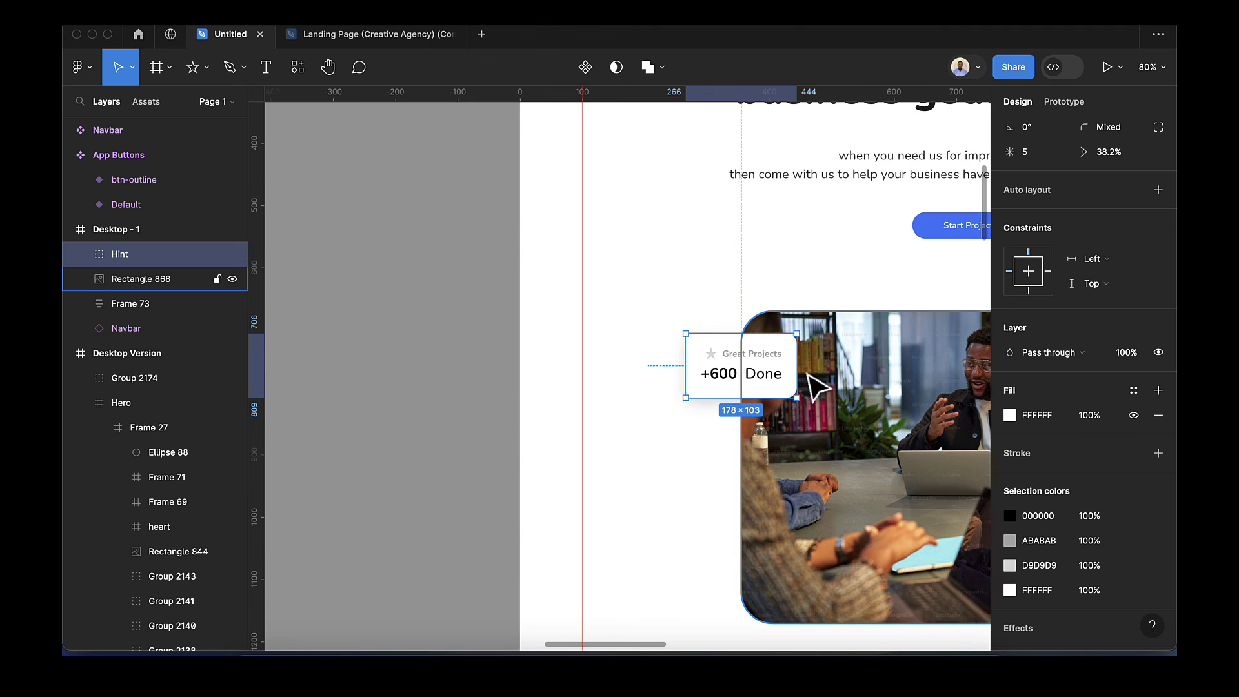
scroll(808, 374, "right", 6)
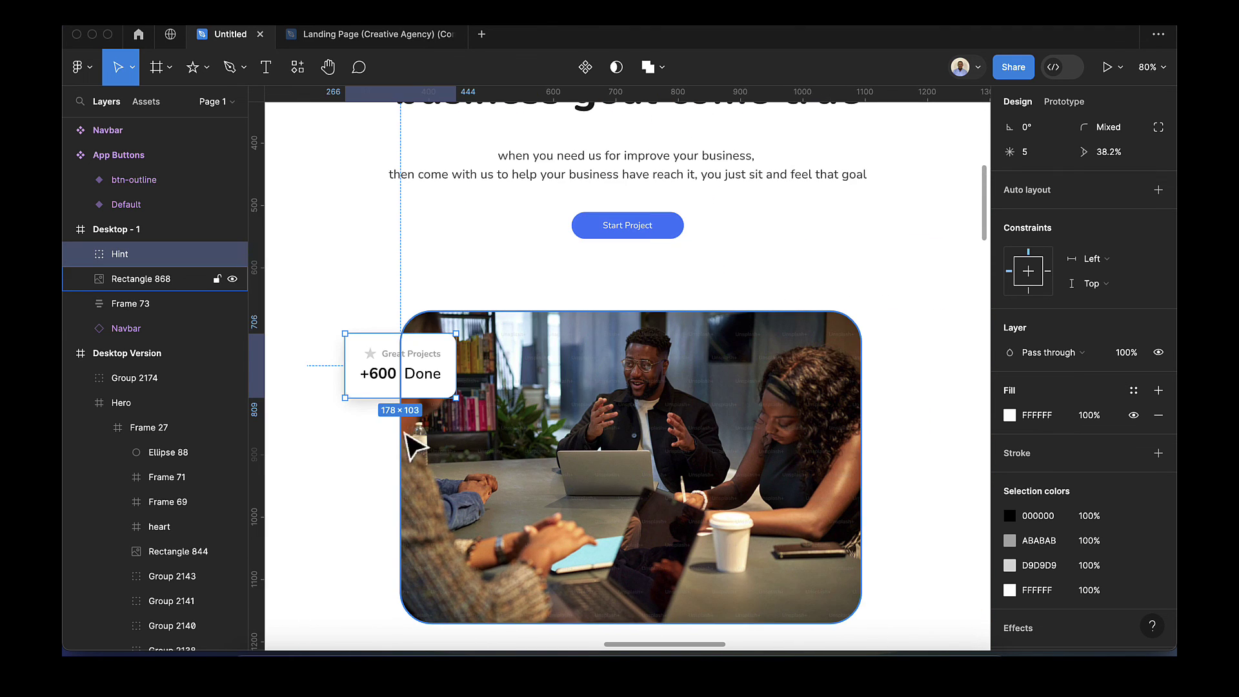
key("ctrl+d")
left_click_drag(385, 381, 847, 587)
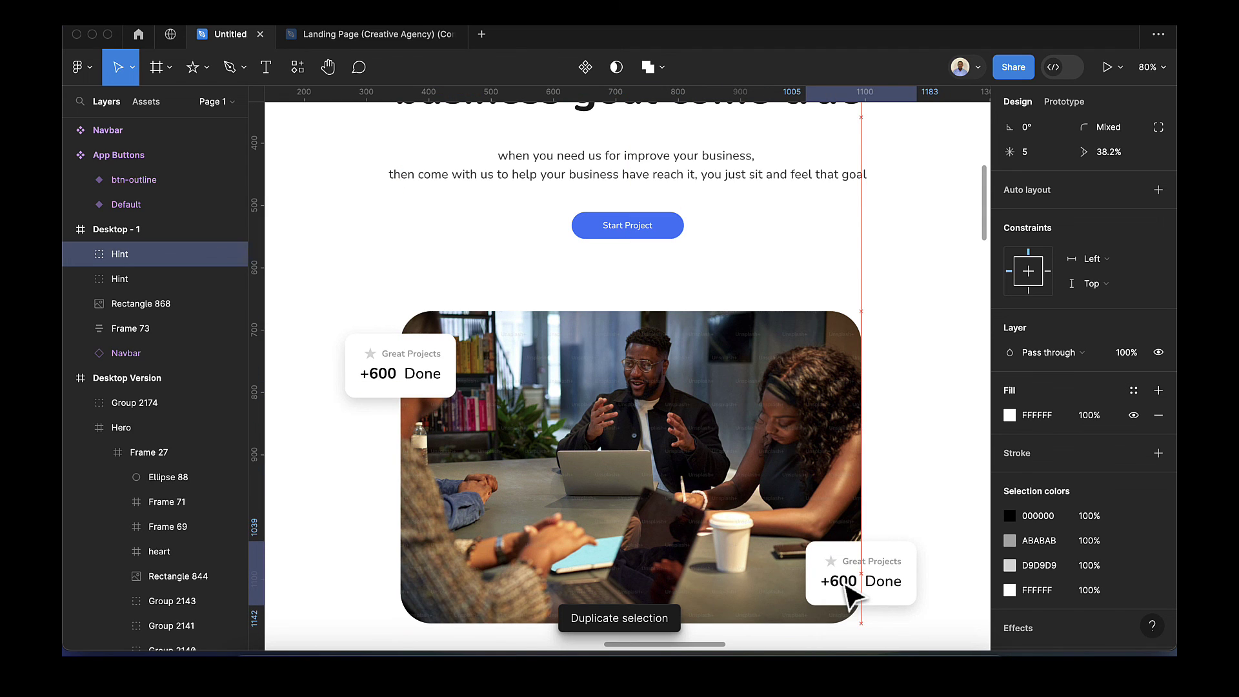
left_click(400, 356)
mouse_move(400, 351)
left_mouse_down()
mouse_move(388, 341)
mouse_move(389, 352)
left_mouse_up()
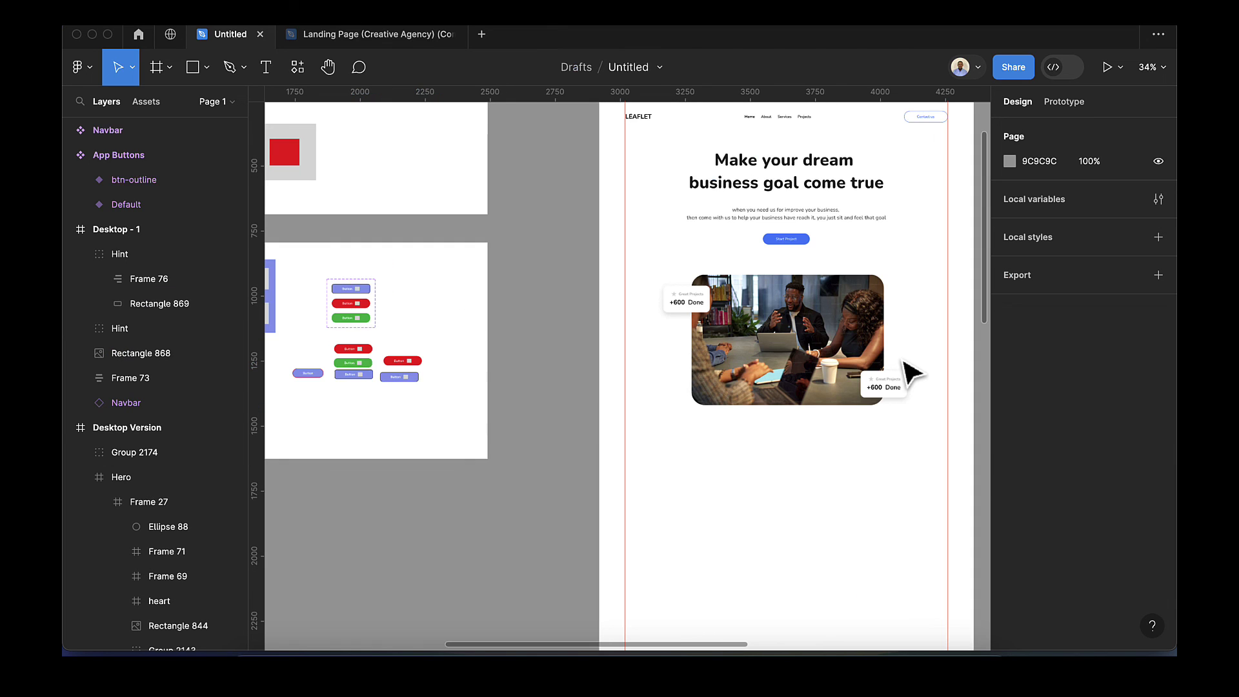
Select the whole Desktop - 1 frame.
scroll(904, 368, "right", 5)
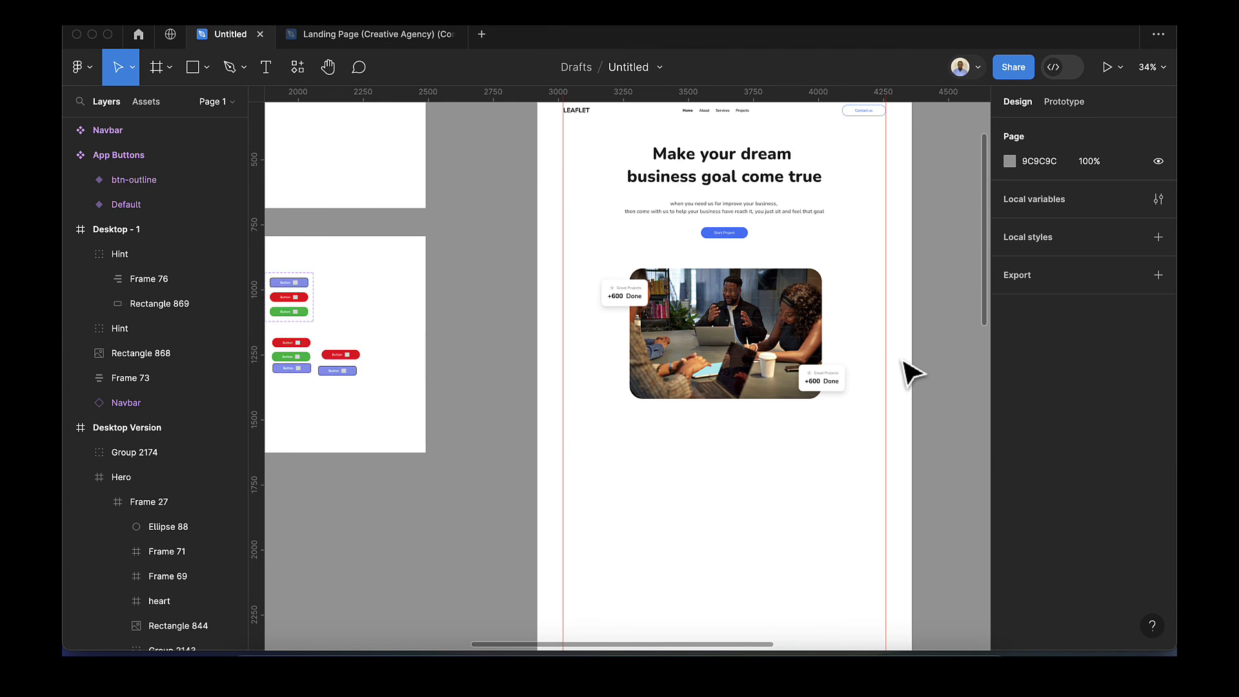
scroll(630, 329, "up", 2)
scroll(639, 326, "up", 5)
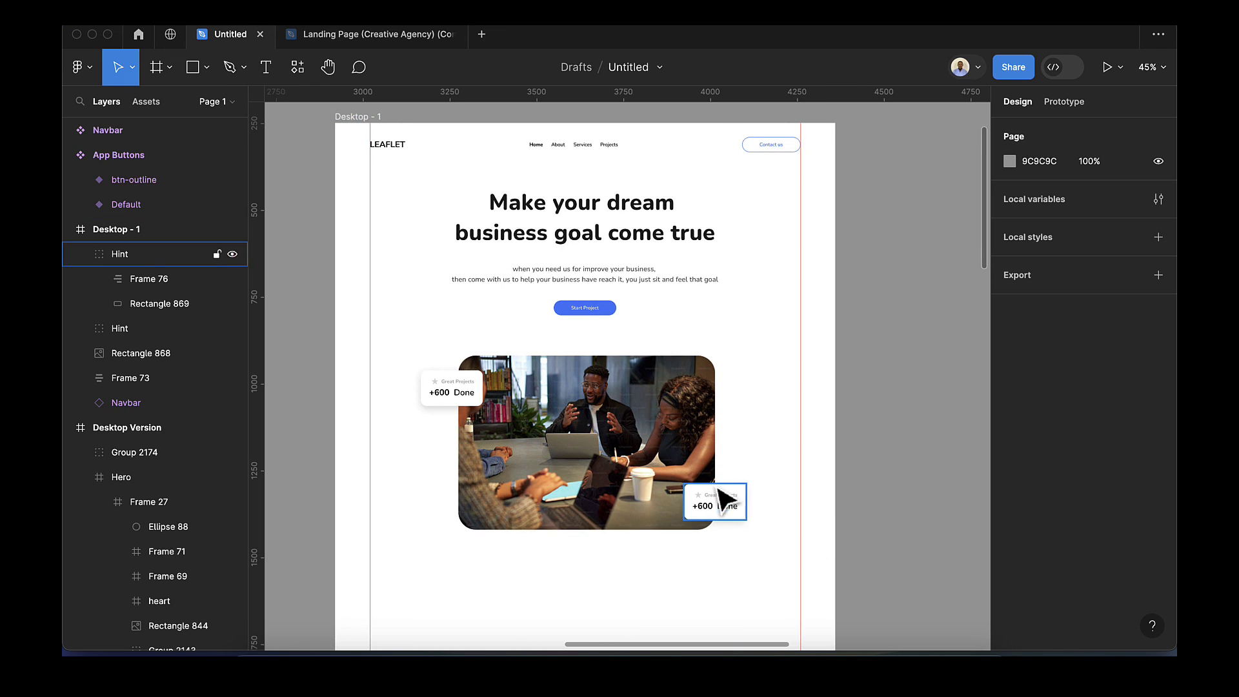
left_click(363, 117)
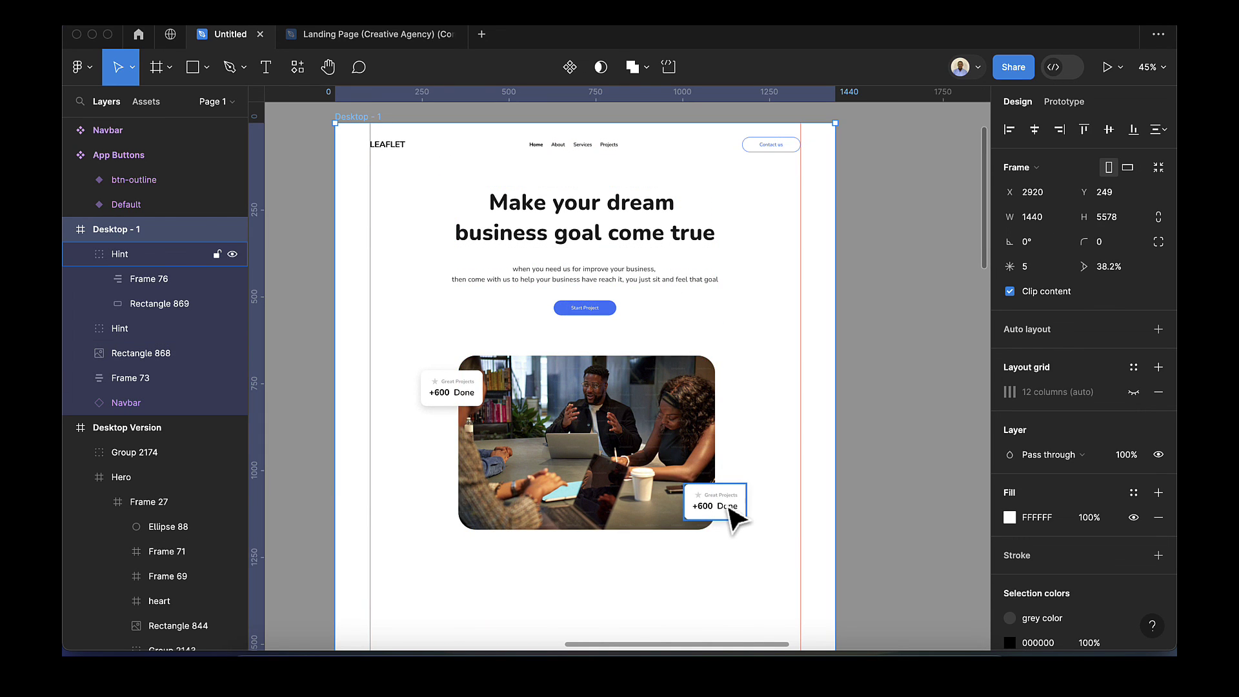